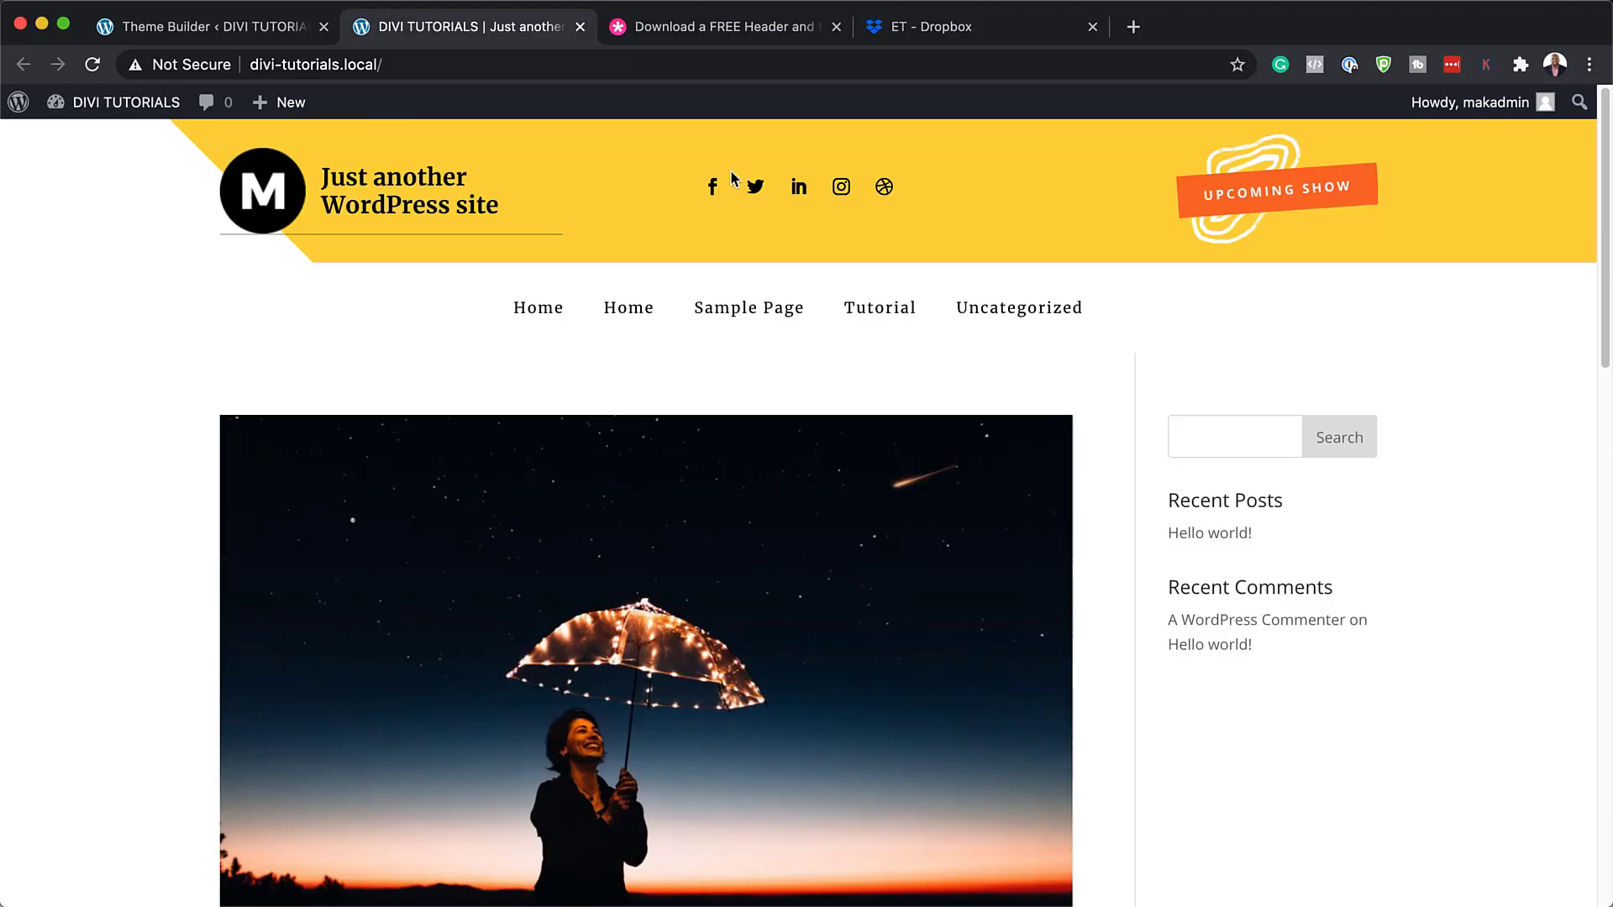
Scroll the Elegant Themes page to the Painter banner and jump to its free download section
scroll(1500, 482, down, 15)
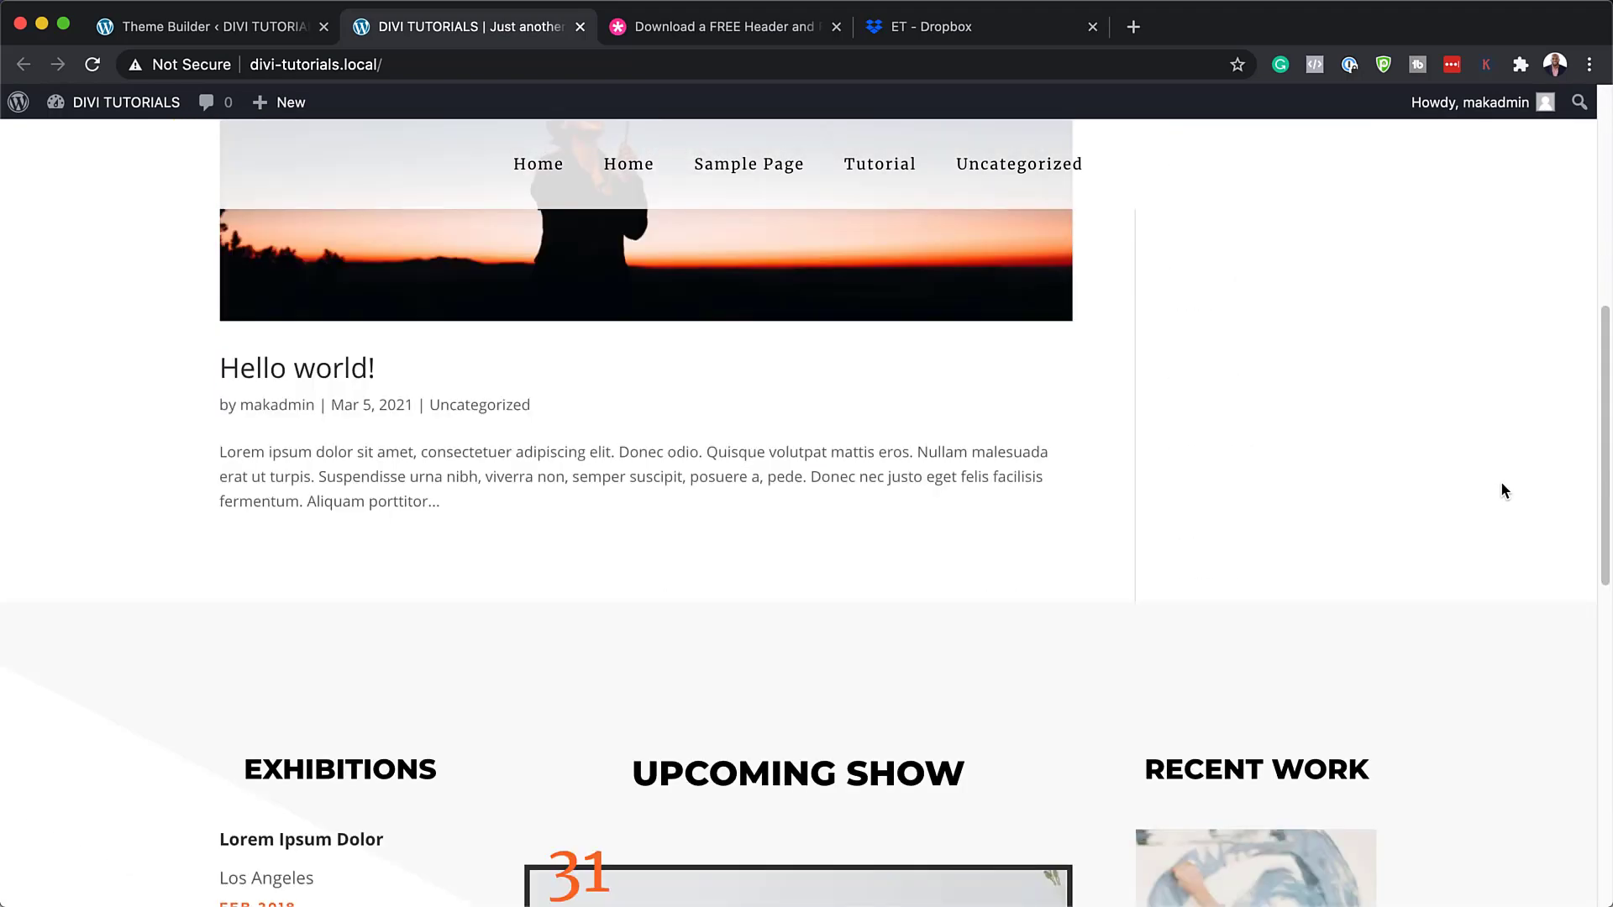
scroll(1501, 483, down, 4)
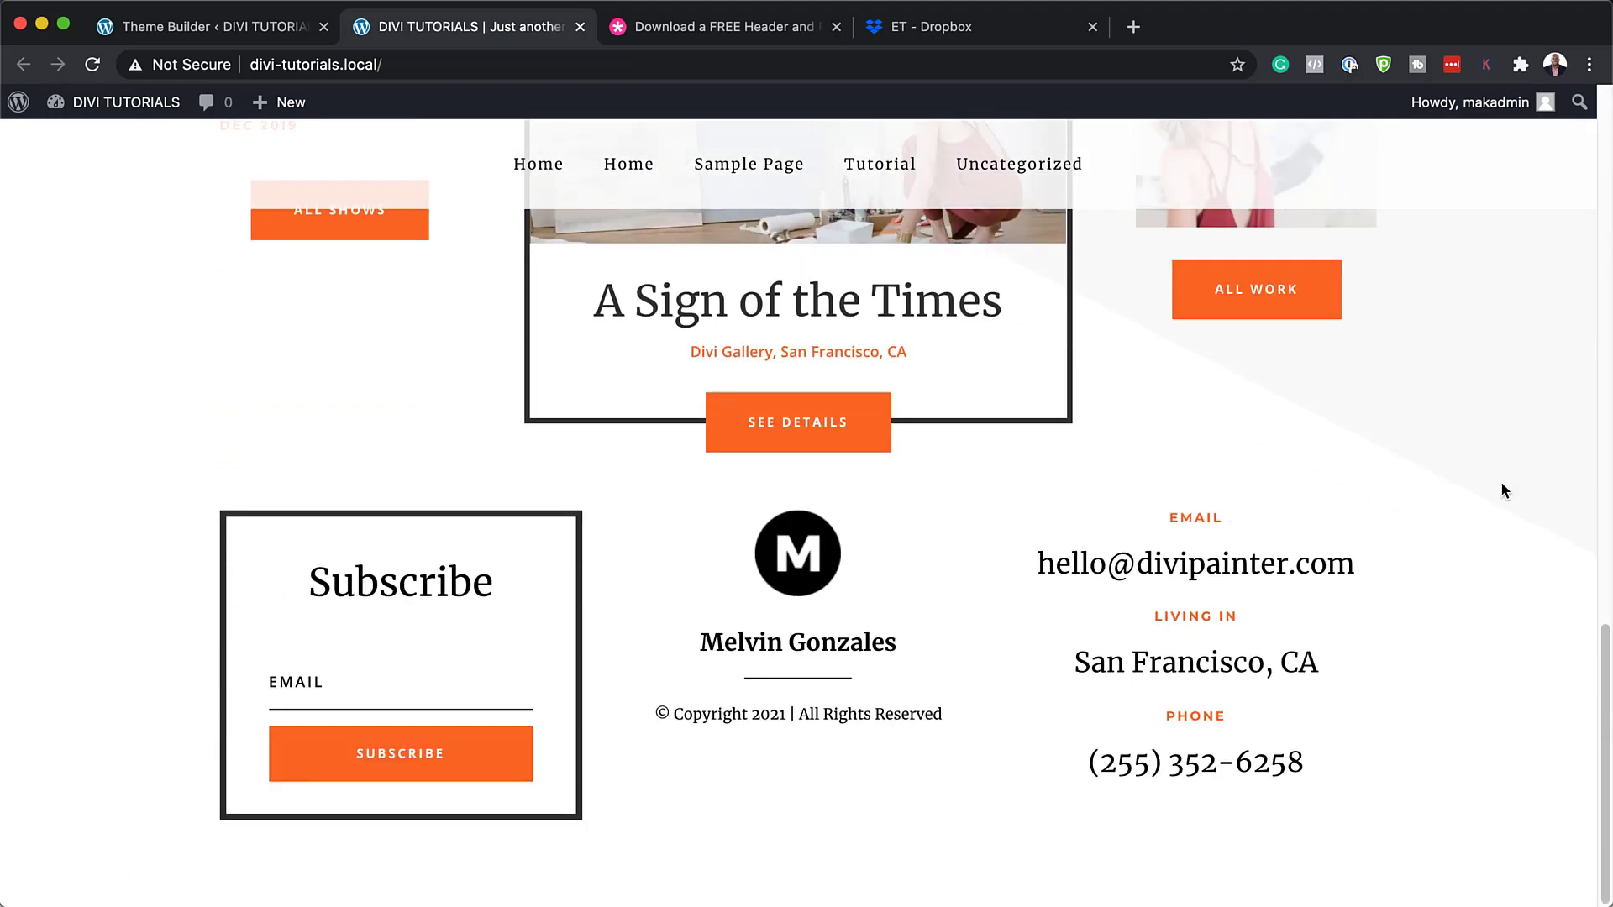
scroll(1501, 481, up, 15)
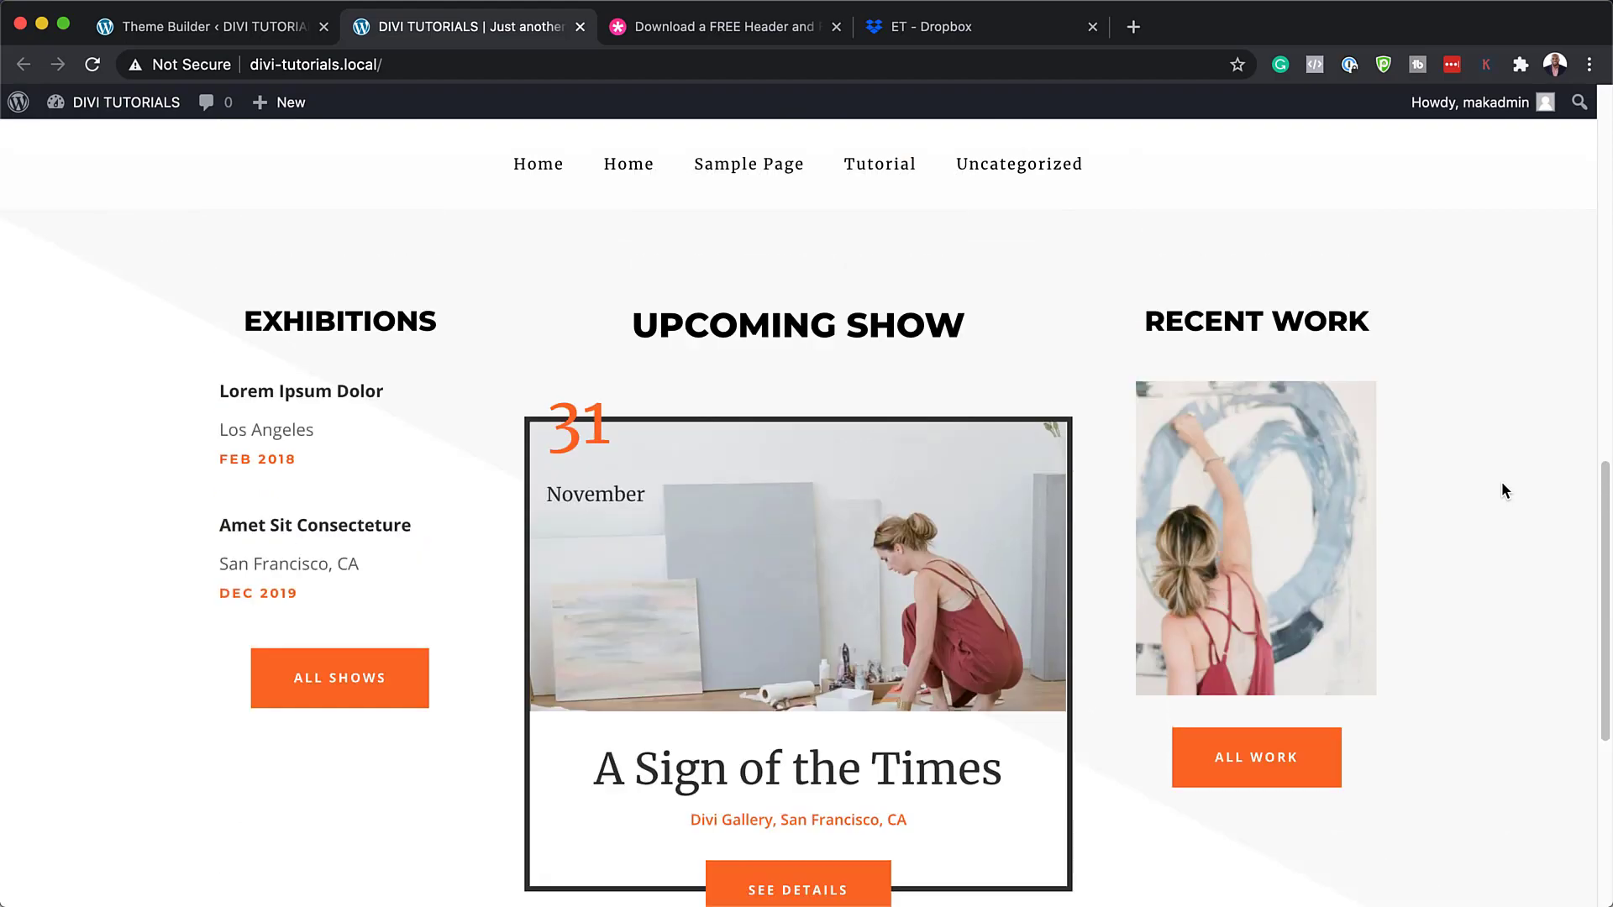
scroll(1502, 486, up, 7)
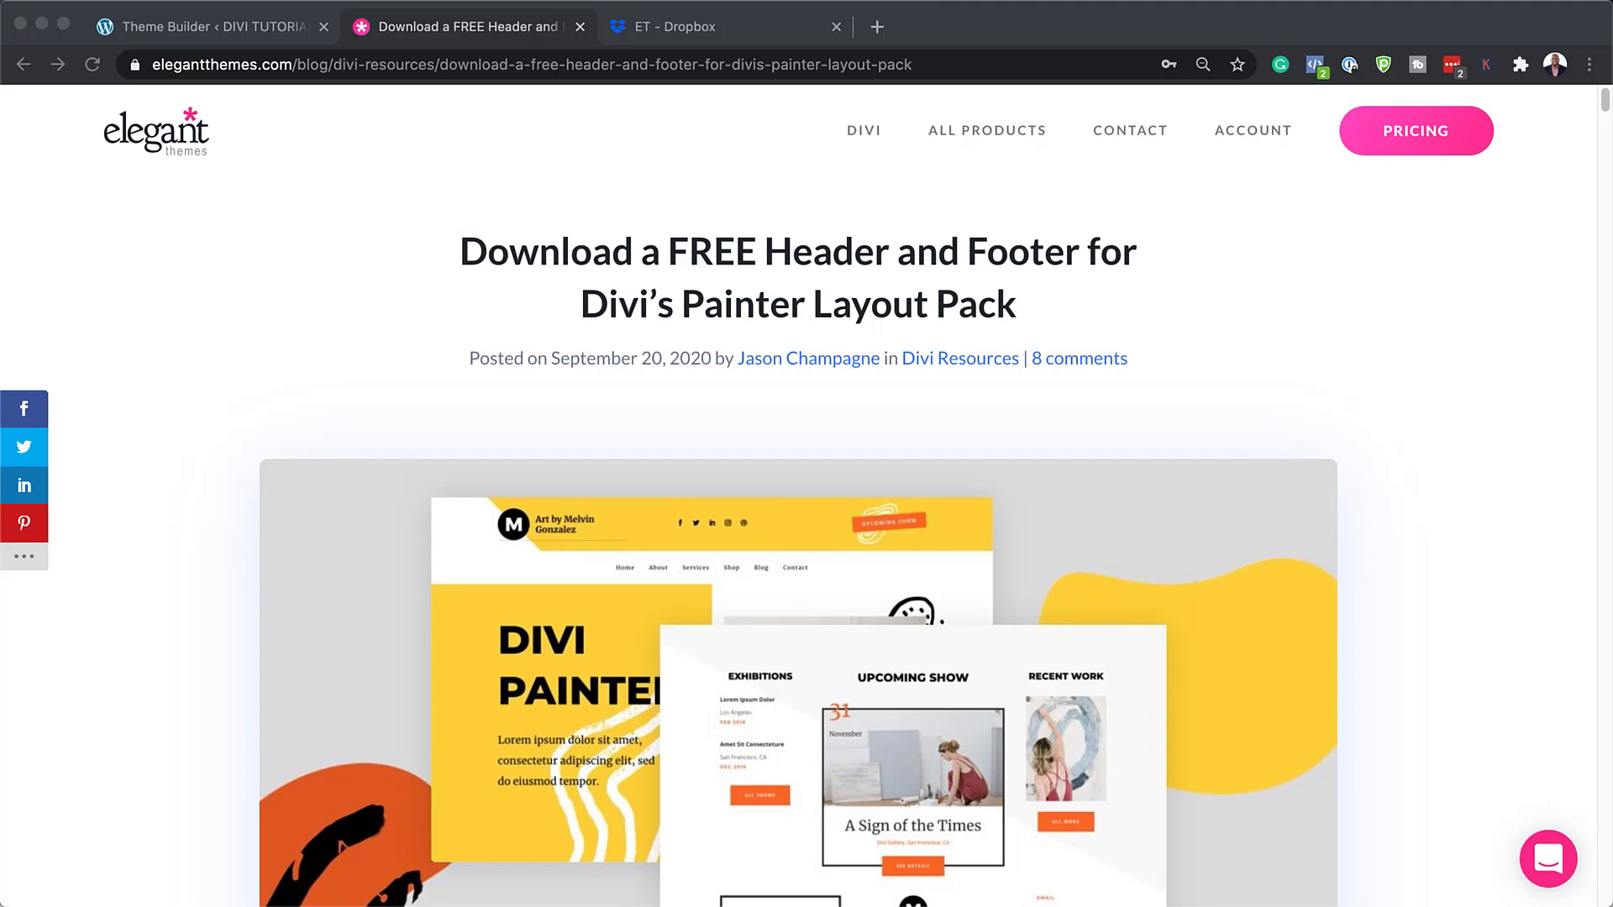
scroll(798, 504, down, 10)
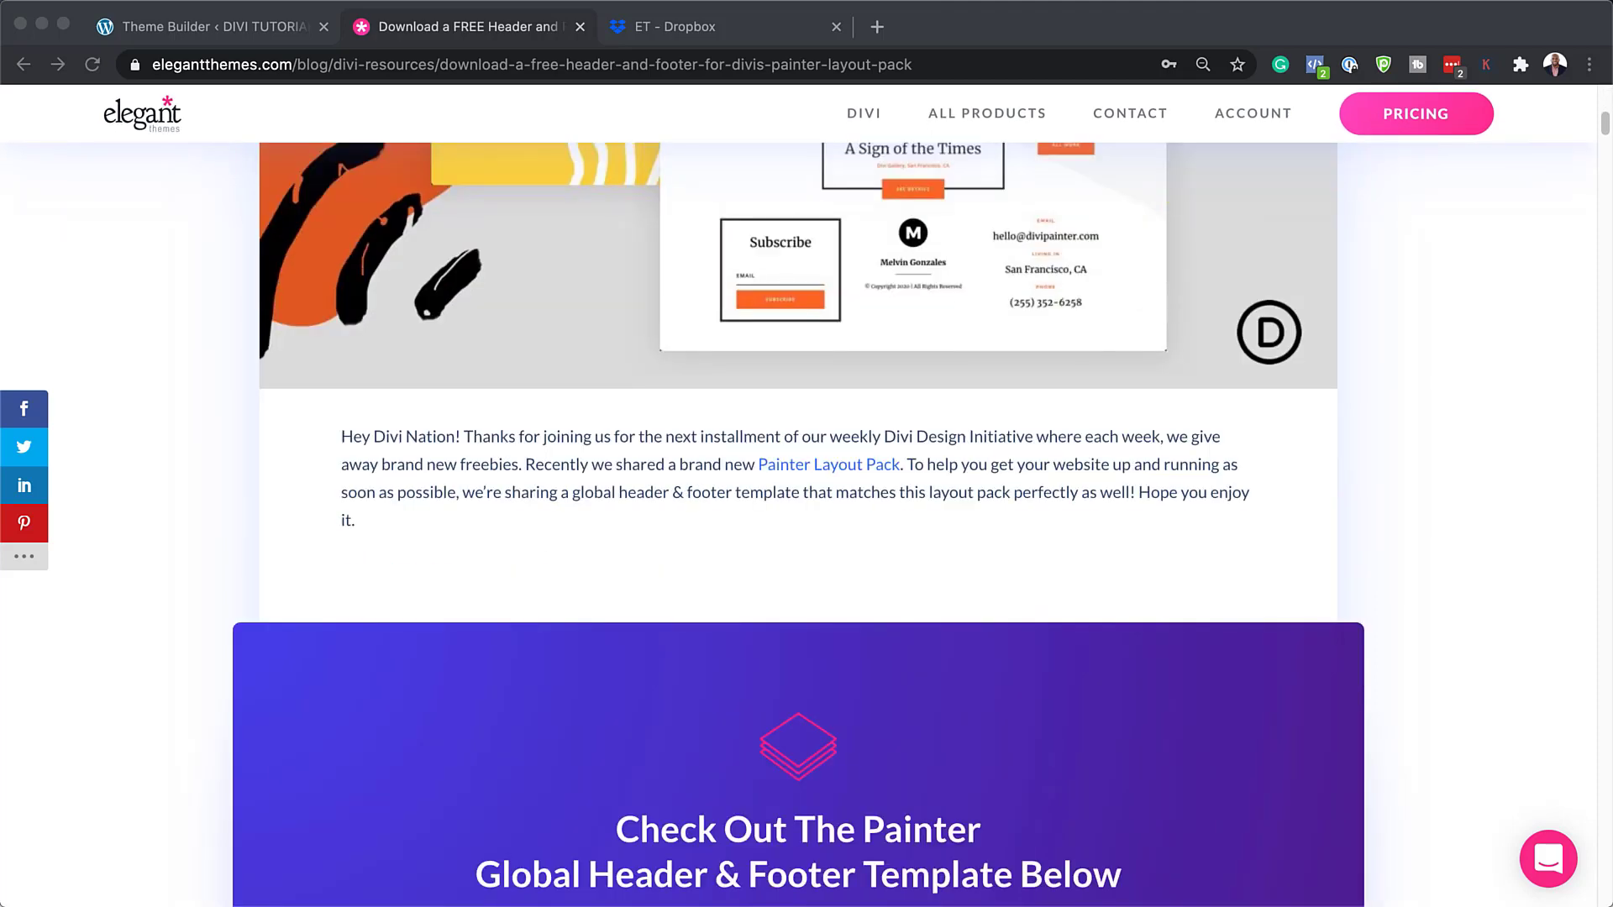
scroll(798, 515, down, 2)
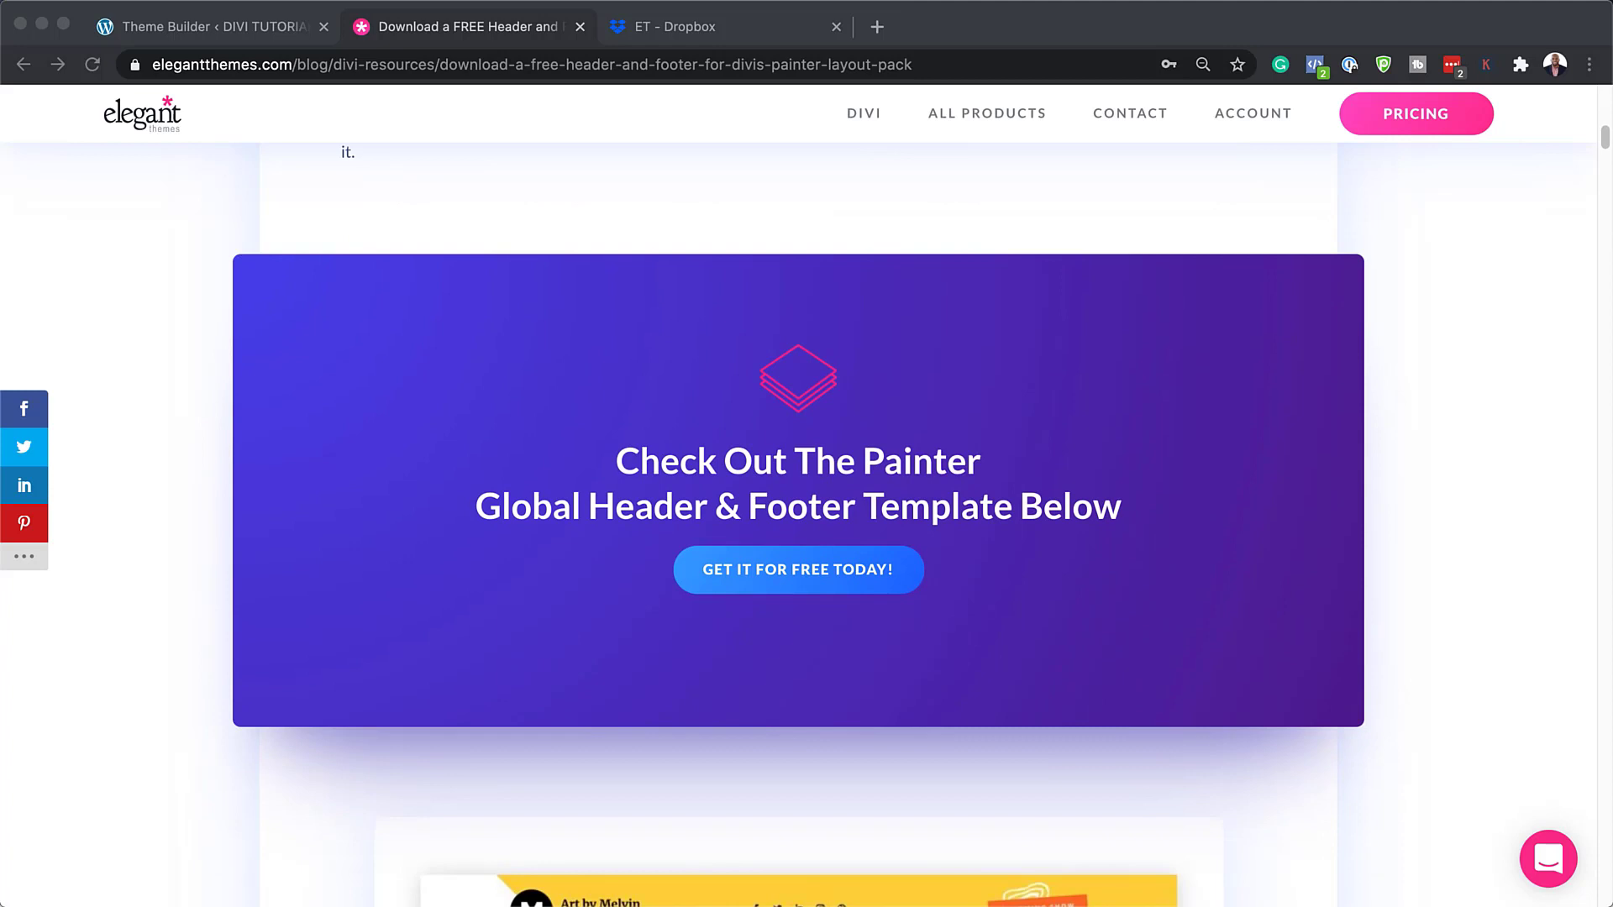
click(823, 579)
click(823, 578)
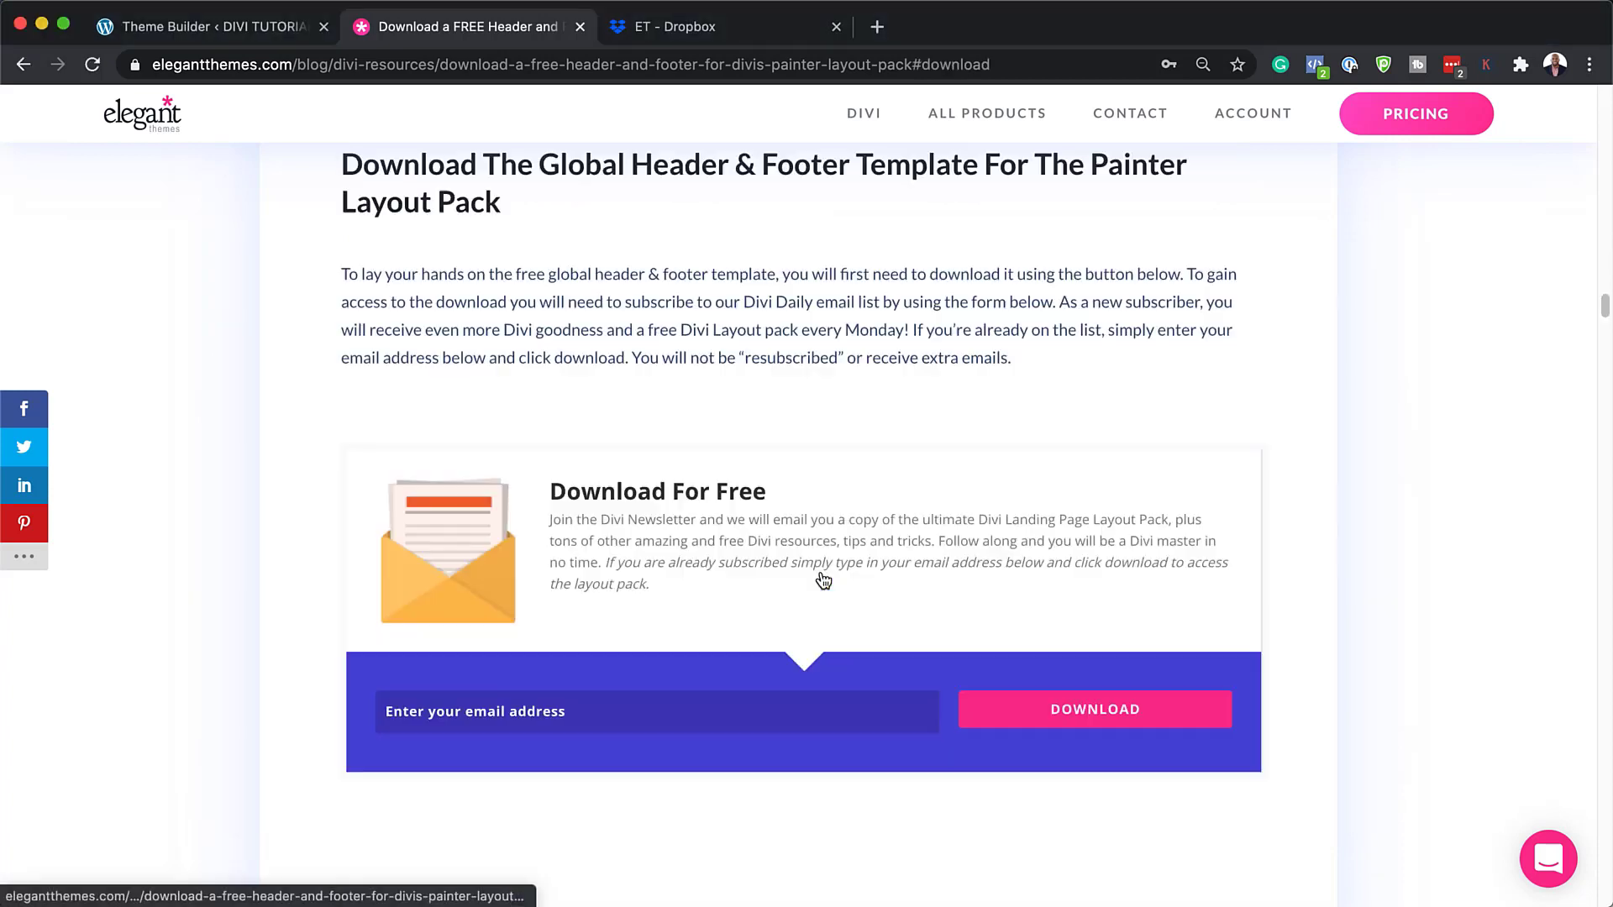
Submit an e-mail address, download the Painter header-footer zip, and show it in Finder
click(660, 709)
key(super+v)
click(1092, 709)
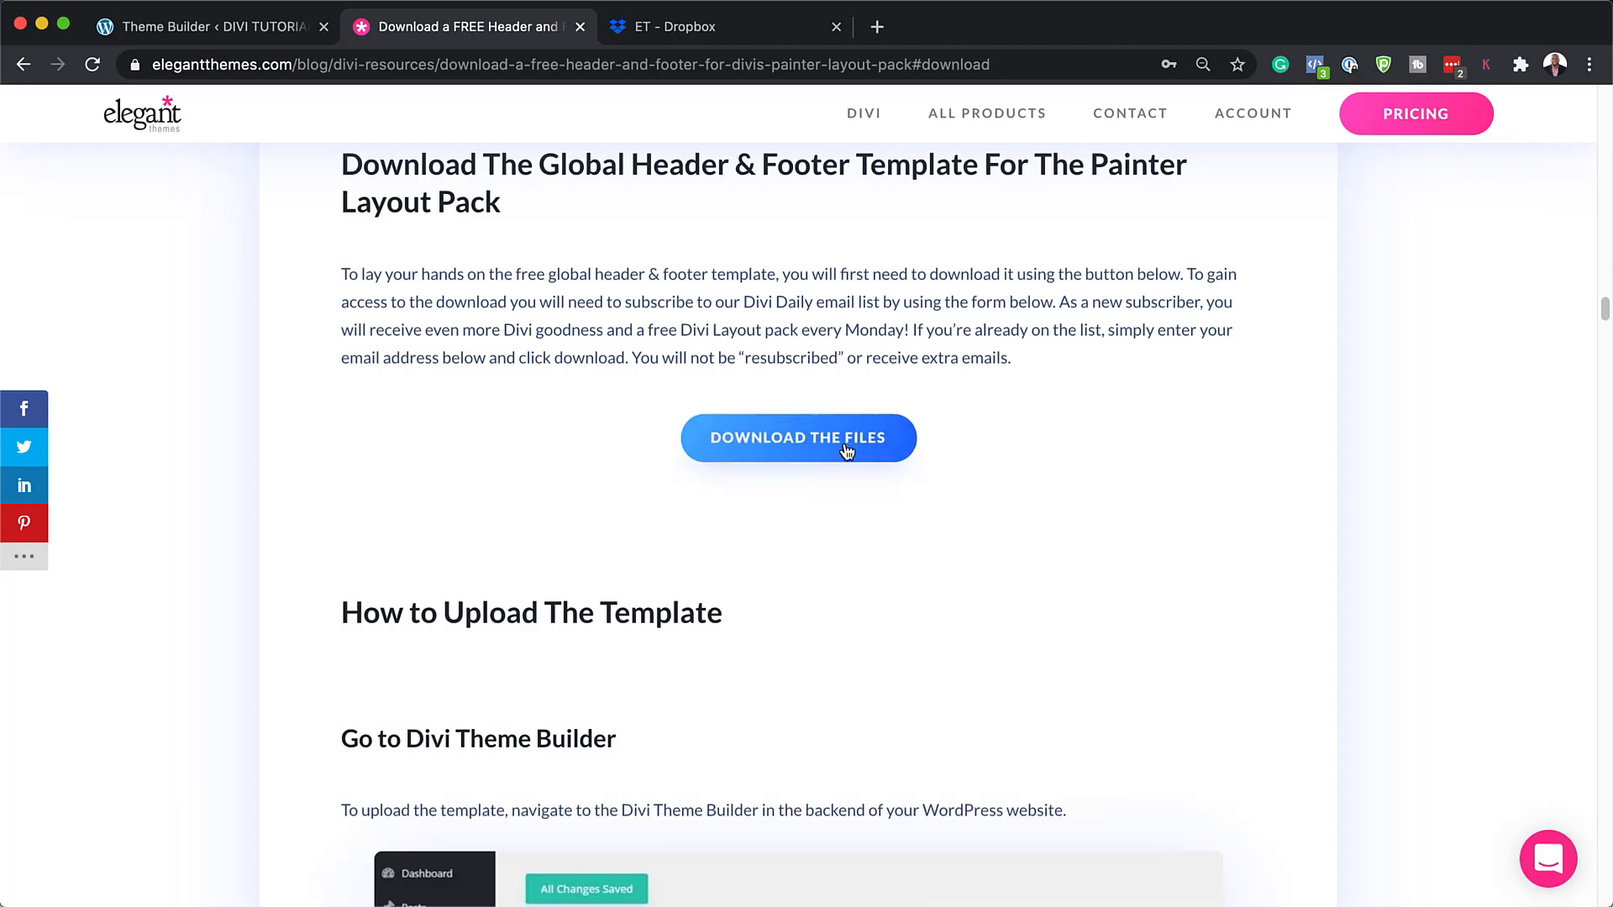
click(838, 438)
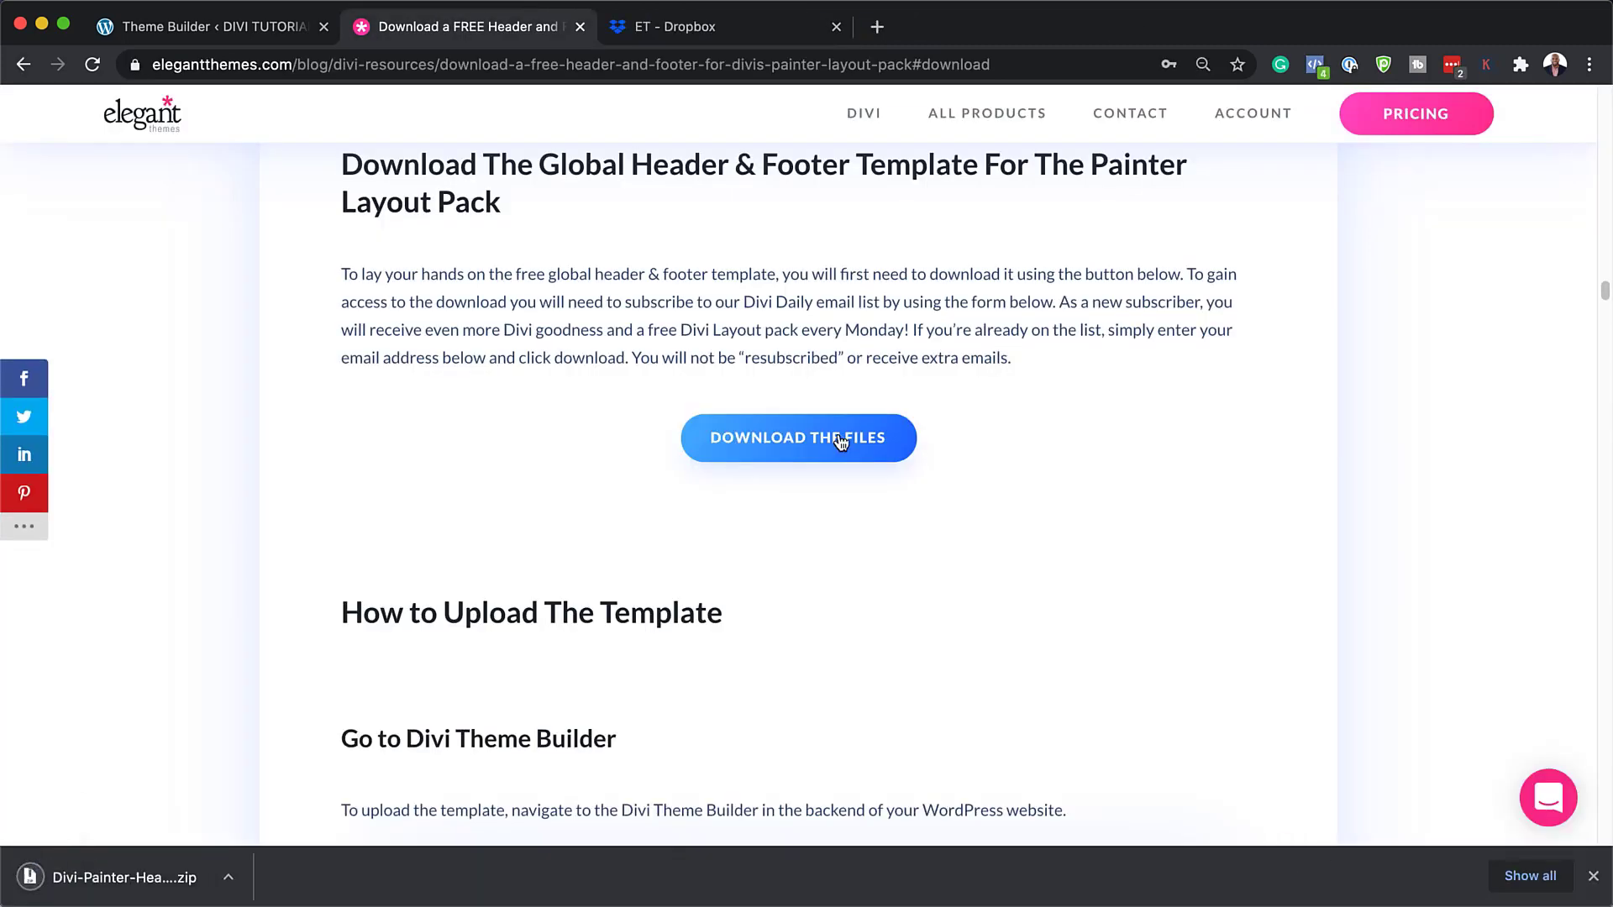
click(229, 877)
click(294, 850)
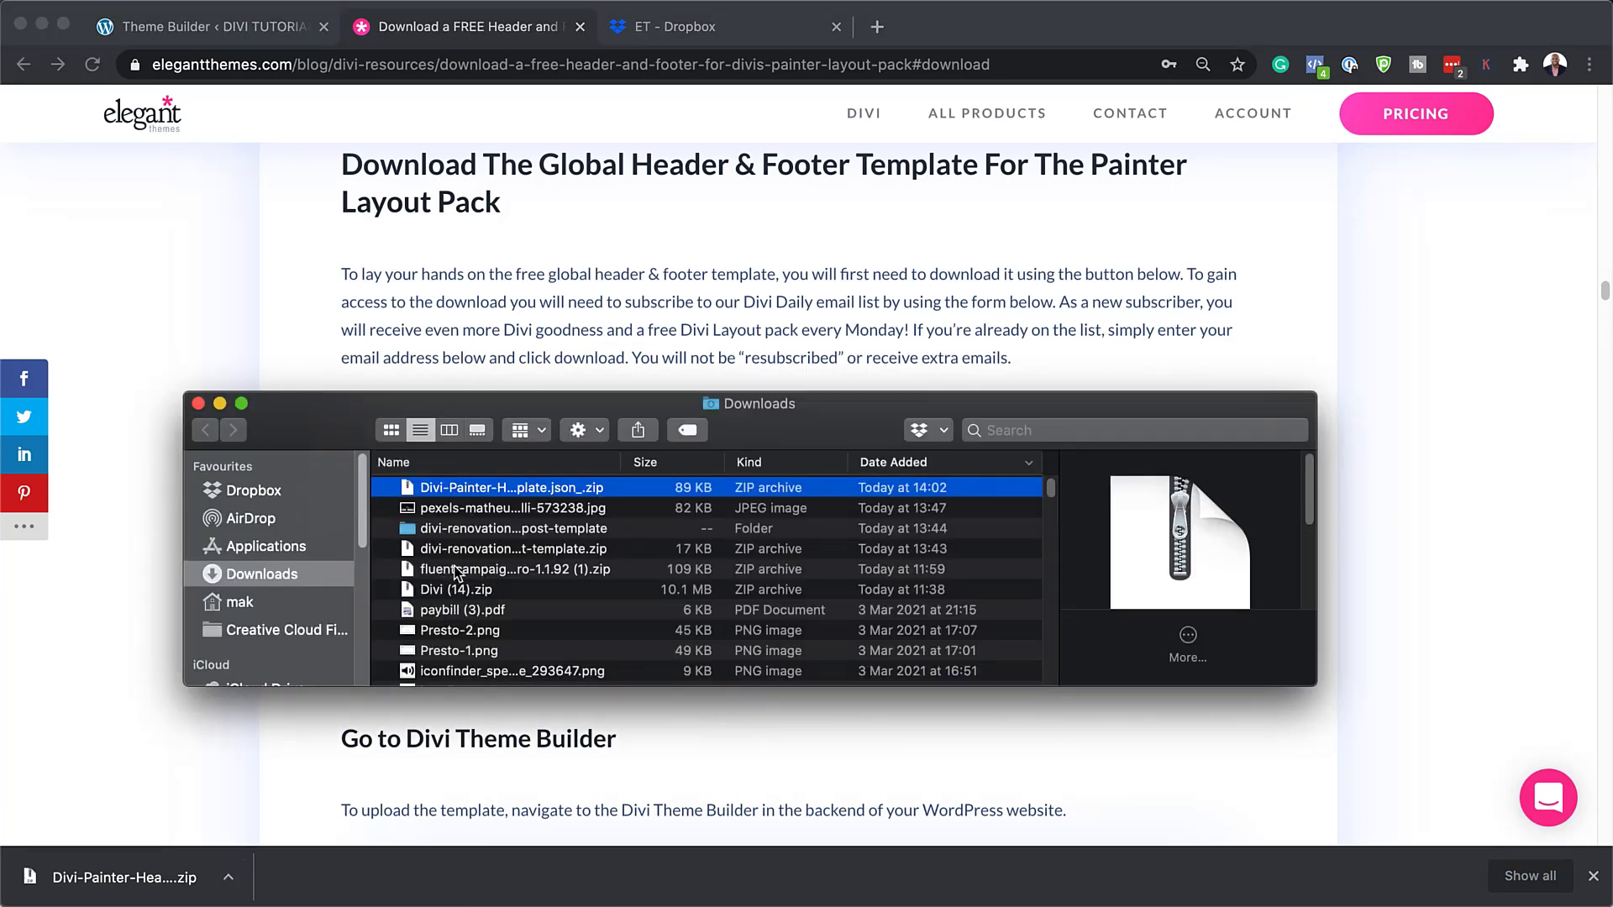
Unzip the Painter template in Downloads to get its 131 KB JSON, then return to Theme Builder
double_click(411, 494)
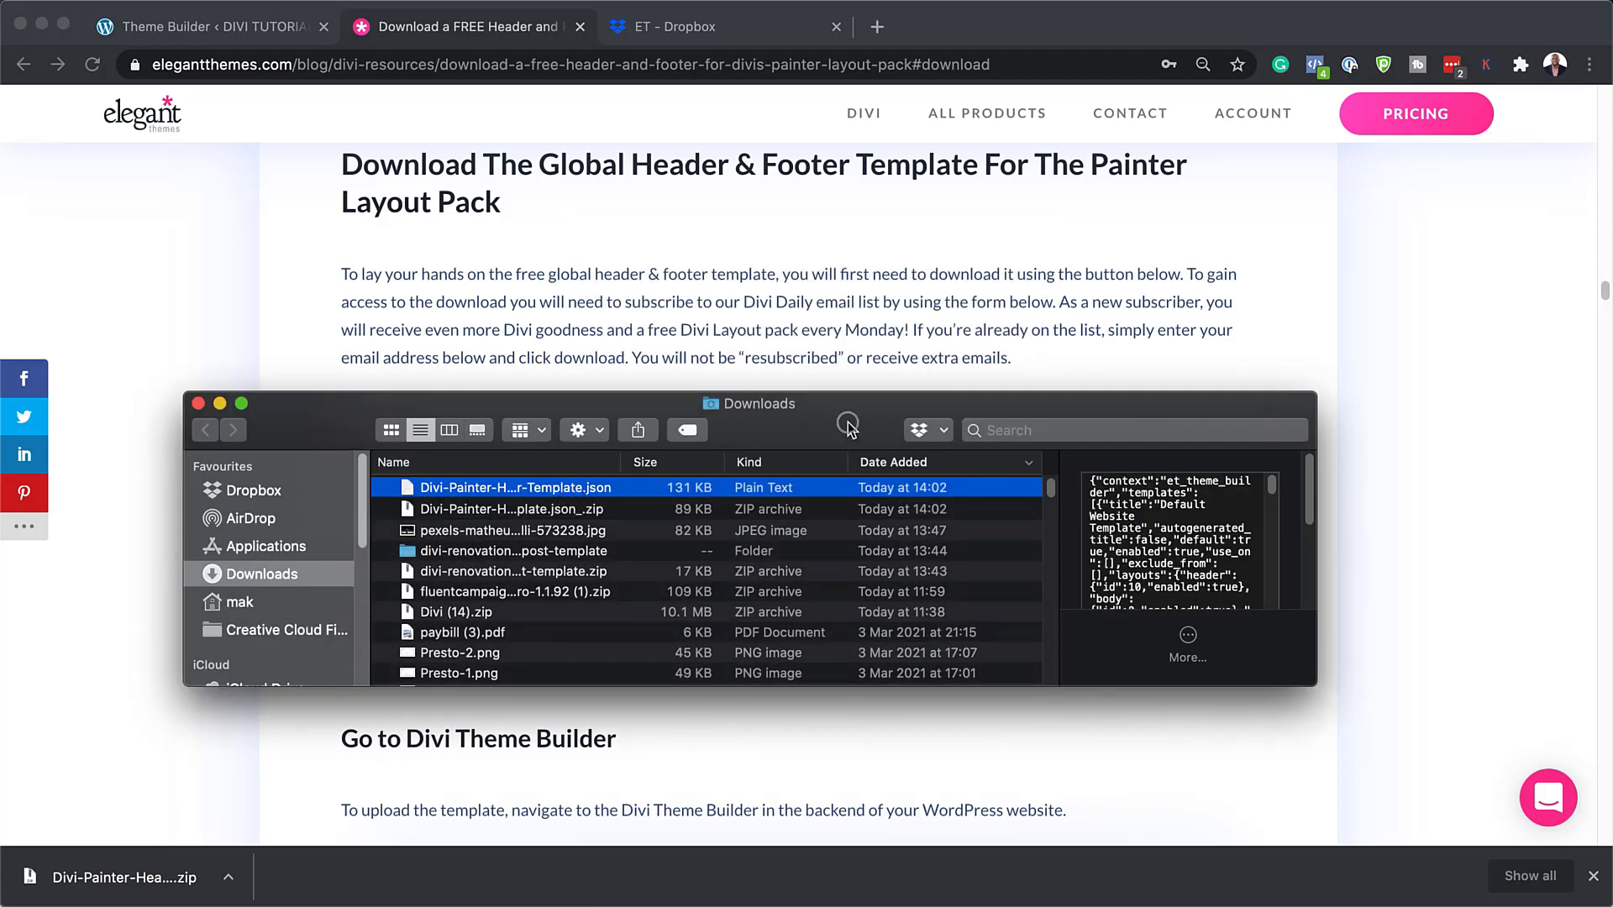
drag(850, 428, 0, 504)
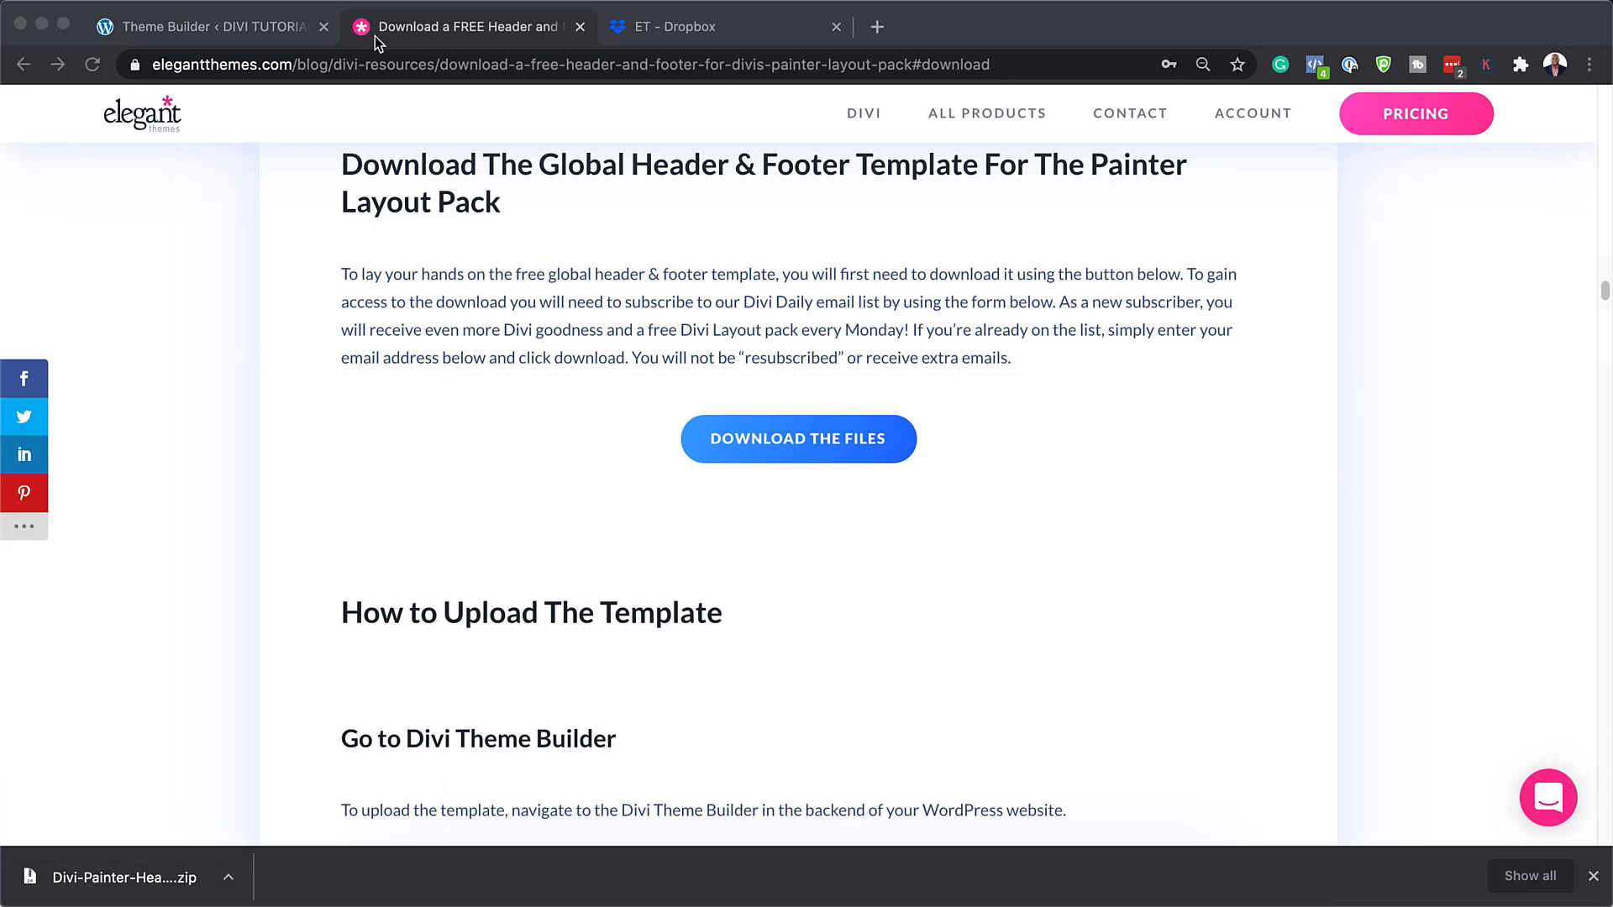
click(245, 27)
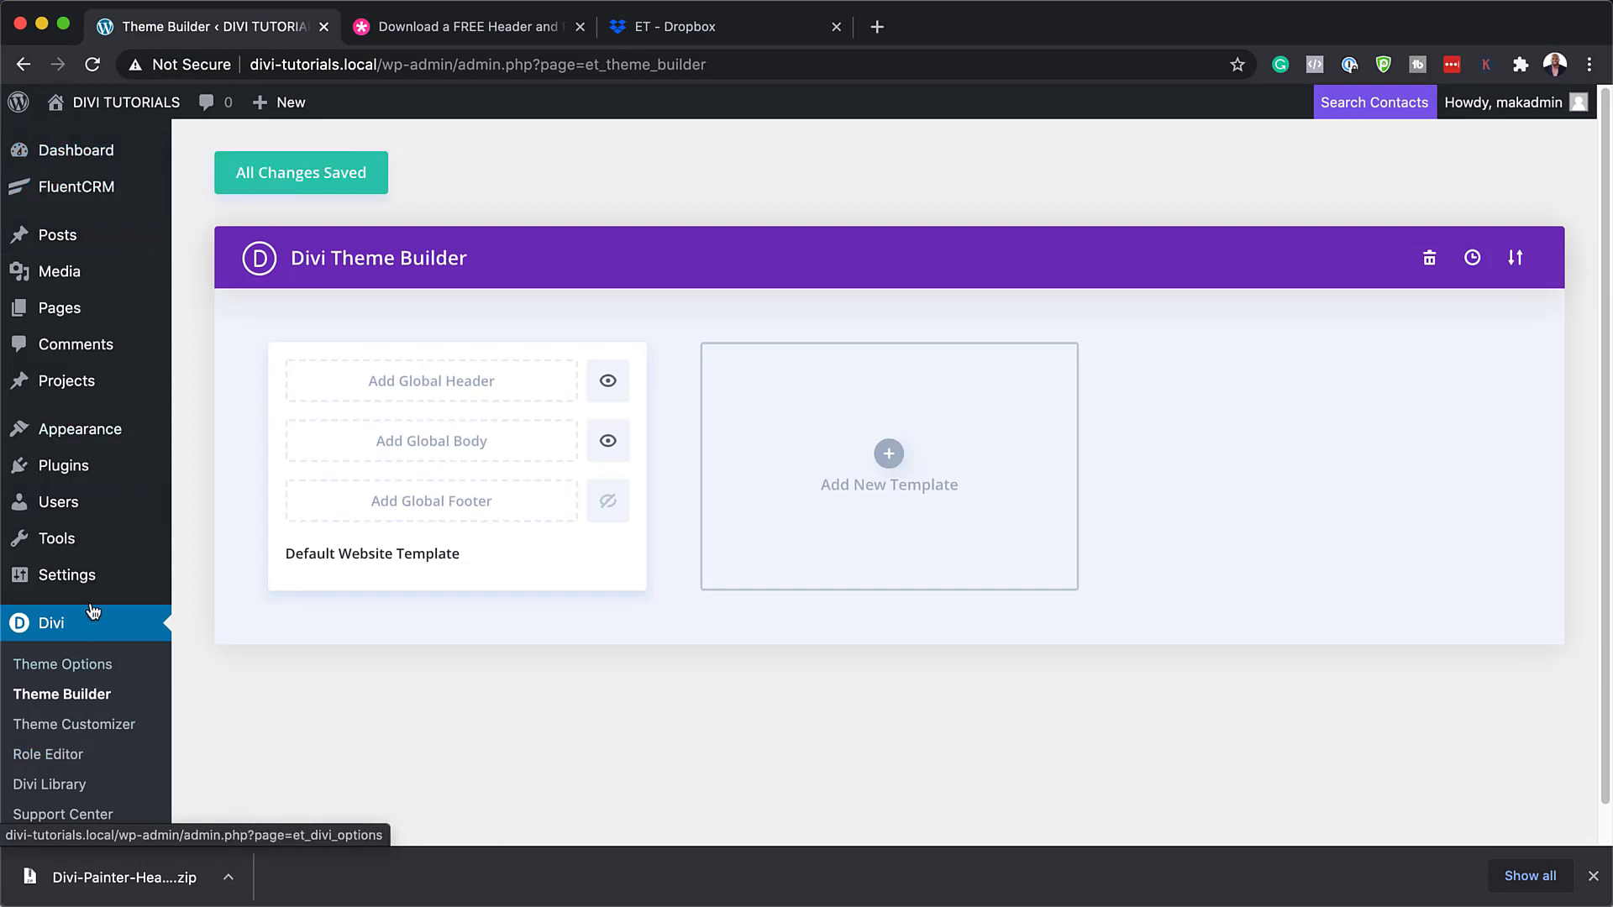
Go to Divi > Theme Builder, showing the empty Default Website Template, and close the downloads bar
click(52, 626)
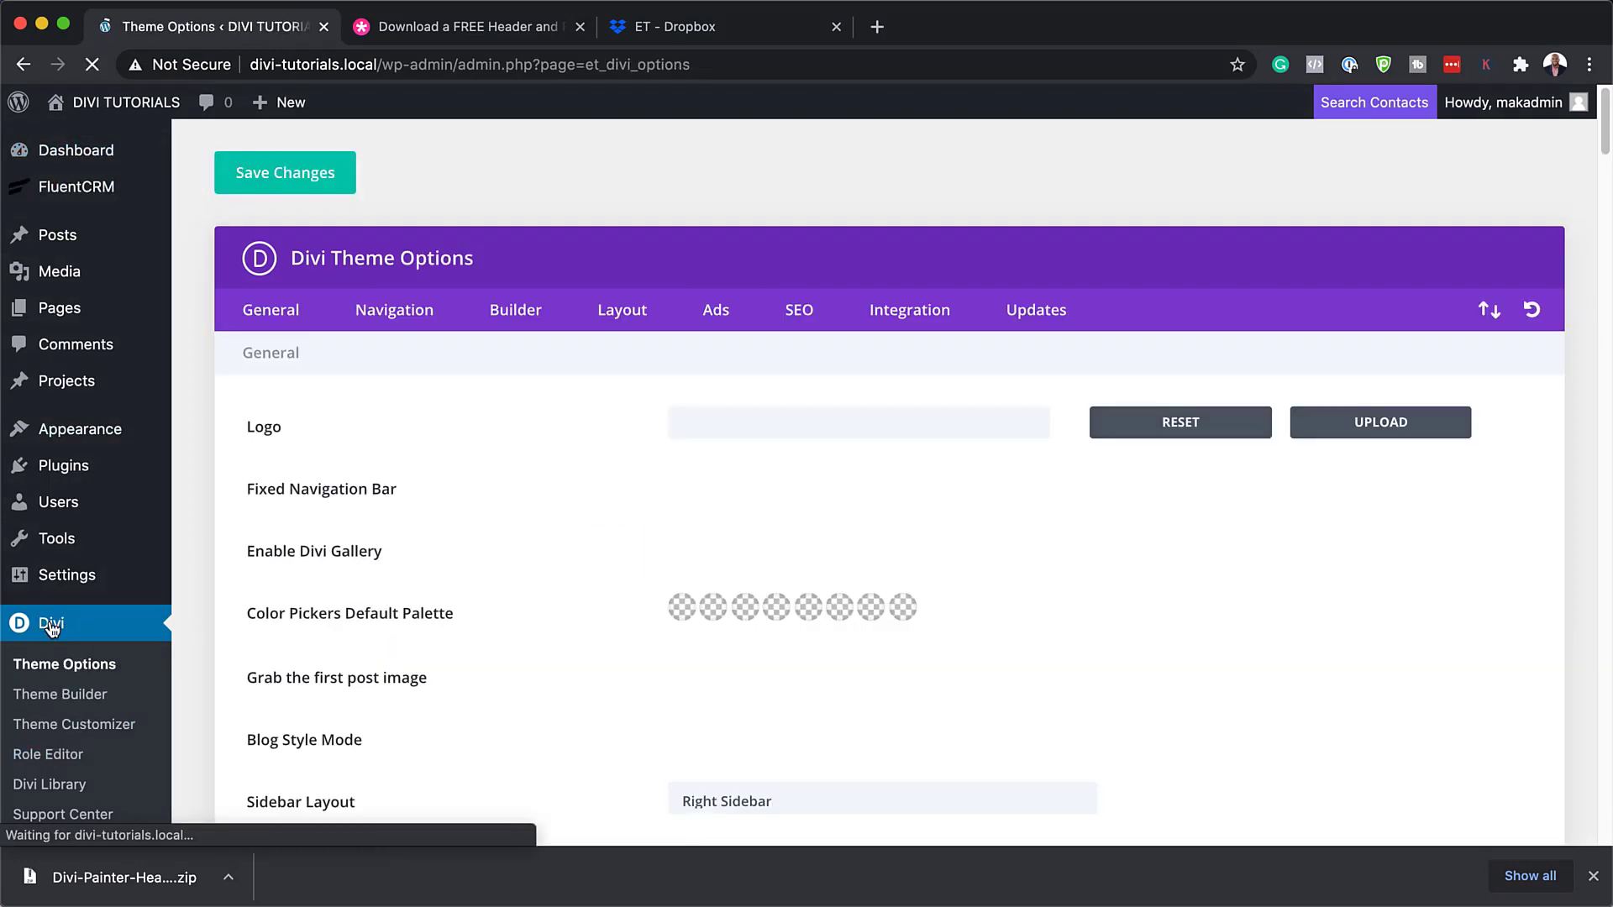
scroll(70, 633, down, 2)
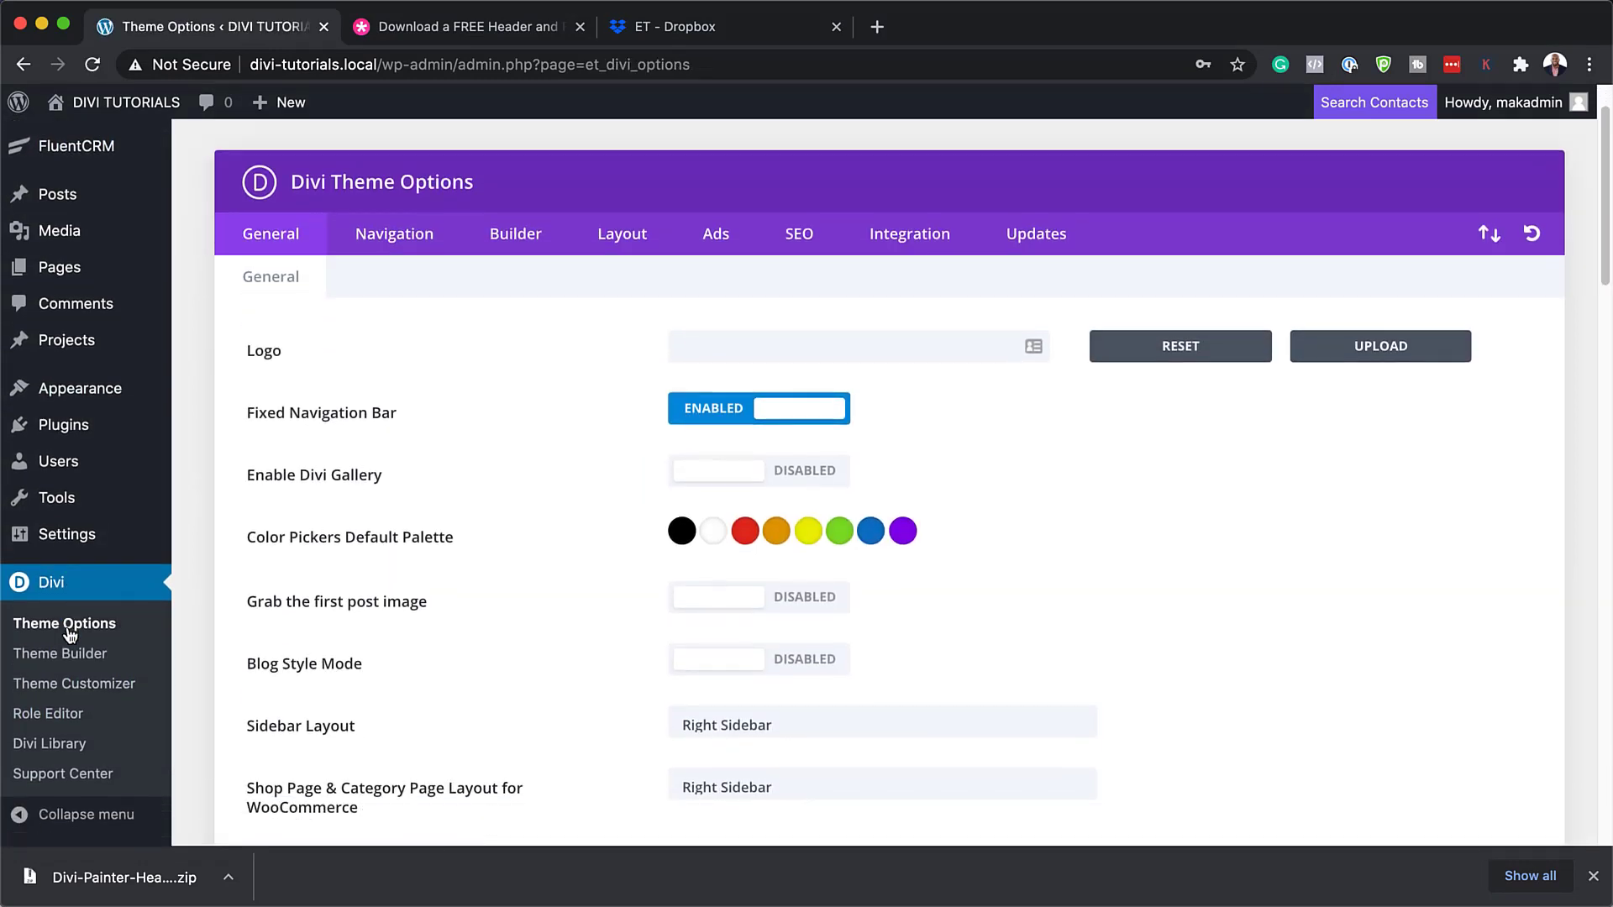
click(68, 655)
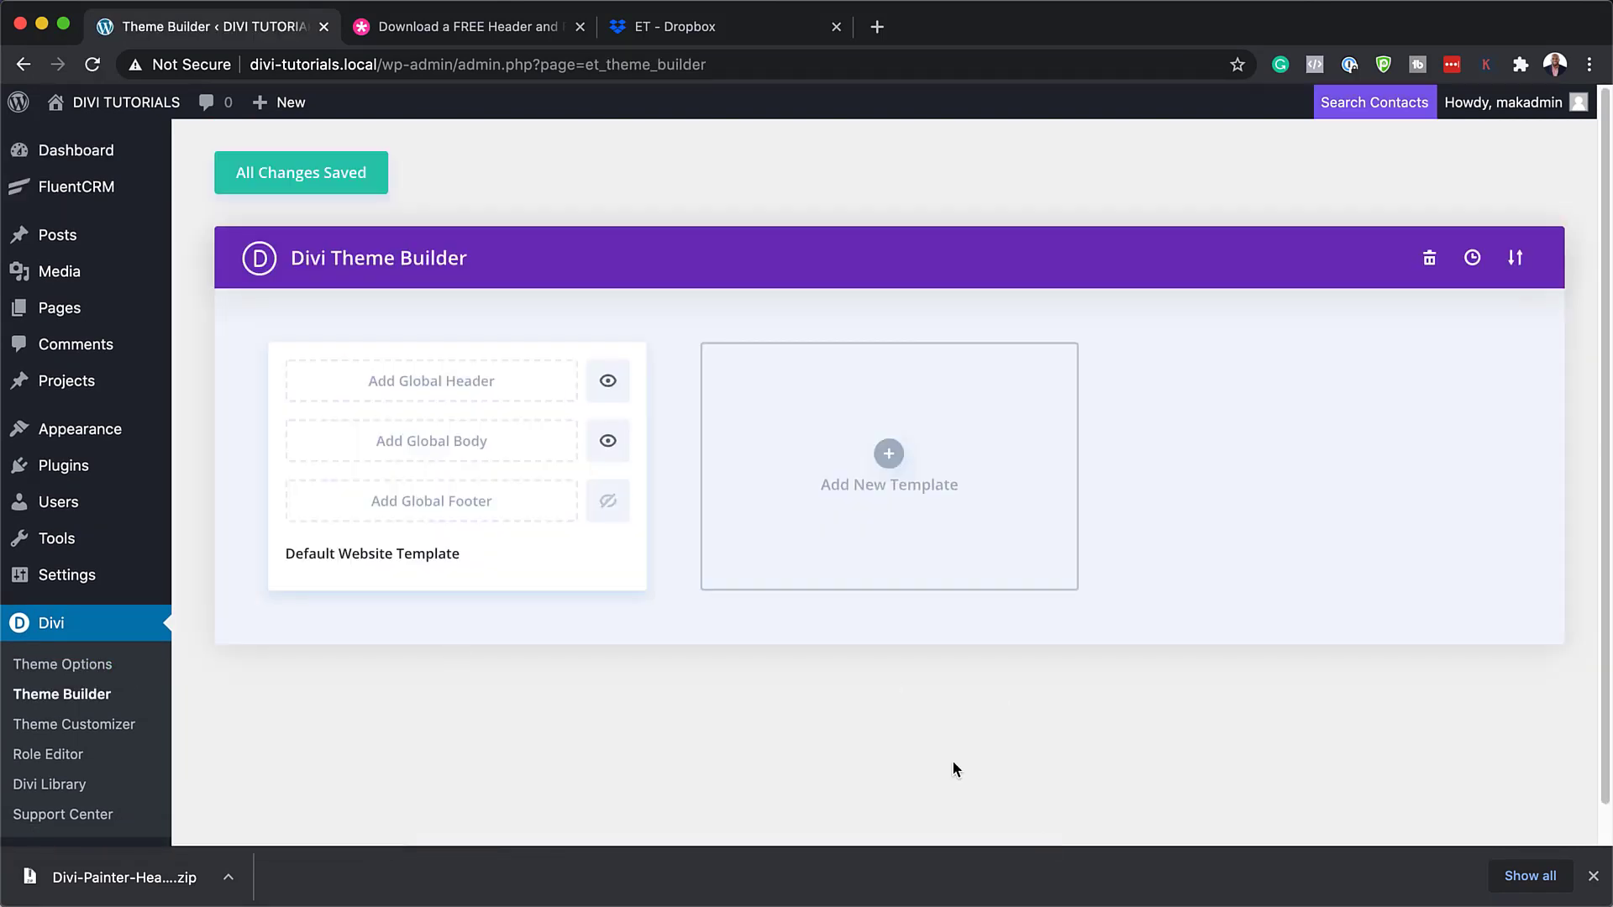
click(1595, 877)
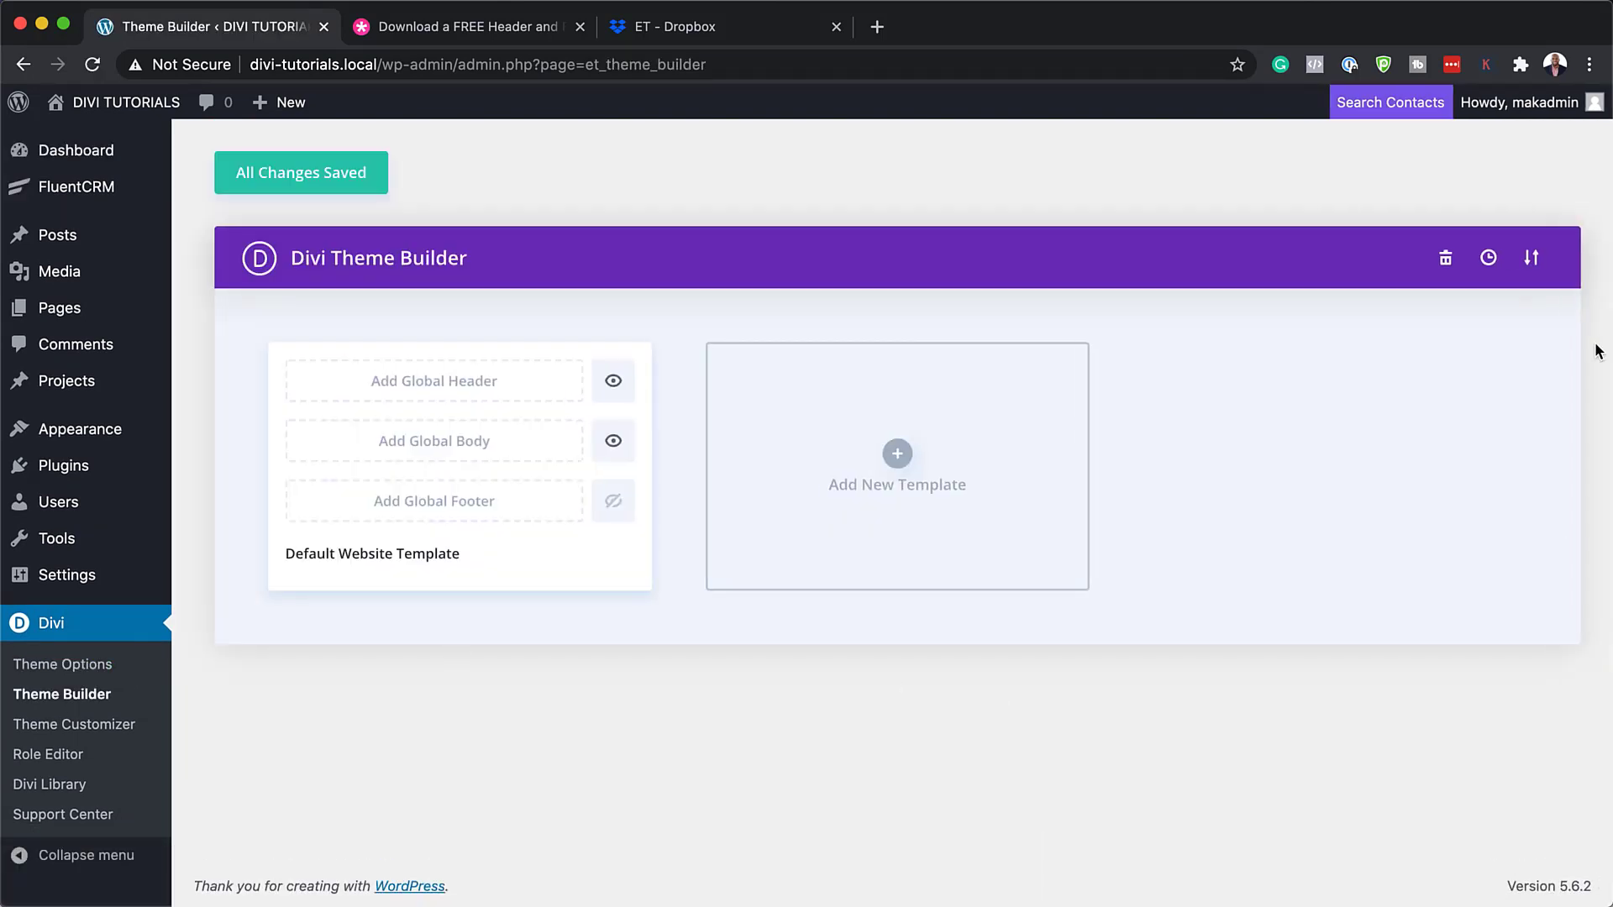
Import the Painter header-footer JSON from Downloads through the portability dialog's Import tab
click(1532, 259)
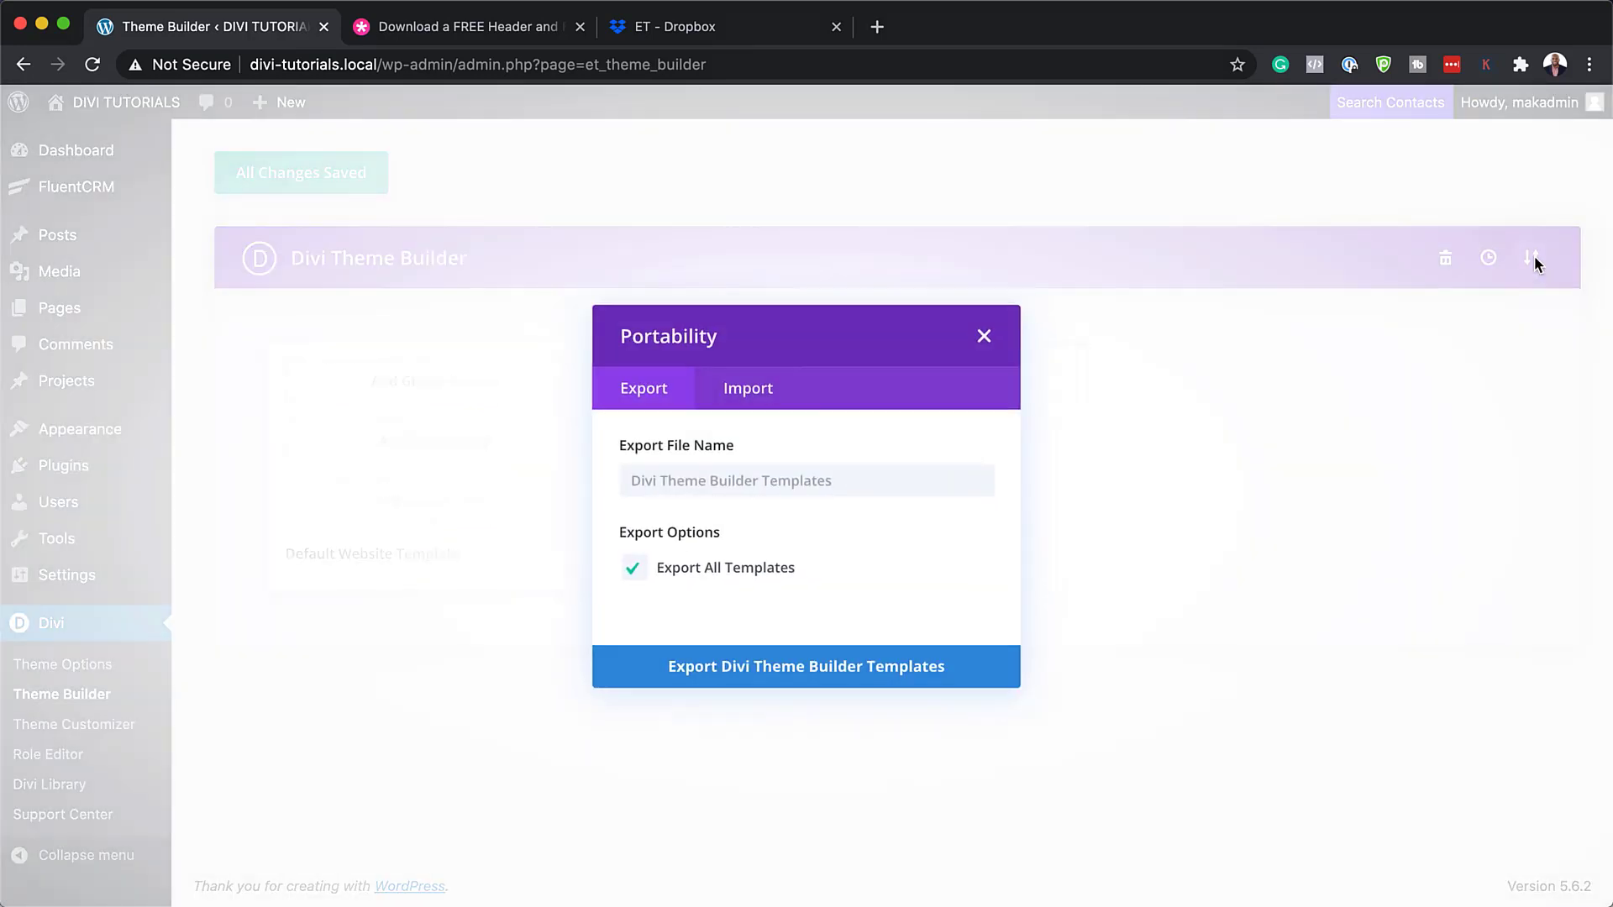
click(752, 390)
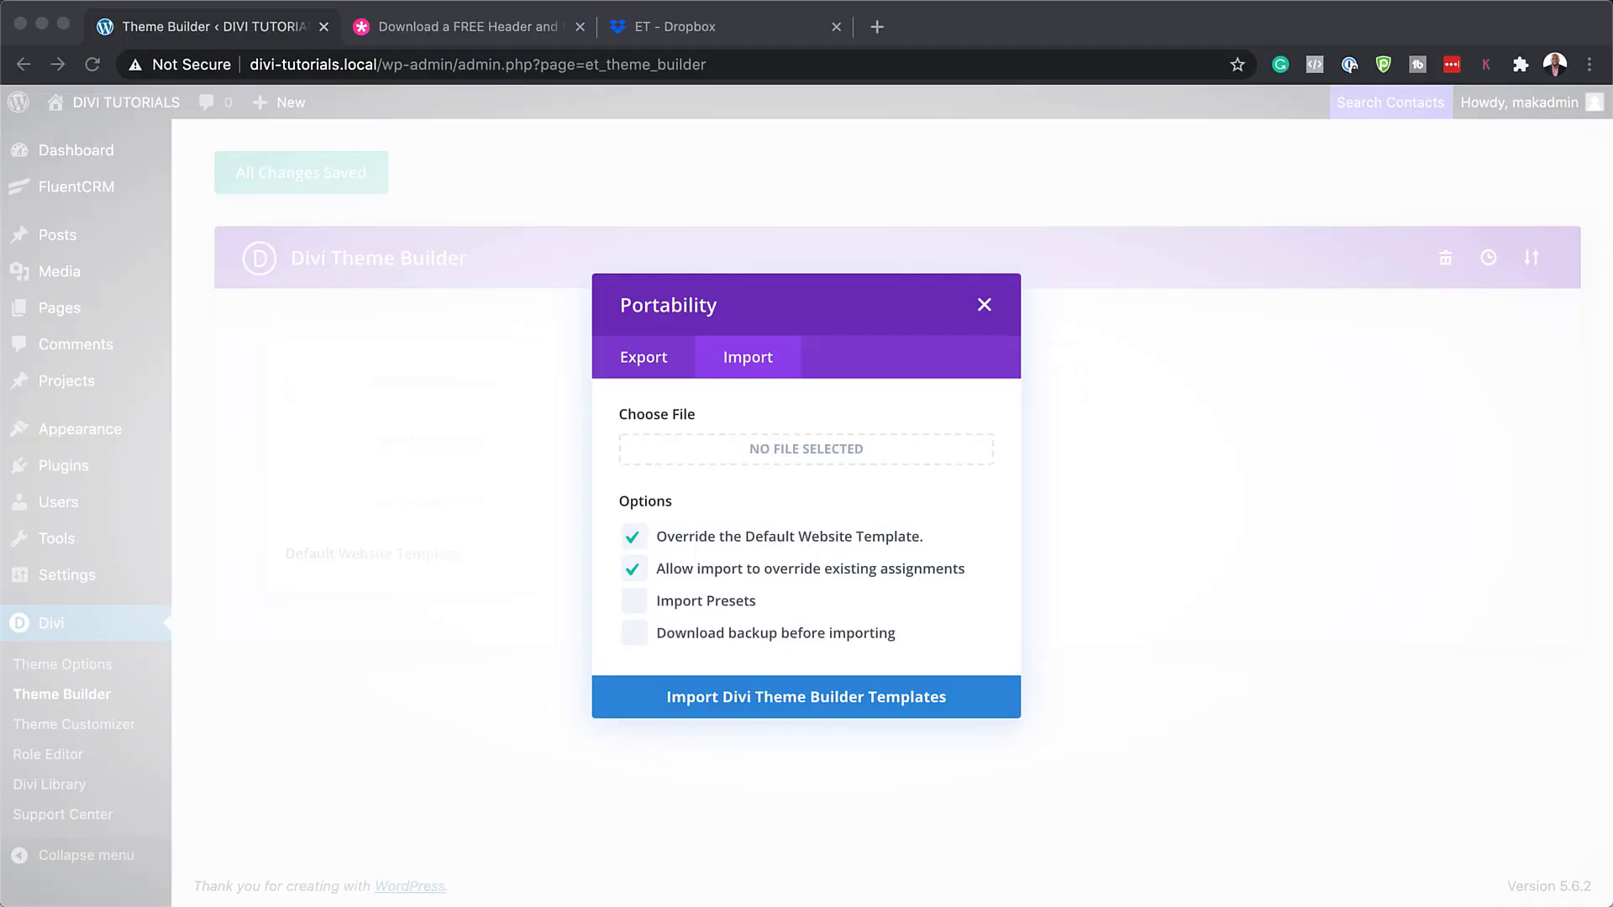
key(super+Tab)
drag(749, 711, 759, 677)
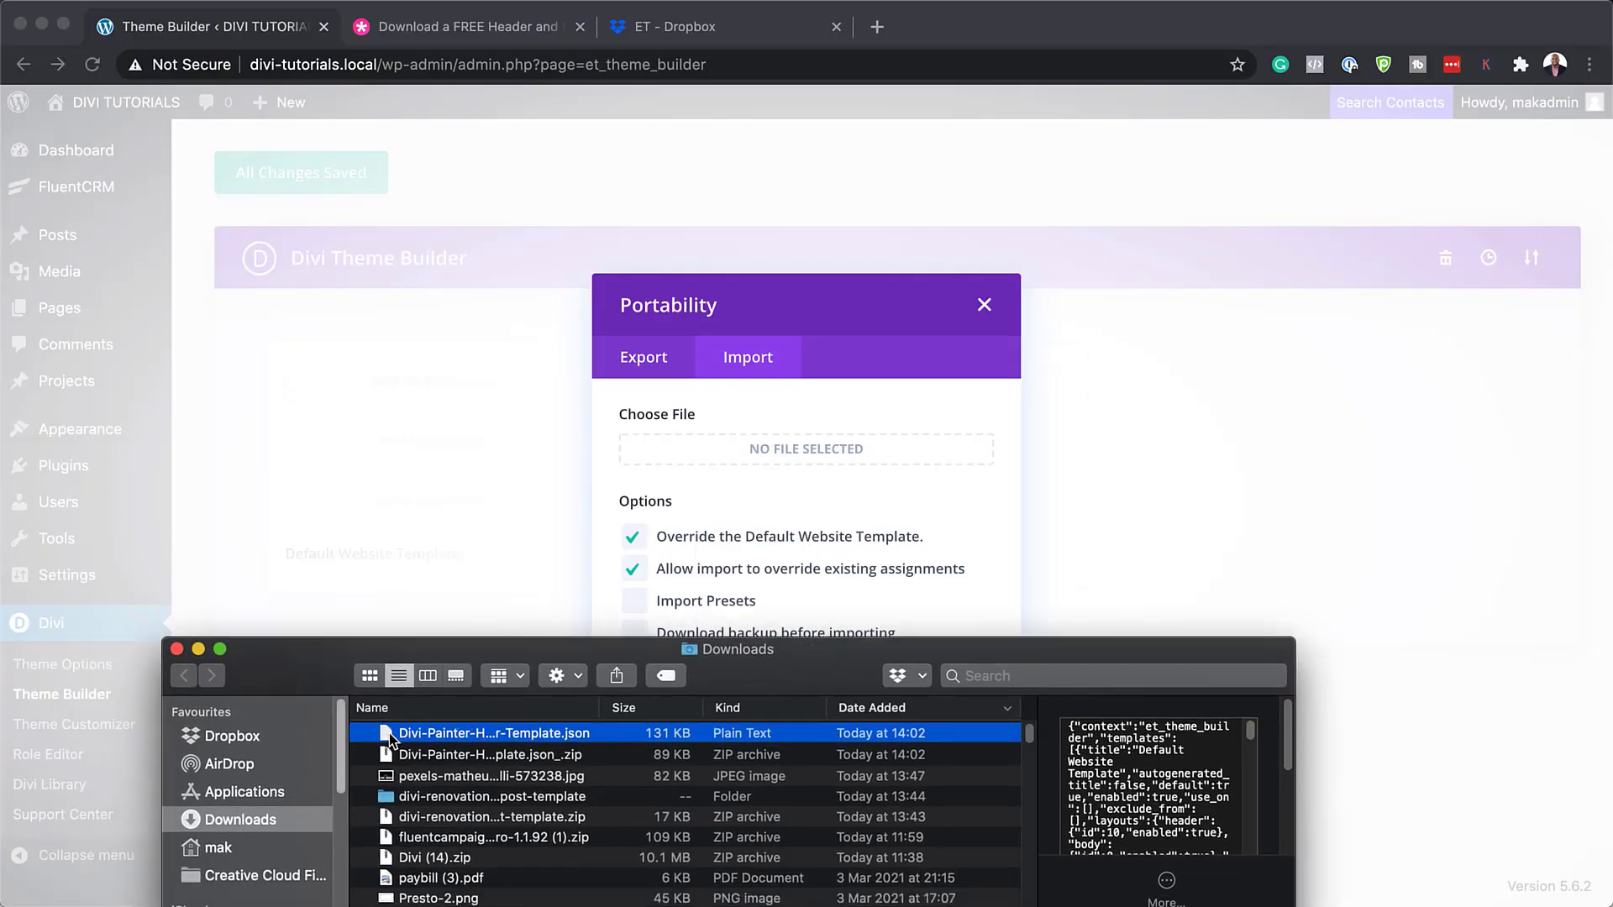
mouse_move(388, 734)
mouse_down()
mouse_move(760, 525)
mouse_move(804, 454)
mouse_up()
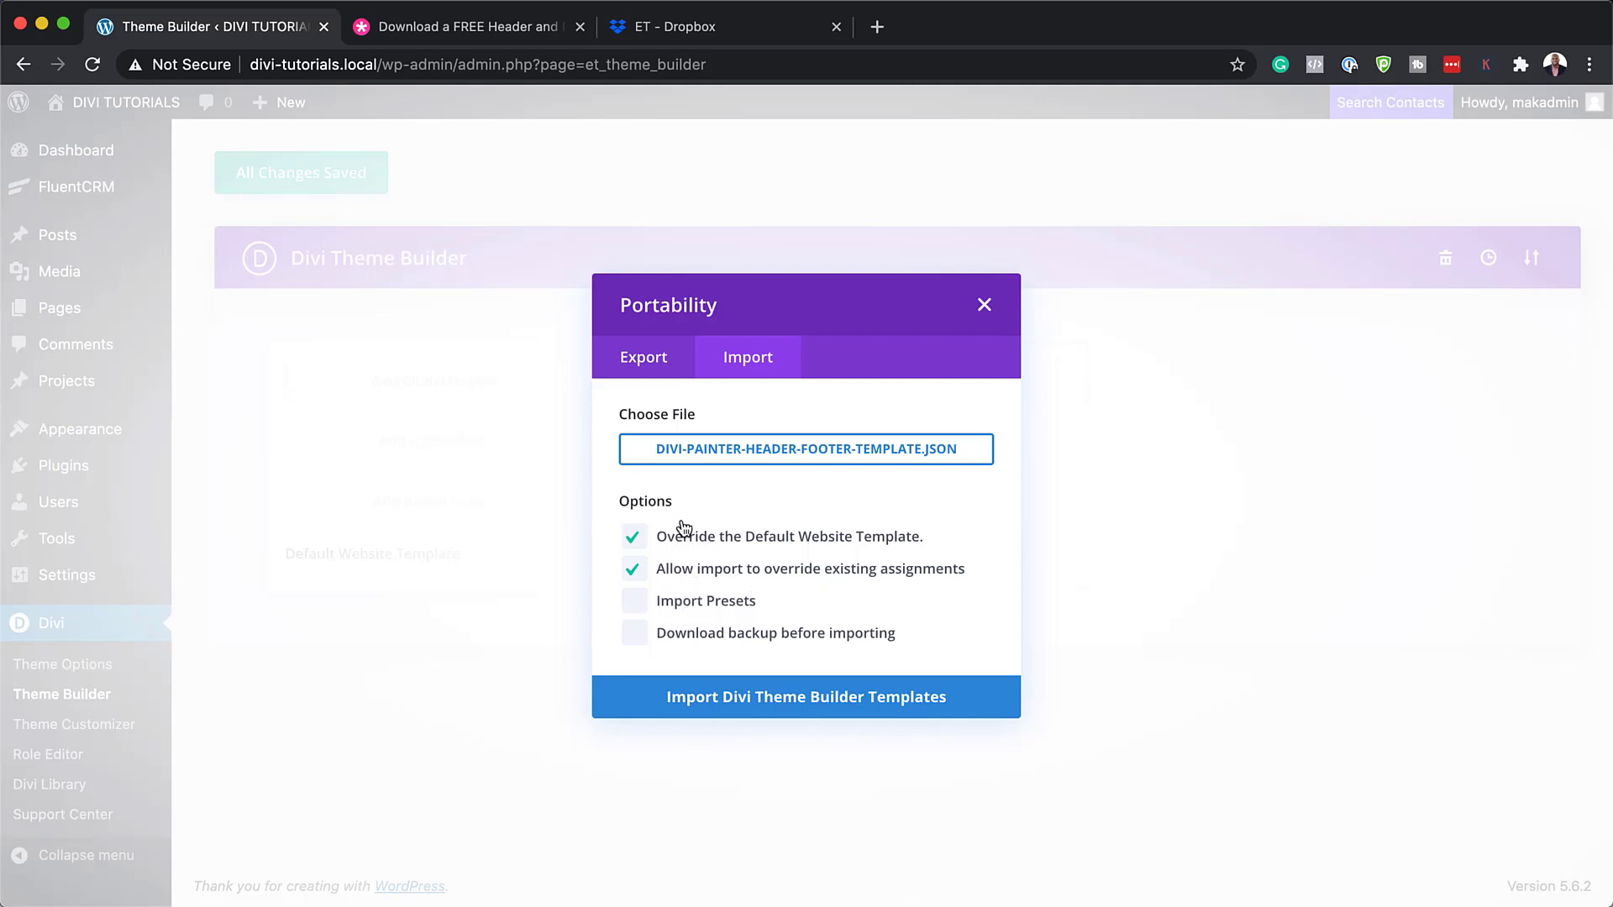
click(779, 702)
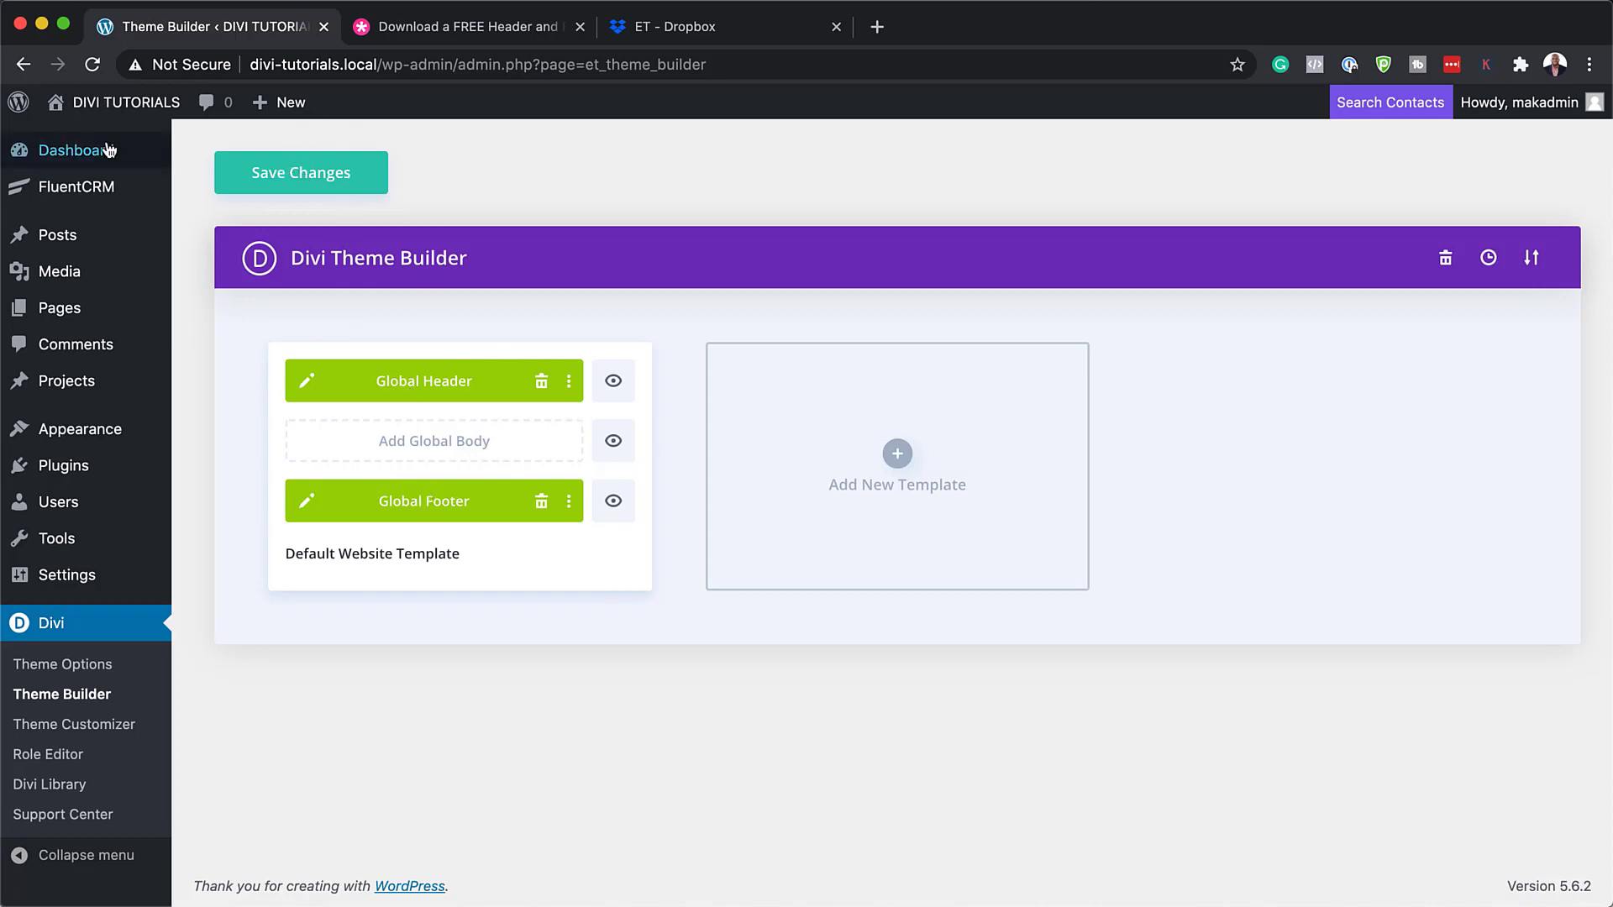
Open the live site's front page in a new tab via DIVI TUTORIALS > Visit Site
mouse_move(105, 156)
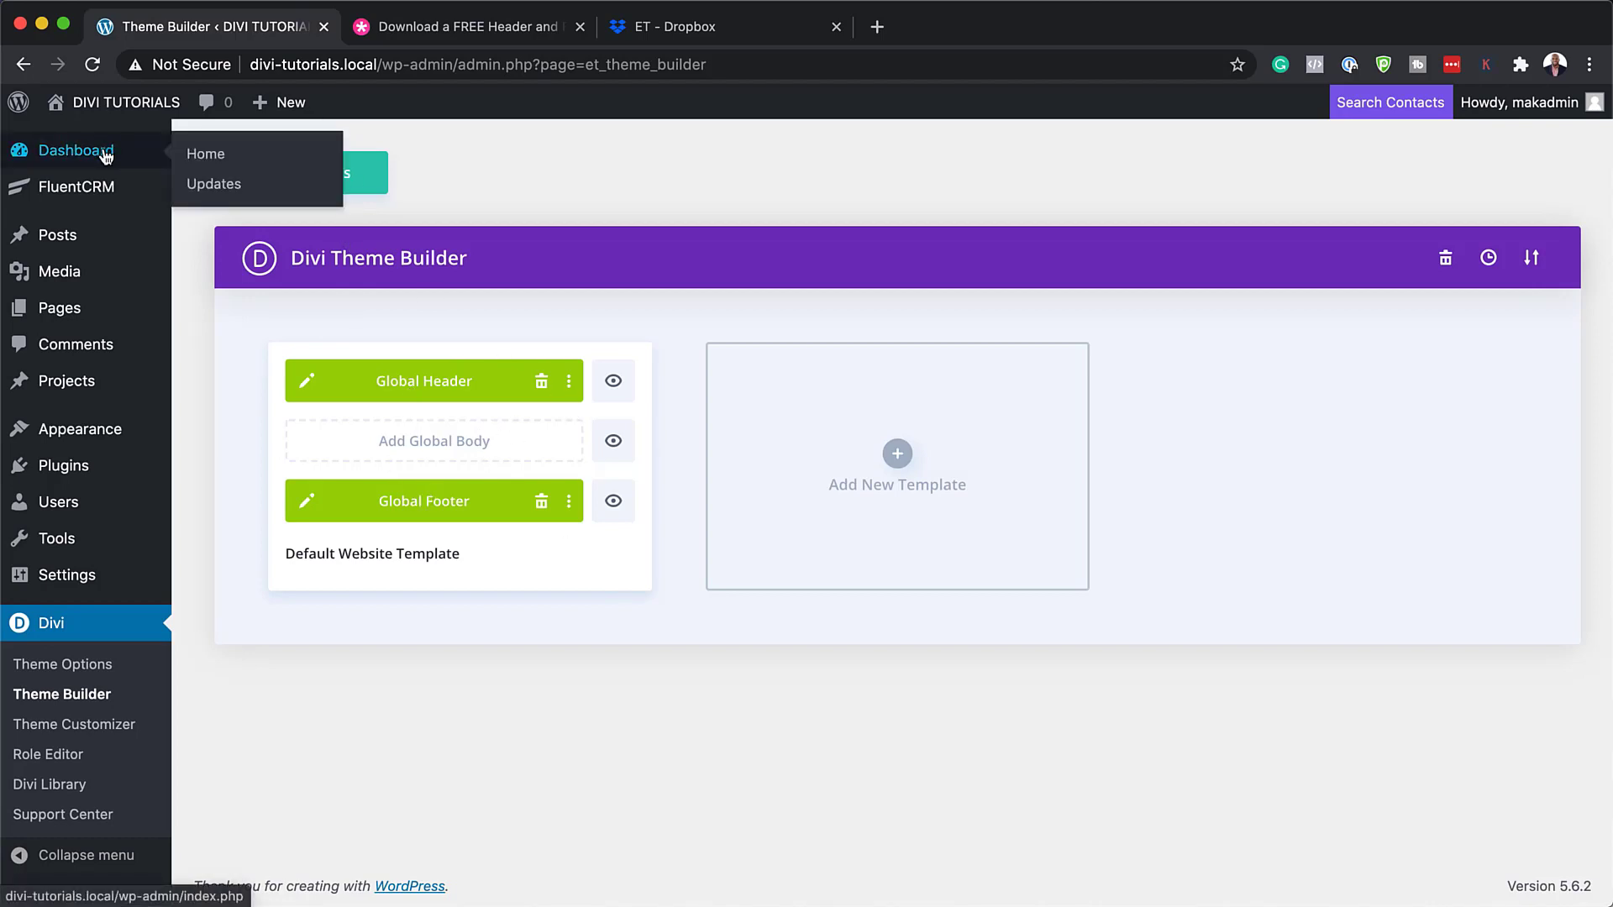
mouse_move(108, 98)
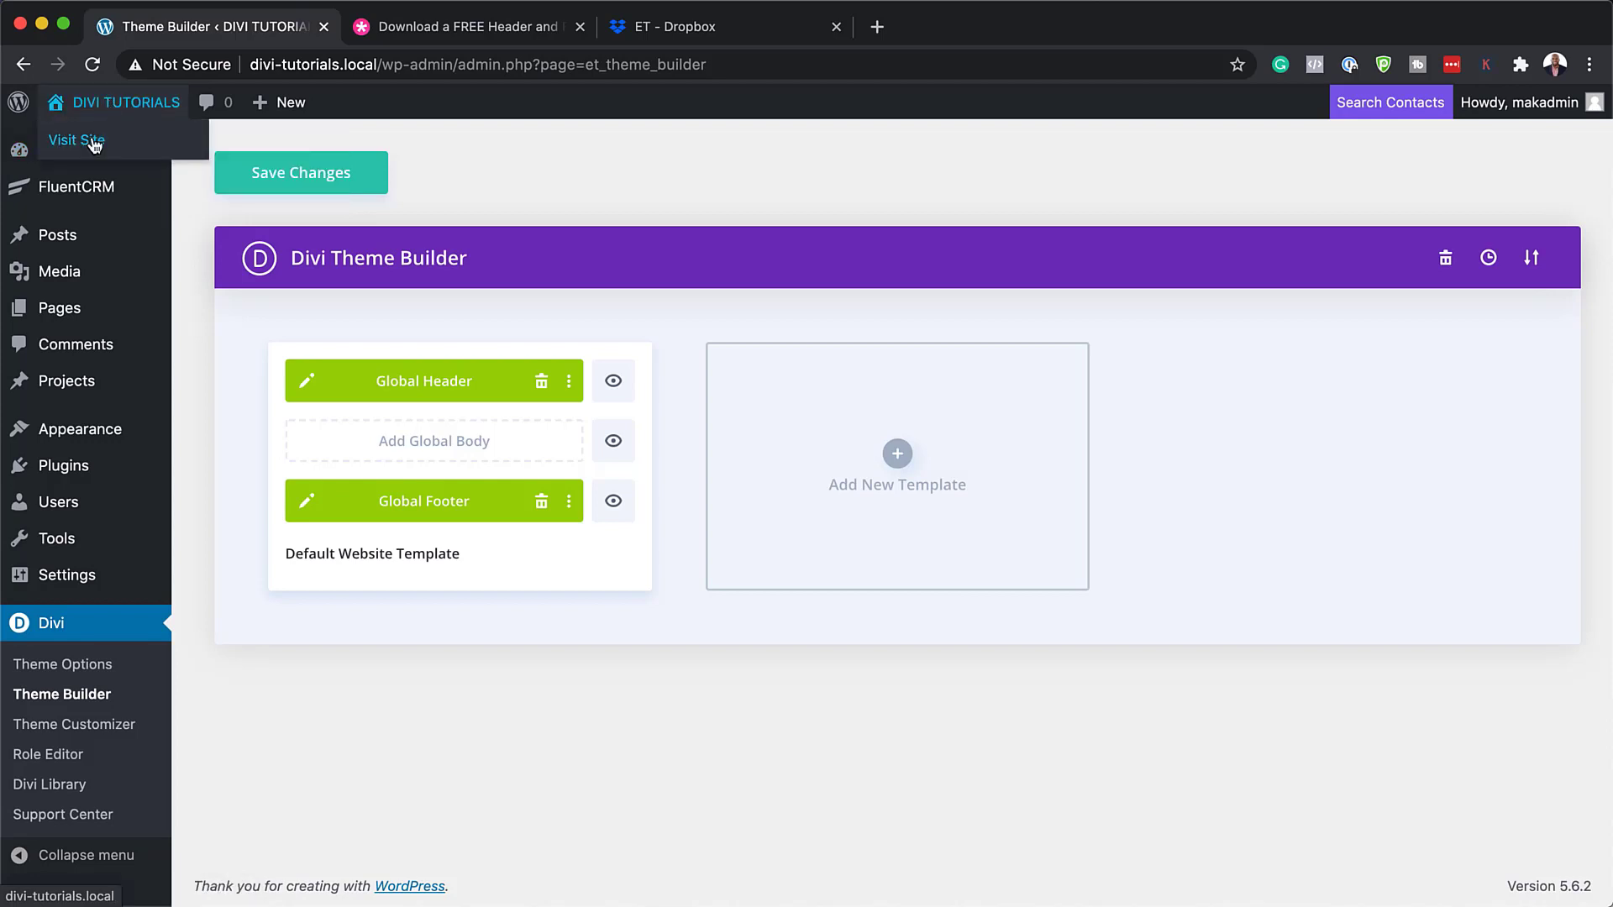
super+click(95, 143)
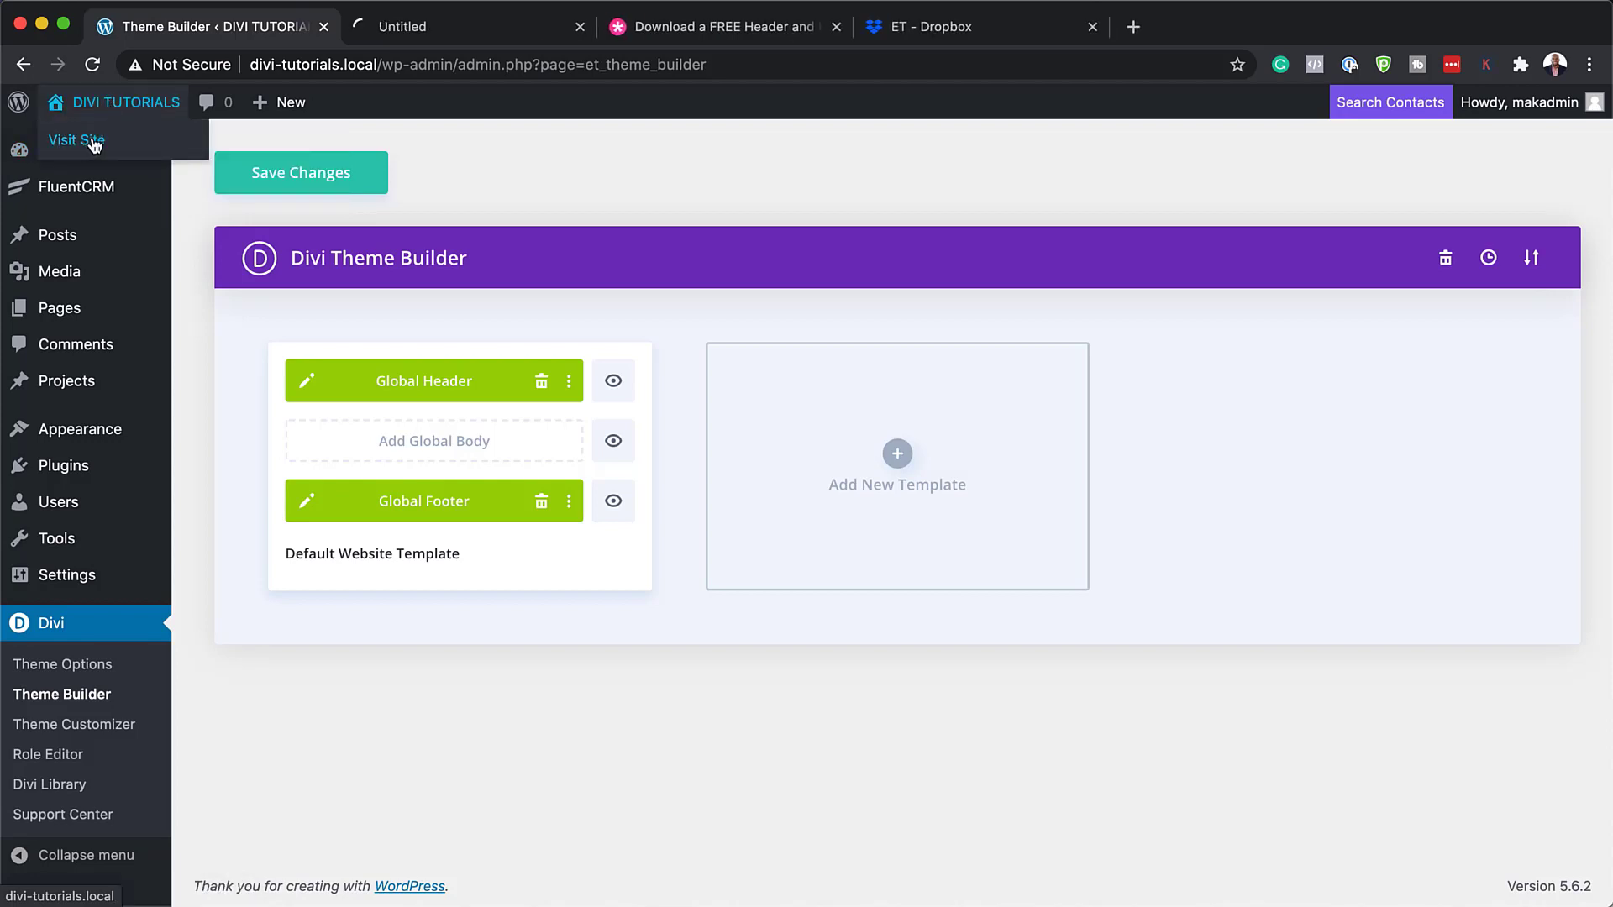
click(458, 29)
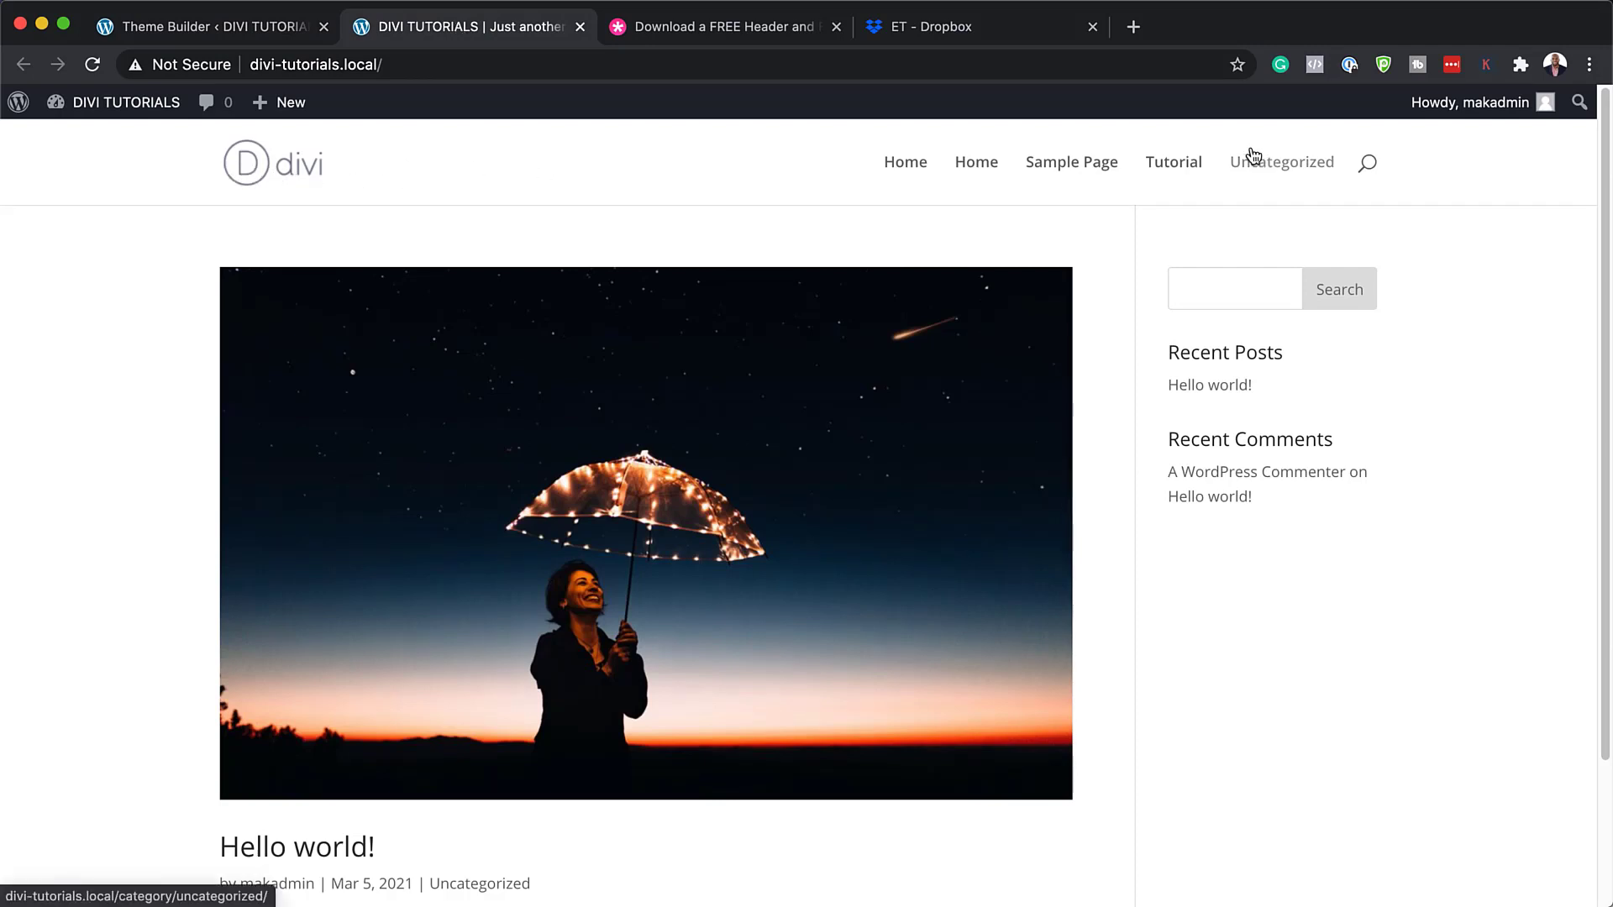
scroll(1105, 294, down, 2)
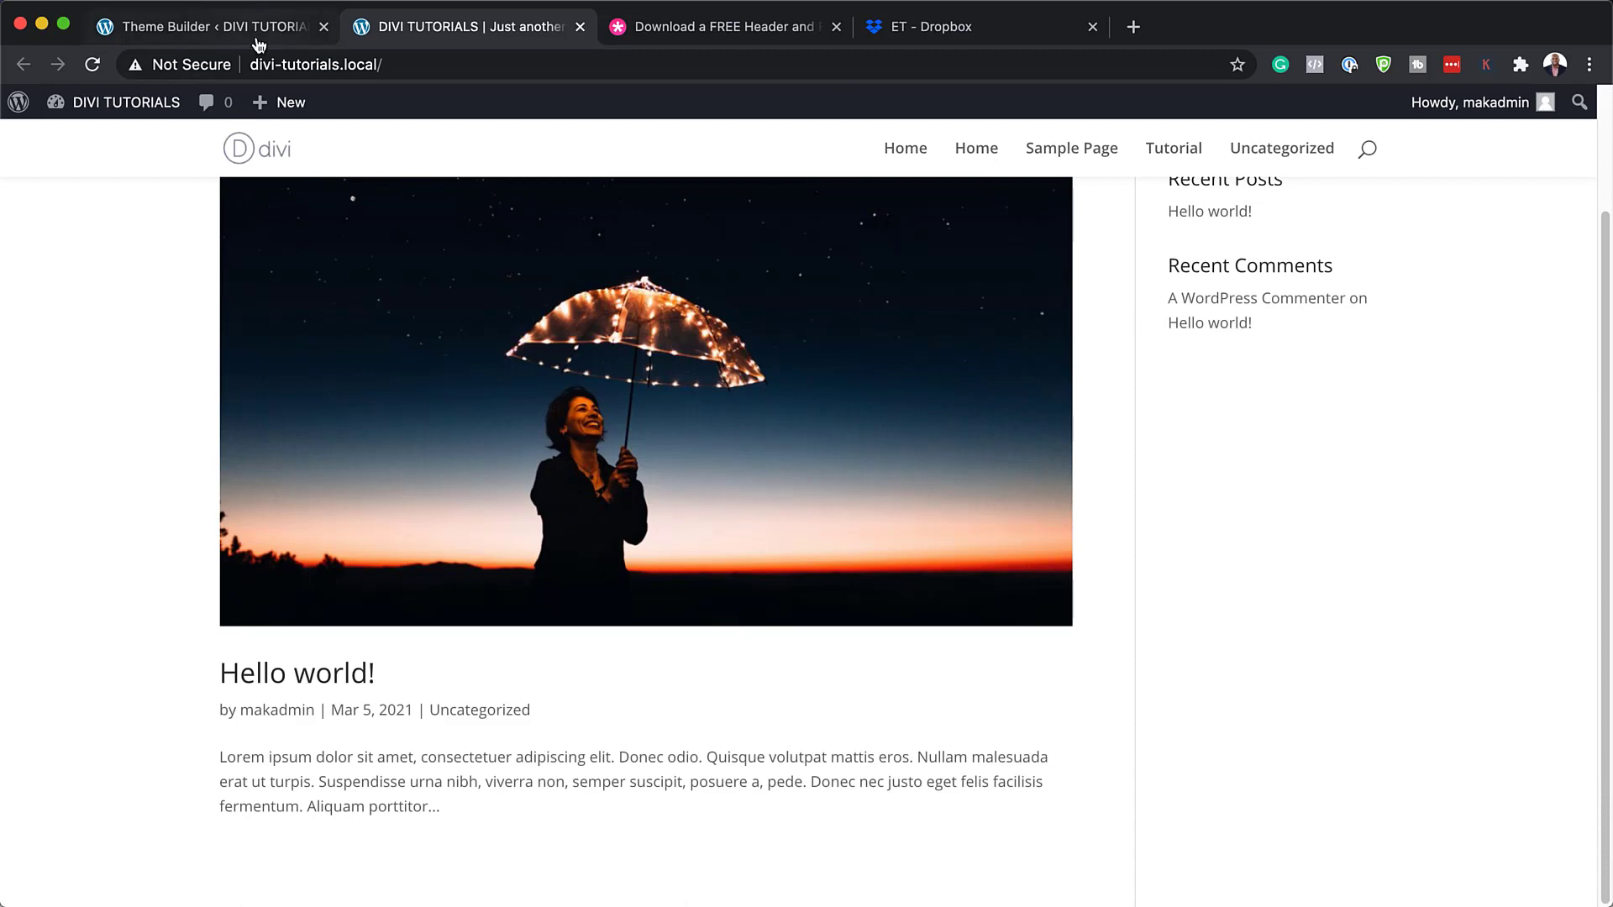
Save the Theme Builder changes and switch back to the site's front page tab
click(257, 29)
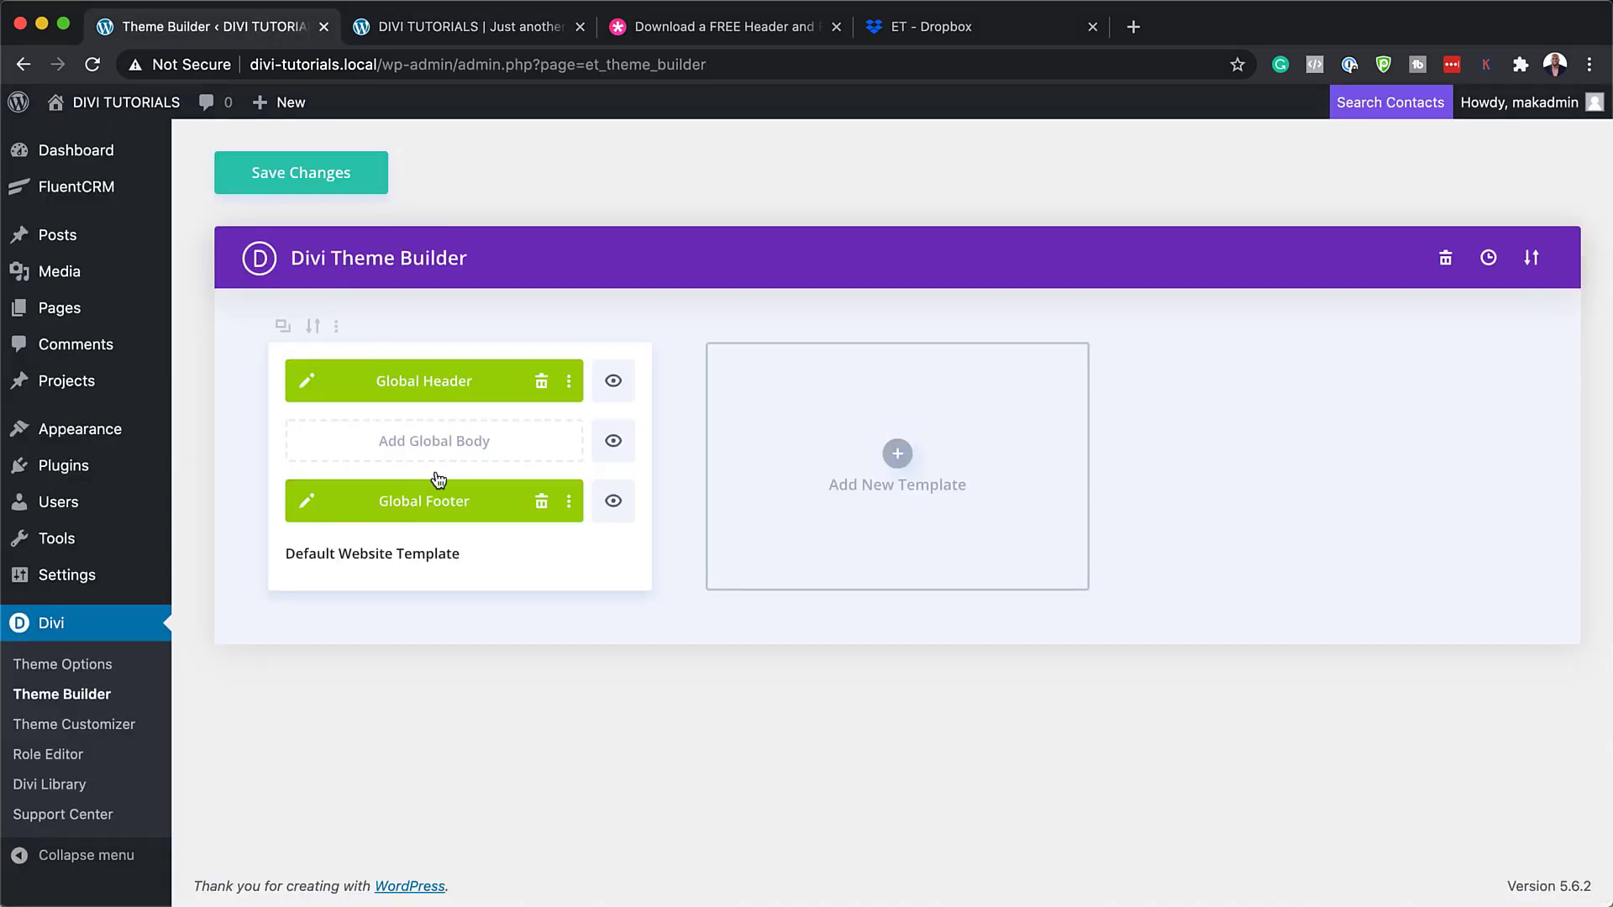
click(326, 180)
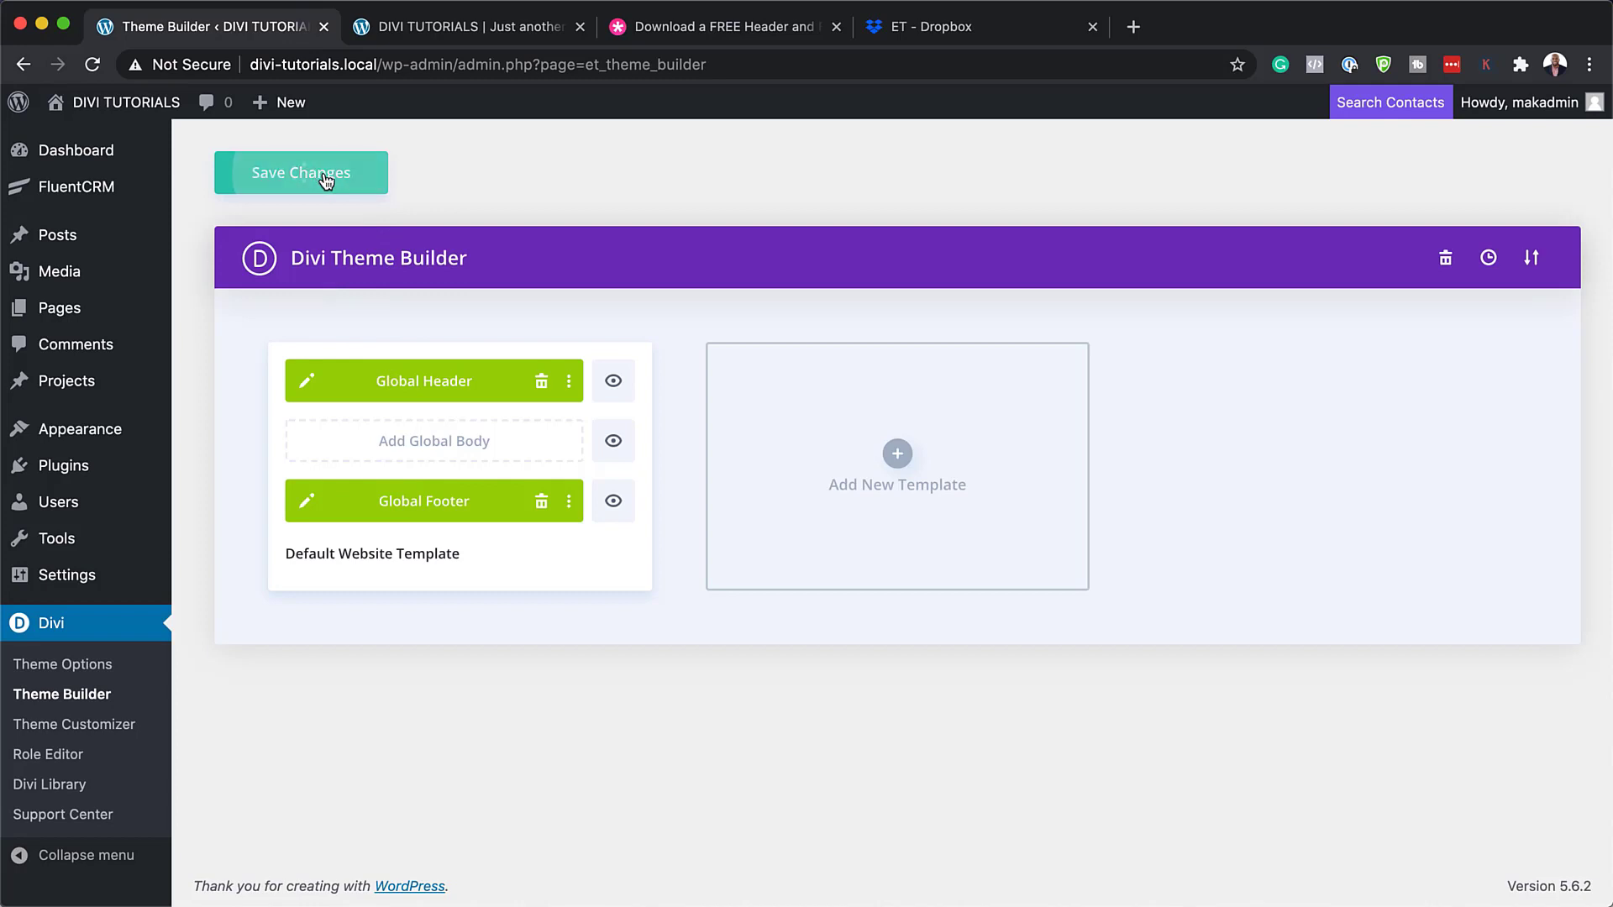
click(436, 29)
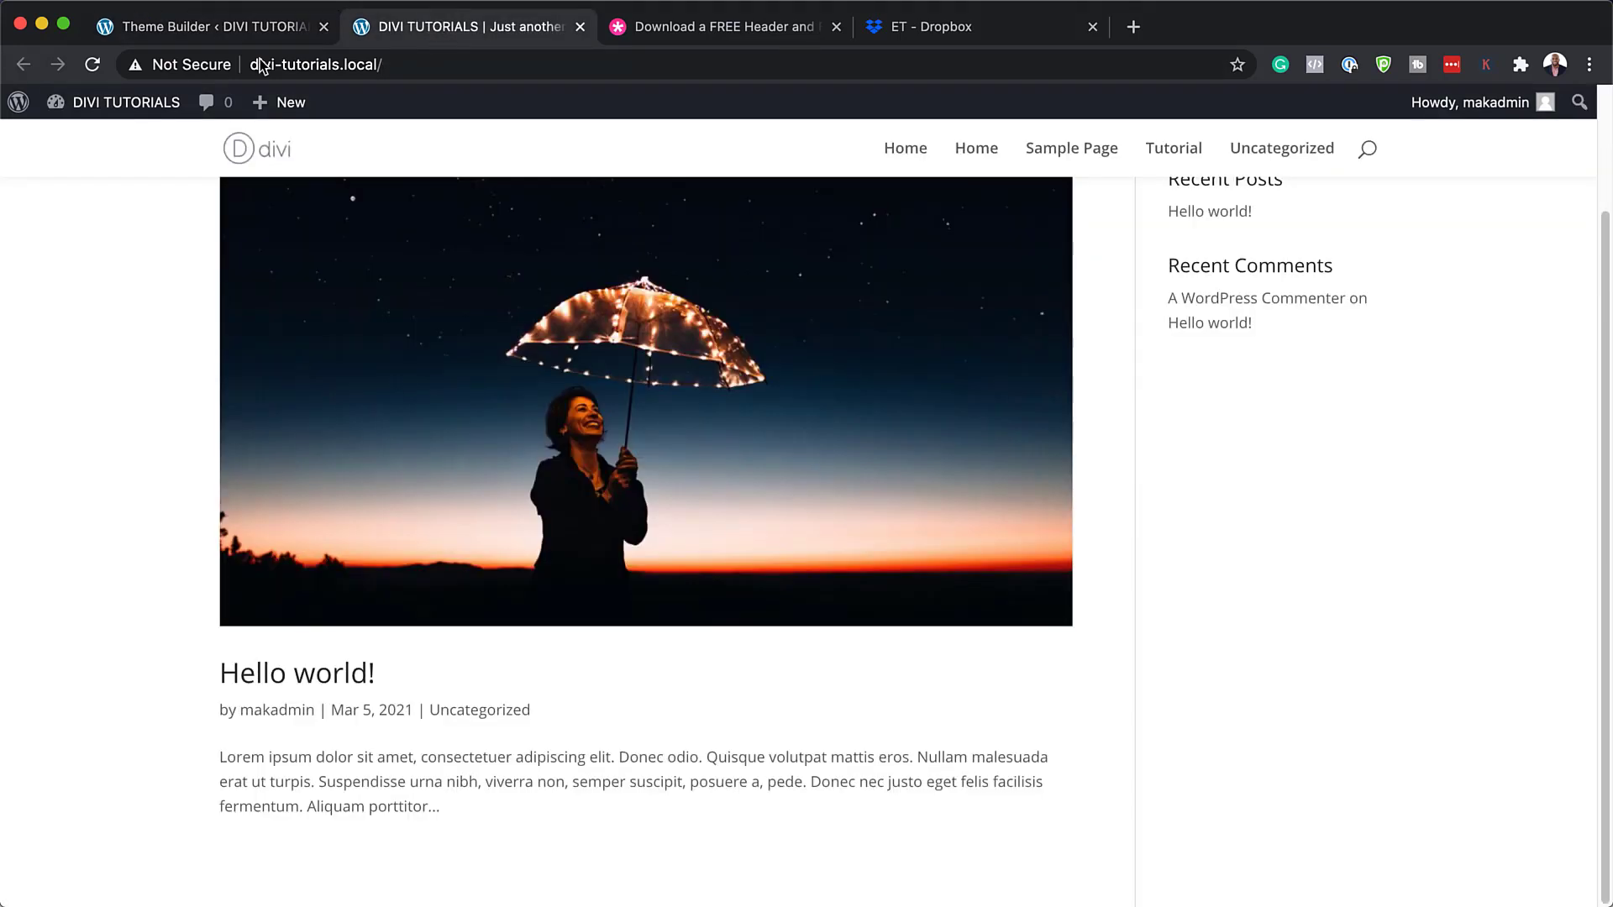
Reload the front page, scroll down to the Painter footer and back, then return to Theme Builder
click(94, 65)
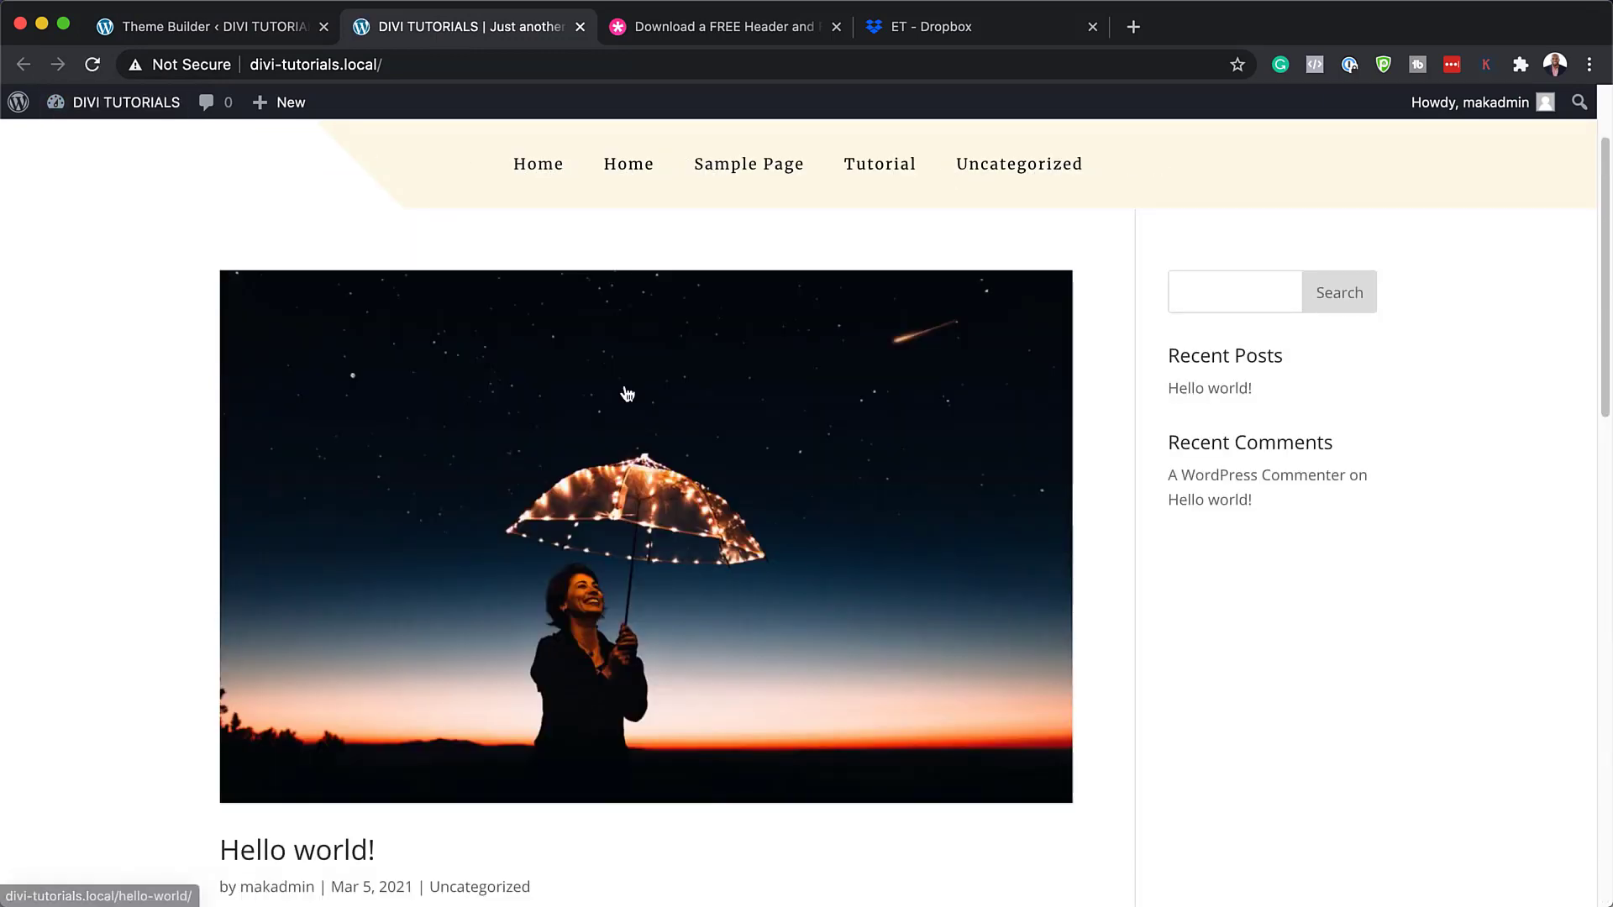
scroll(673, 486, down, 10)
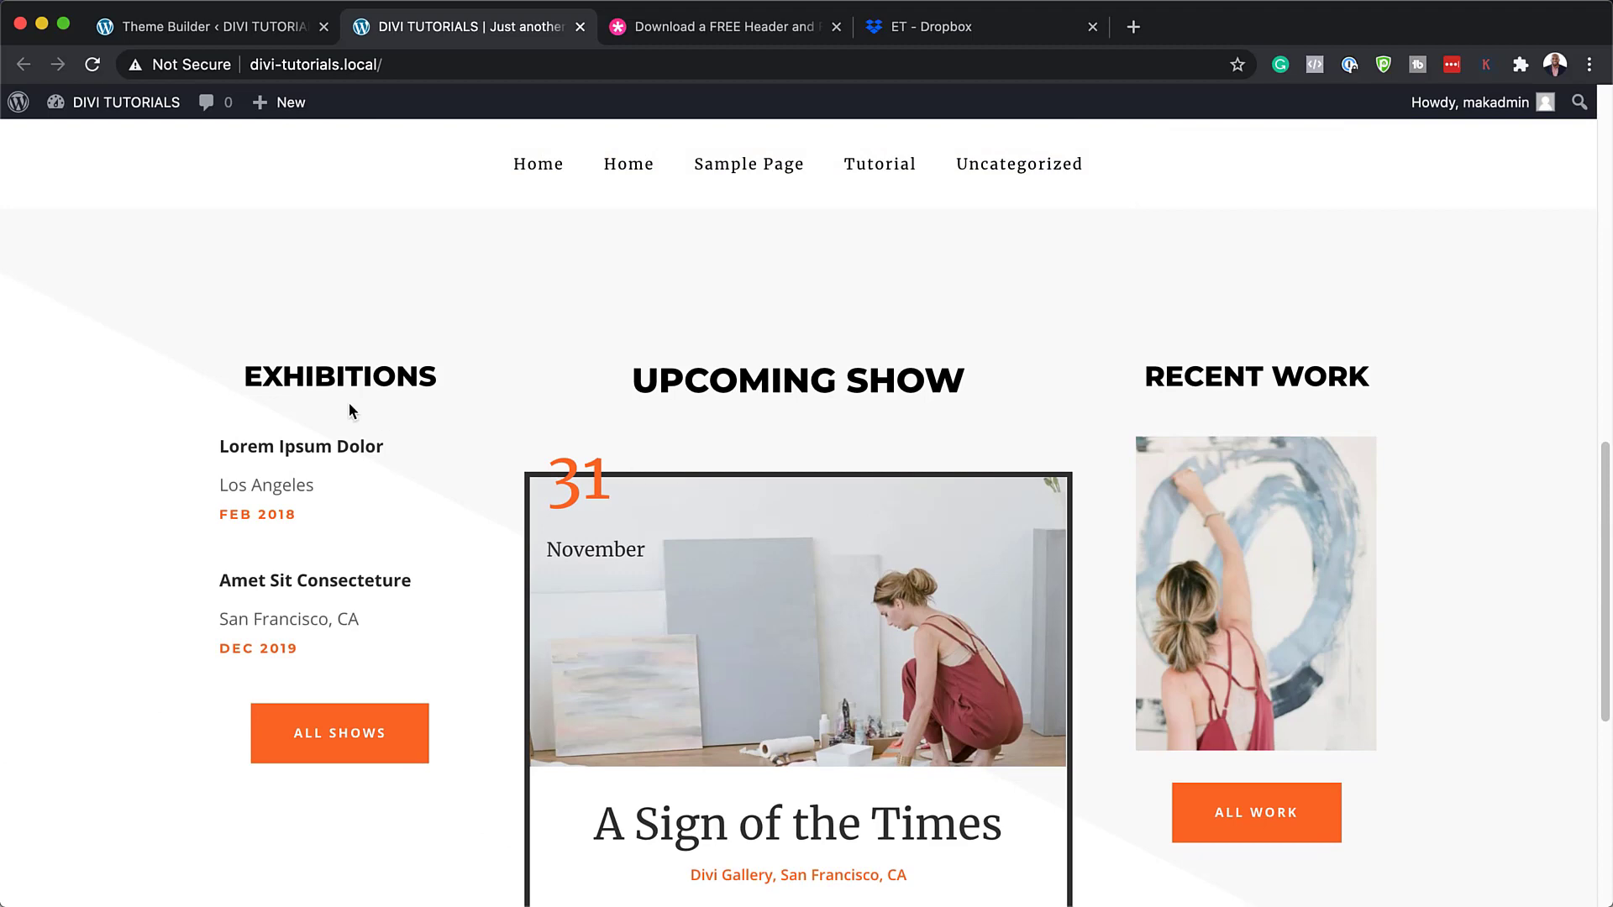
scroll(1266, 597, down, 6)
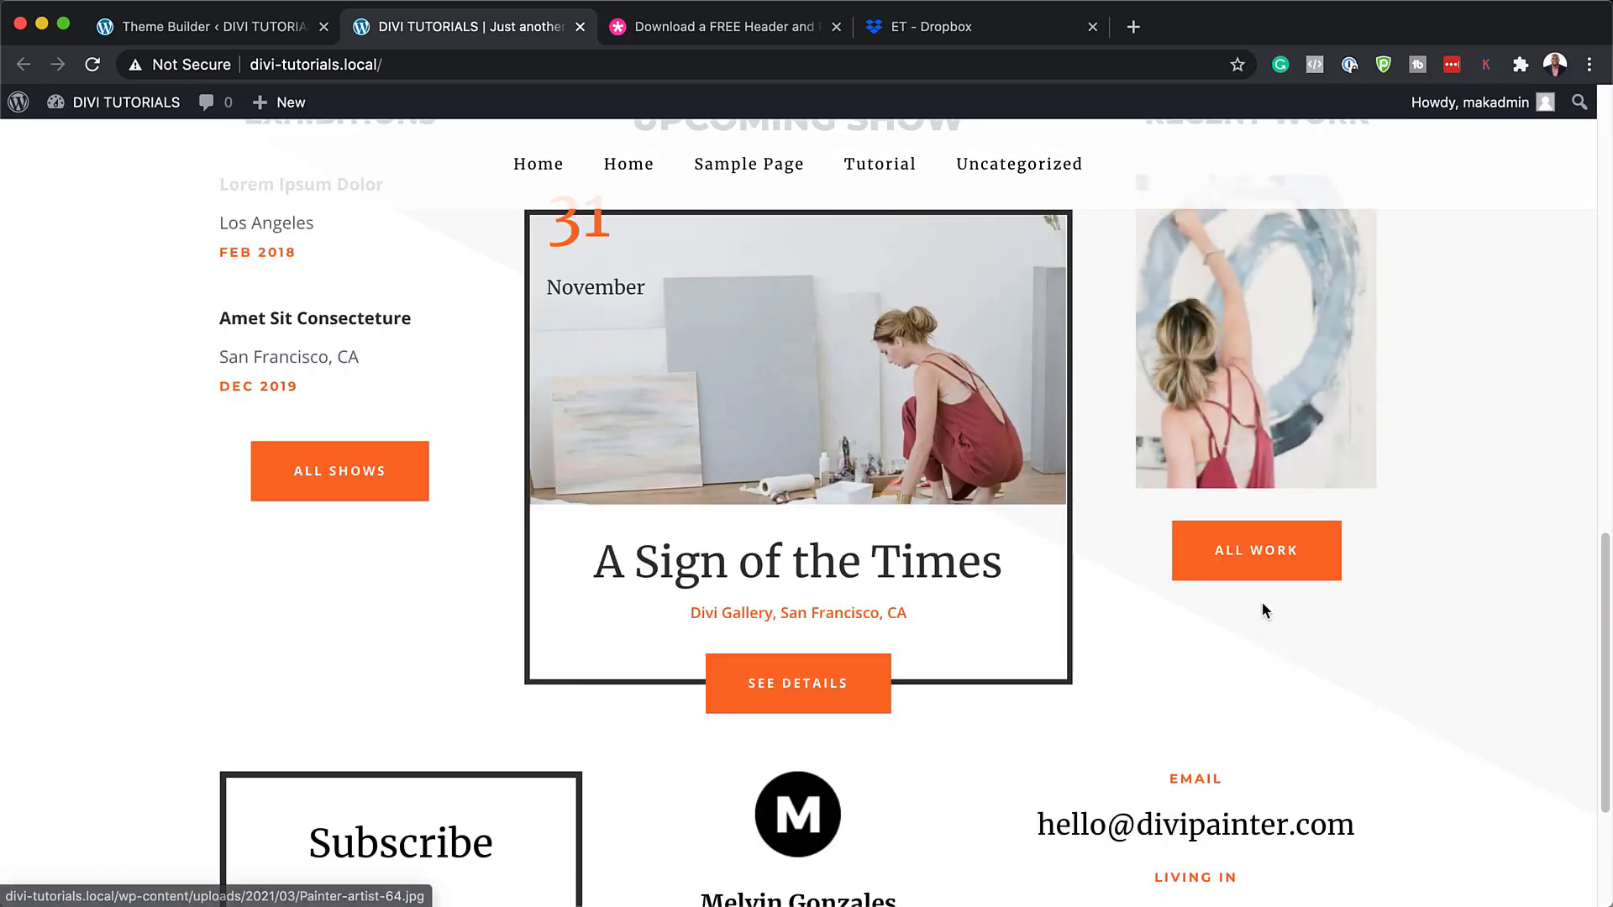
scroll(1266, 593, up, 16)
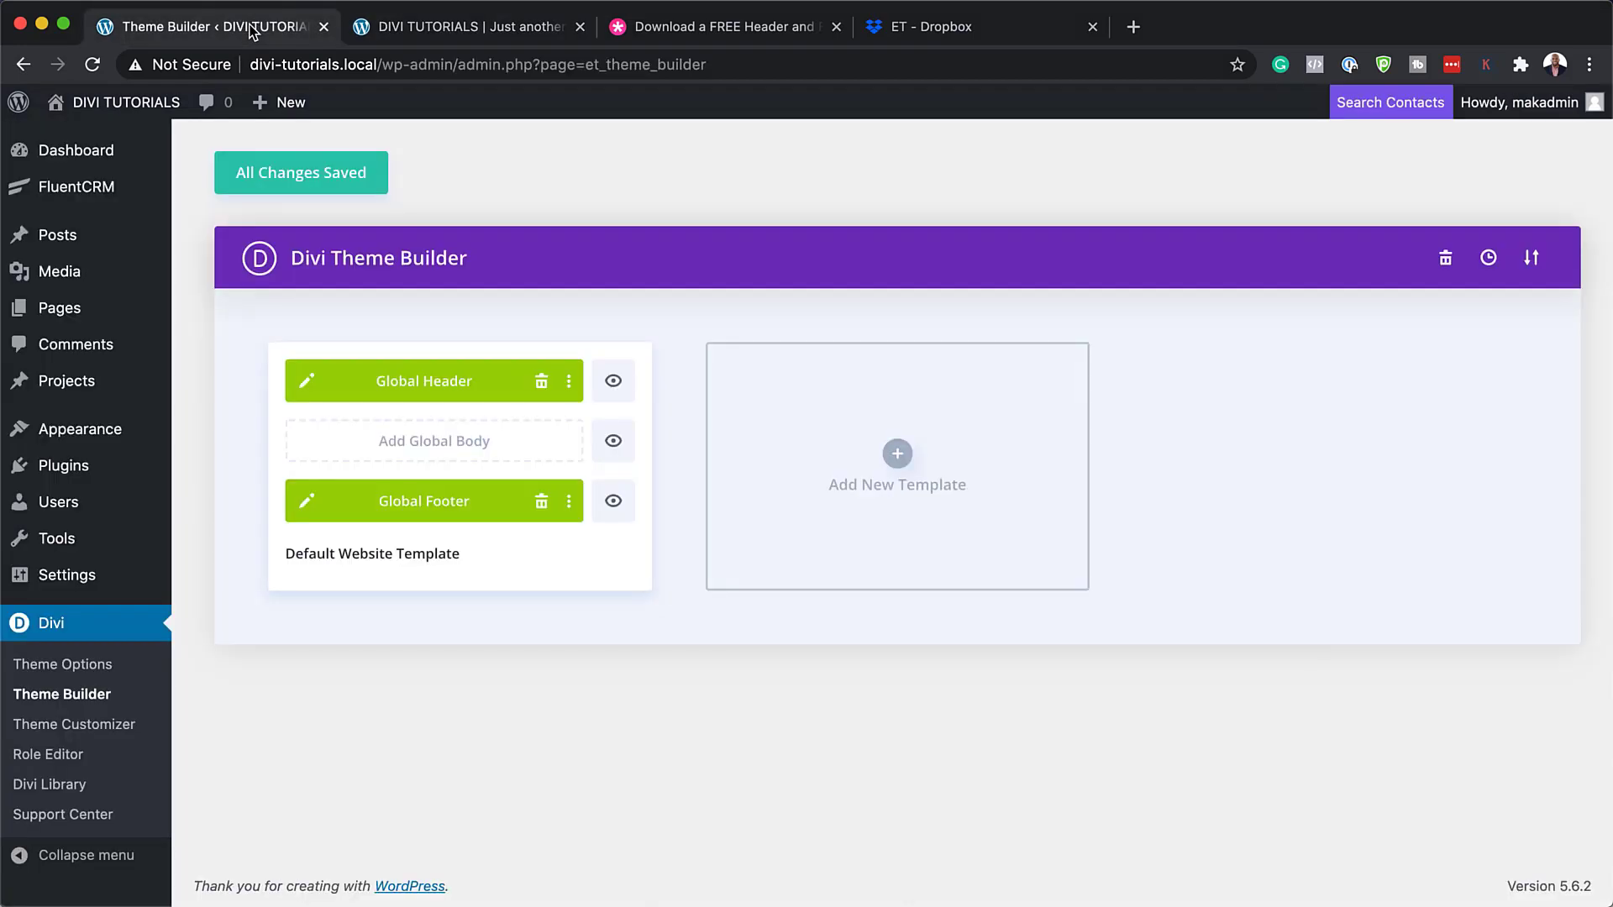
click(254, 28)
Open the Global Header layout and set the header section's background colour to orange
click(307, 383)
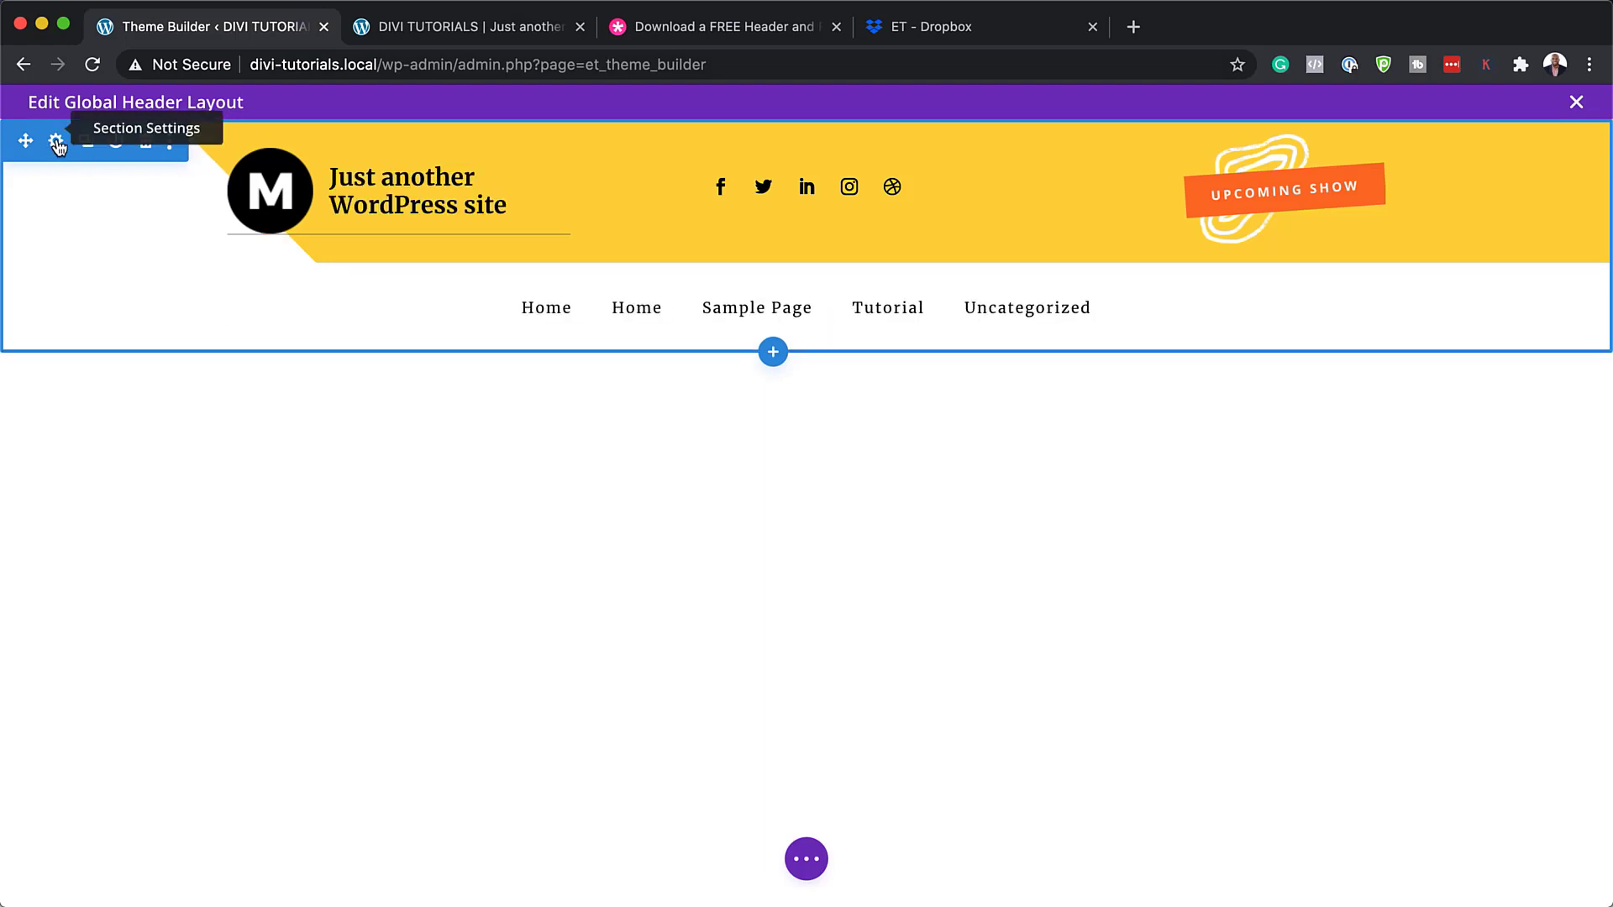
click(57, 142)
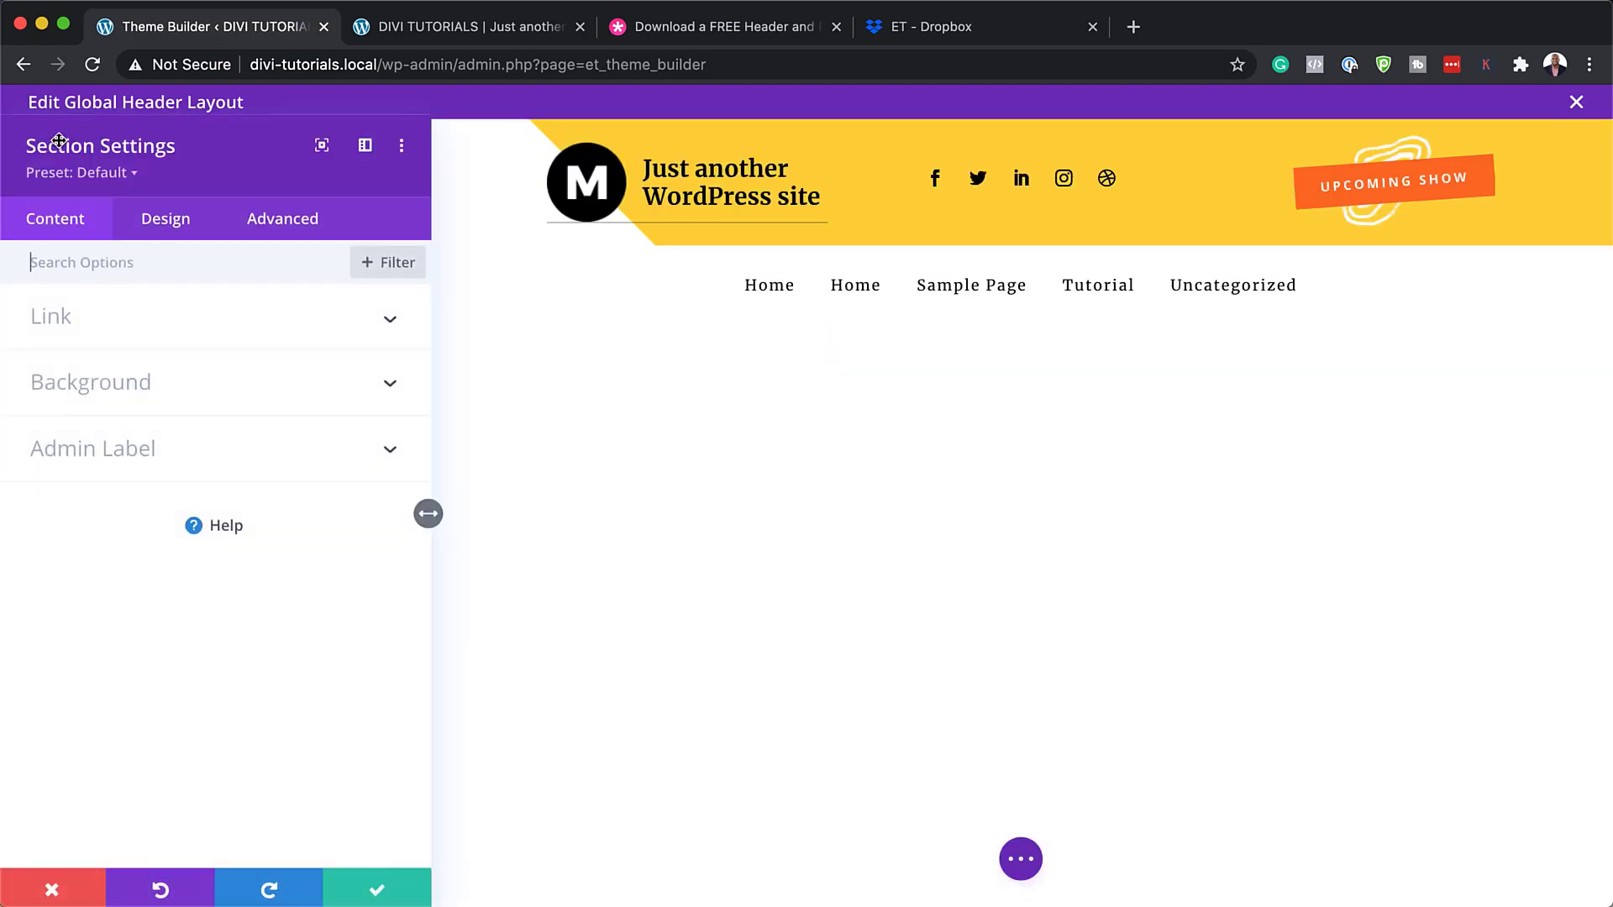
click(109, 383)
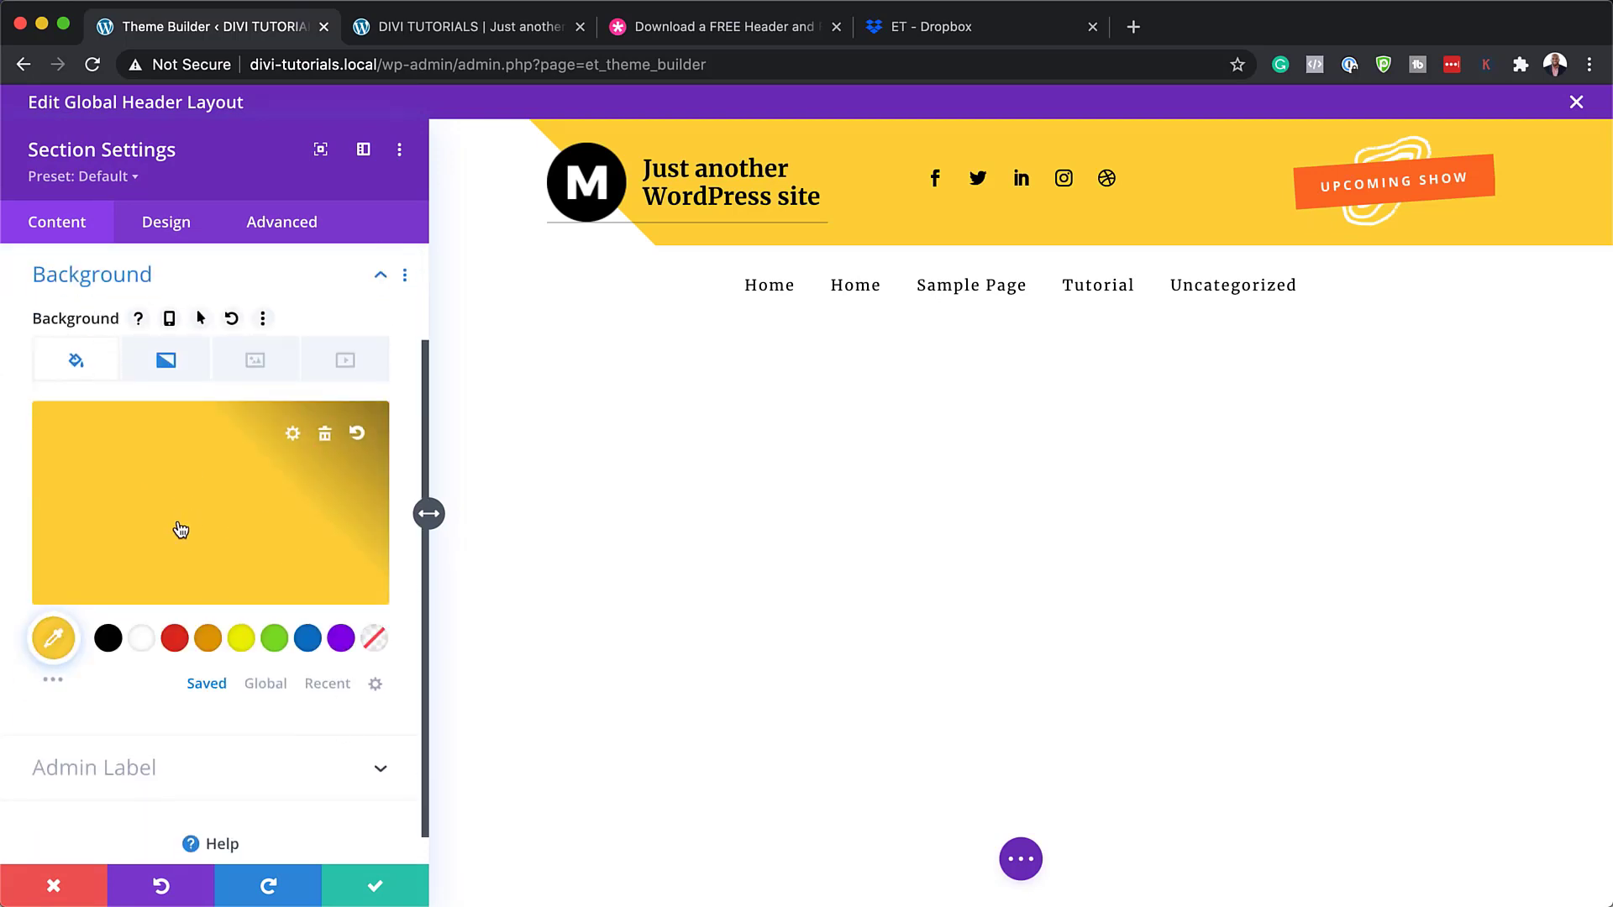
click(210, 645)
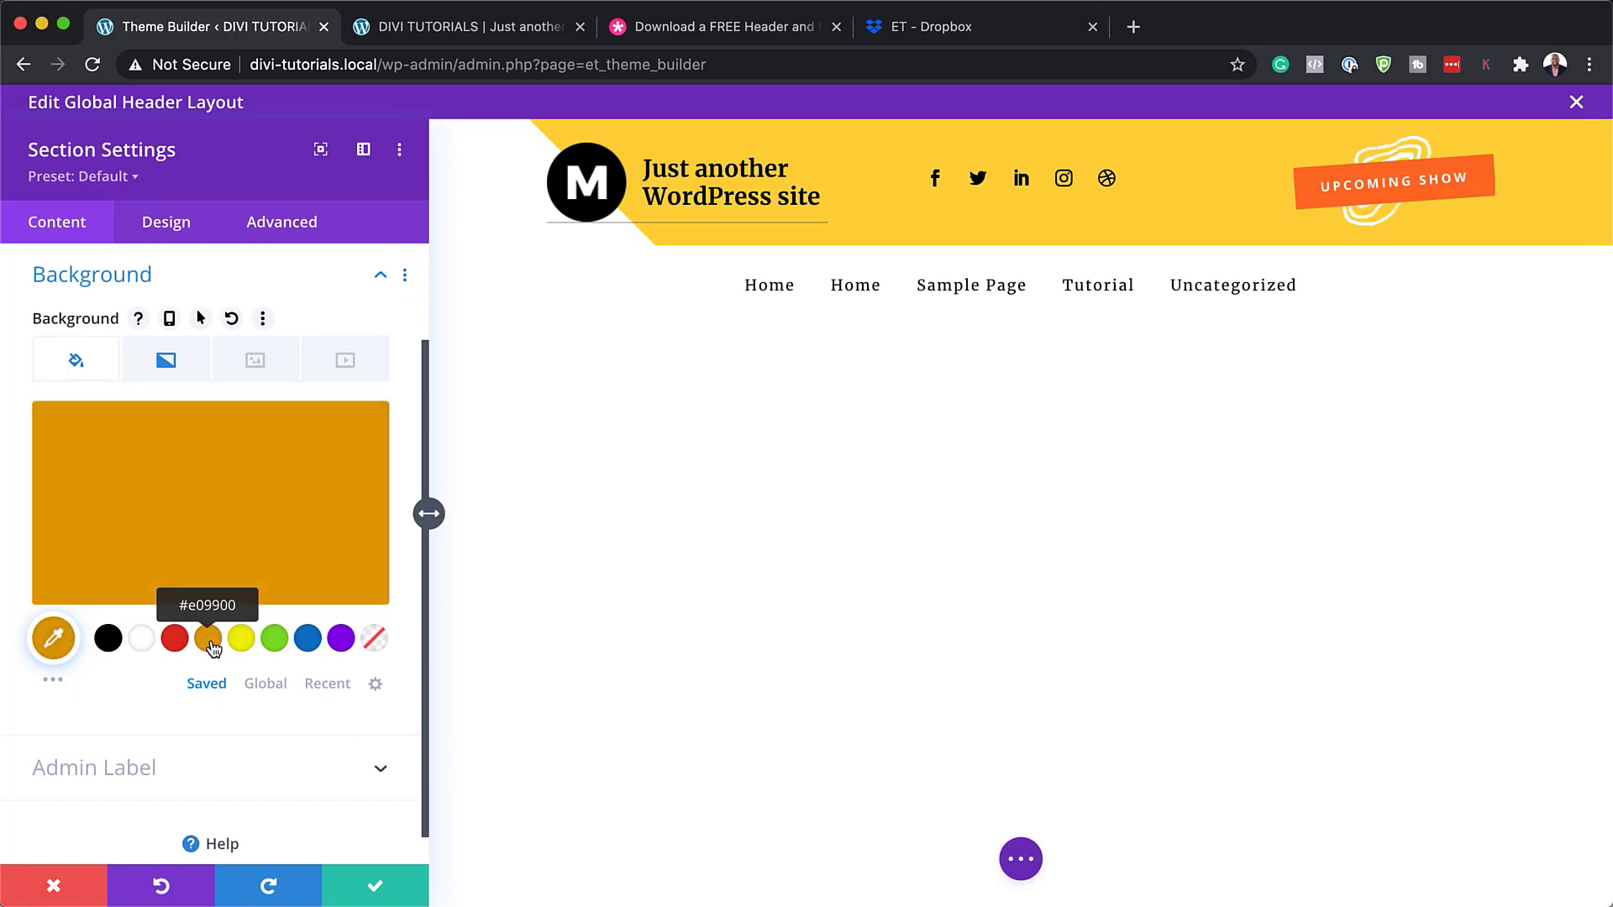
Make the background a gradient ending in orange, trying grey and yellow starts before white #ffffff
click(165, 361)
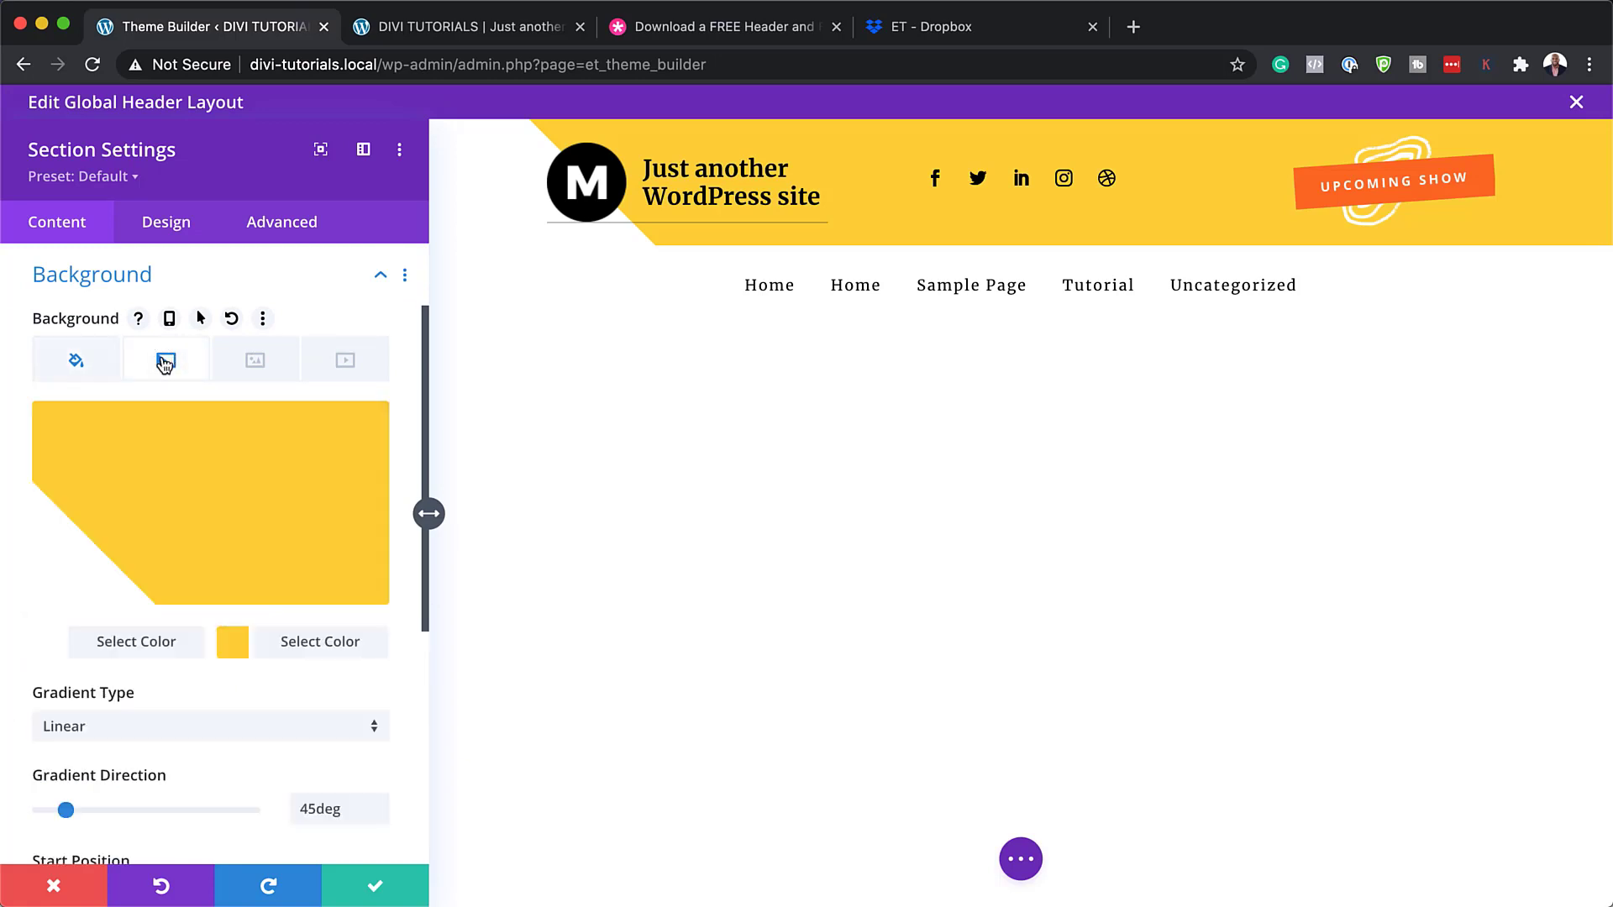
click(239, 651)
click(214, 645)
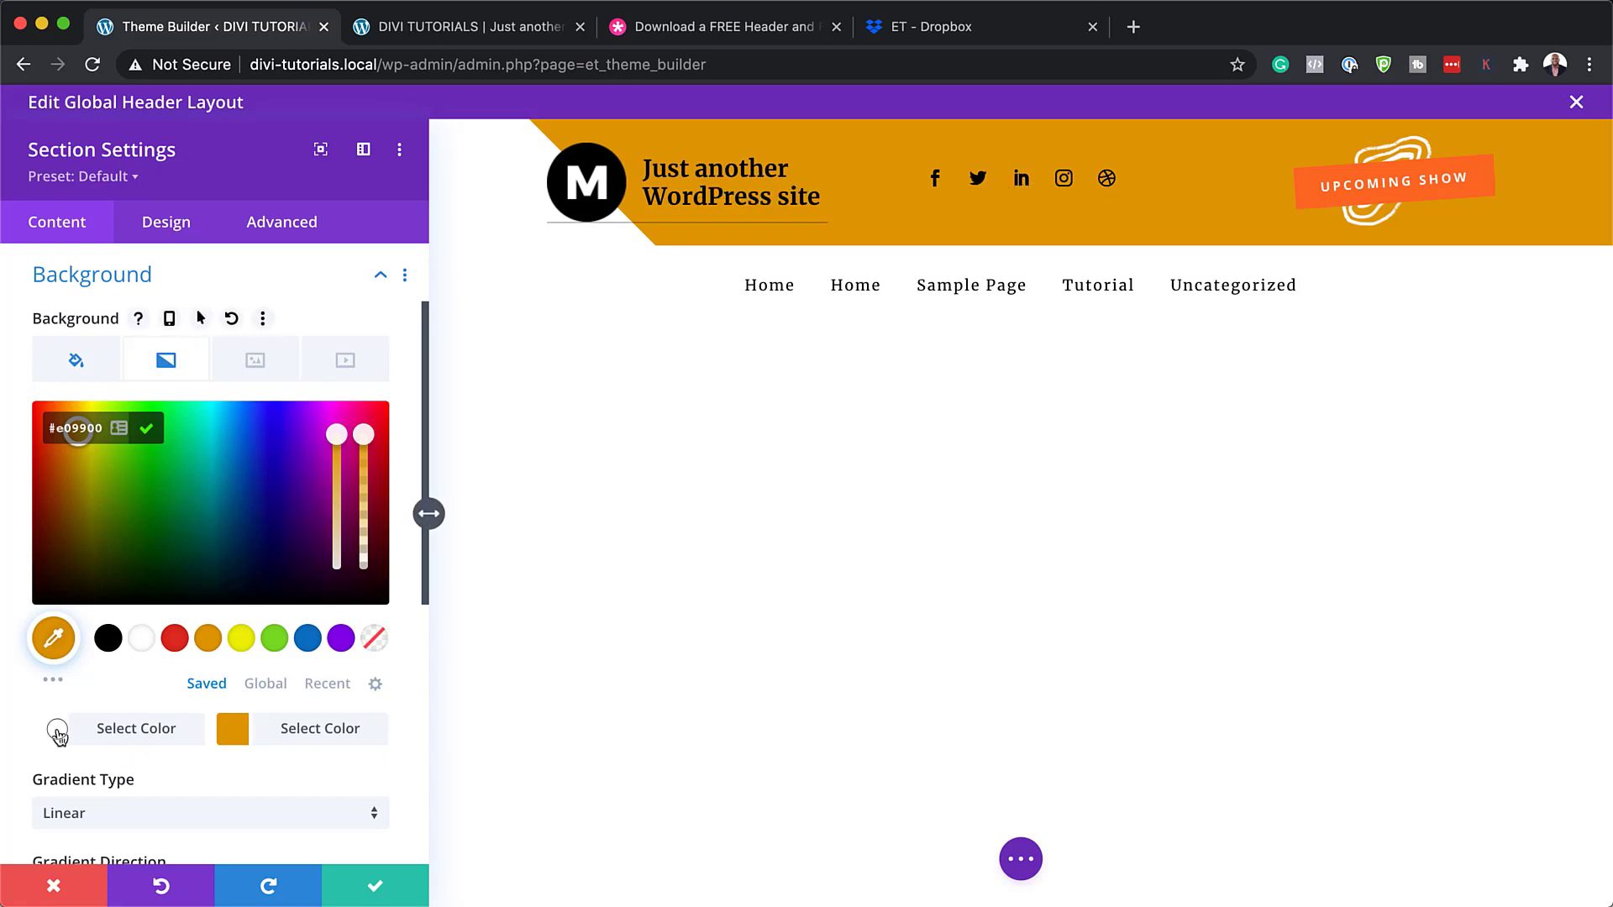
click(54, 727)
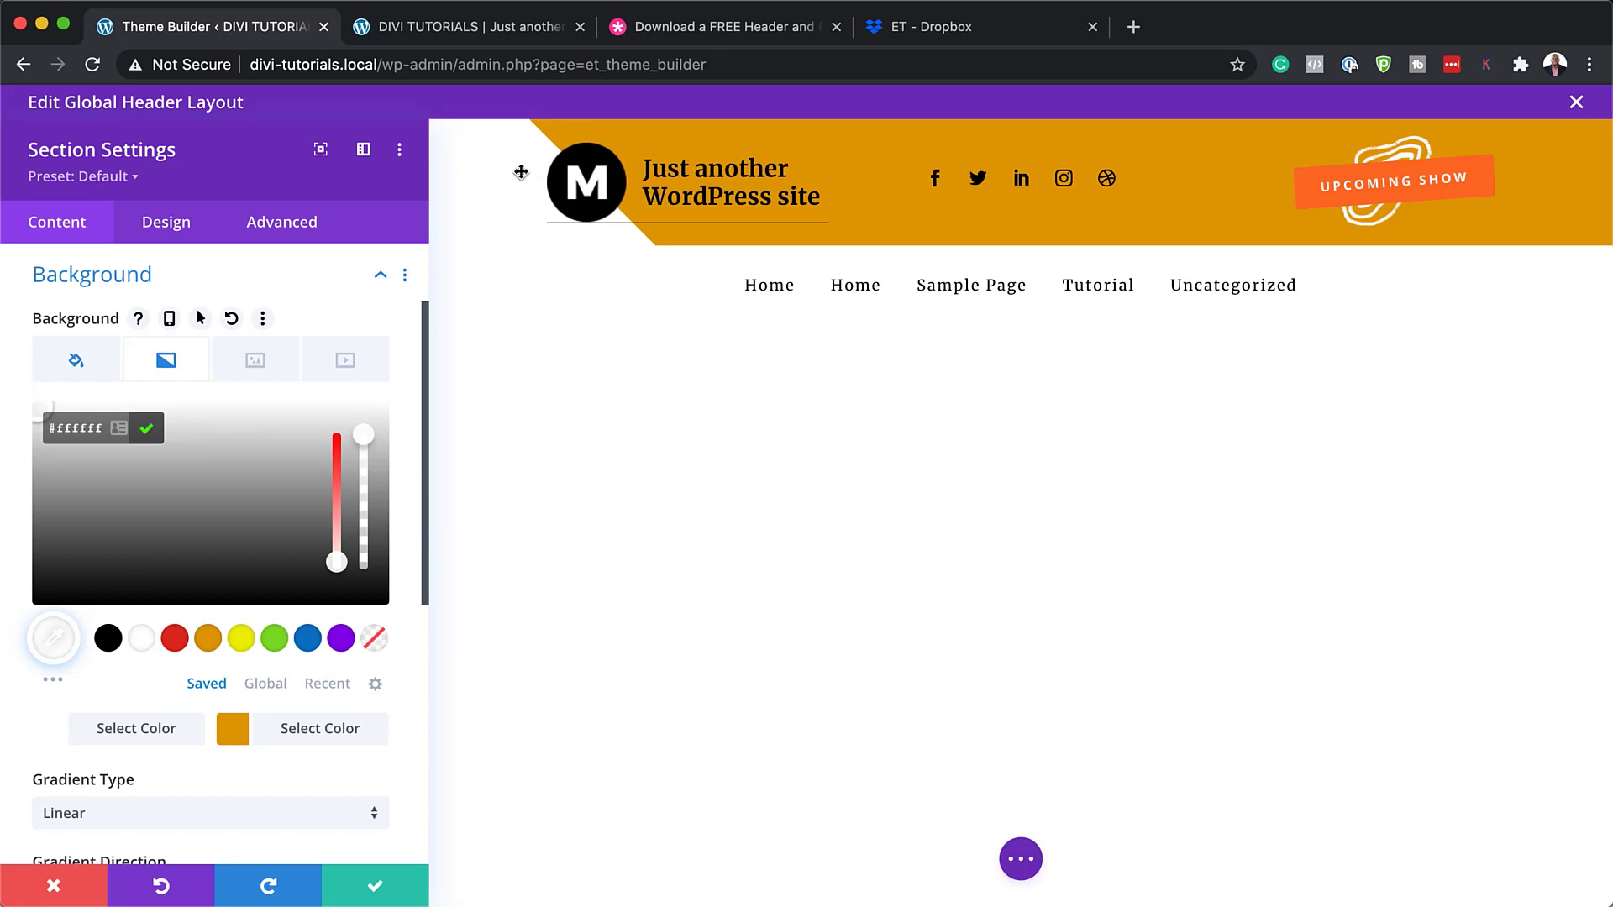
click(216, 471)
drag(219, 485, 131, 540)
click(241, 639)
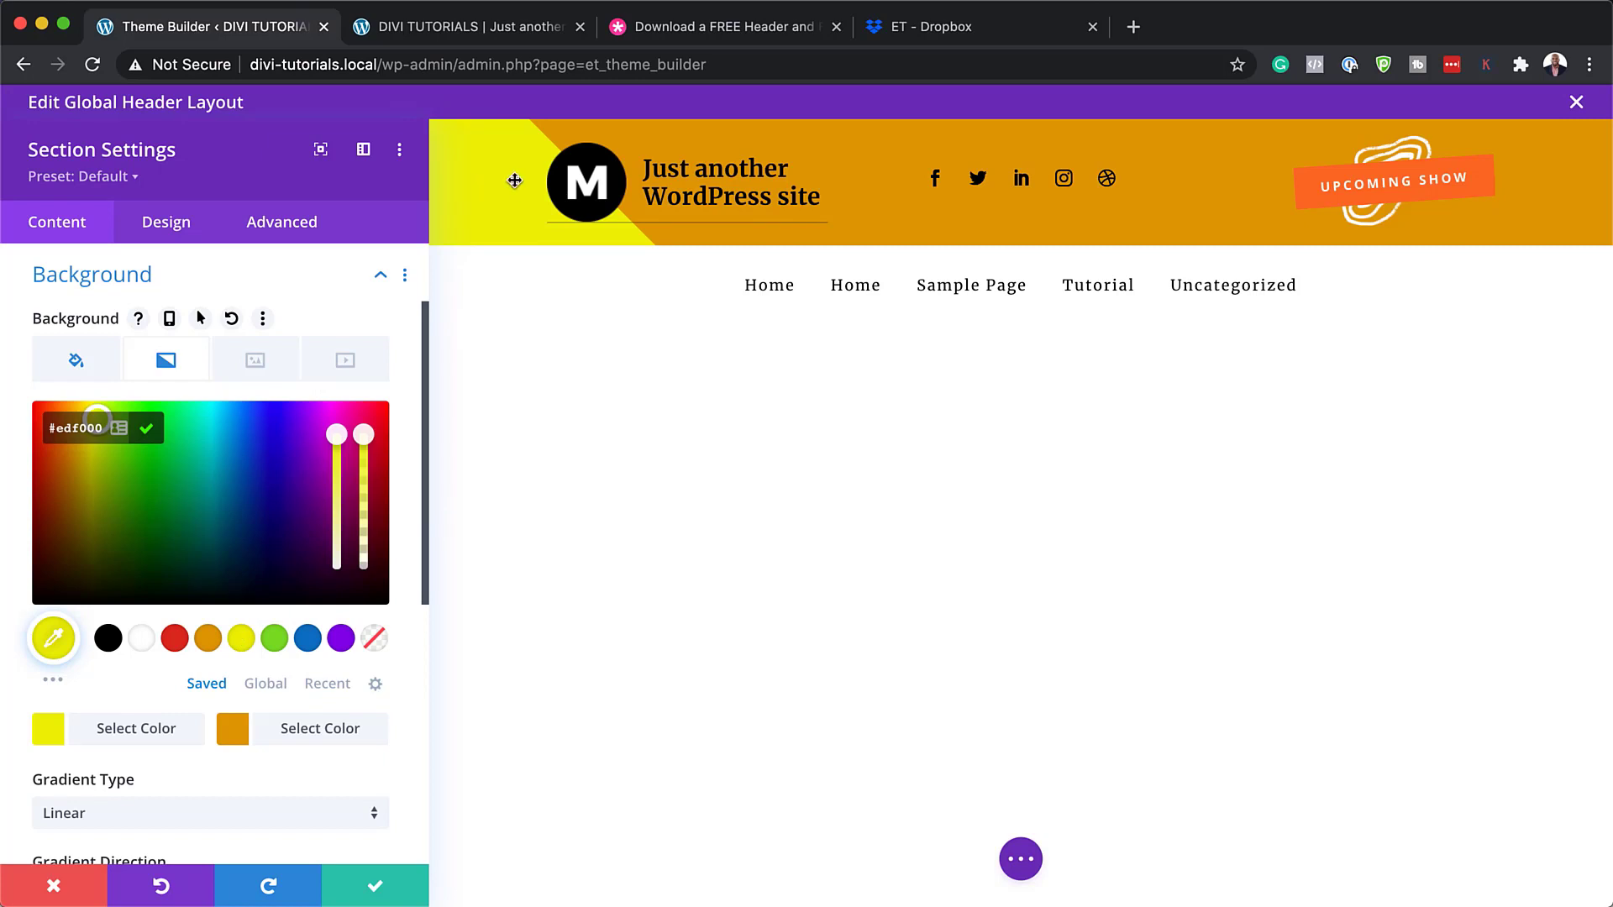
click(142, 640)
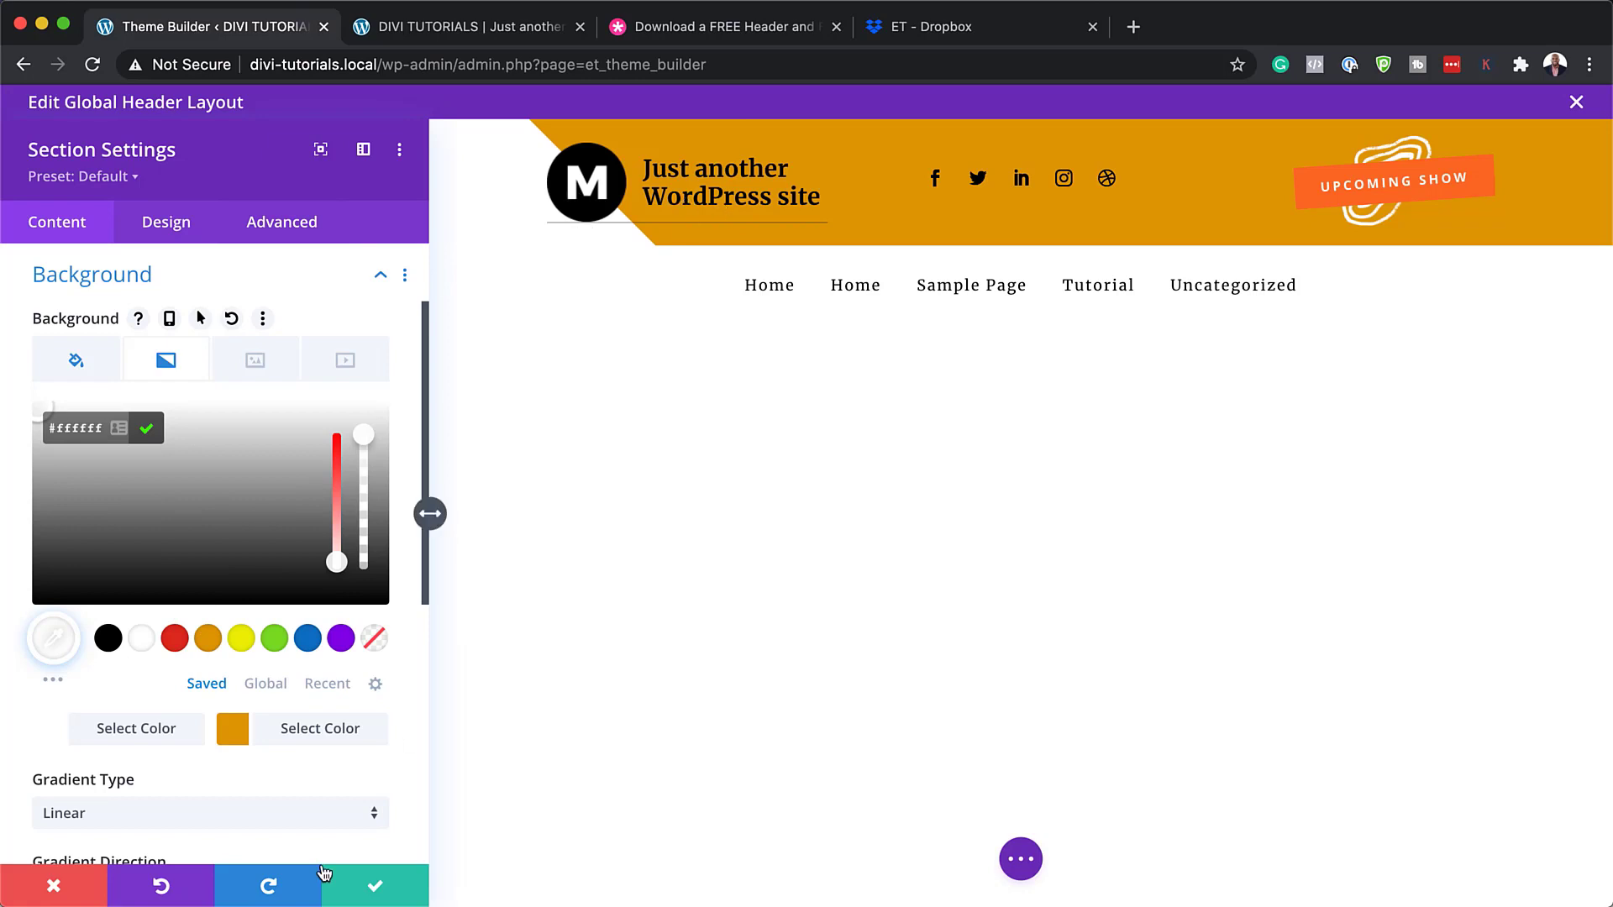
Discard the gradient edits to restore the yellow header, and open the Upcoming Show button's settings
click(56, 887)
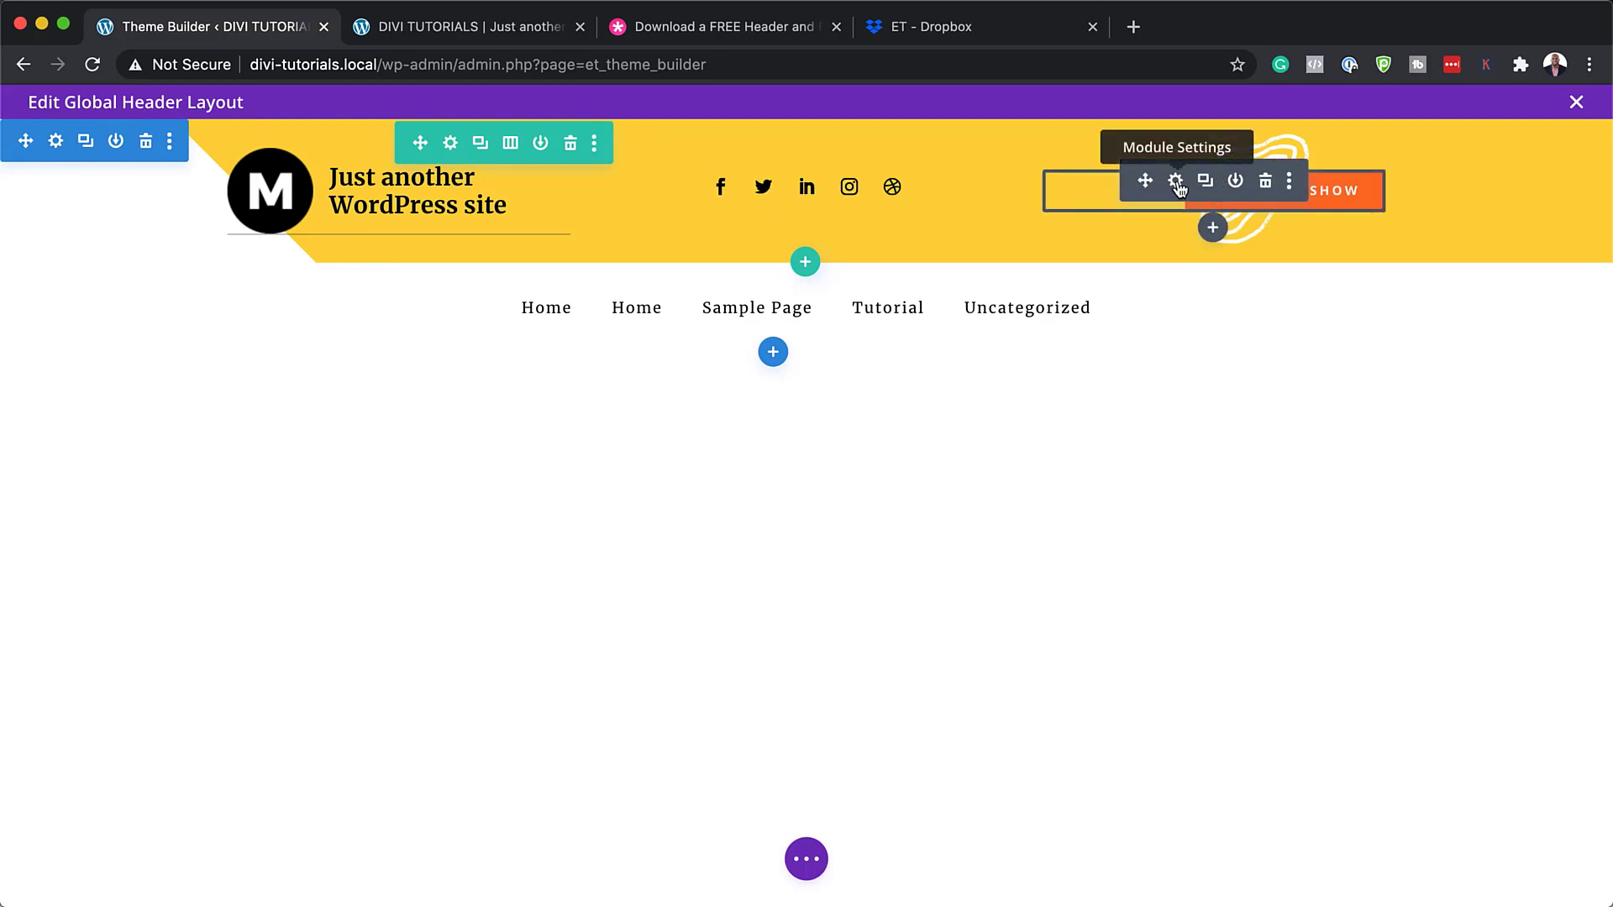
click(1177, 181)
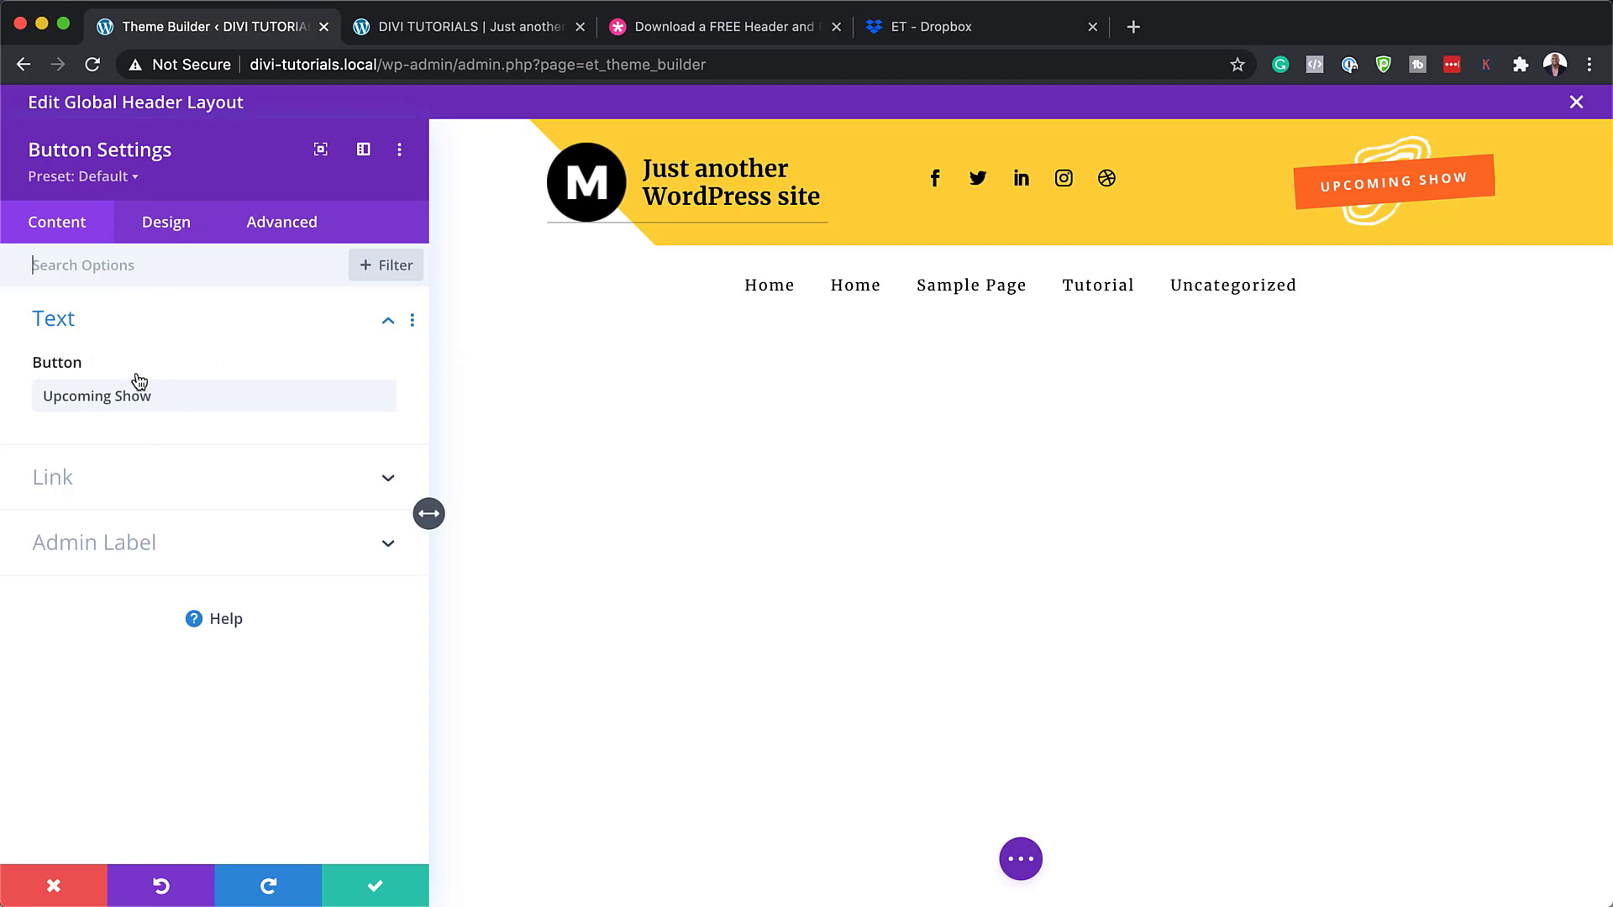
Relabel the button 'New Tile' and style it with a black background and yellow text
drag(166, 392, 37, 389)
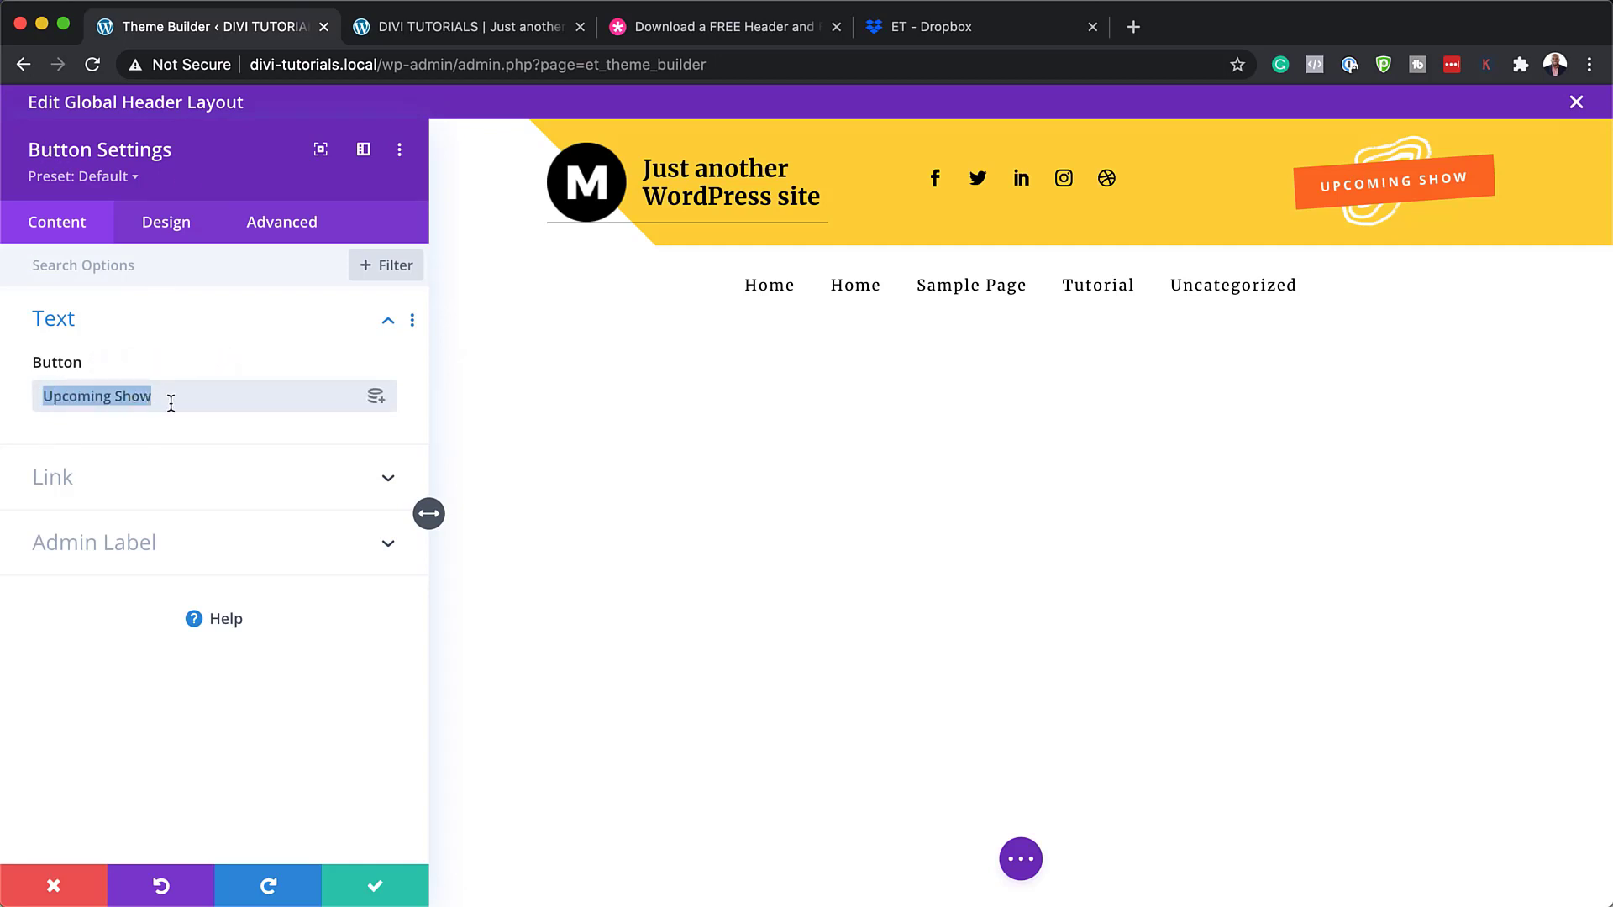
text(New Tile)
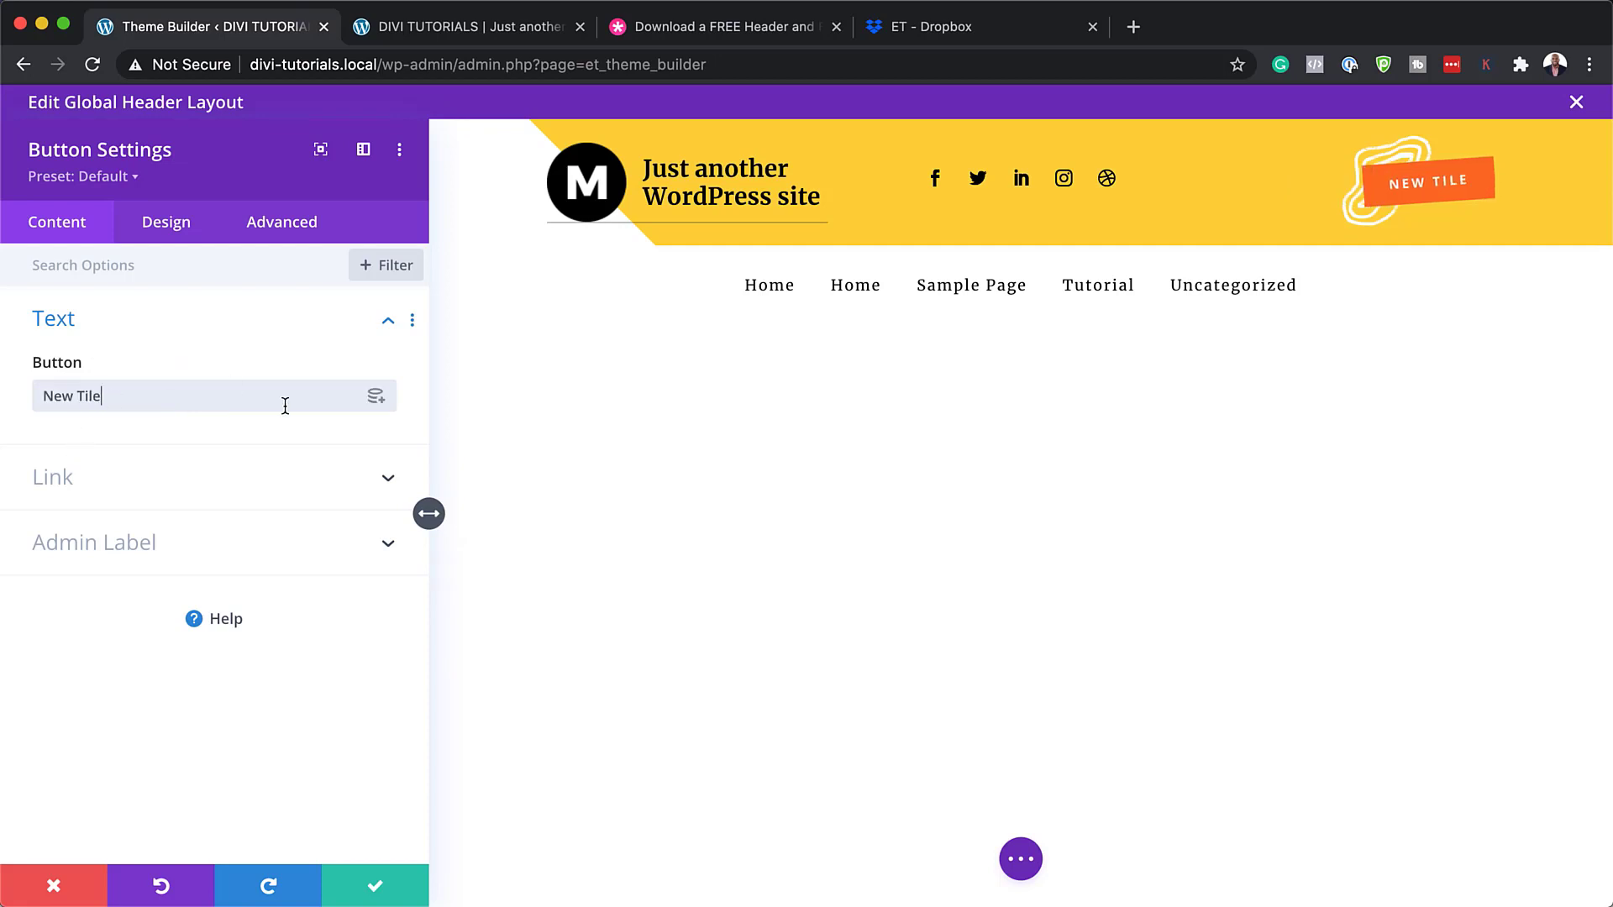
click(164, 229)
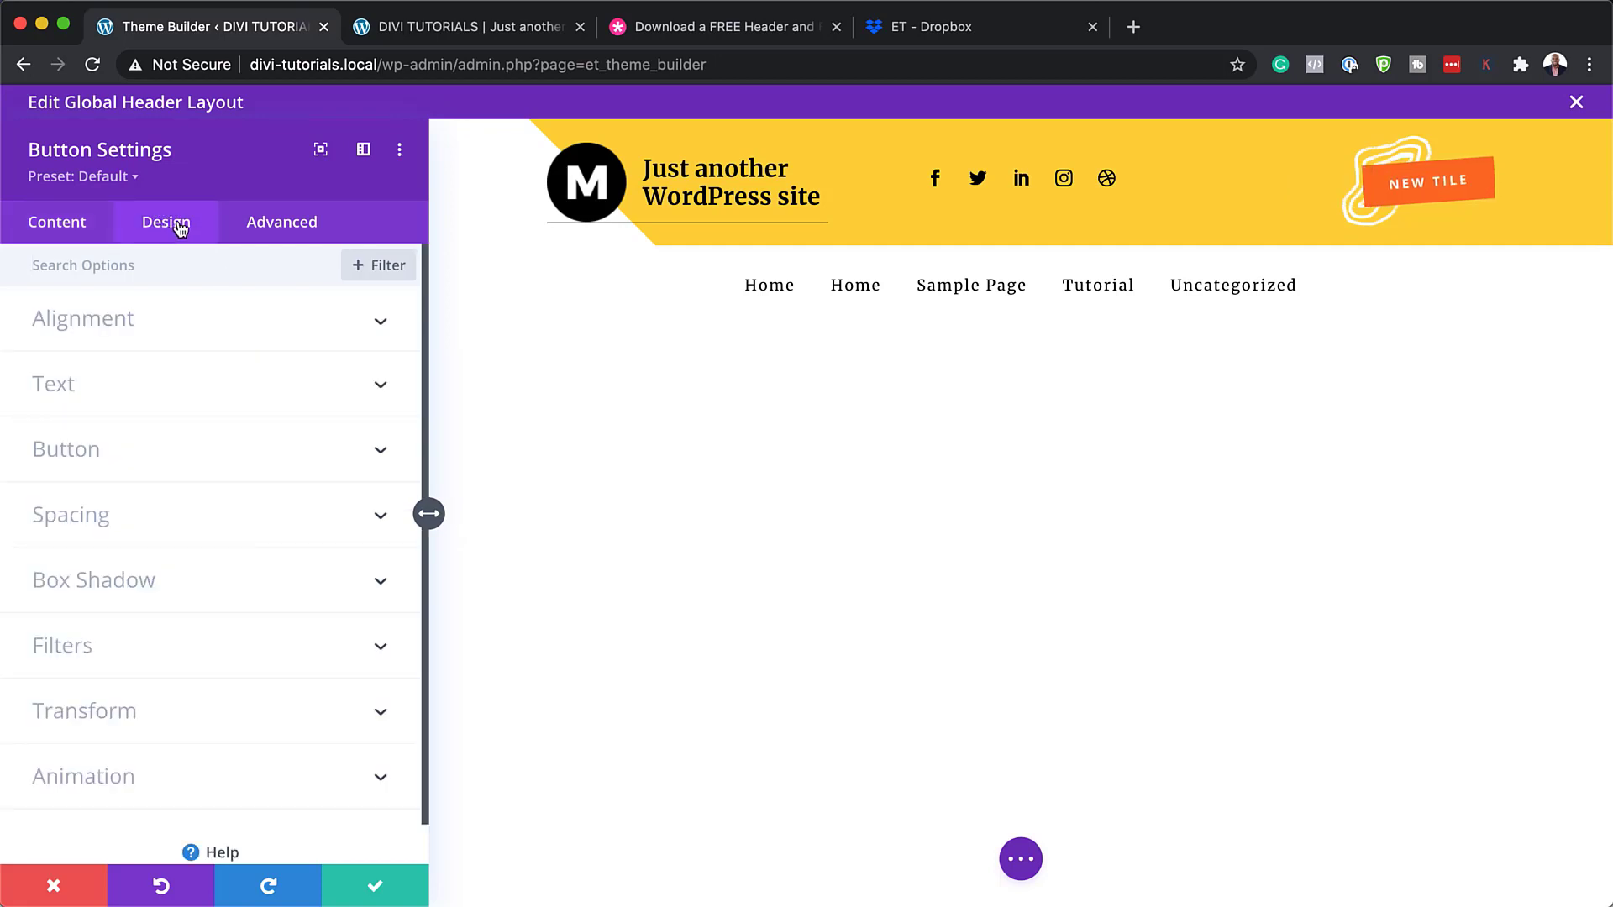
click(127, 456)
scroll(290, 607, down, 1)
scroll(290, 606, down, 1)
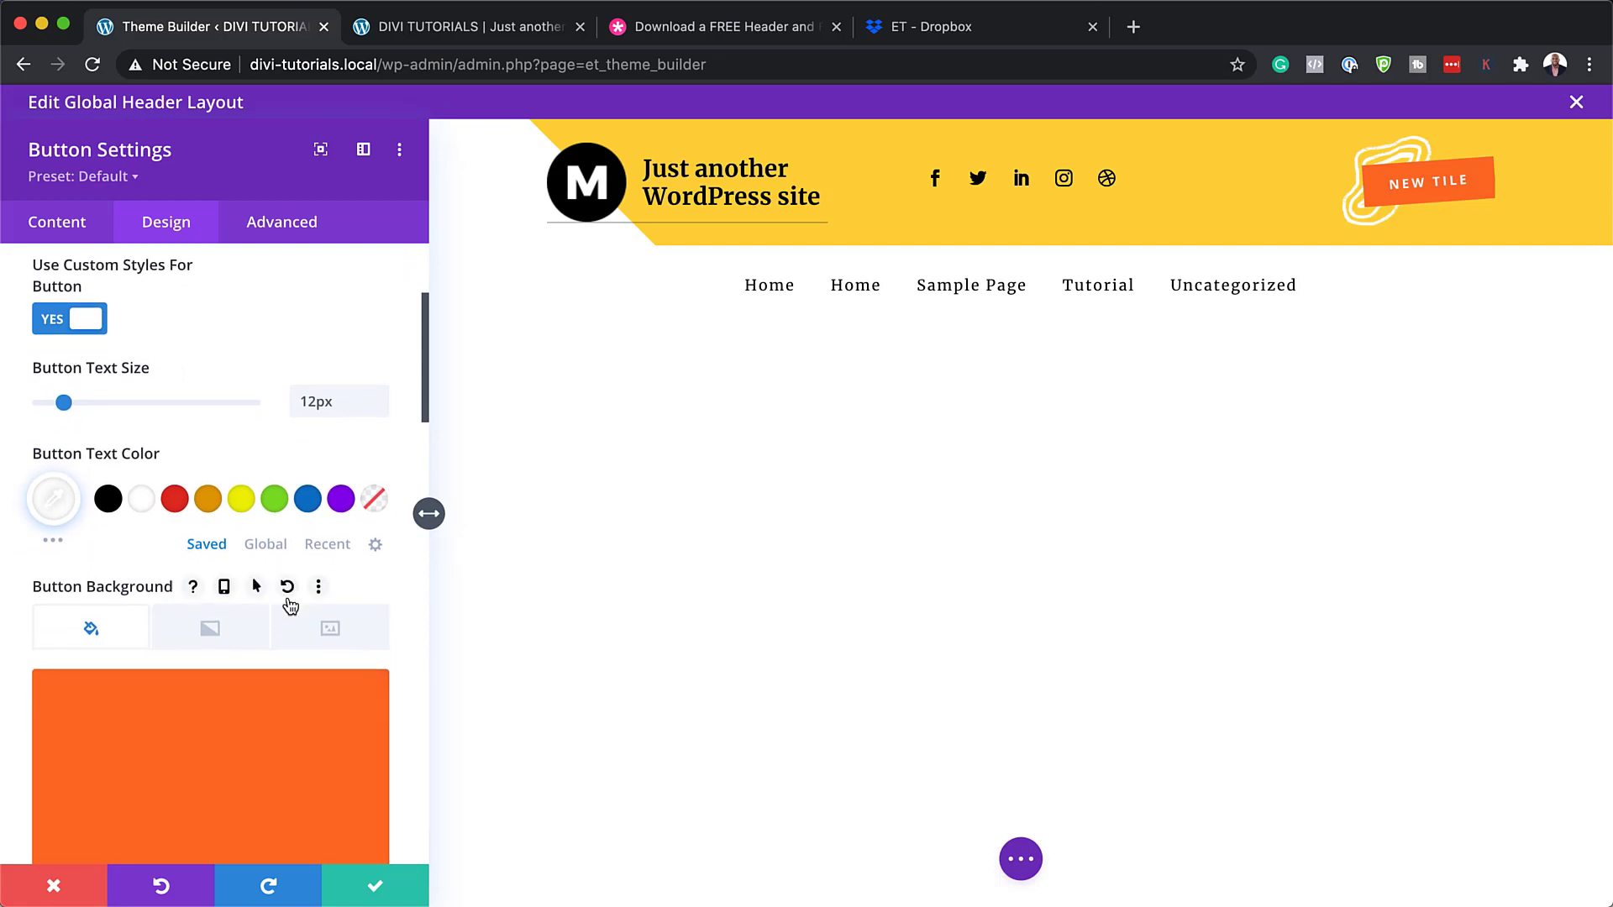
scroll(287, 605, down, 5)
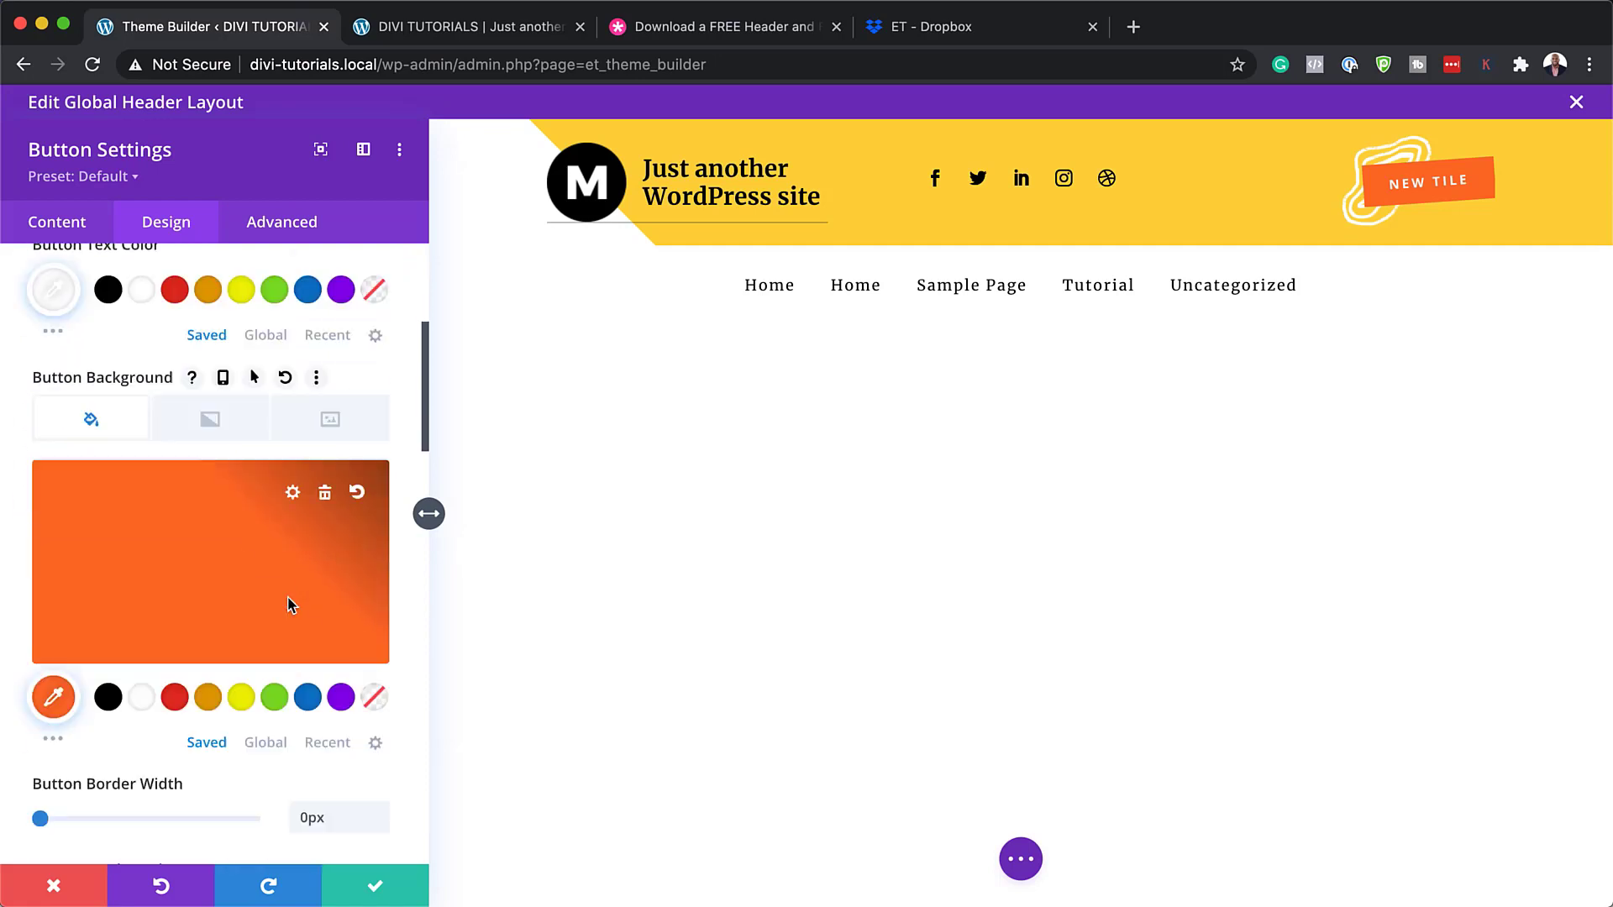
click(107, 697)
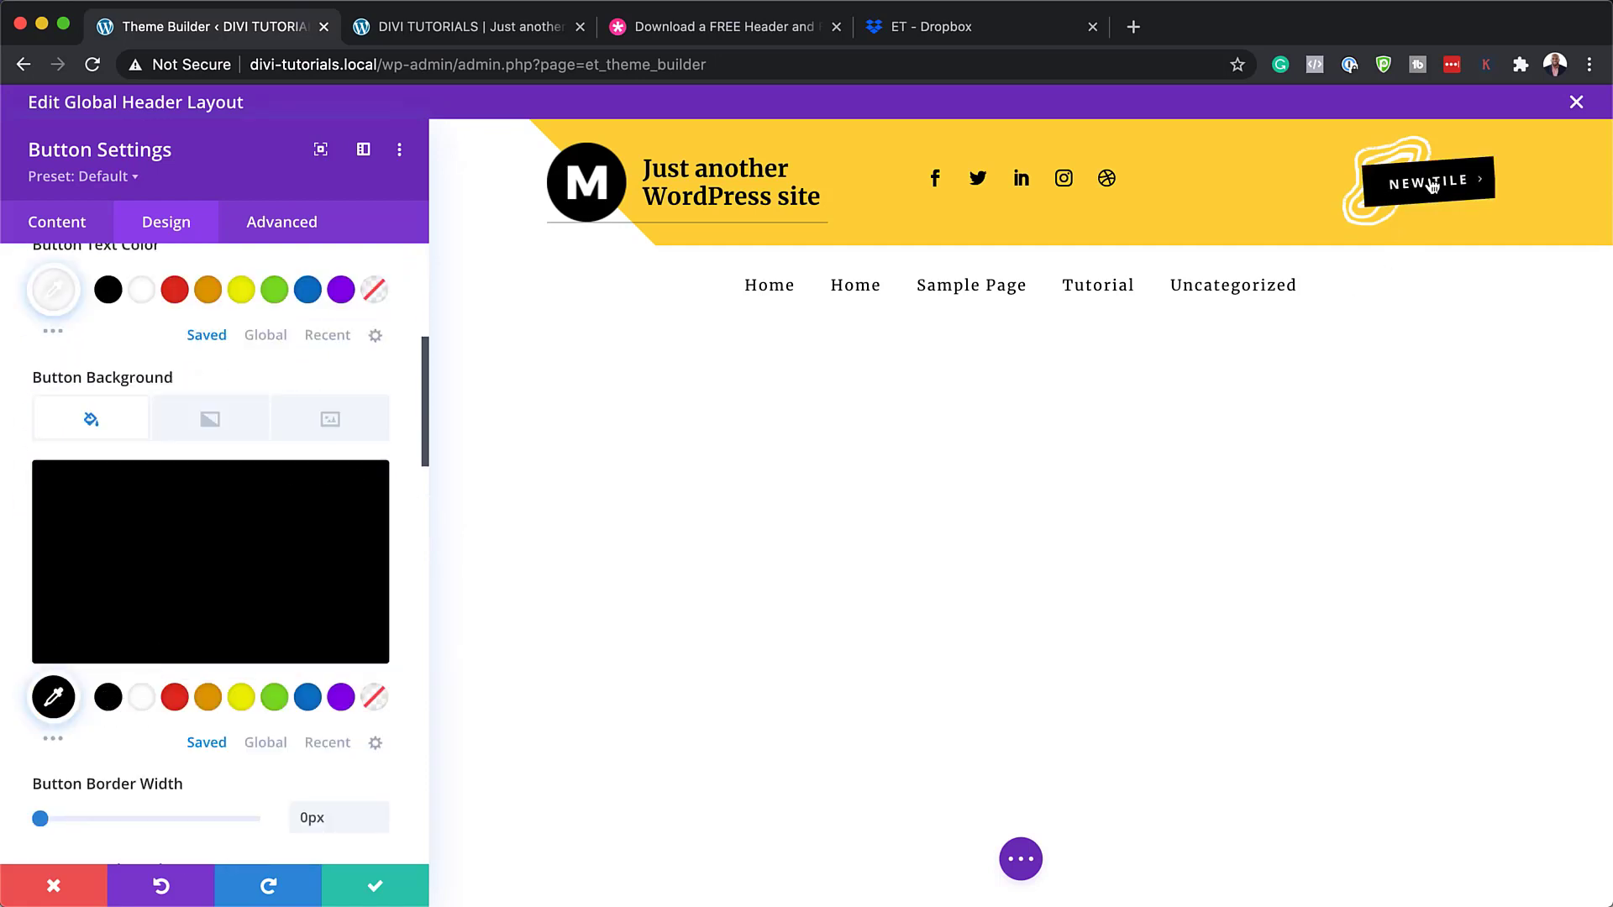
scroll(250, 580, up, 2)
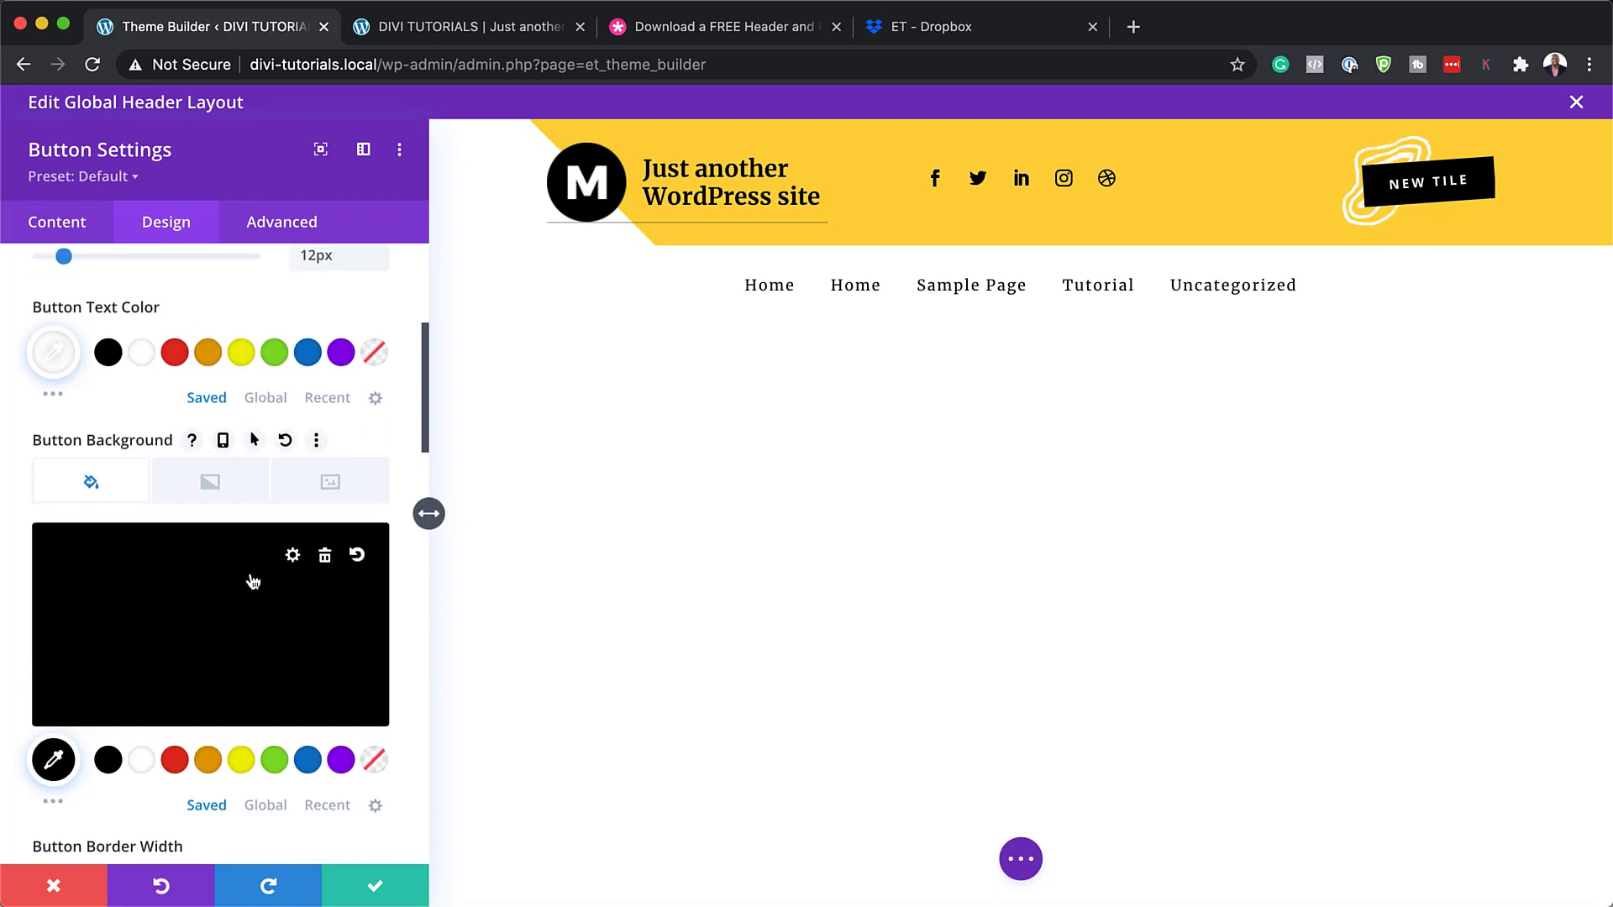
click(241, 401)
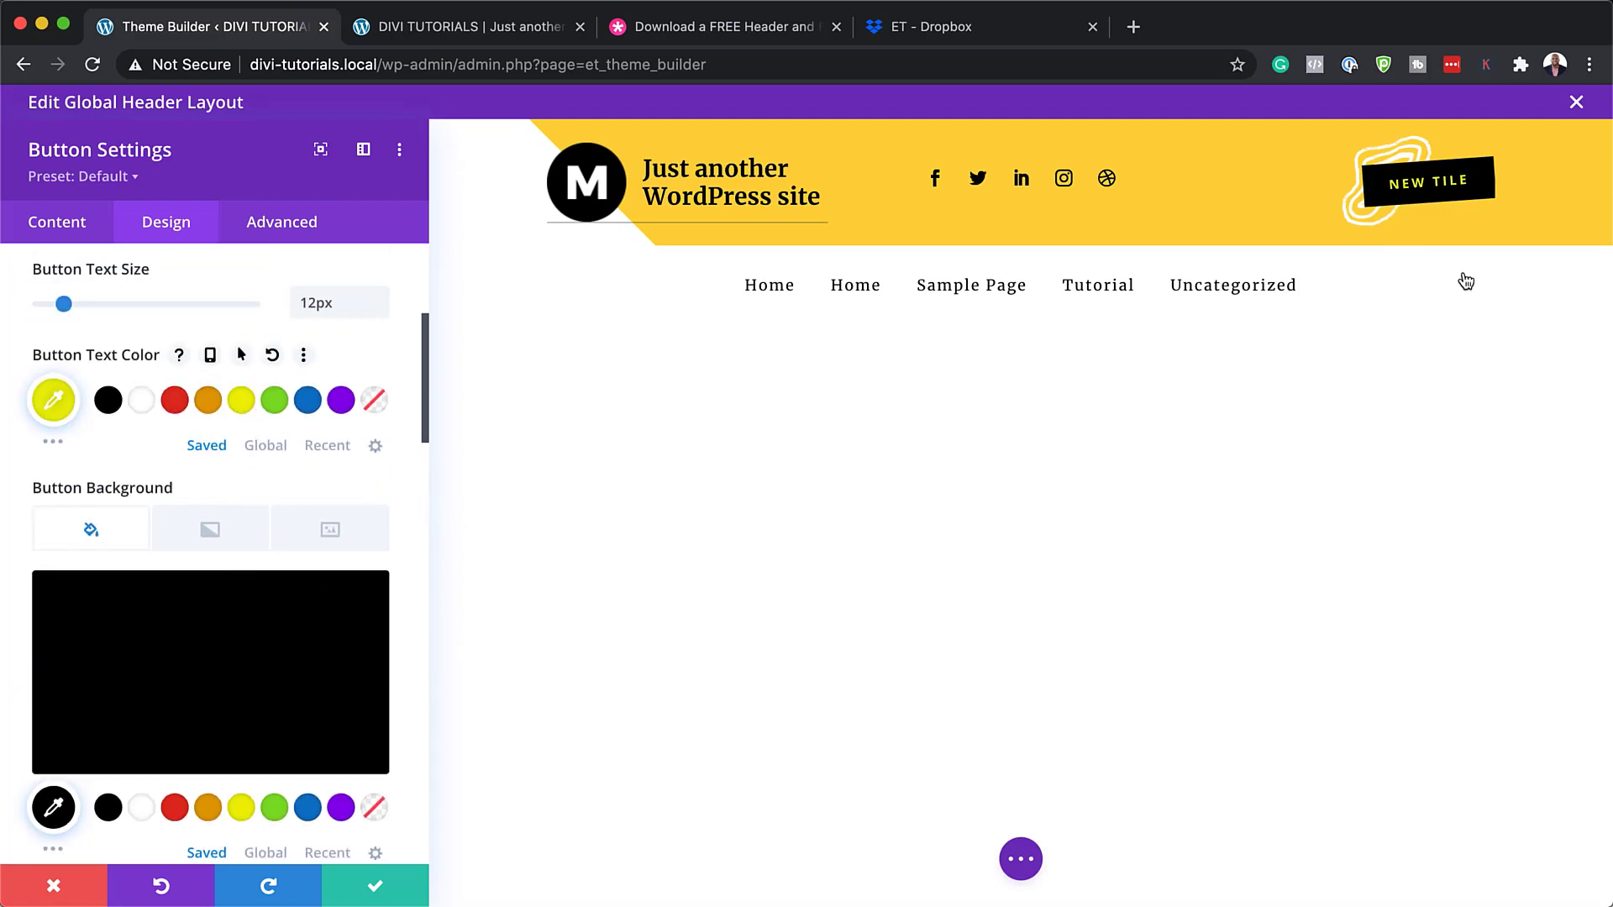
Discard all the button edits, restoring the orange Upcoming Show button
scroll(224, 720, down, 15)
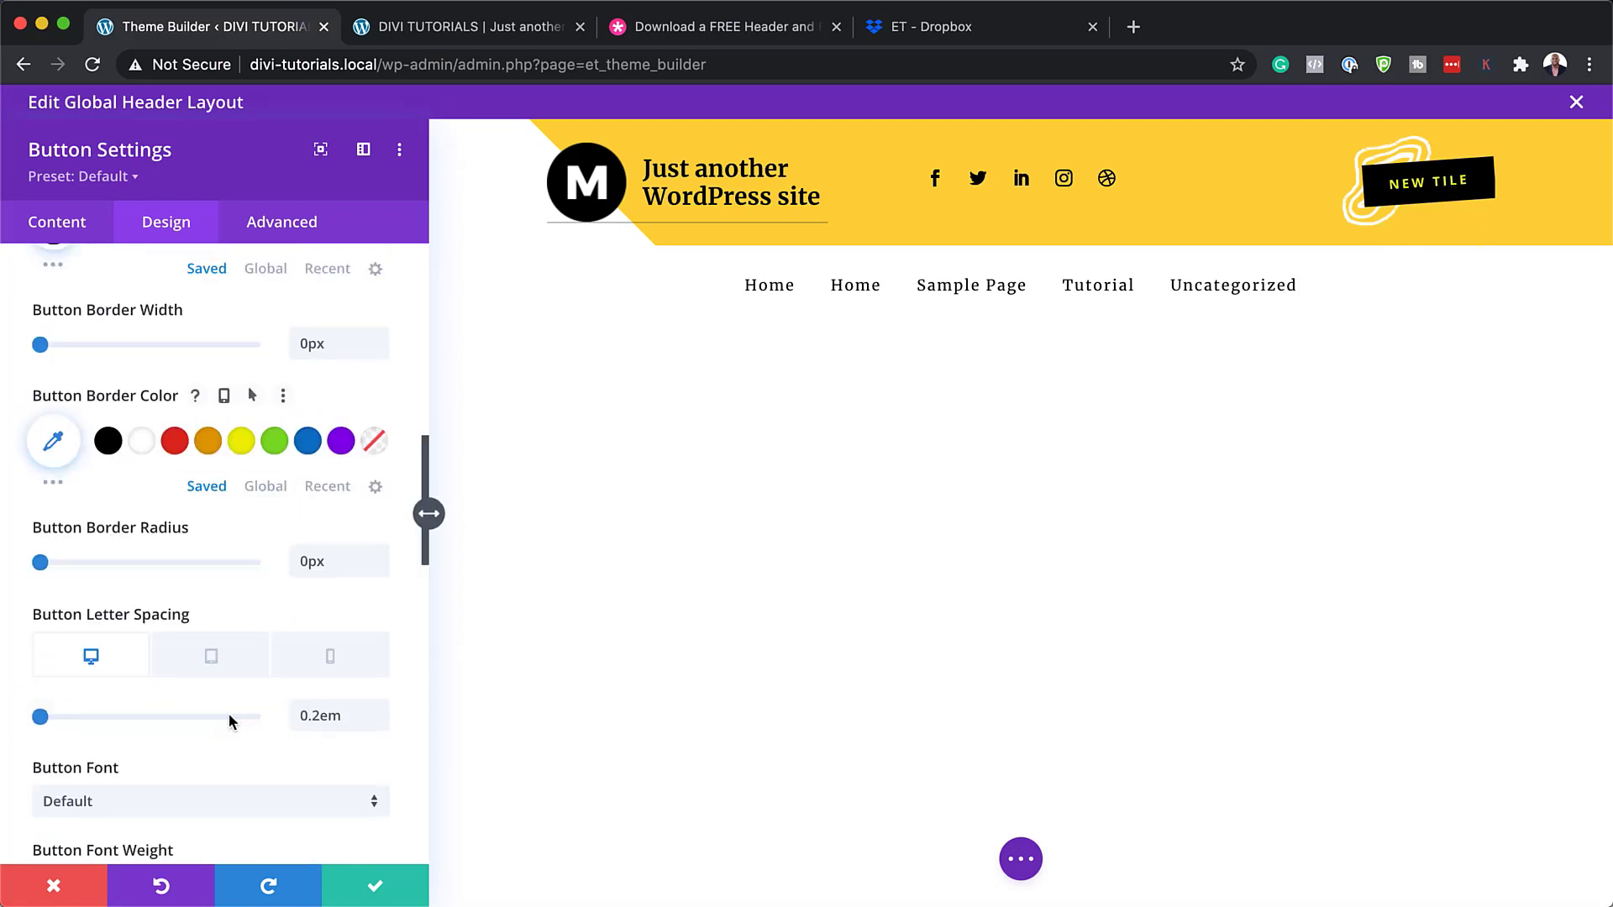
scroll(232, 721, down, 3)
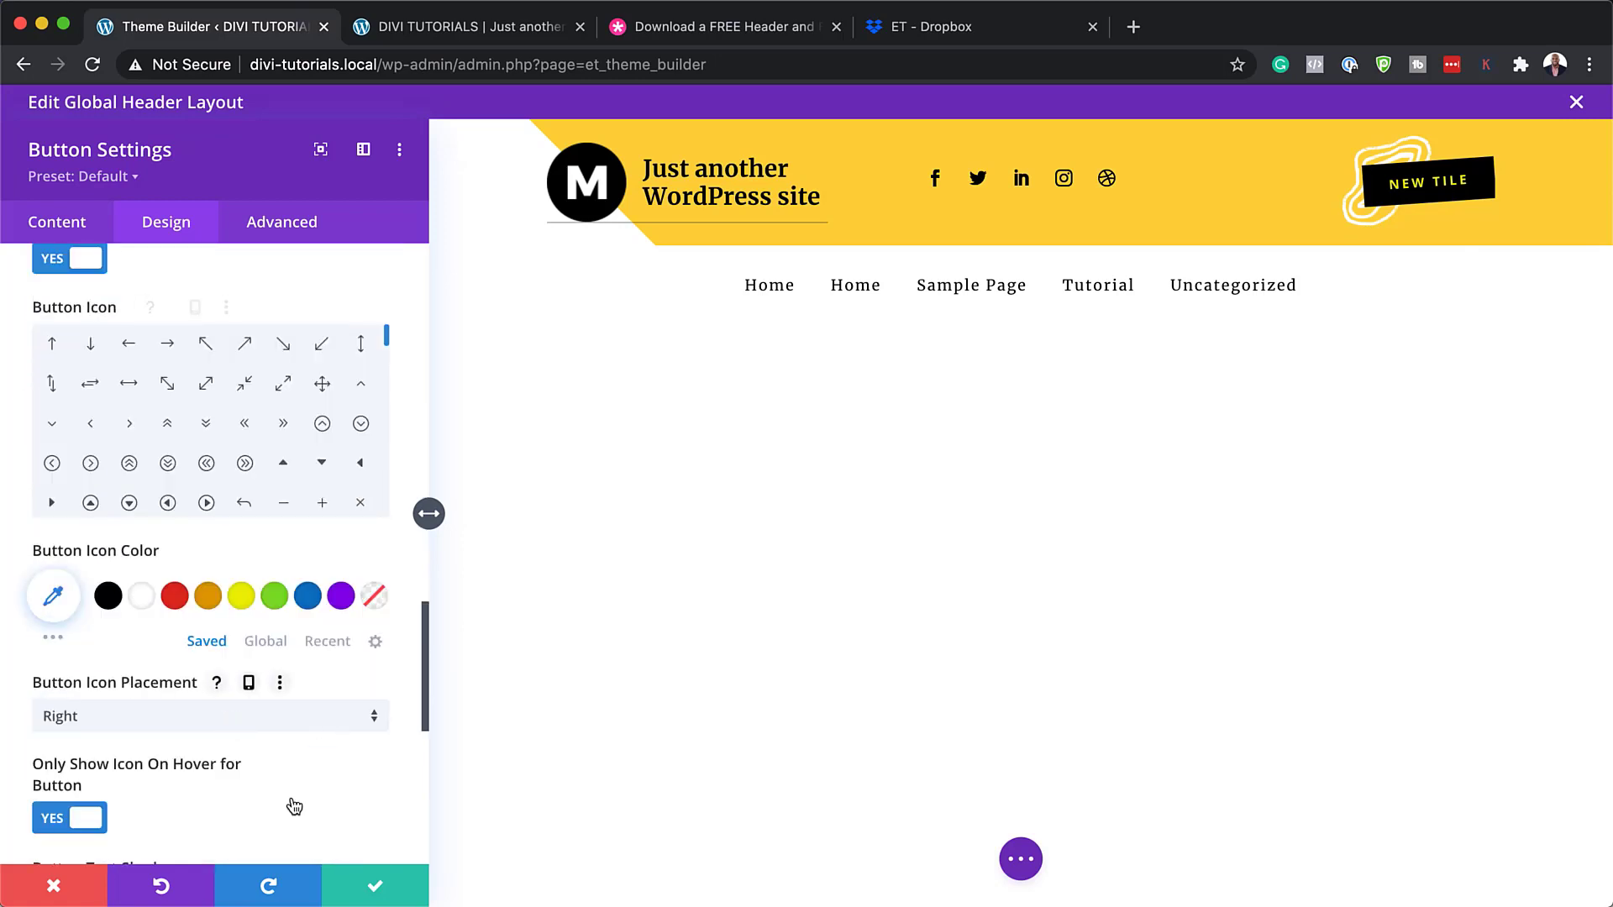
click(56, 885)
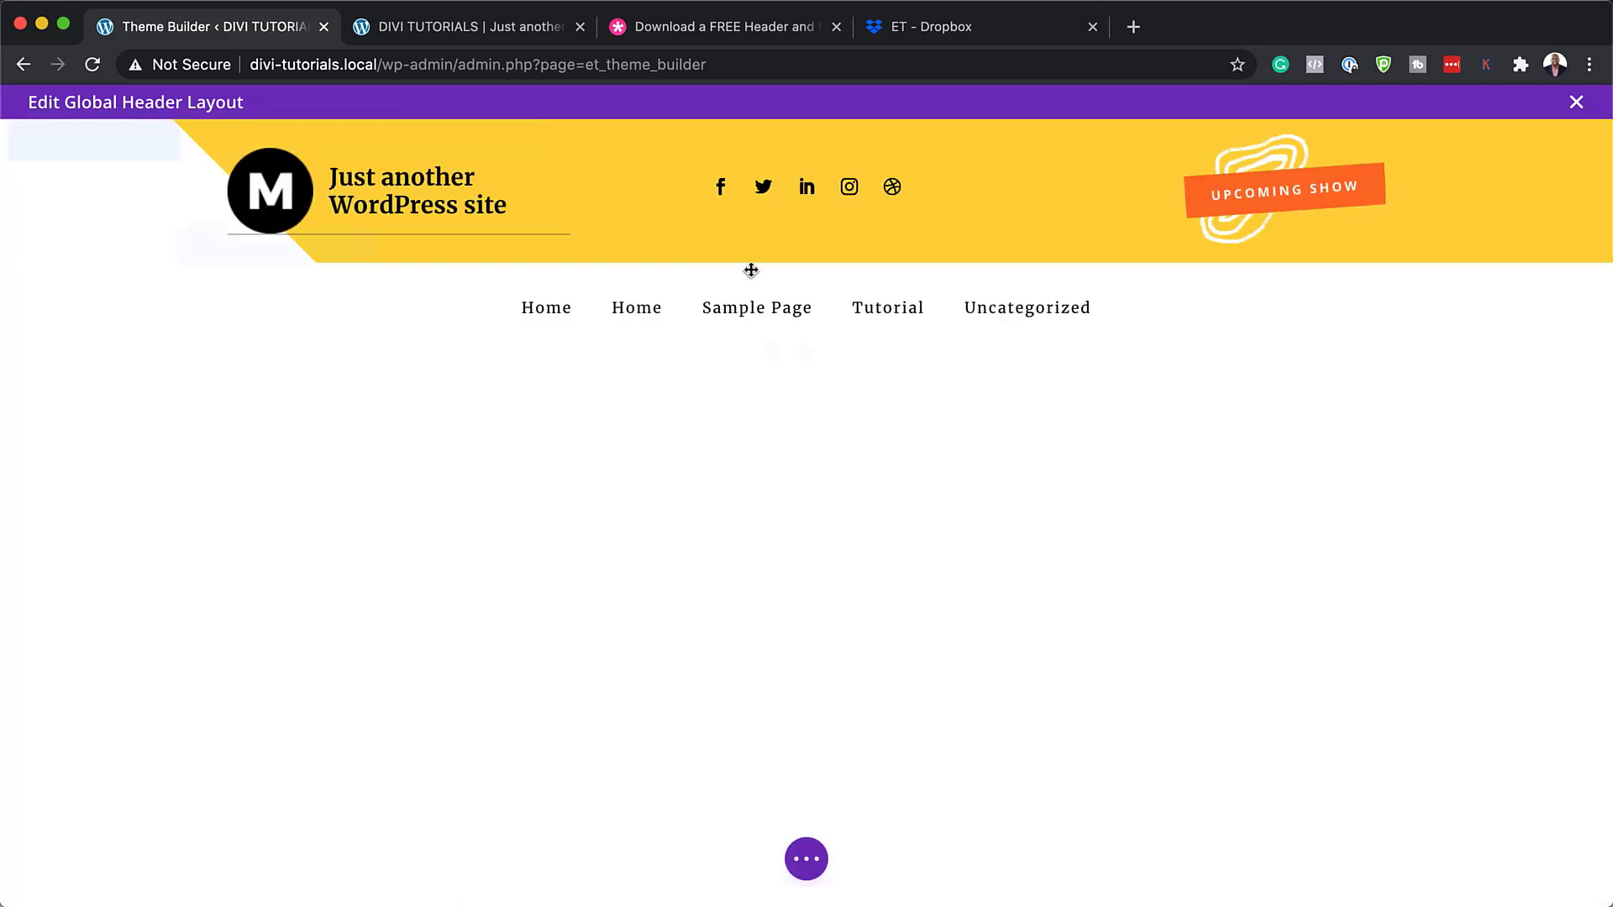
Remove the dribbble icon from the header's social icons and duplicate the instagram entry
mouse_move(775, 188)
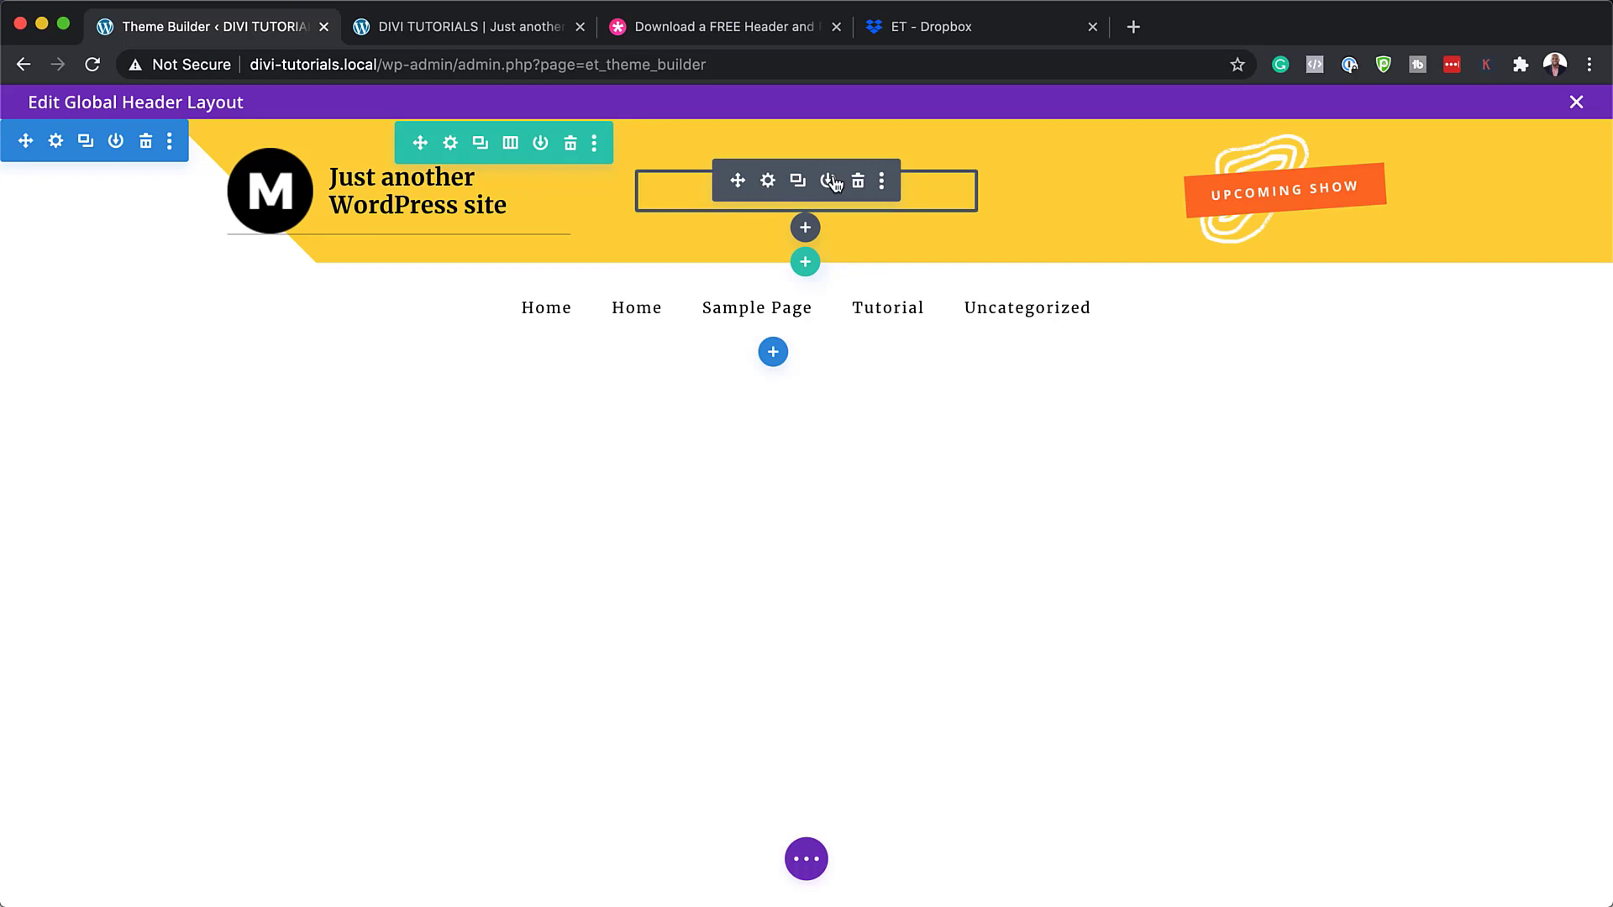
click(768, 183)
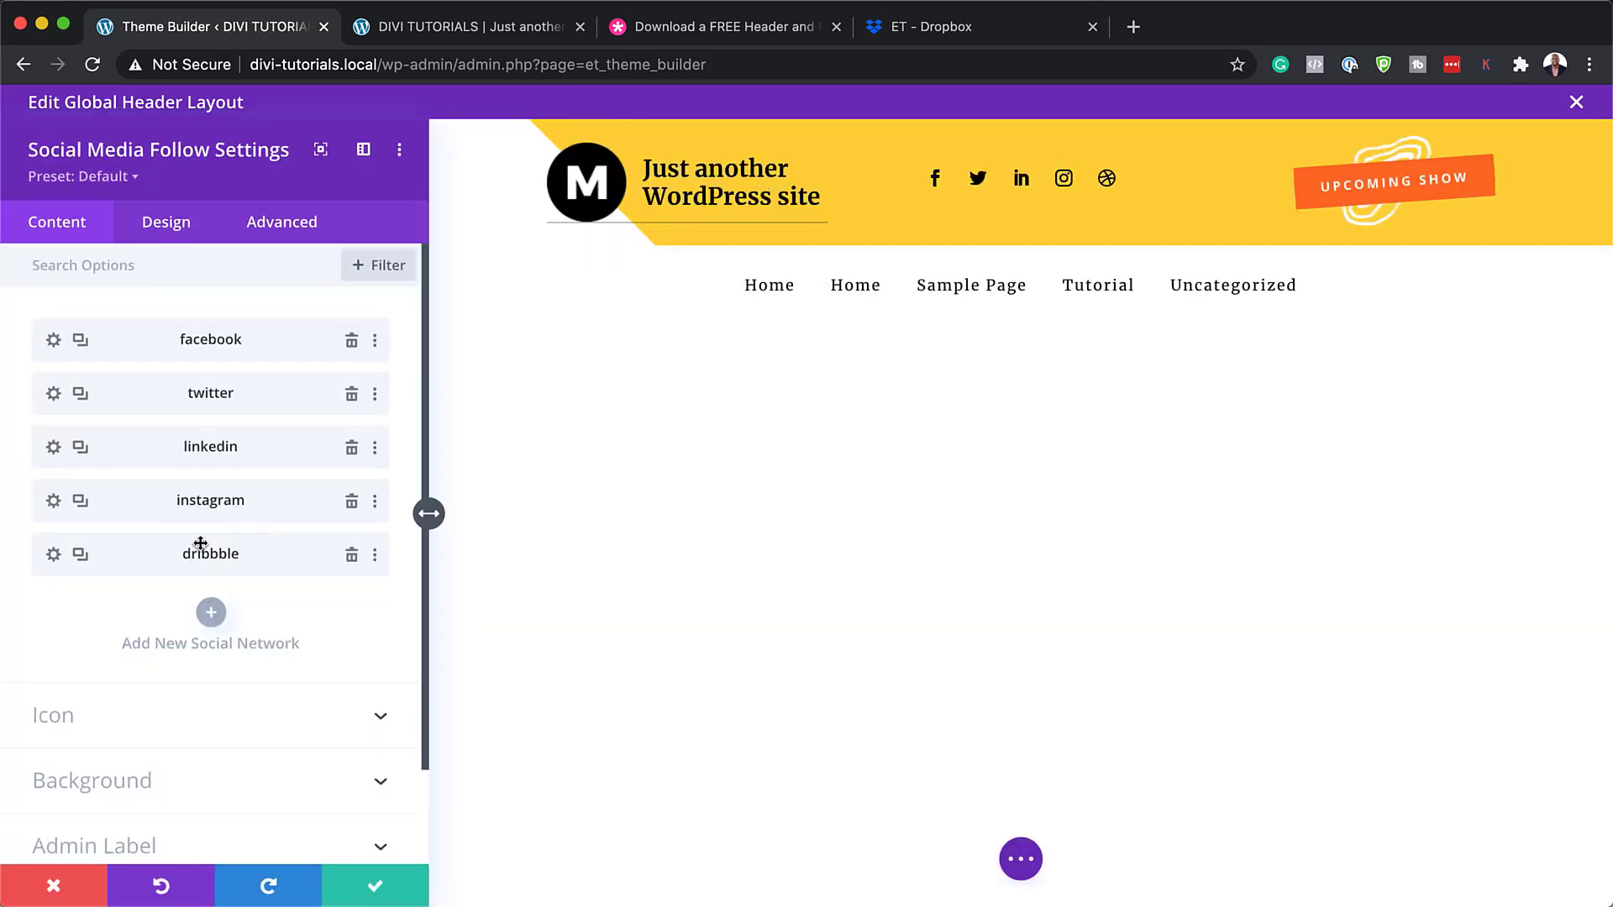
click(351, 556)
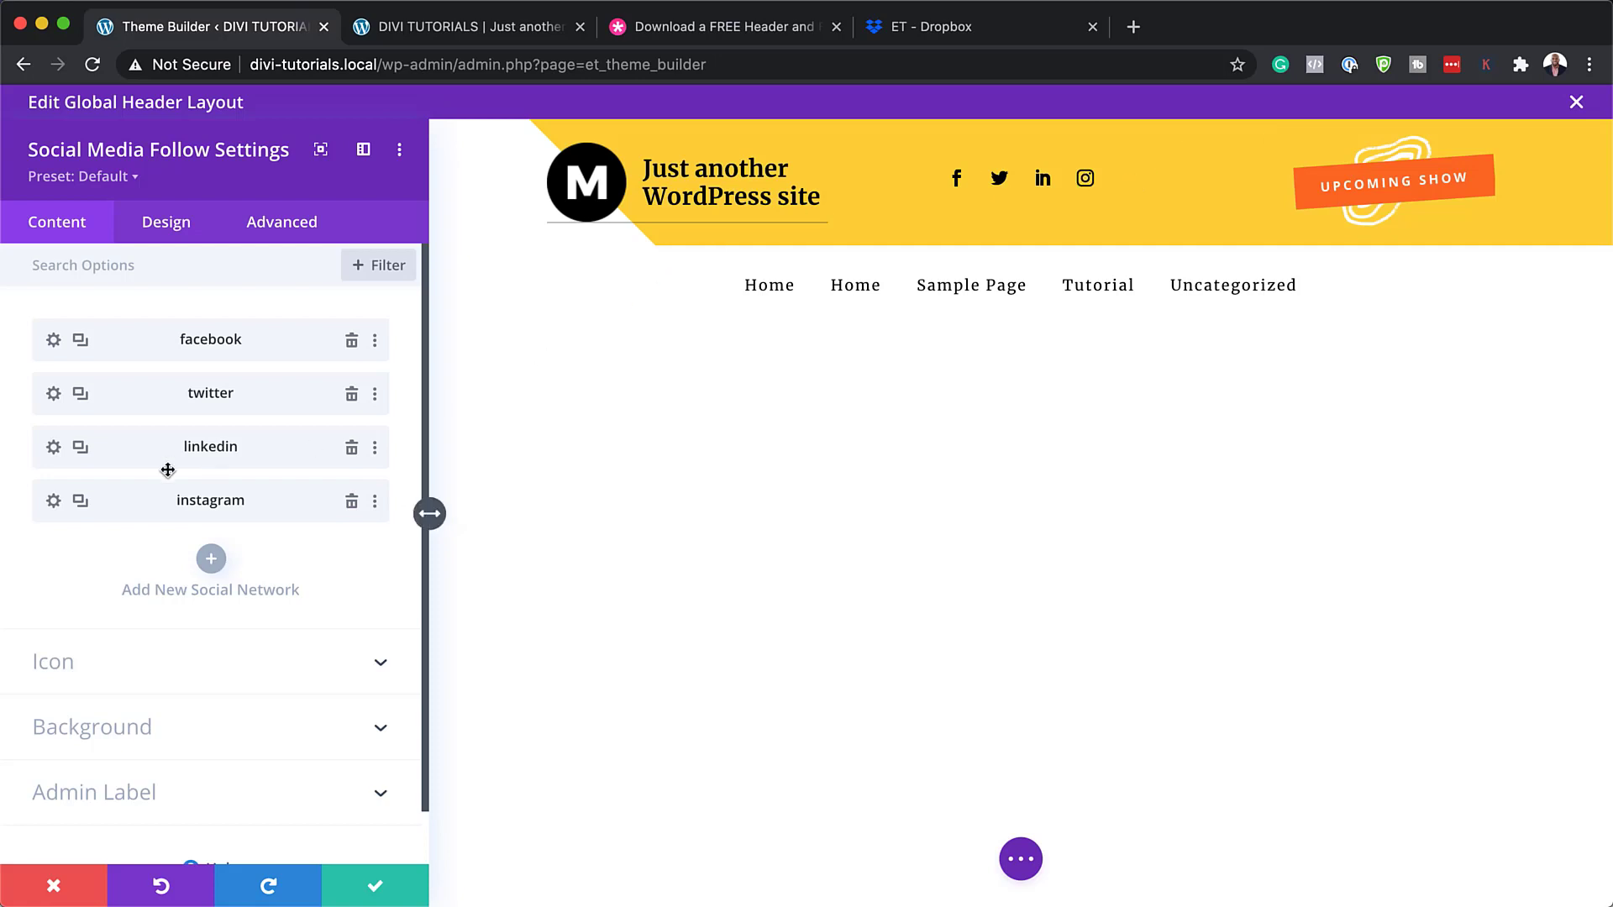
click(80, 501)
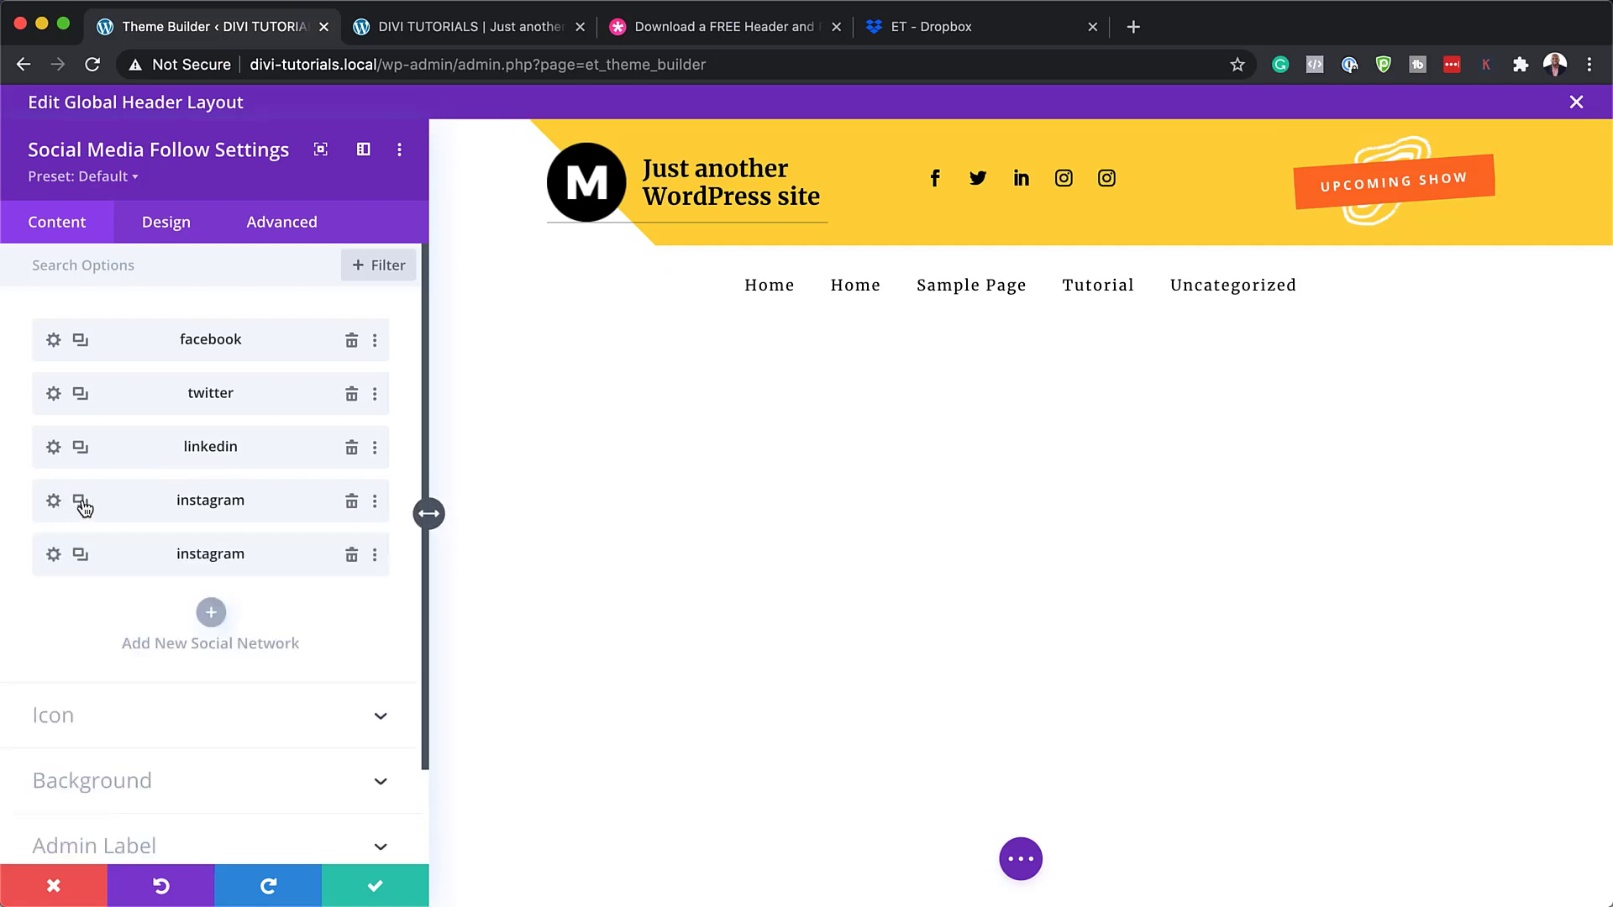
Change the second Instagram icon to Youtube with a transparent background
click(55, 559)
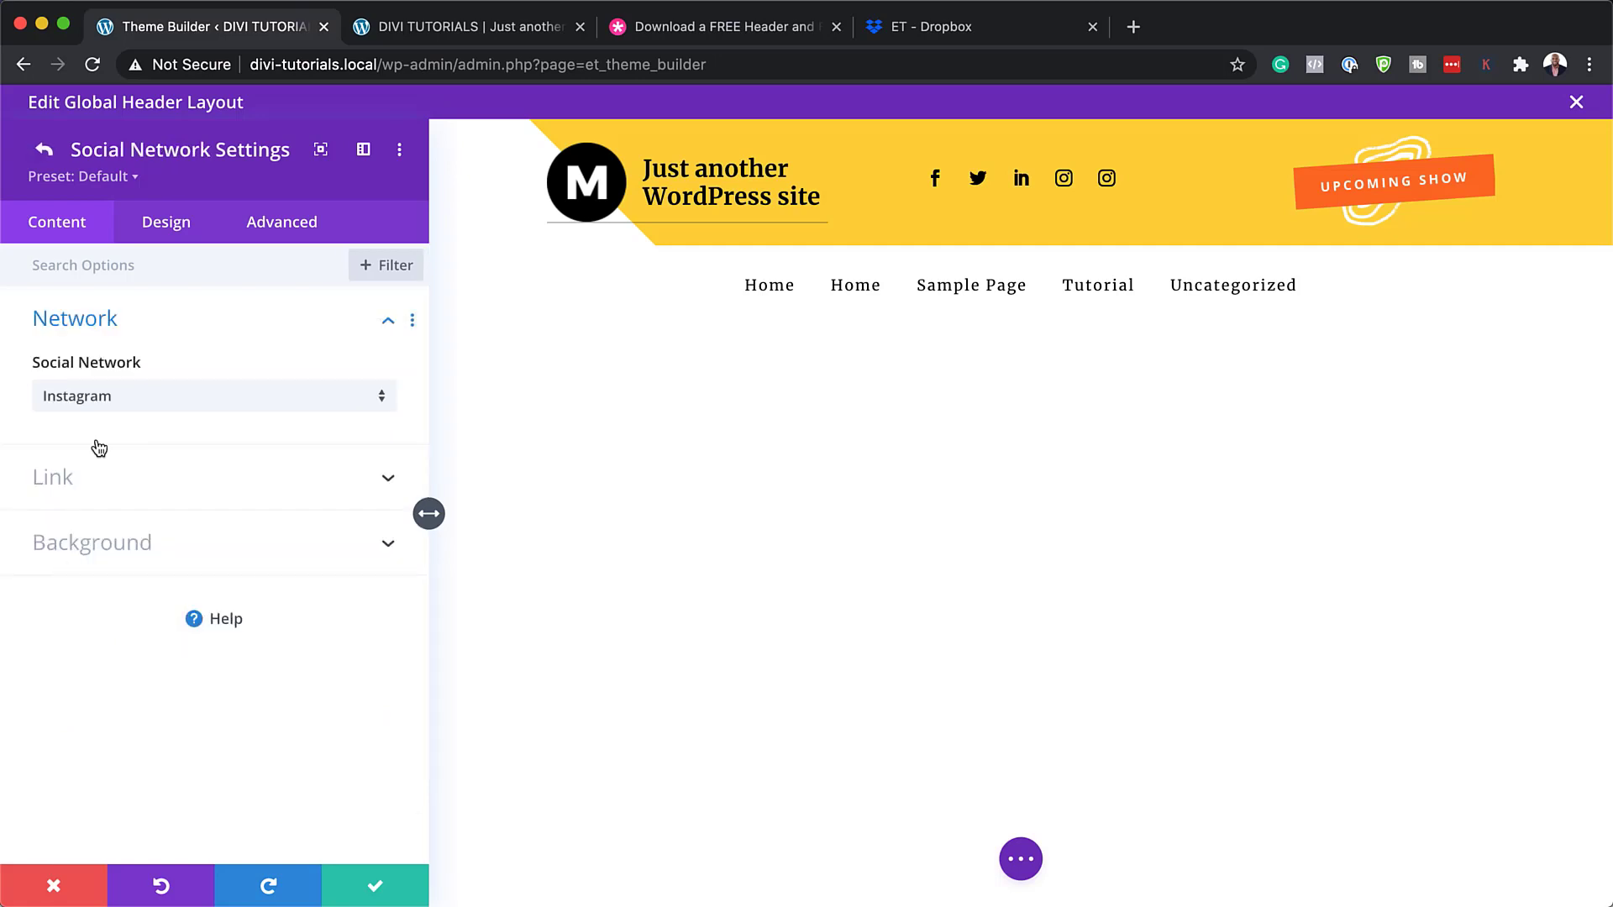
click(123, 403)
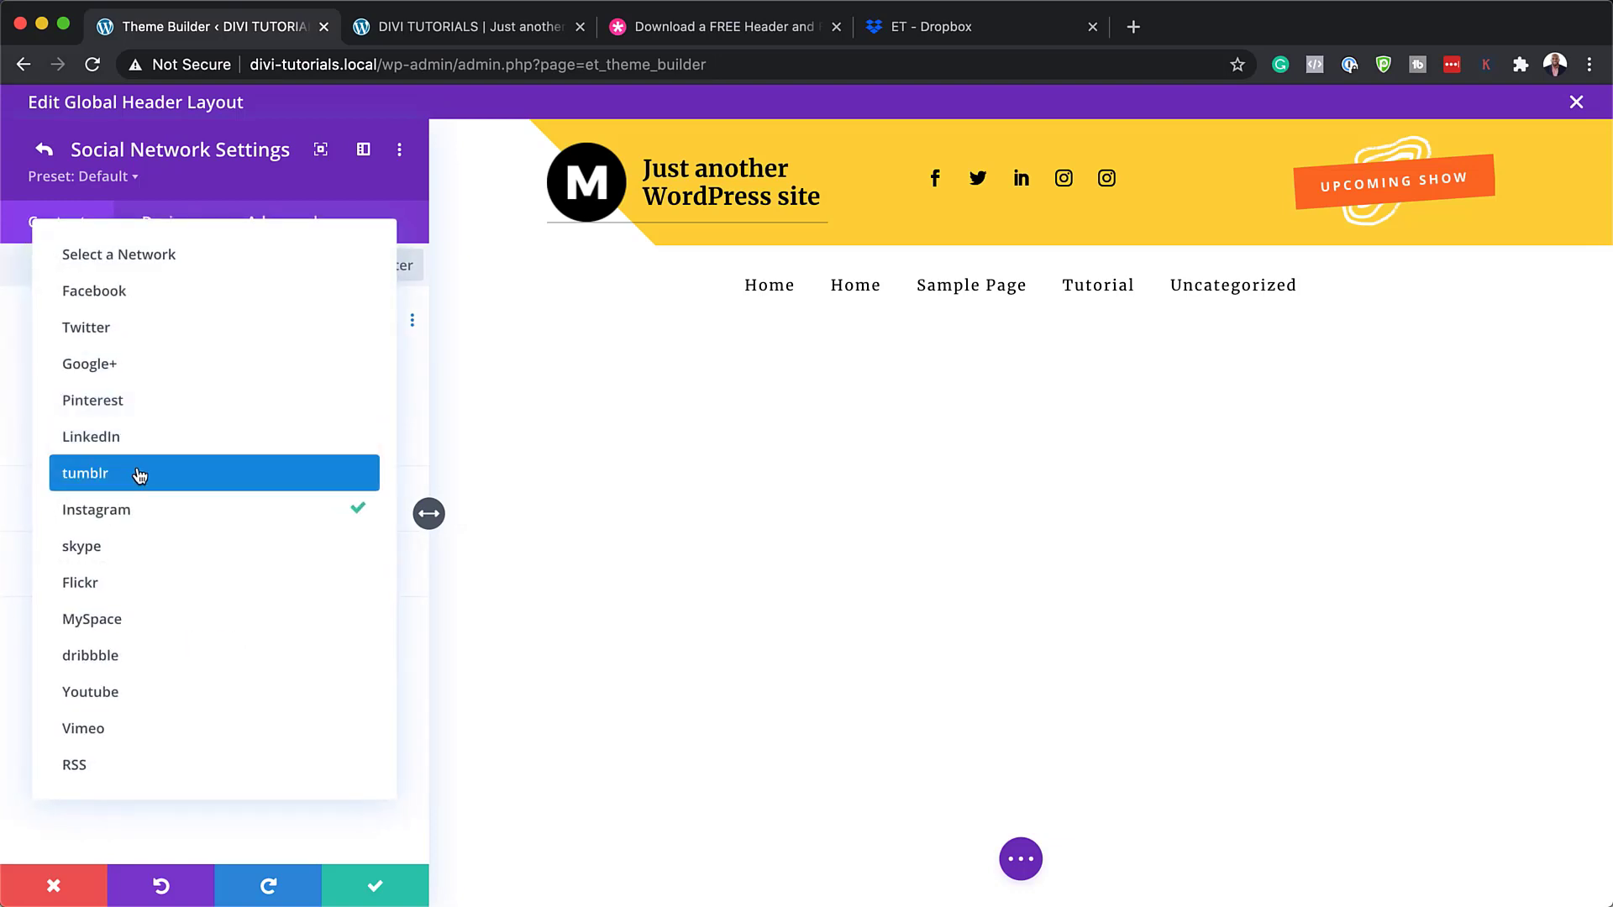
click(170, 704)
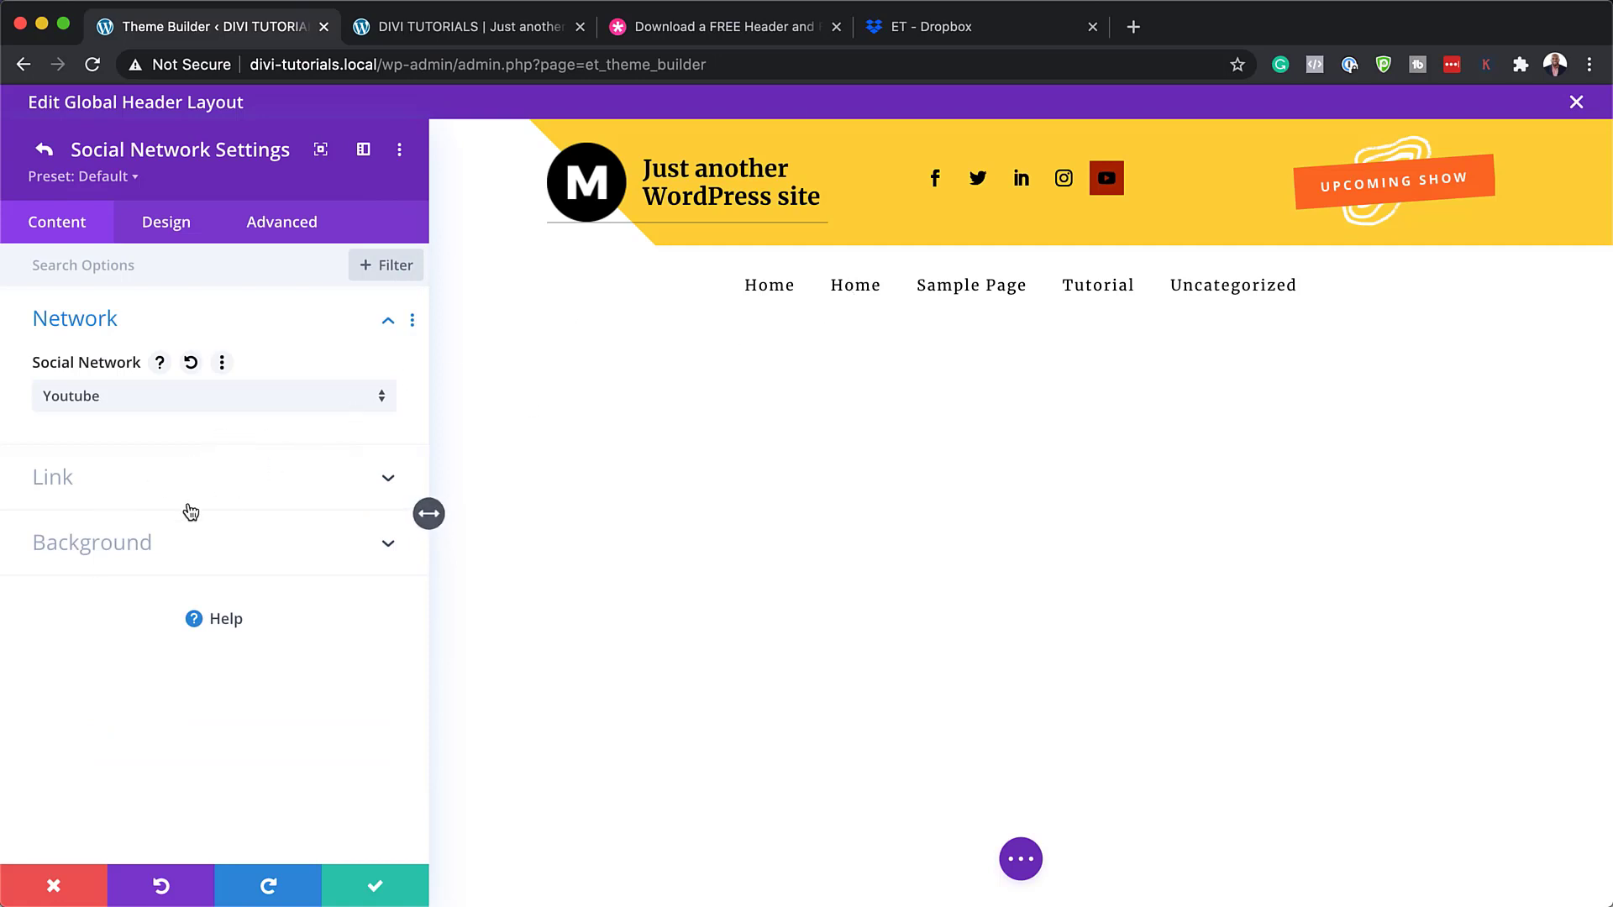
click(126, 545)
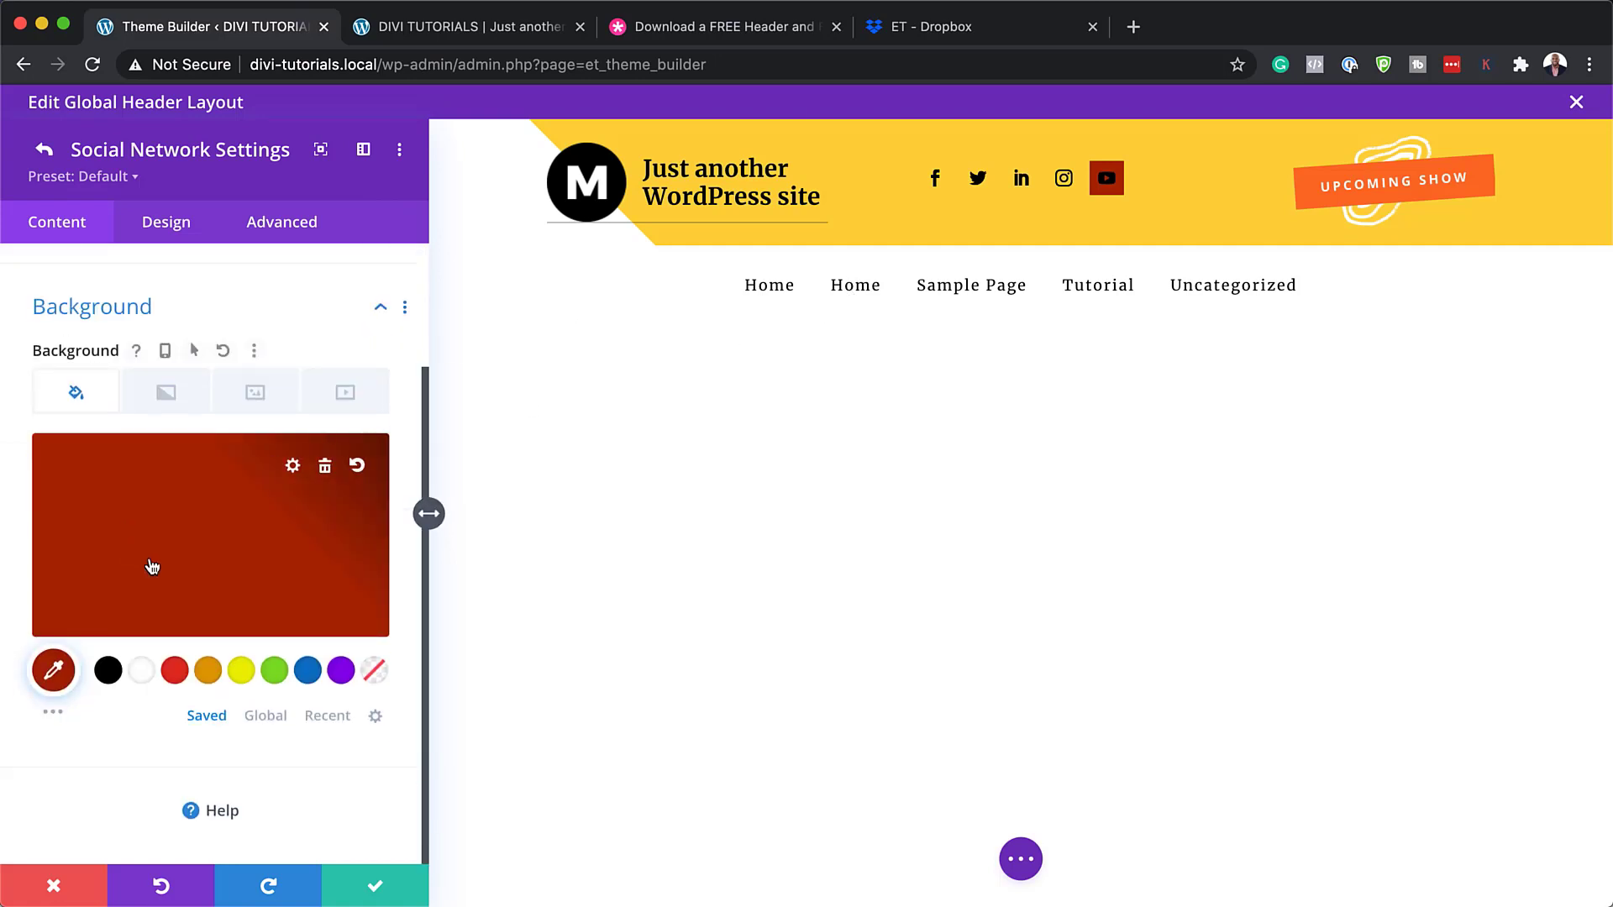
click(373, 675)
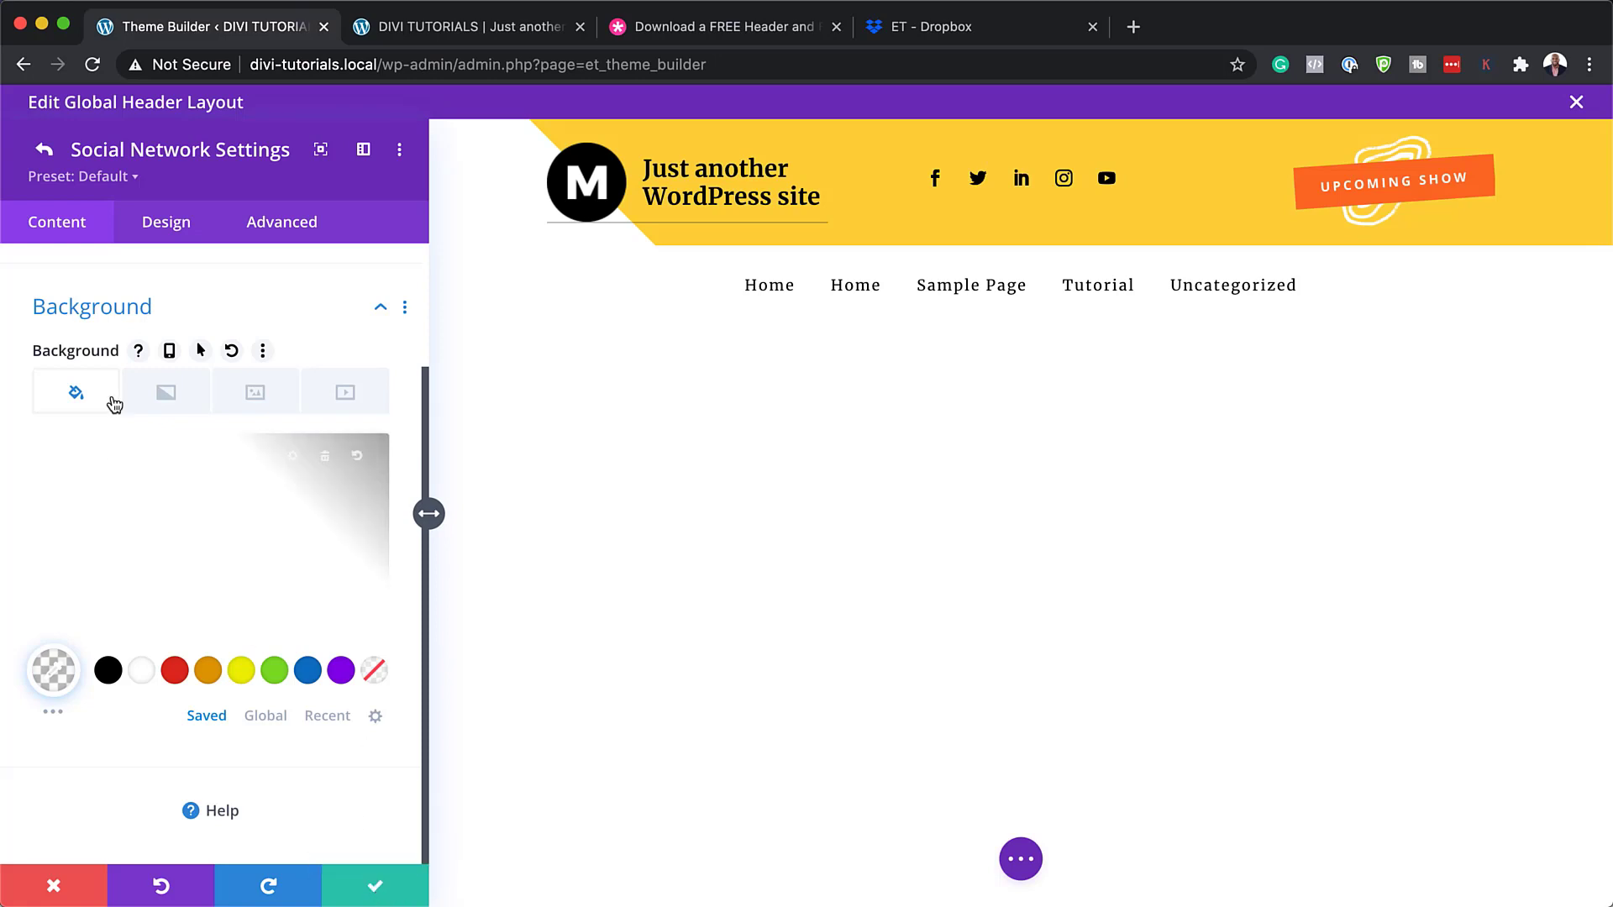
click(45, 151)
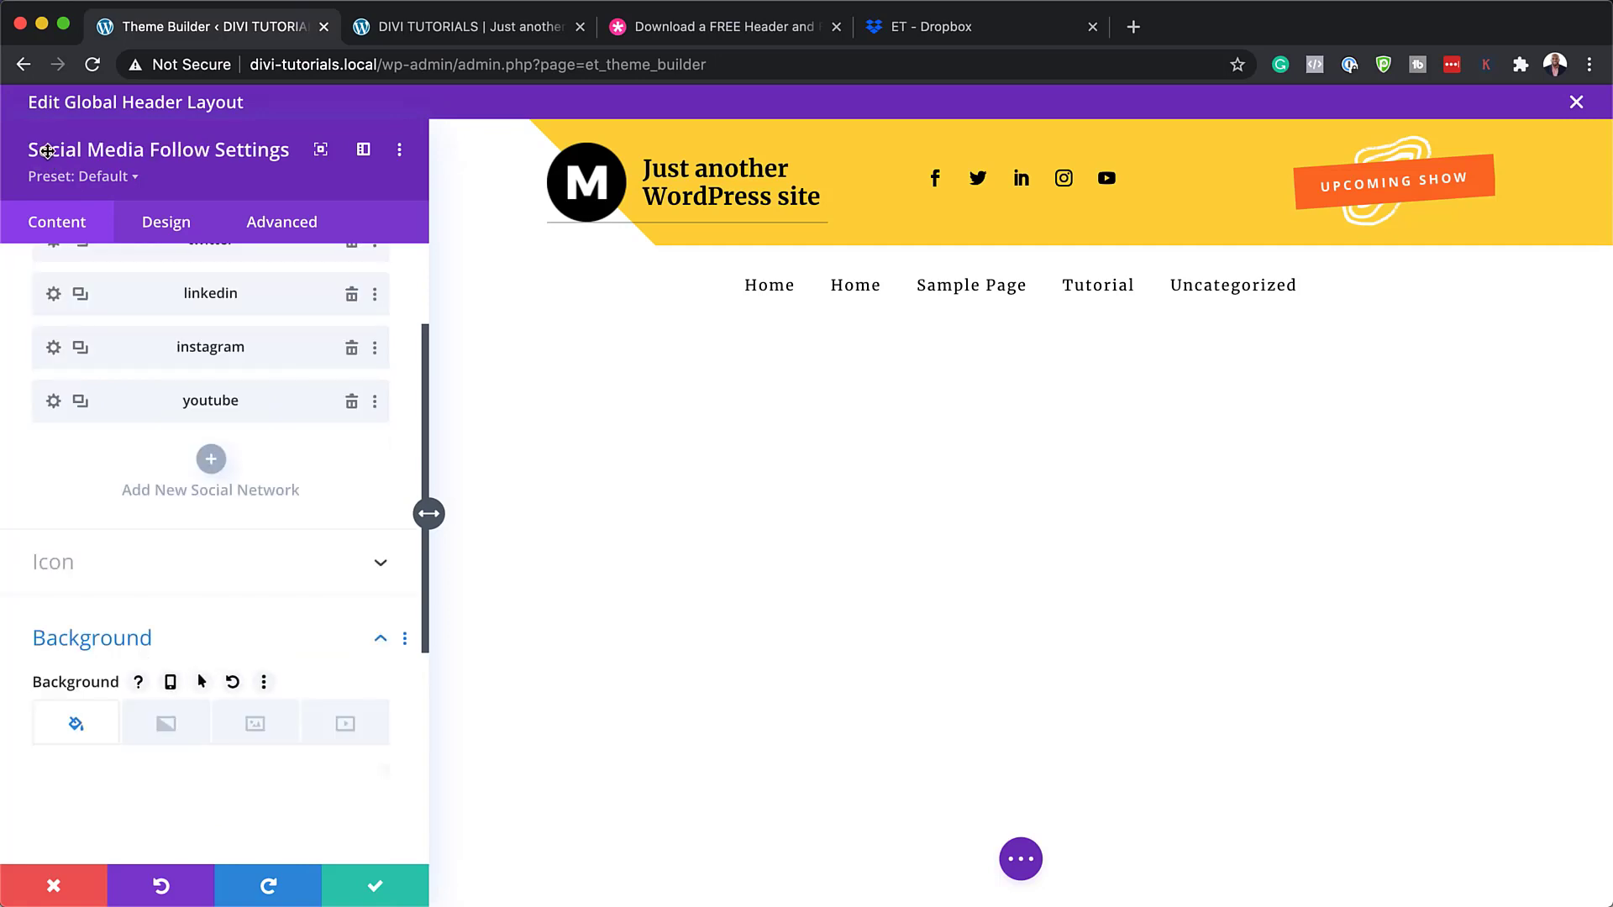
scroll(119, 472, up, 4)
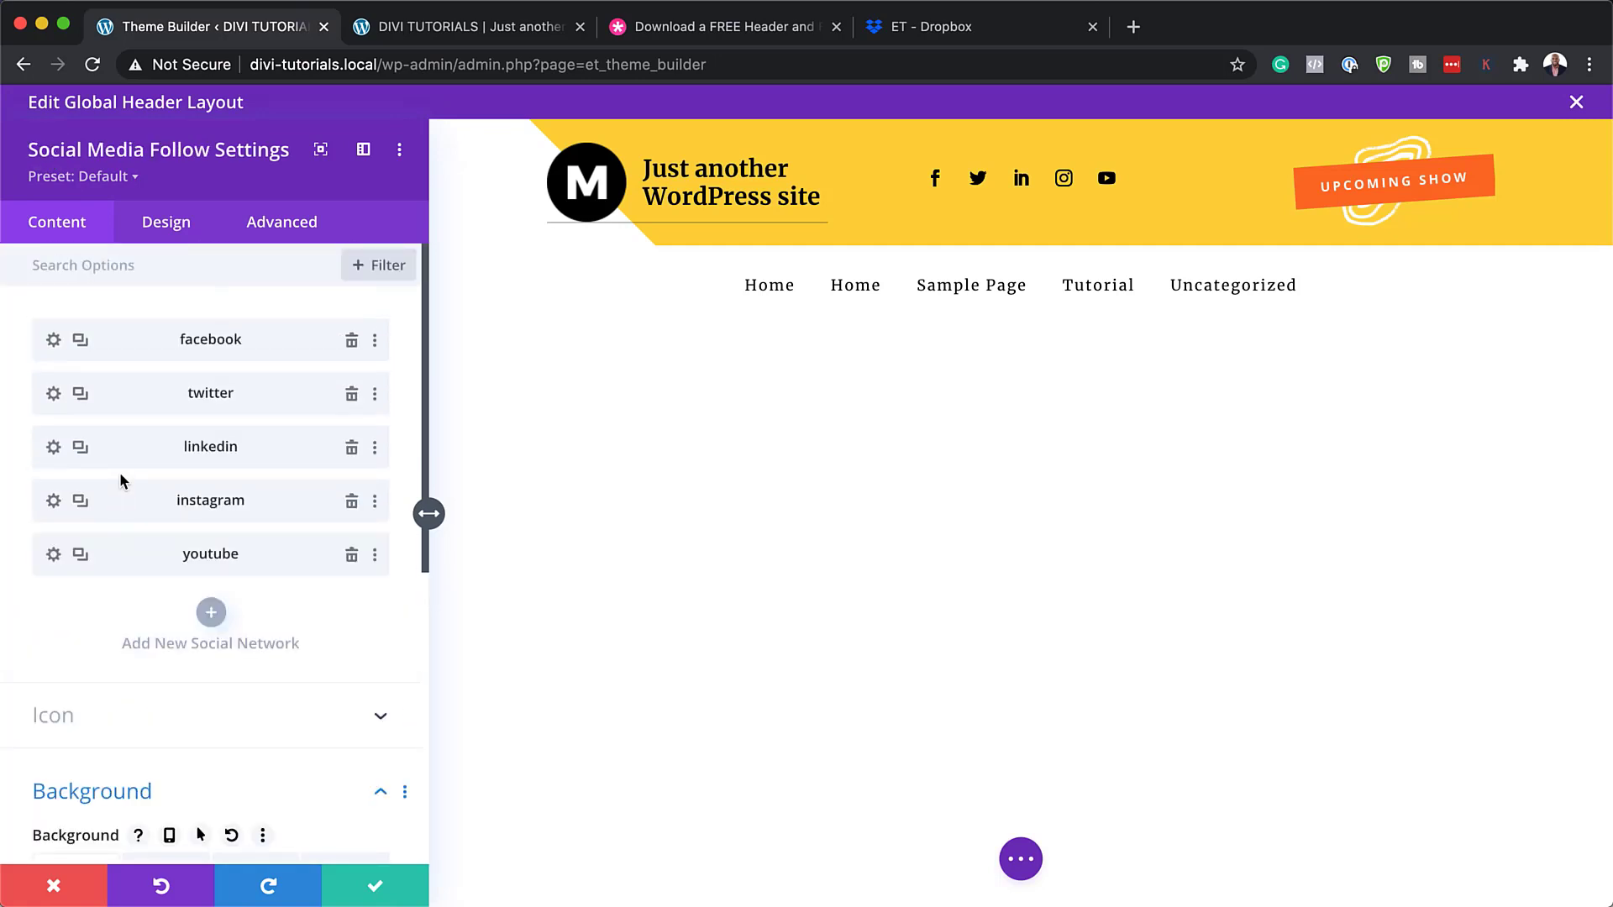
click(54, 341)
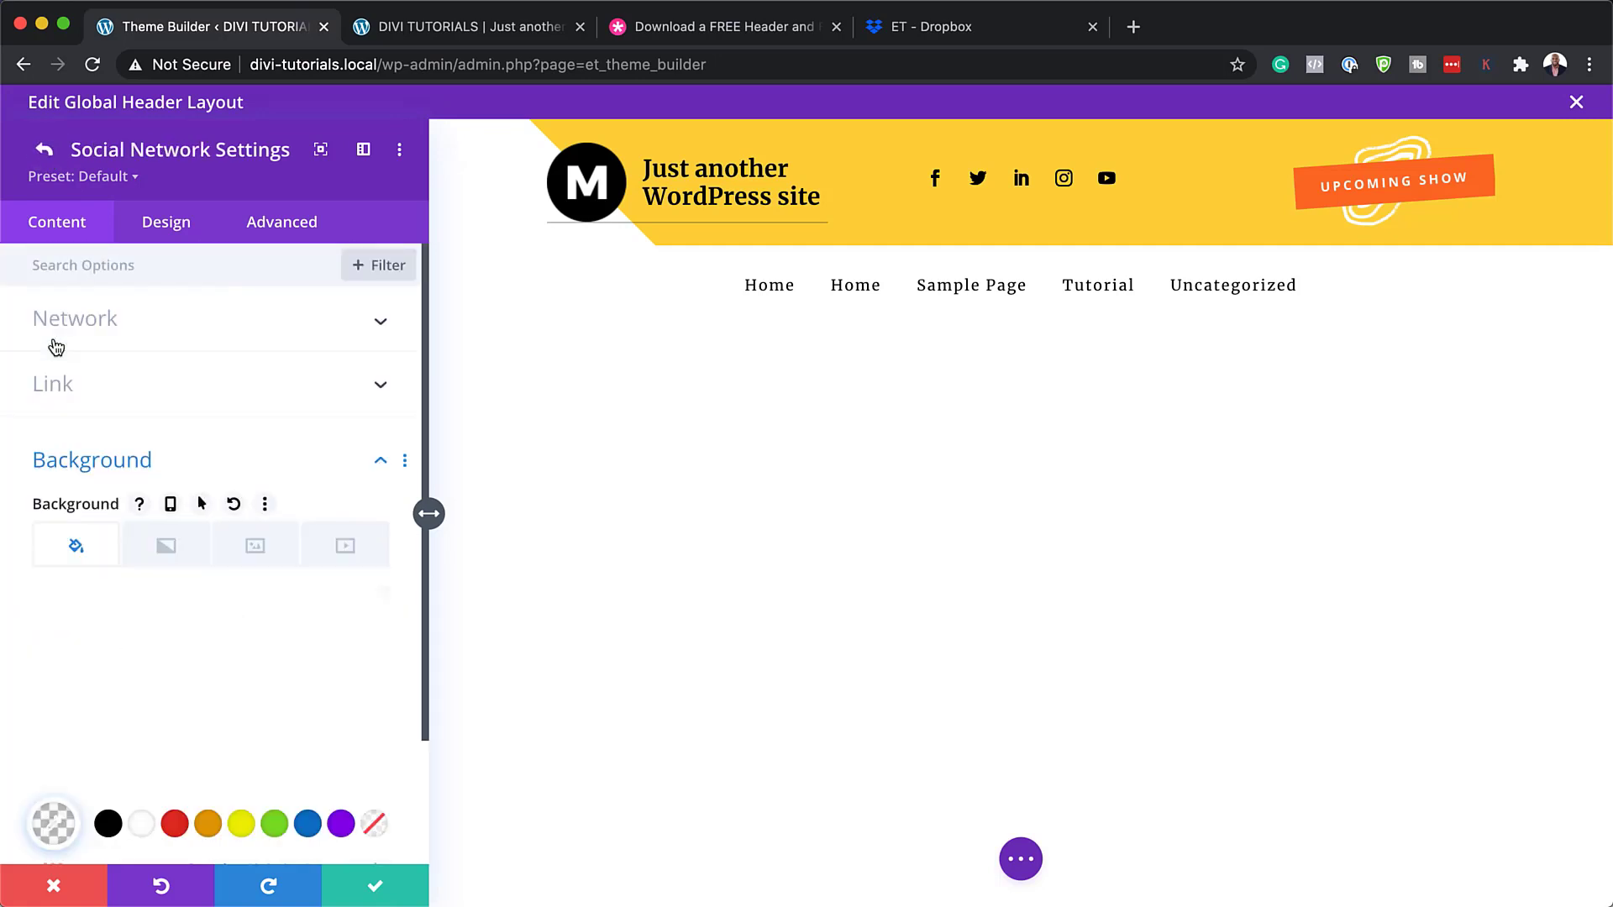
click(65, 385)
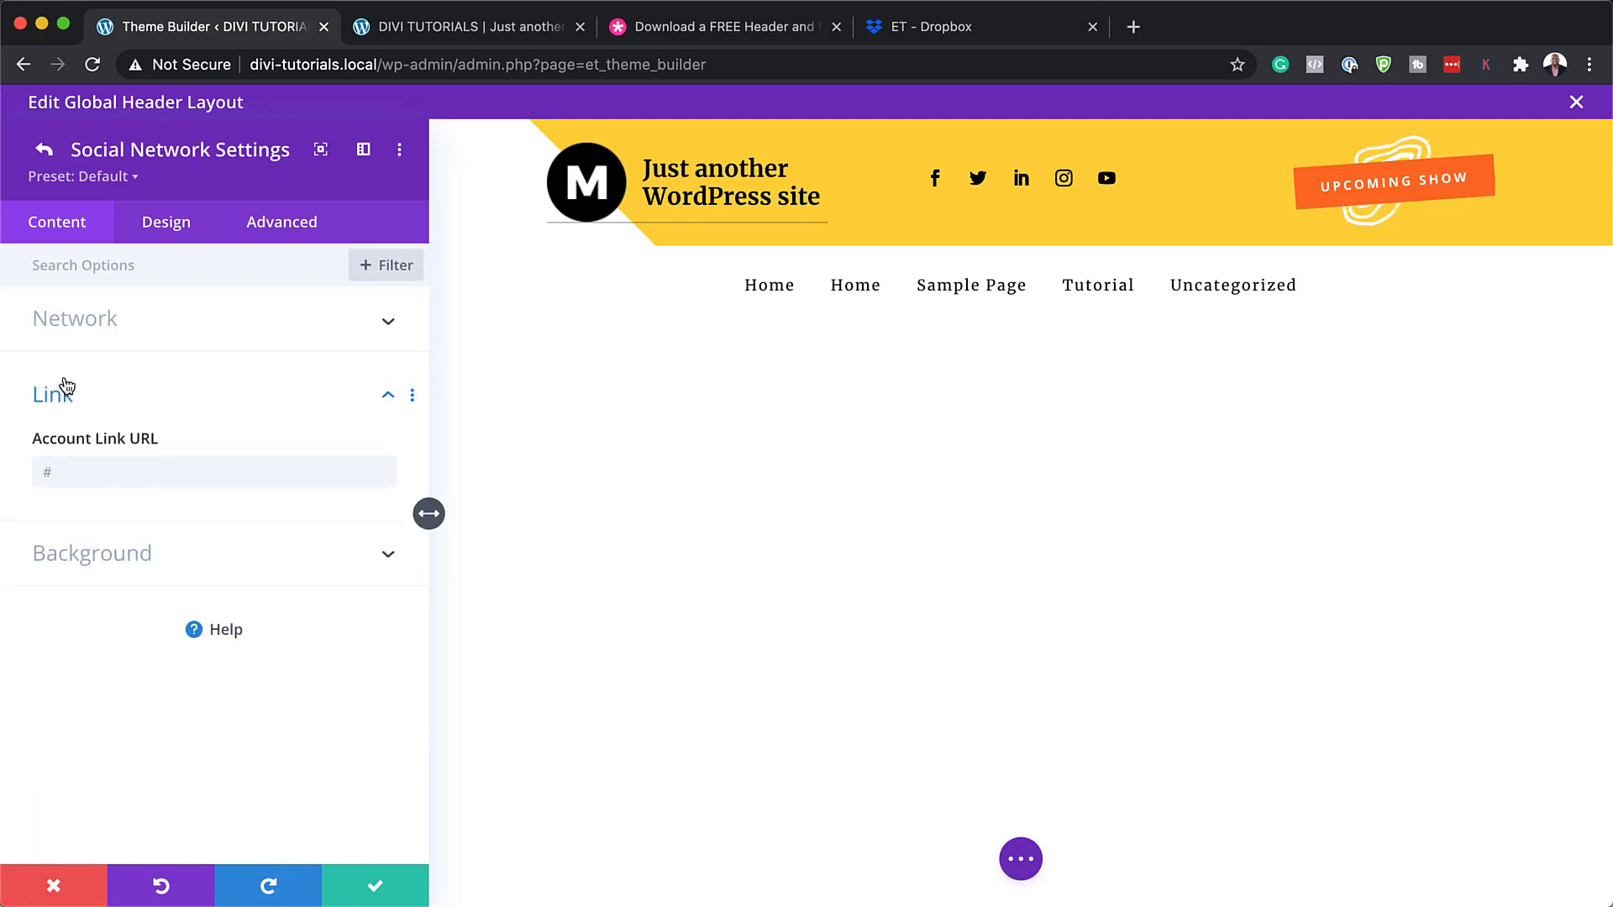
click(75, 467)
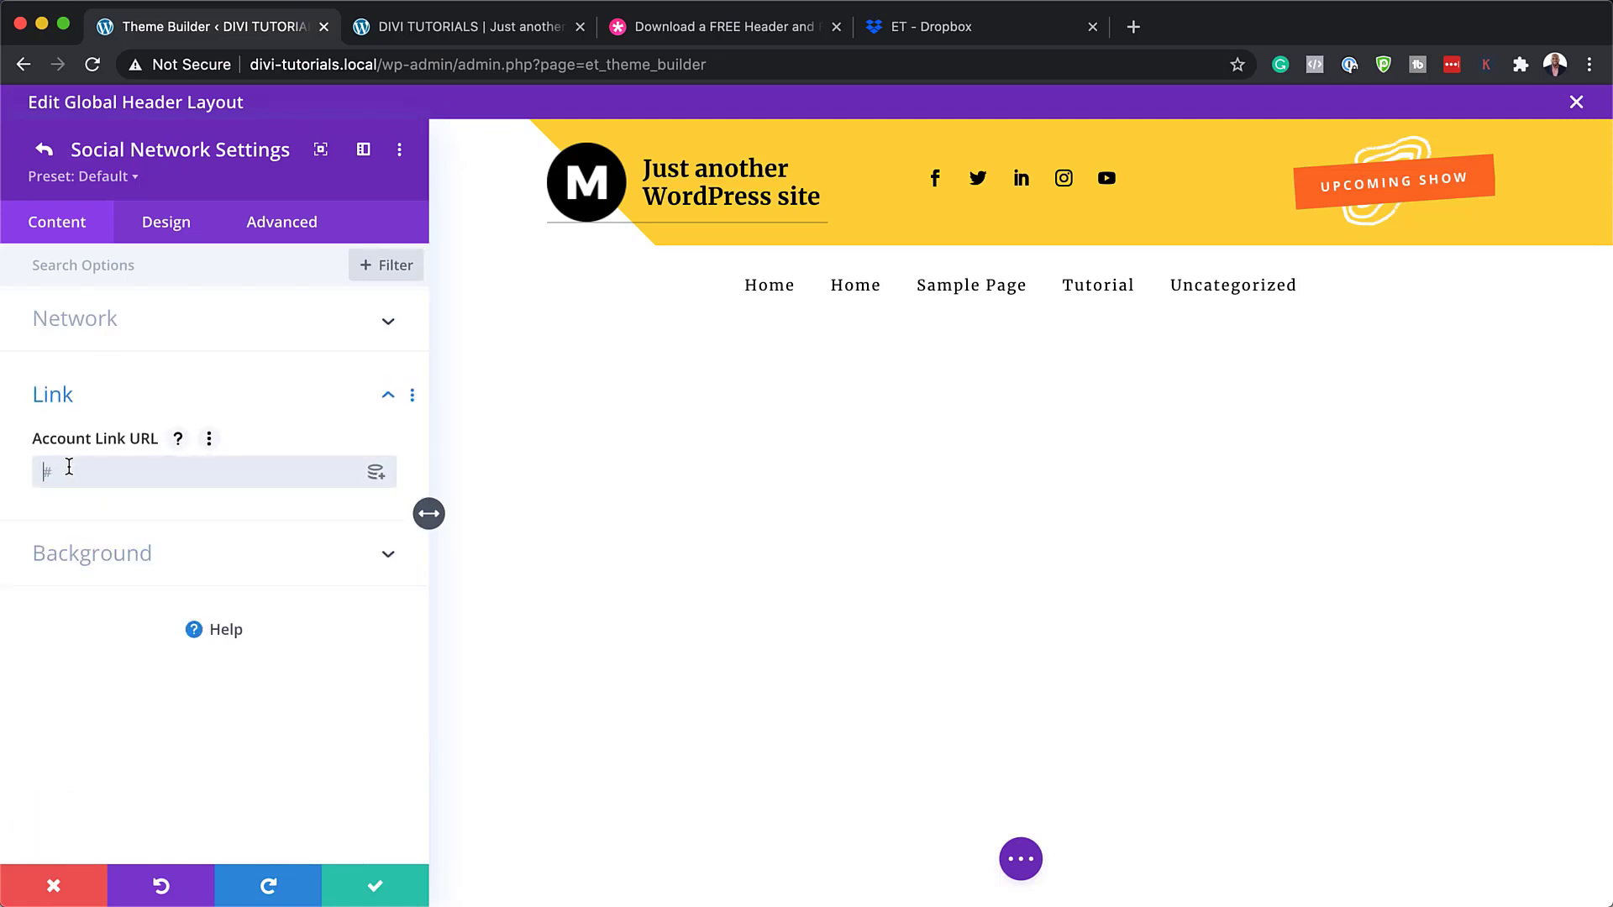
click(43, 150)
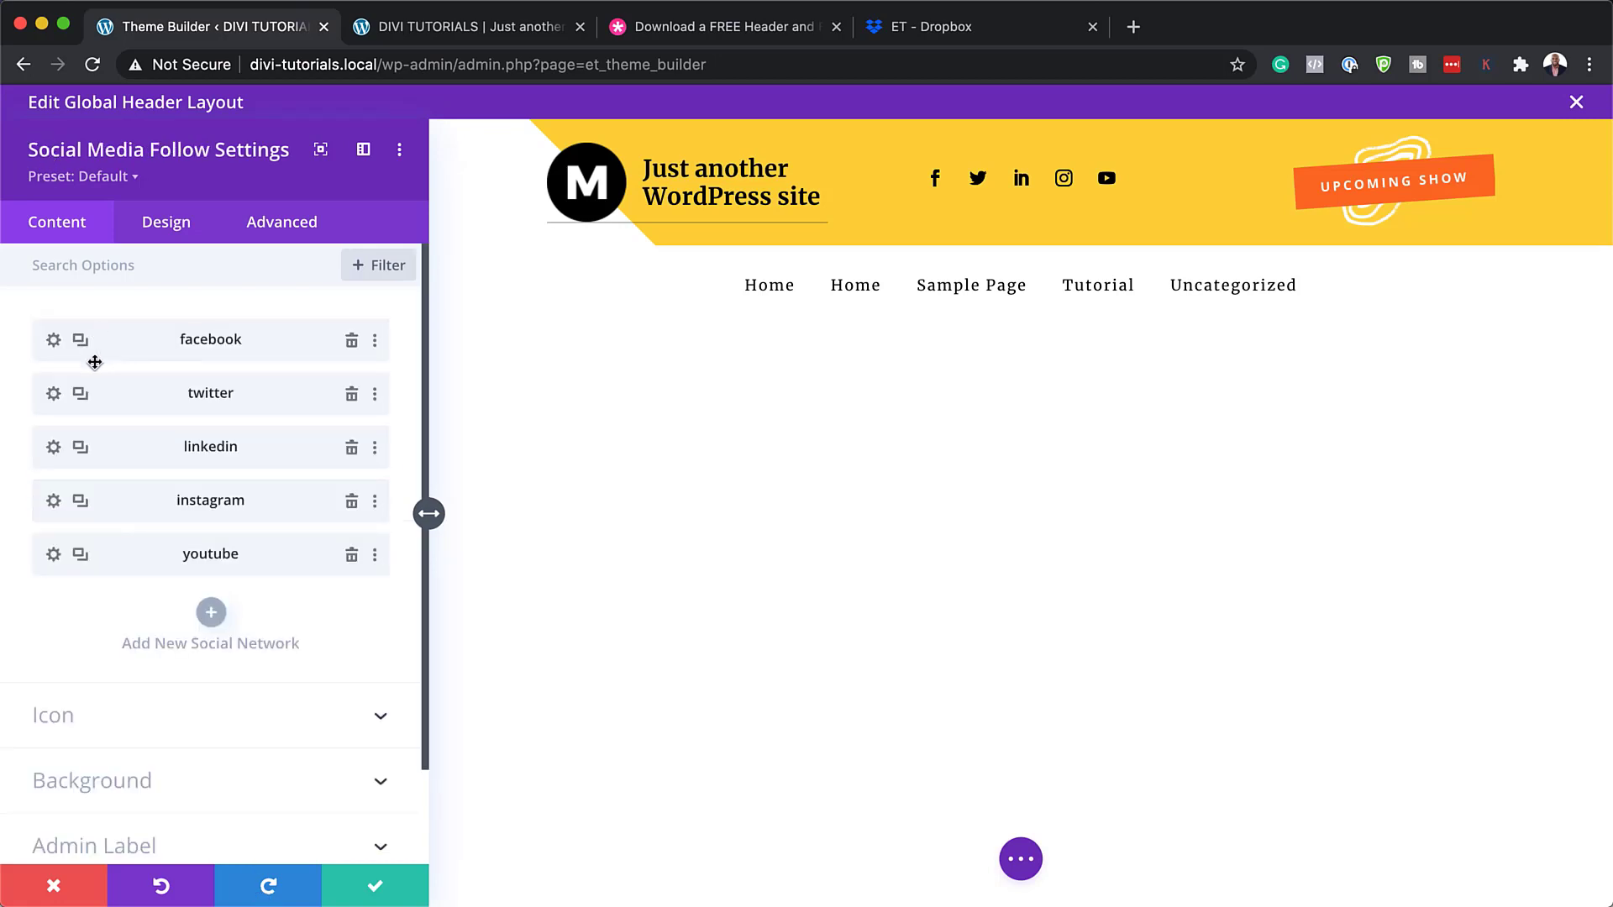
click(55, 395)
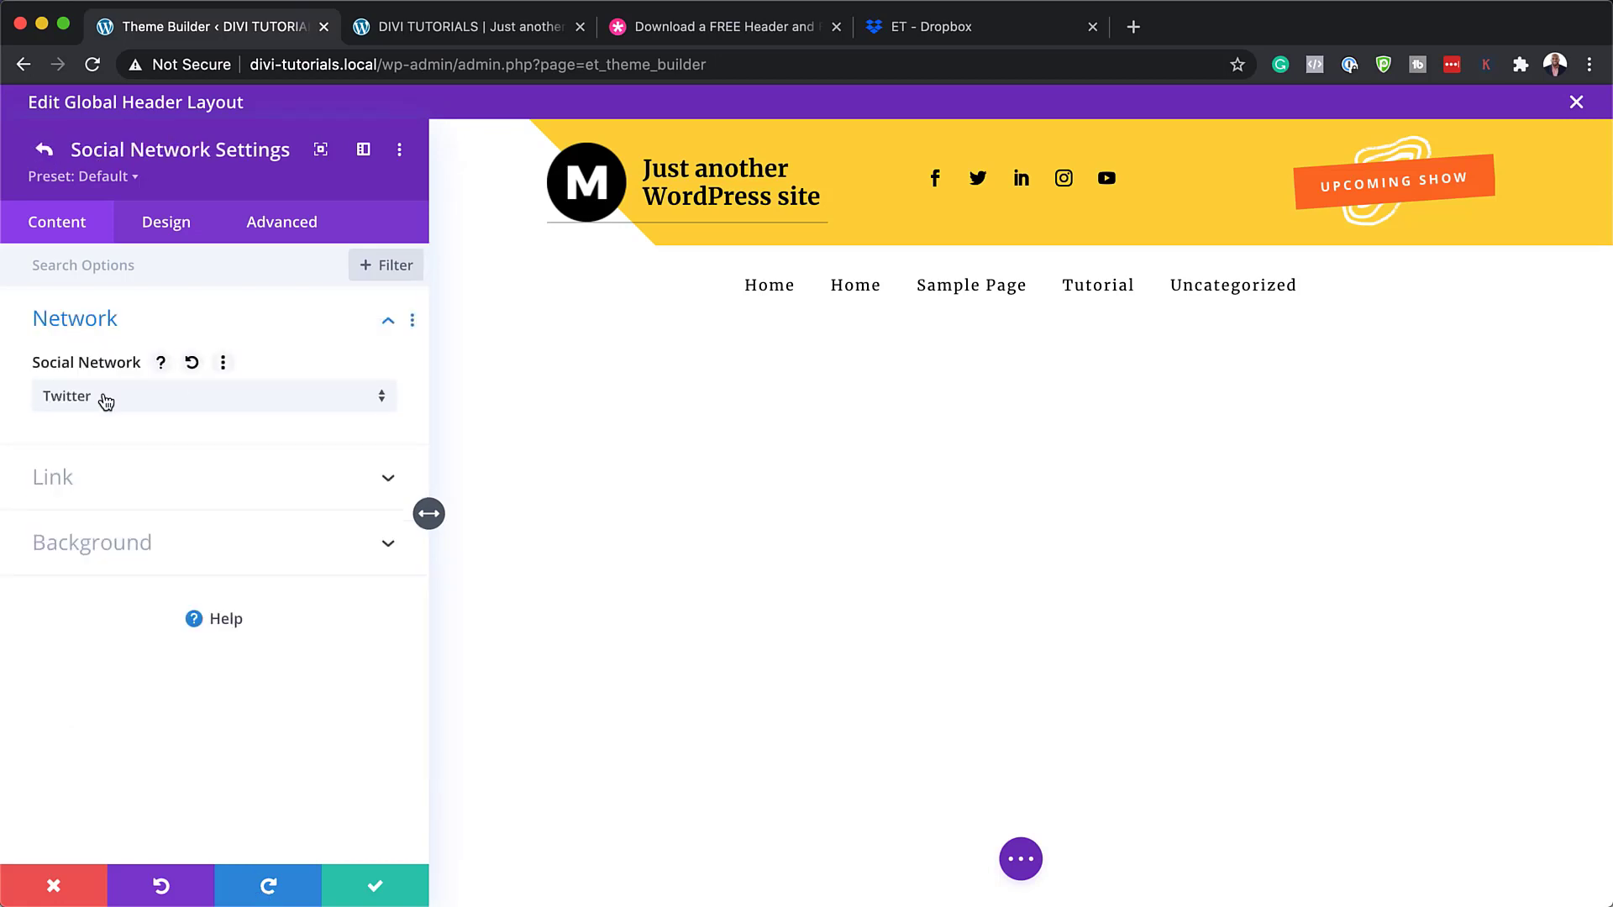
click(47, 477)
click(88, 472)
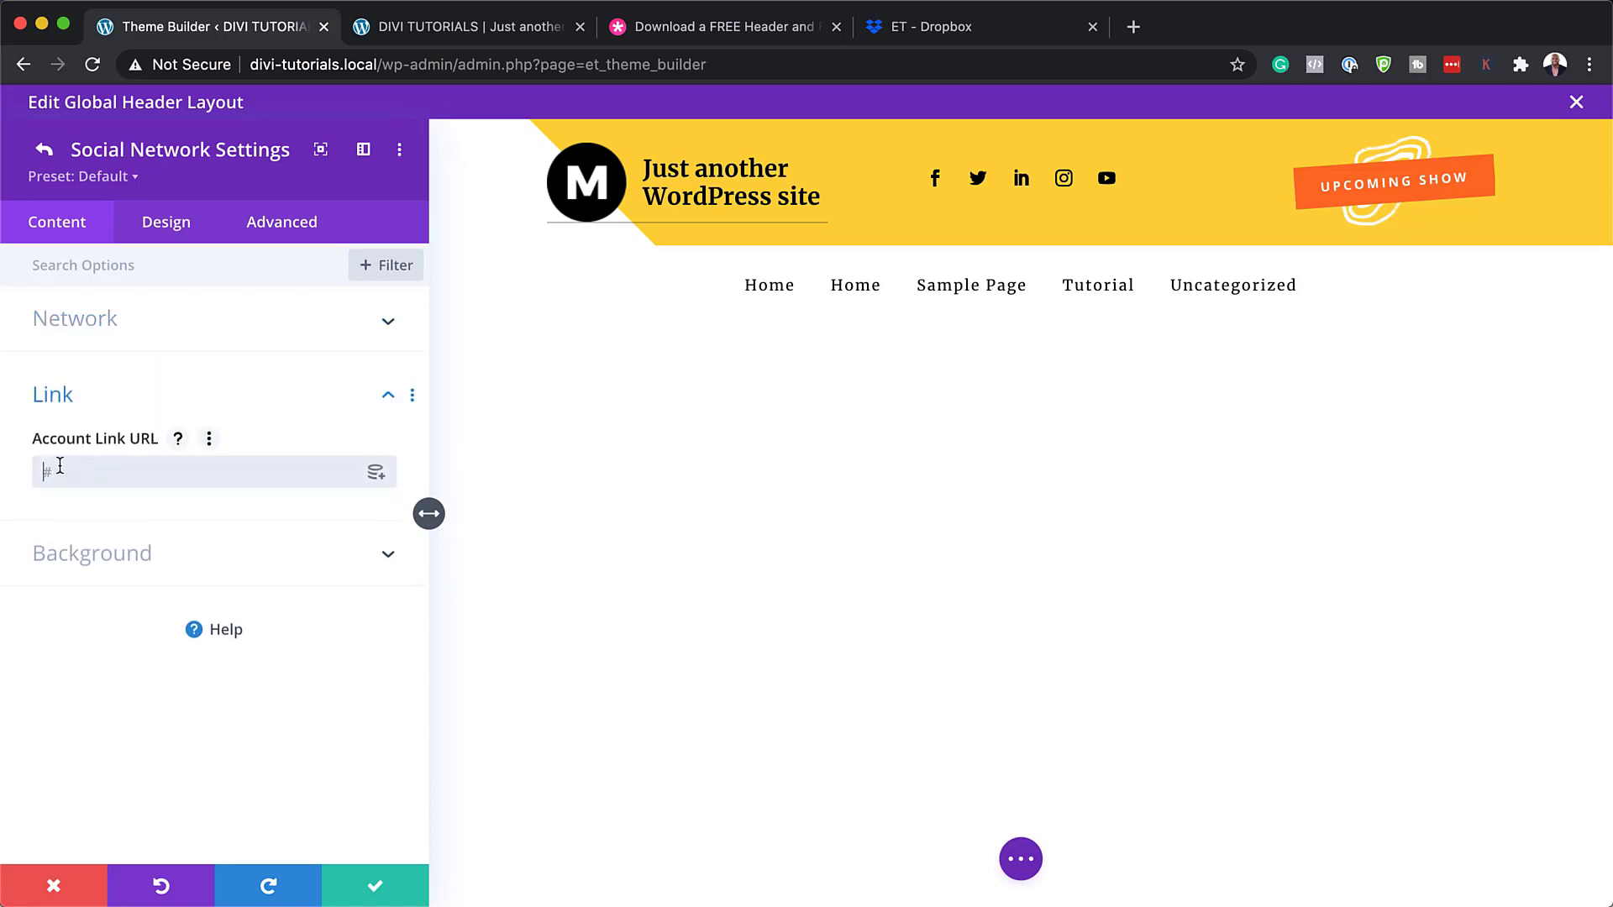
click(44, 150)
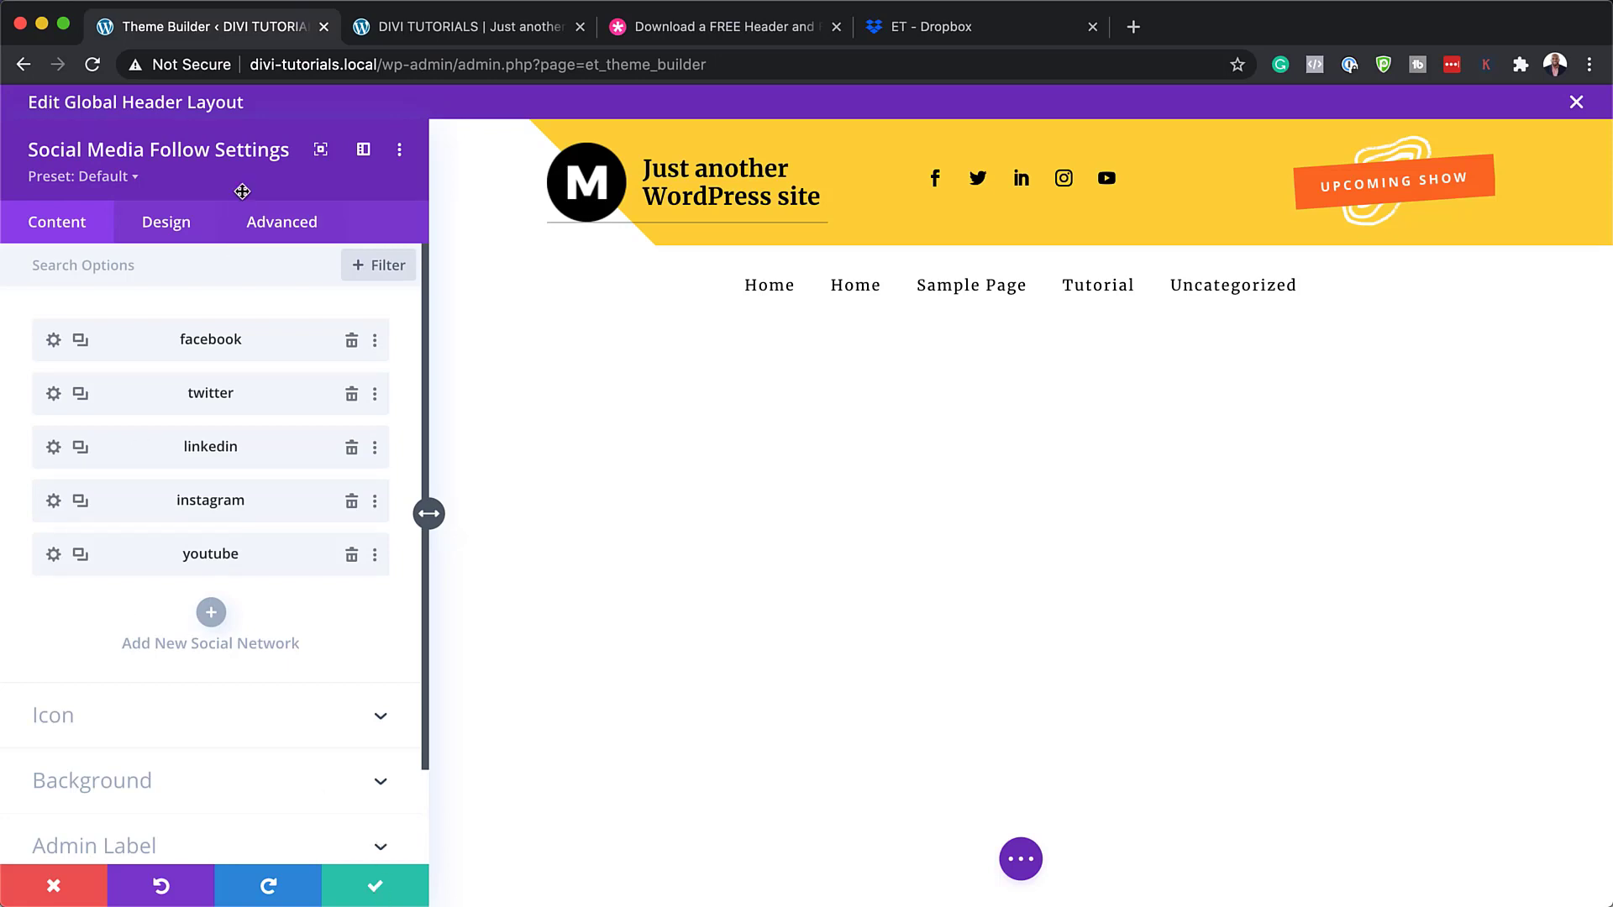
Try red and purple on the header social icons, settle on black, and save the module
click(172, 223)
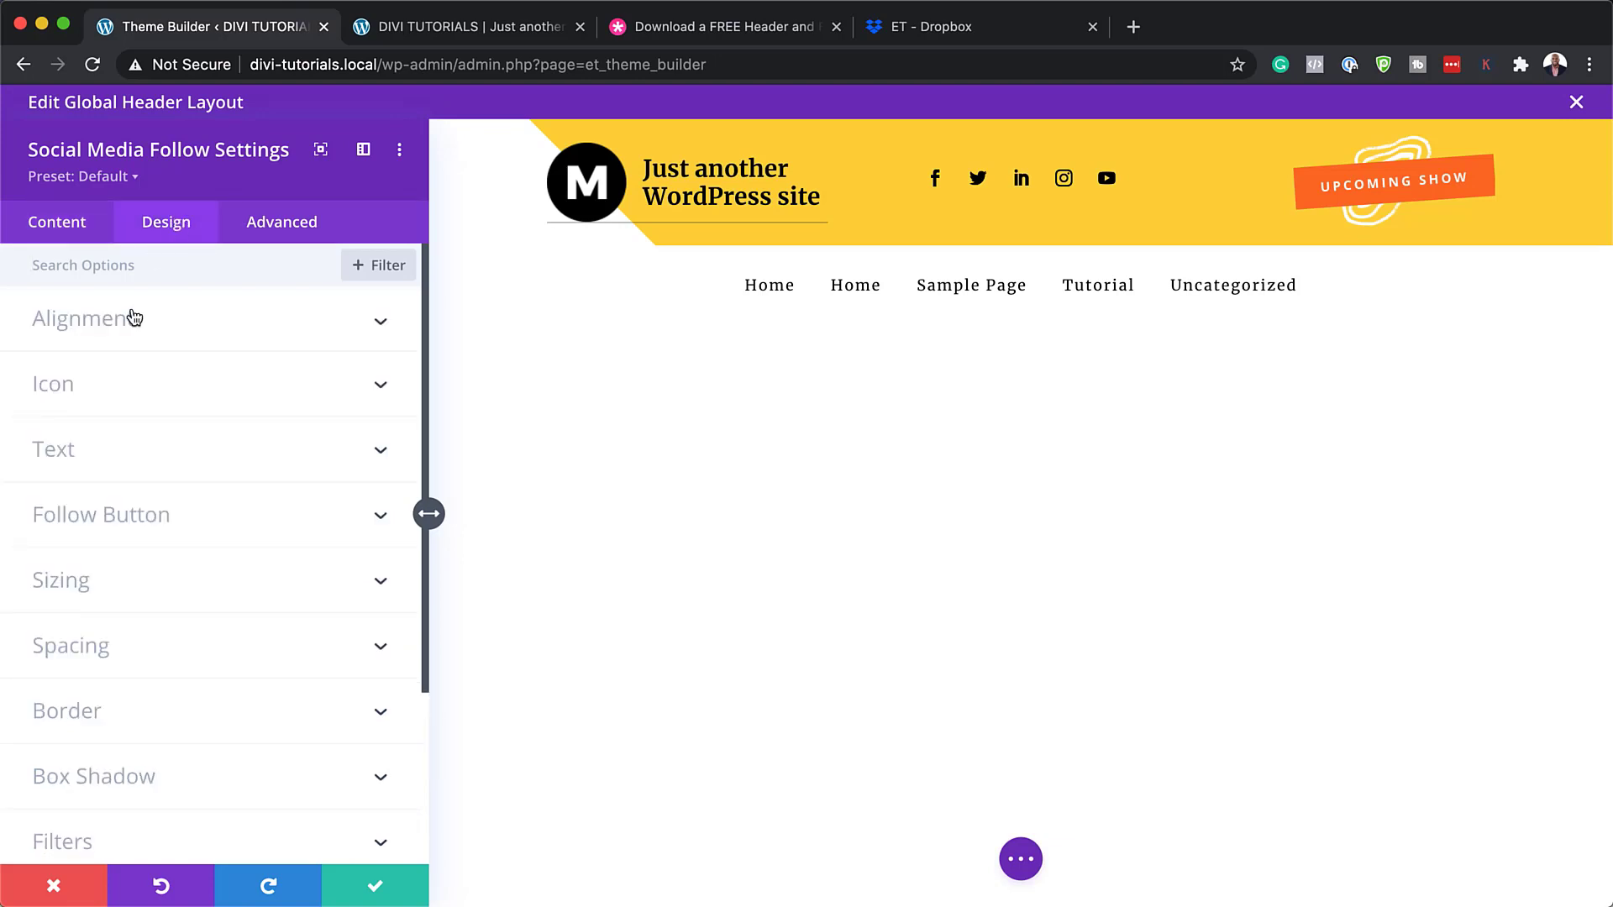
click(66, 388)
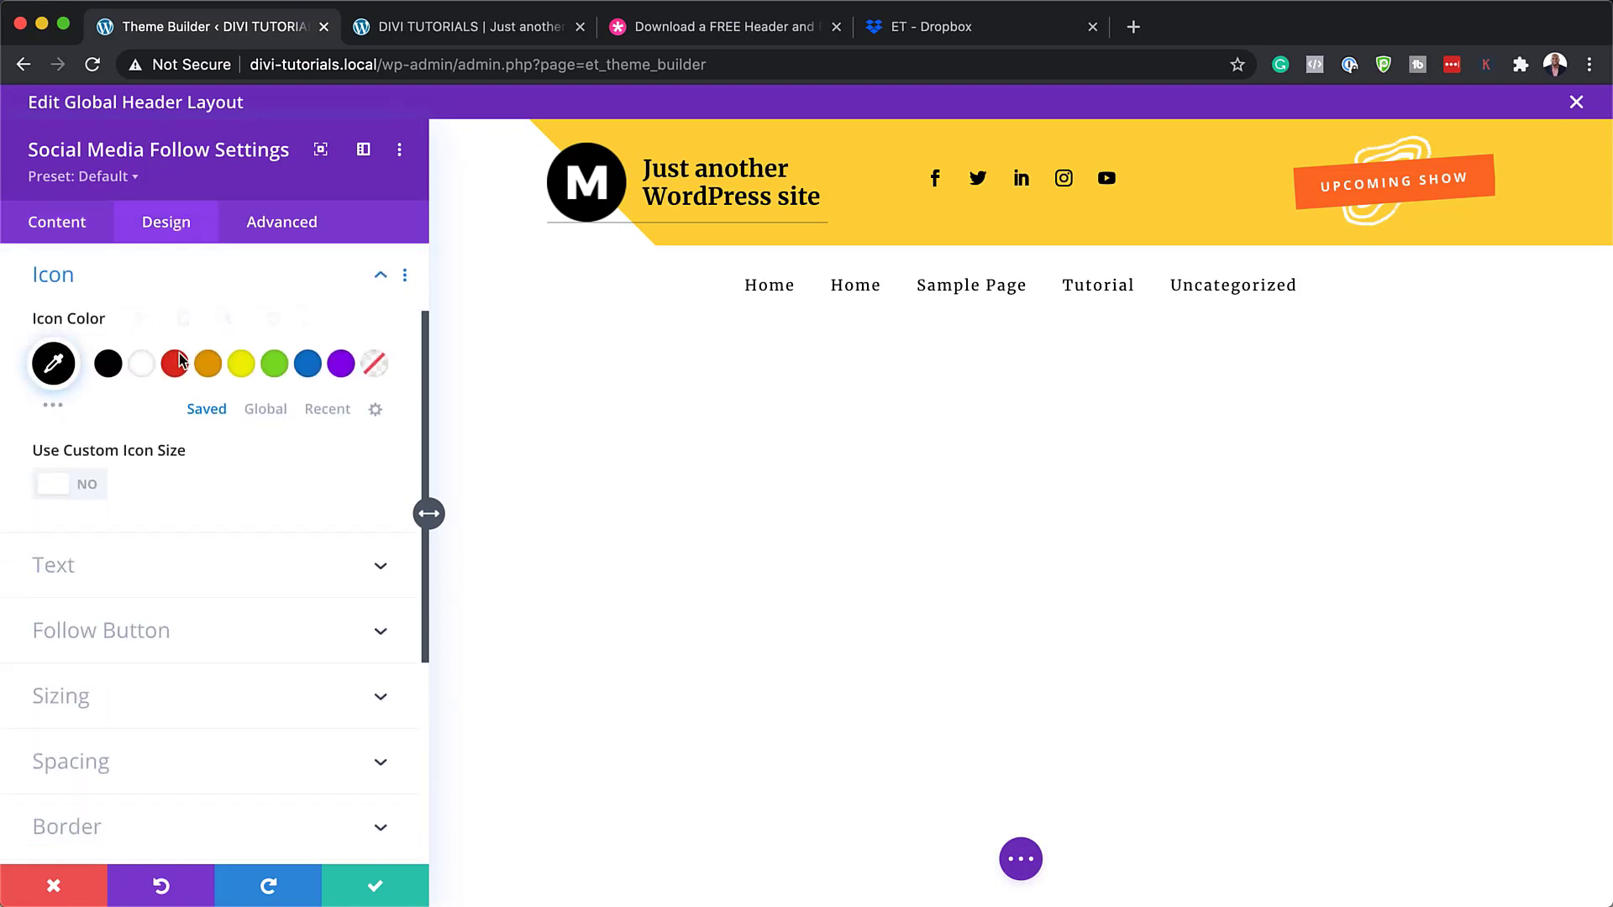
click(174, 364)
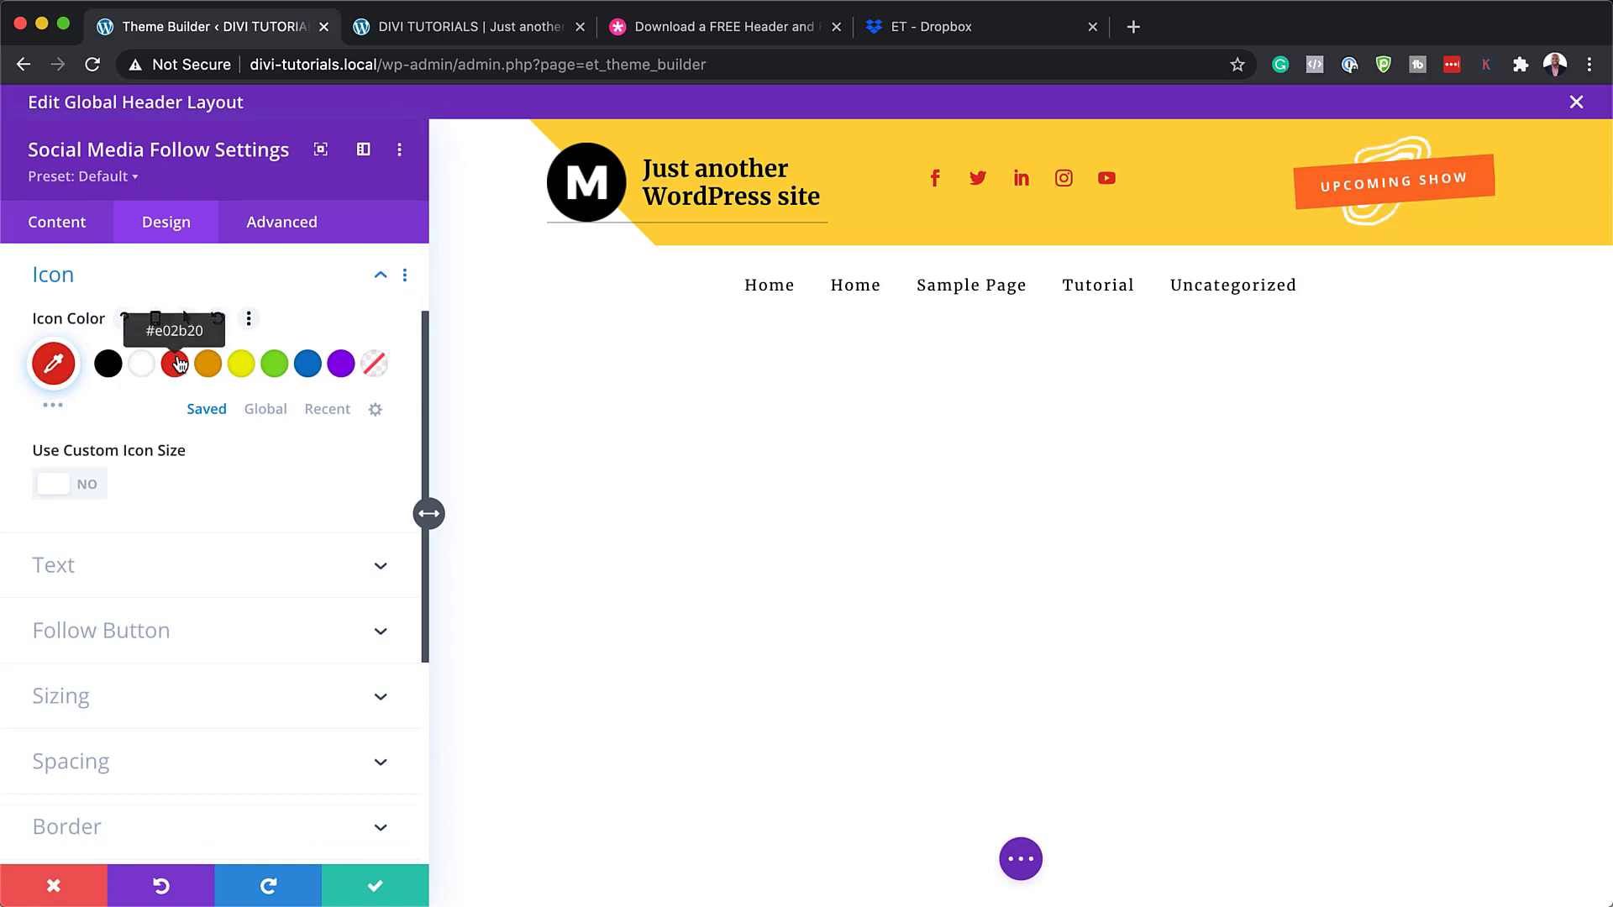
click(343, 365)
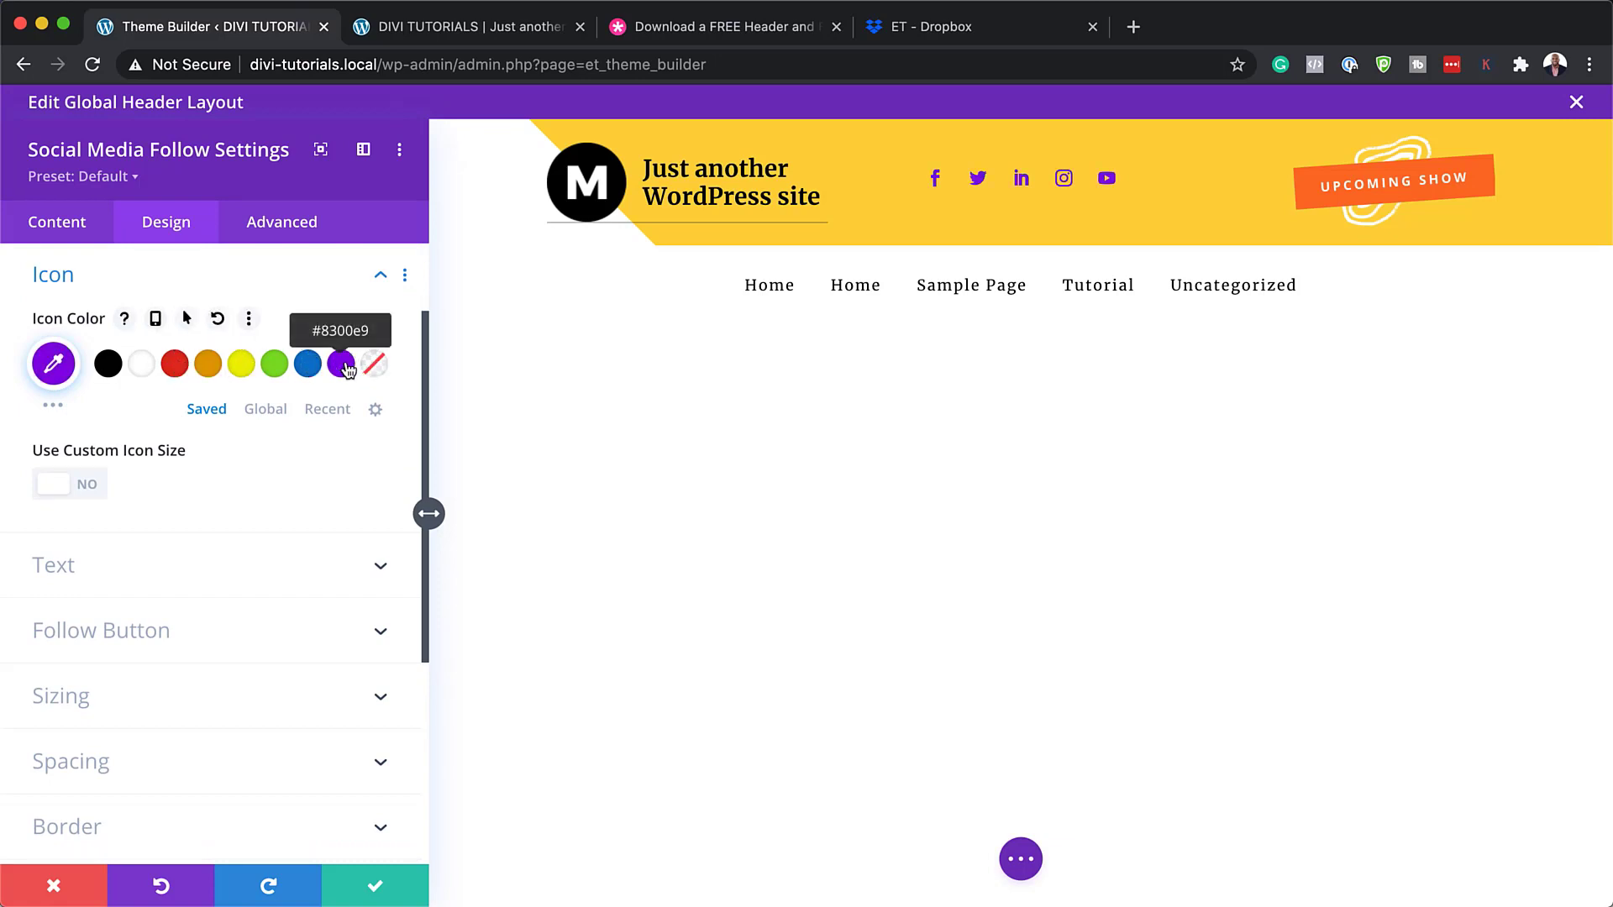
click(182, 368)
click(108, 364)
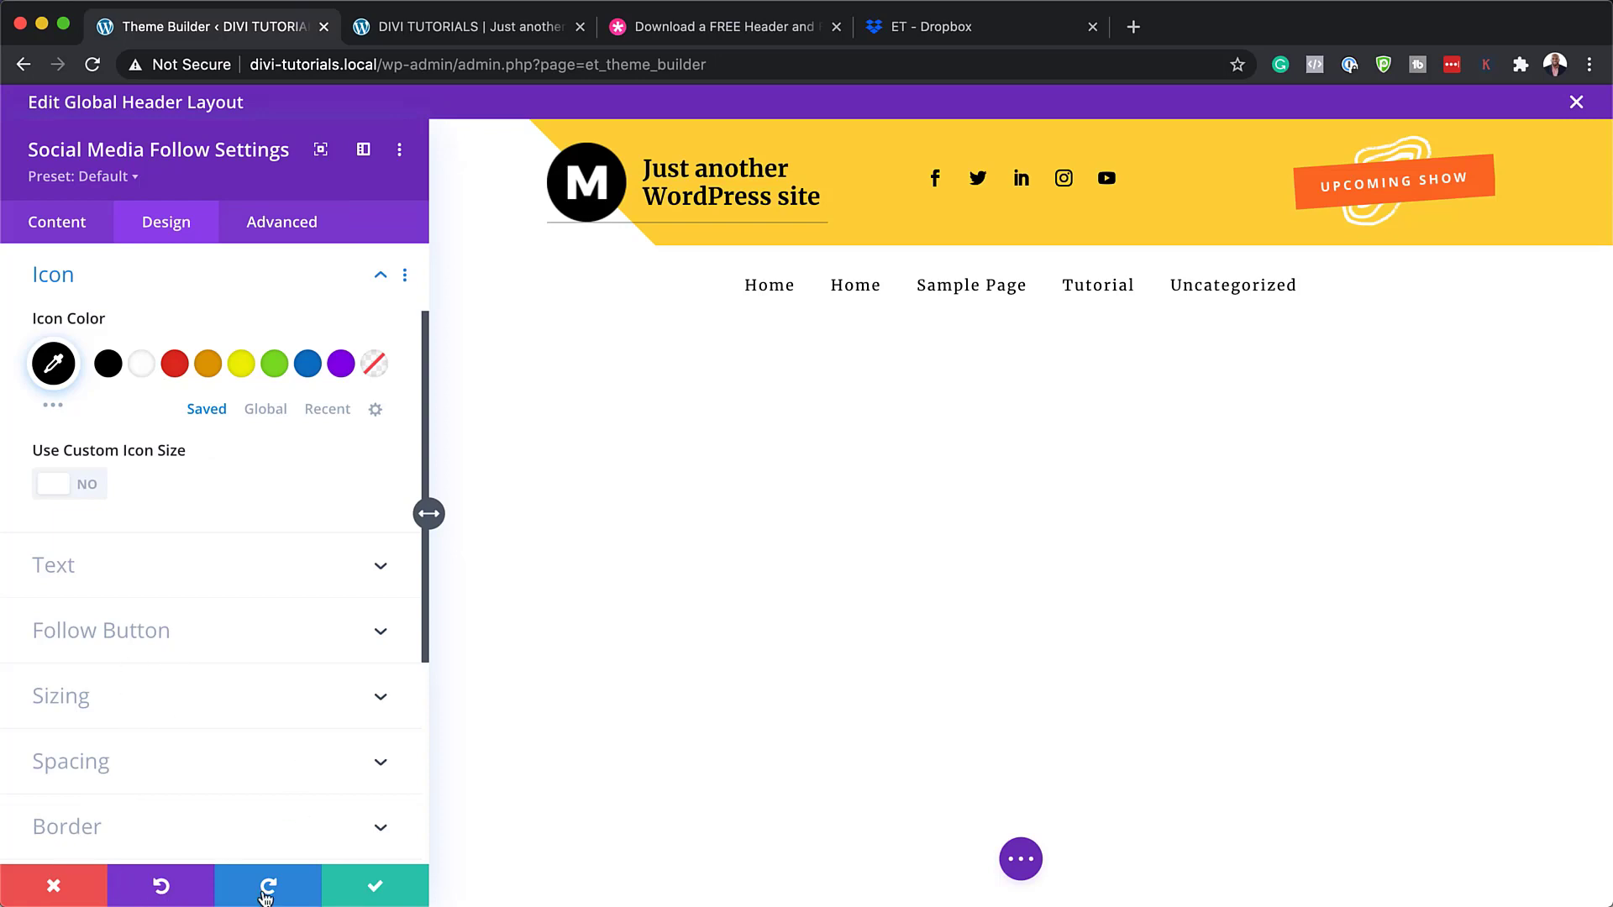
click(375, 886)
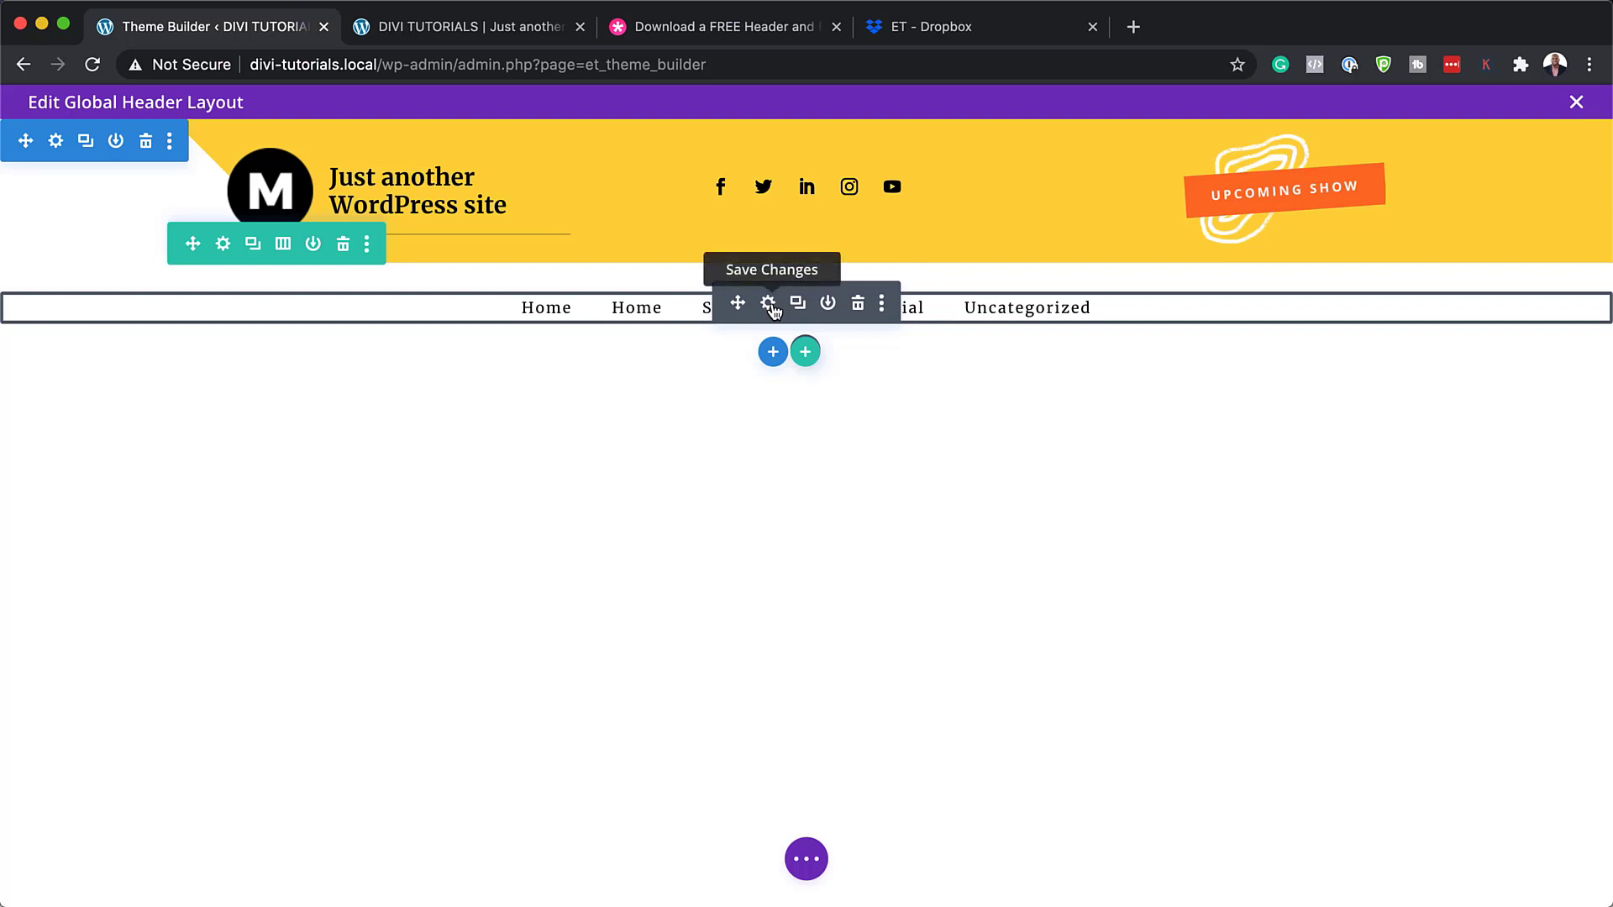
Set the header navigation menu's Menu Font to Poppins
click(768, 304)
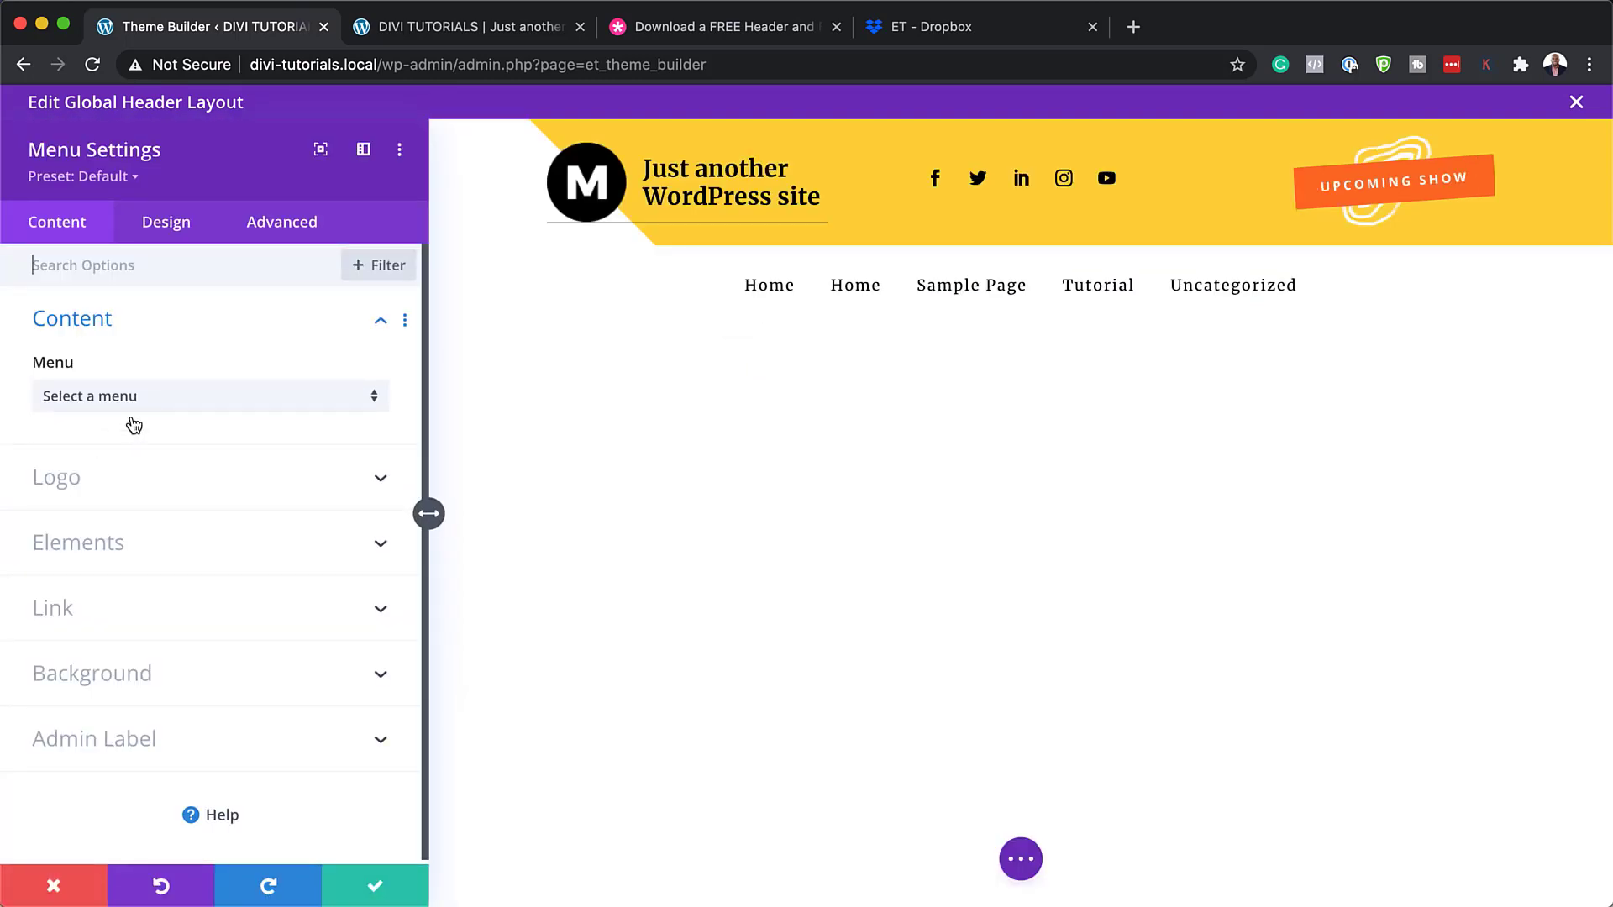
click(179, 404)
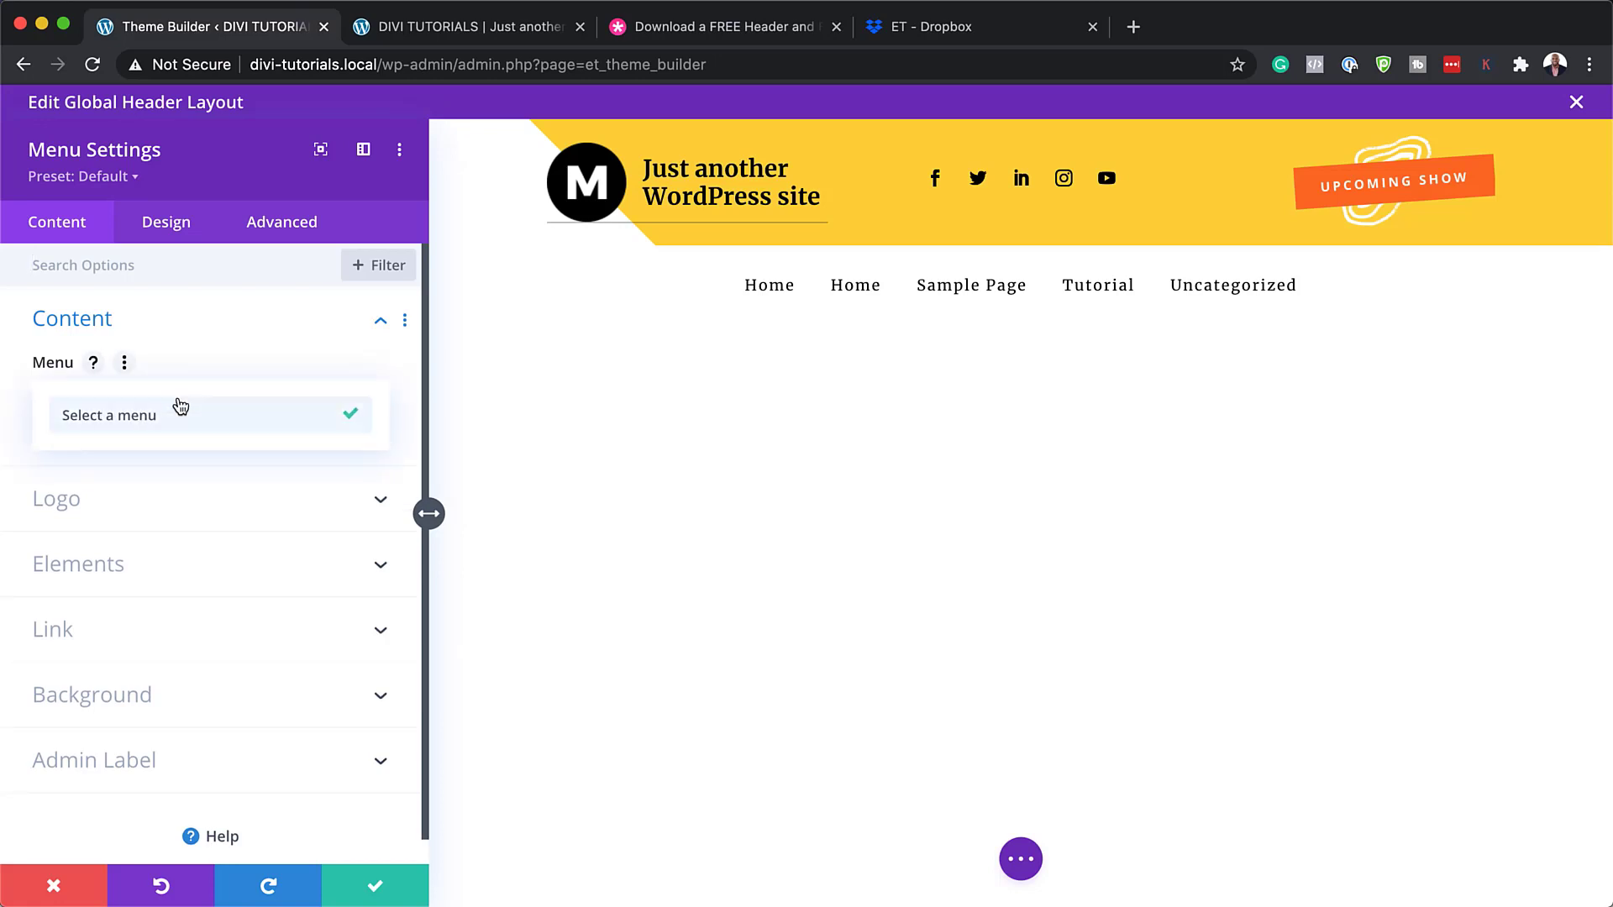
click(151, 418)
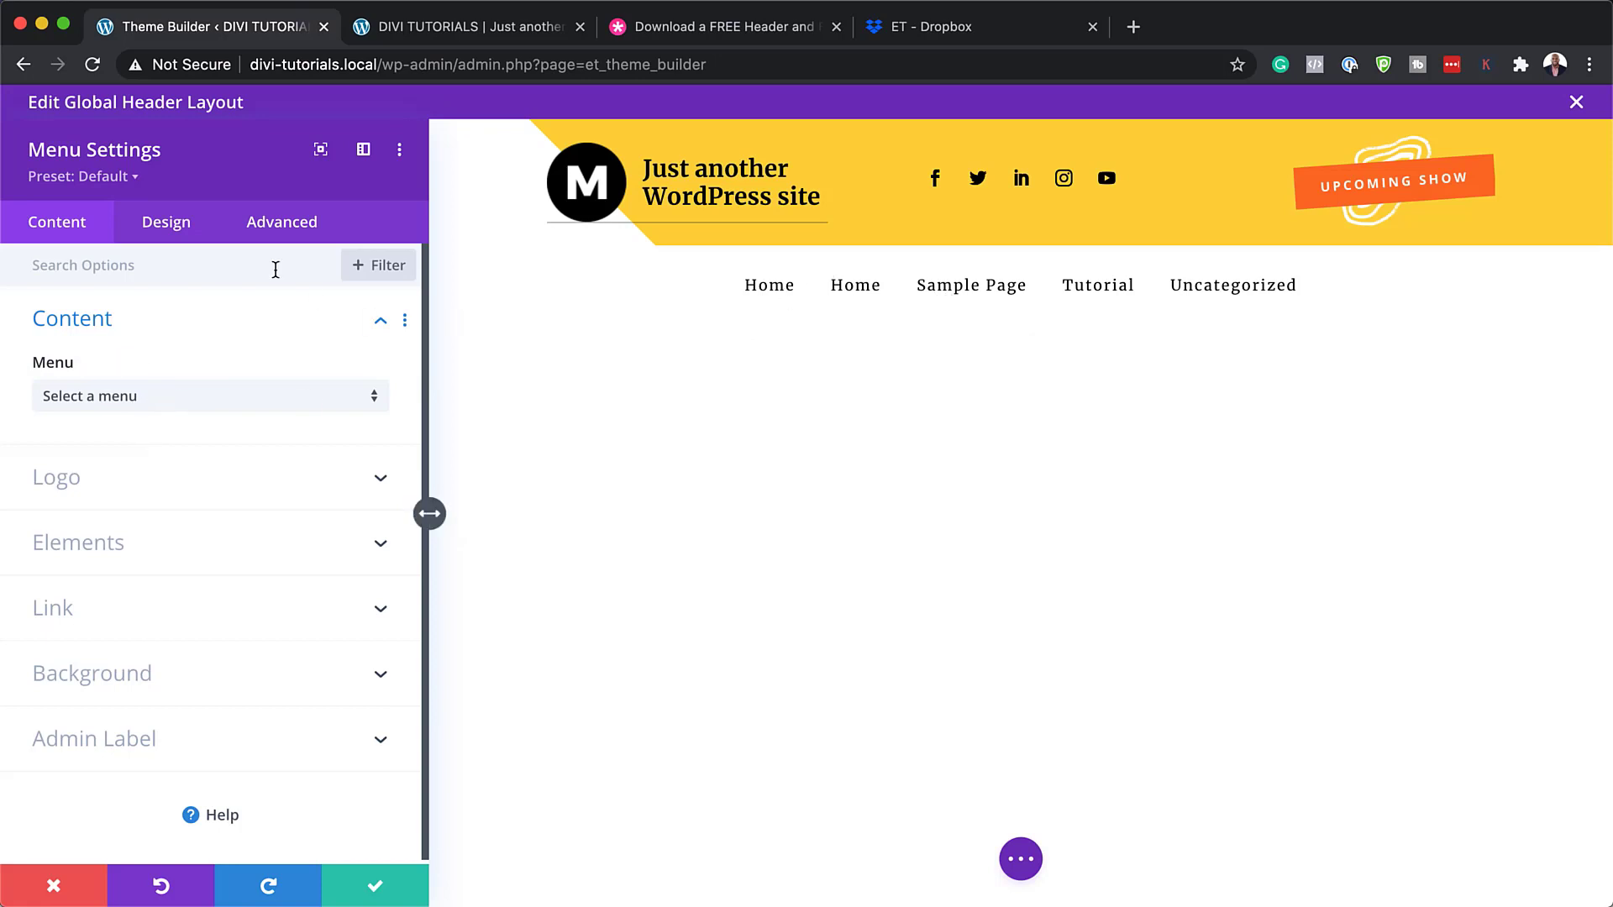
click(177, 235)
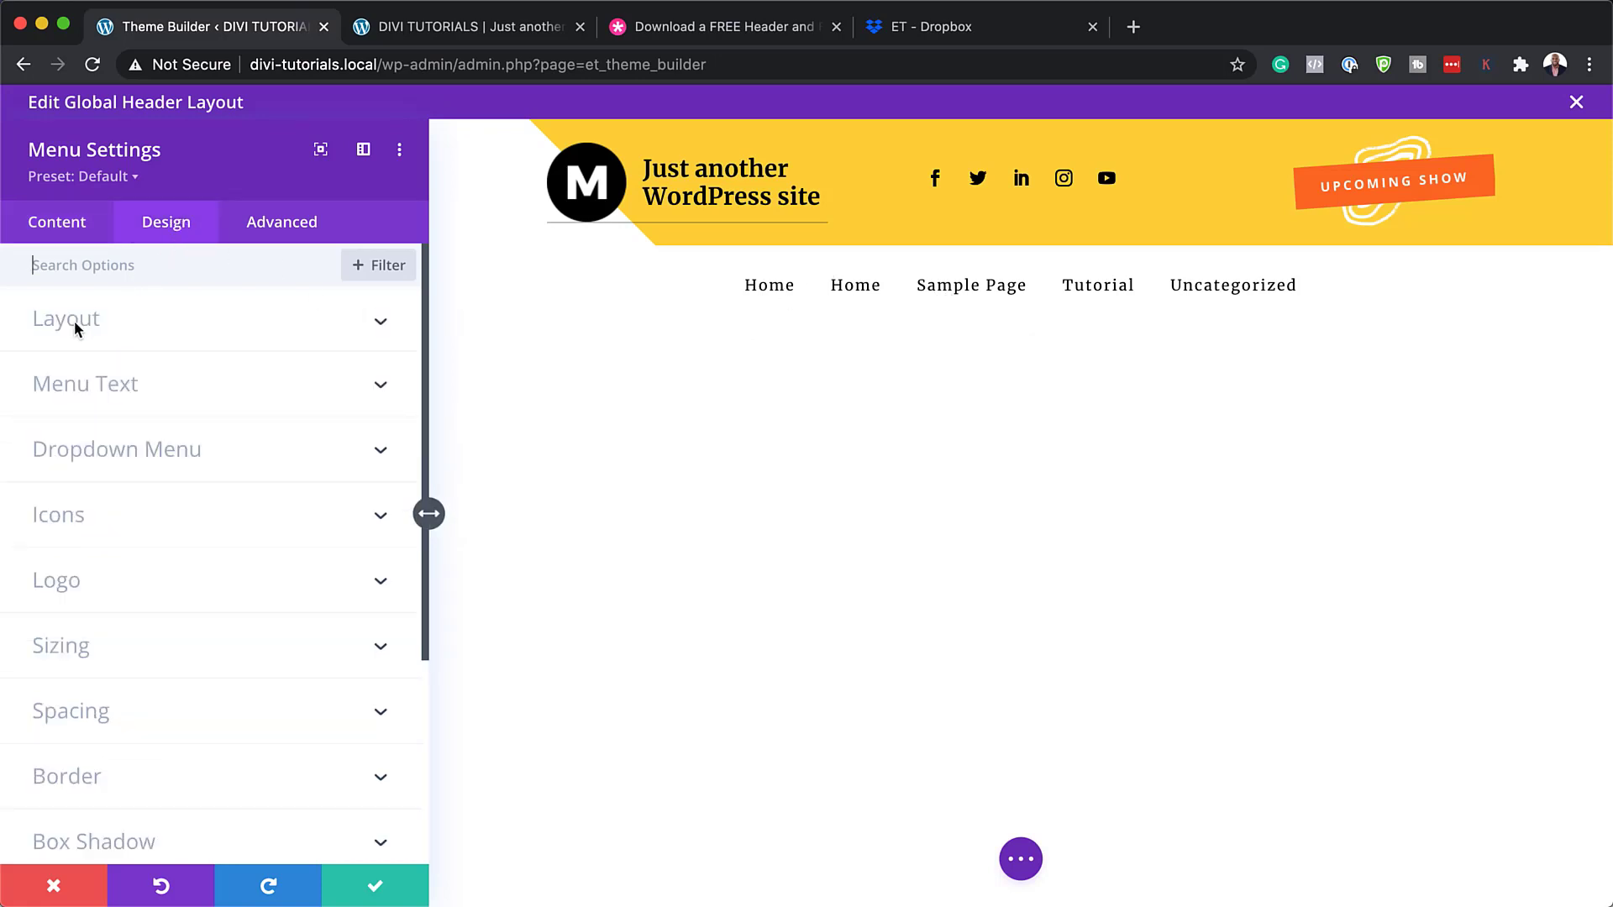
click(113, 391)
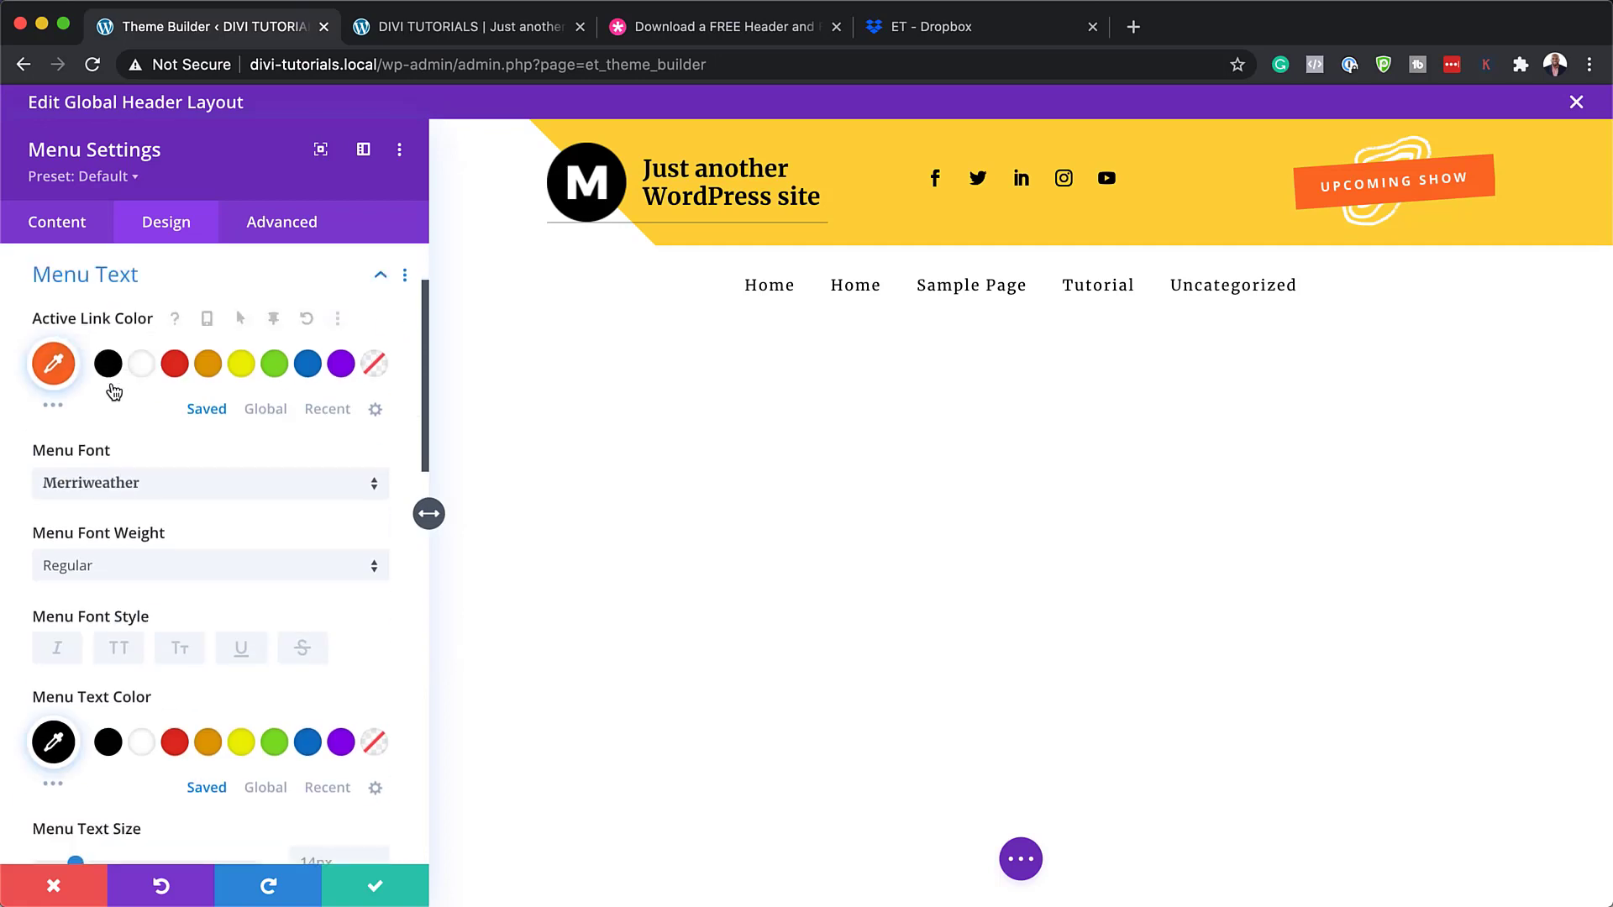
click(164, 493)
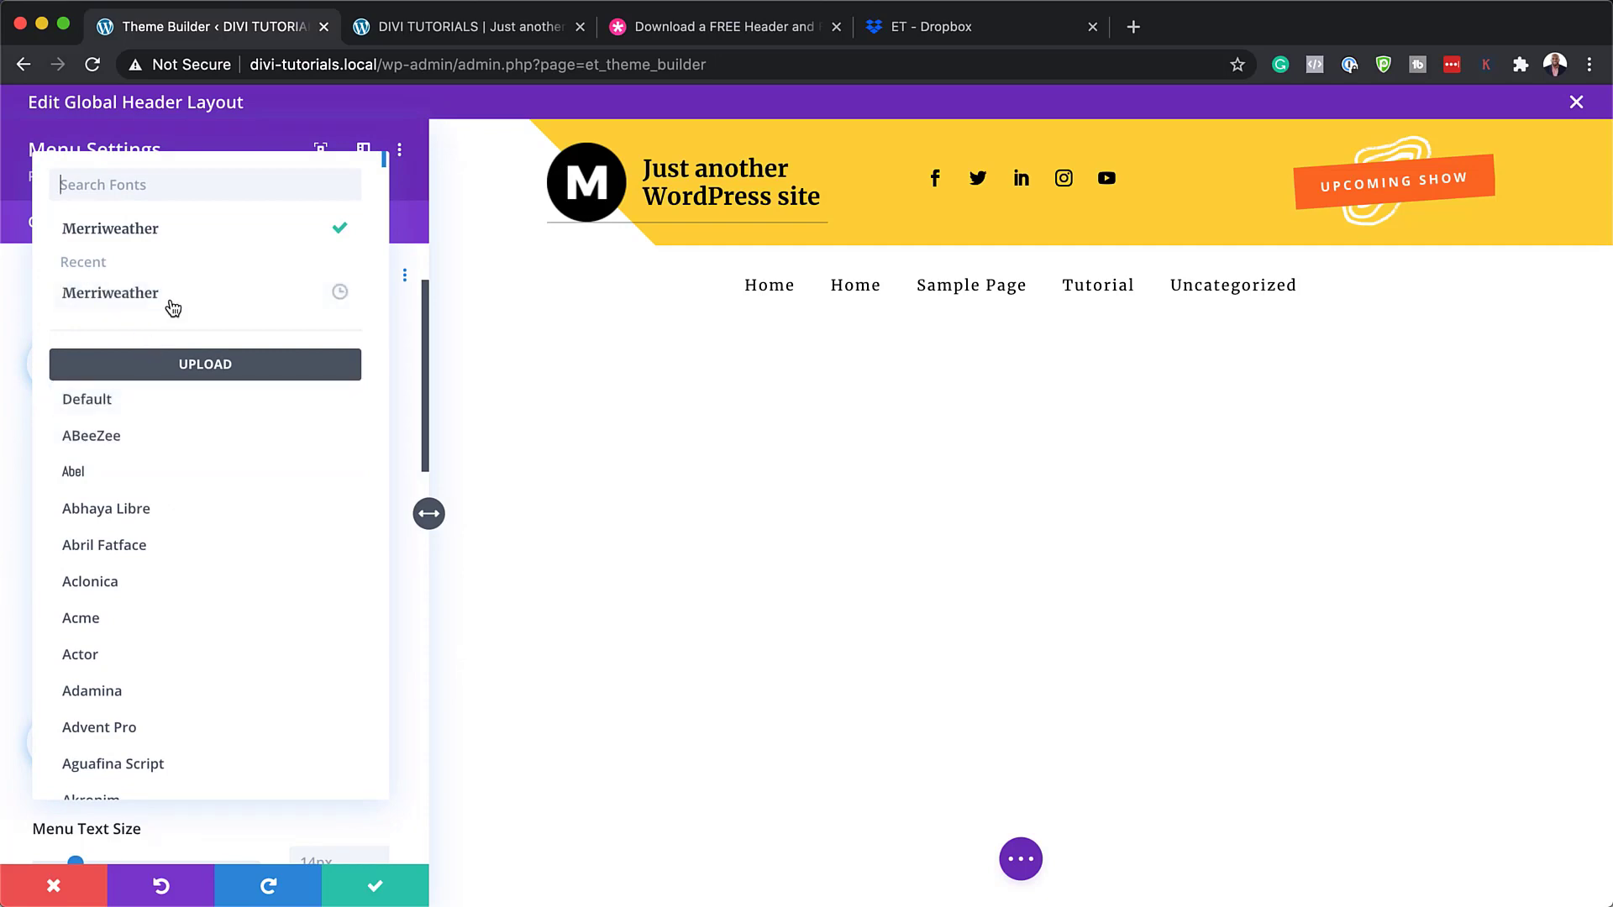
text(popp)
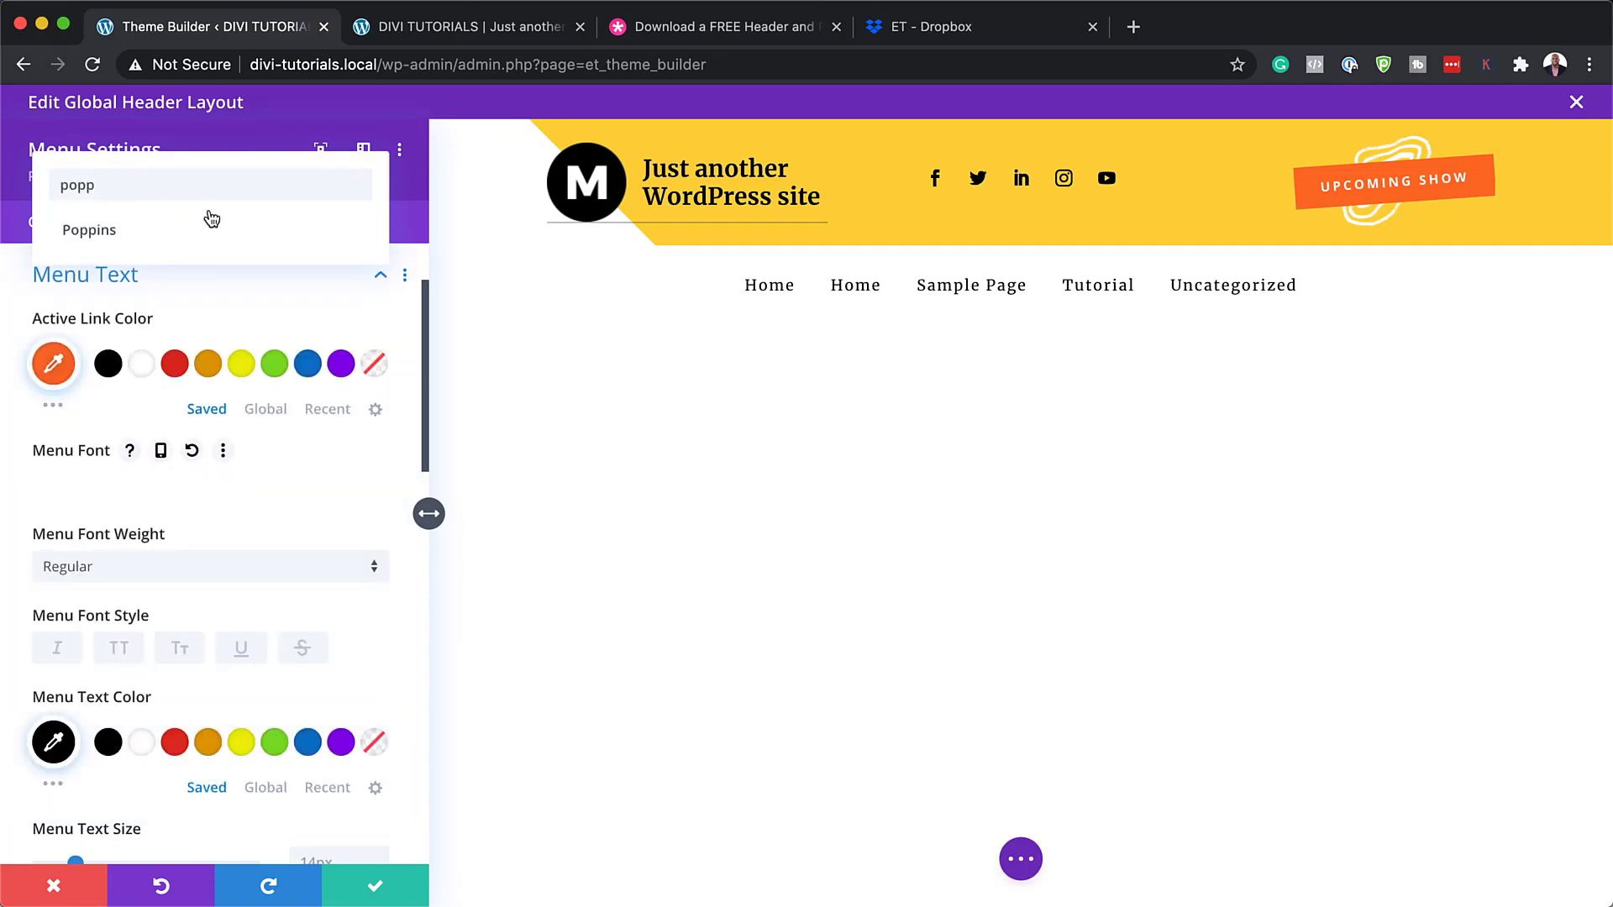
click(230, 231)
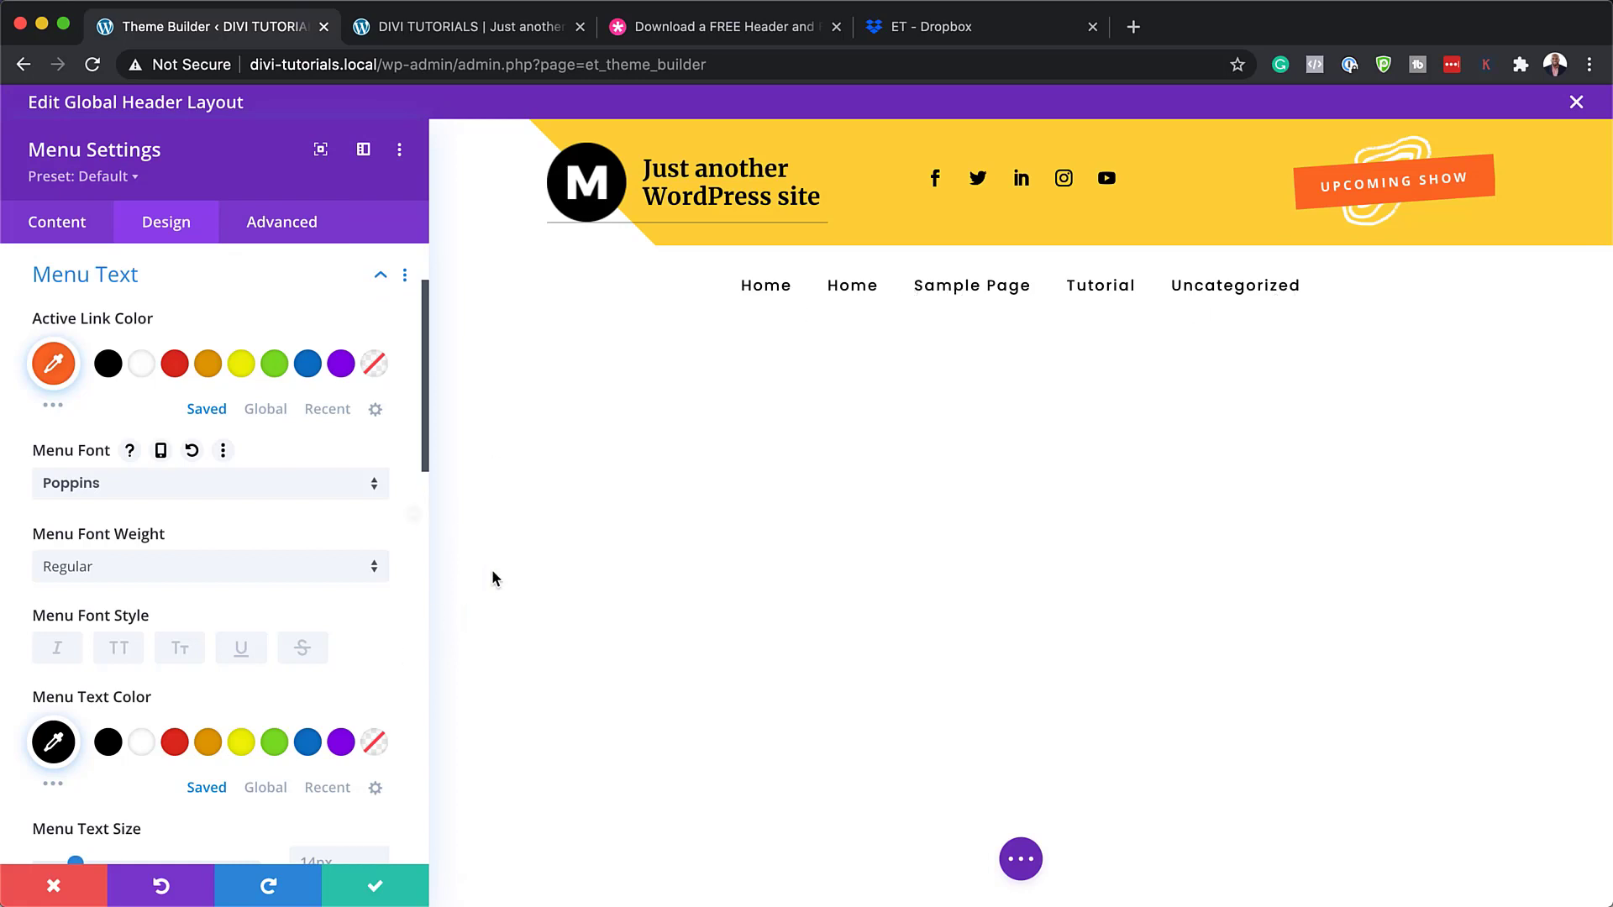
Make the header menu text red (#e02b20)
scroll(369, 664, down, 1)
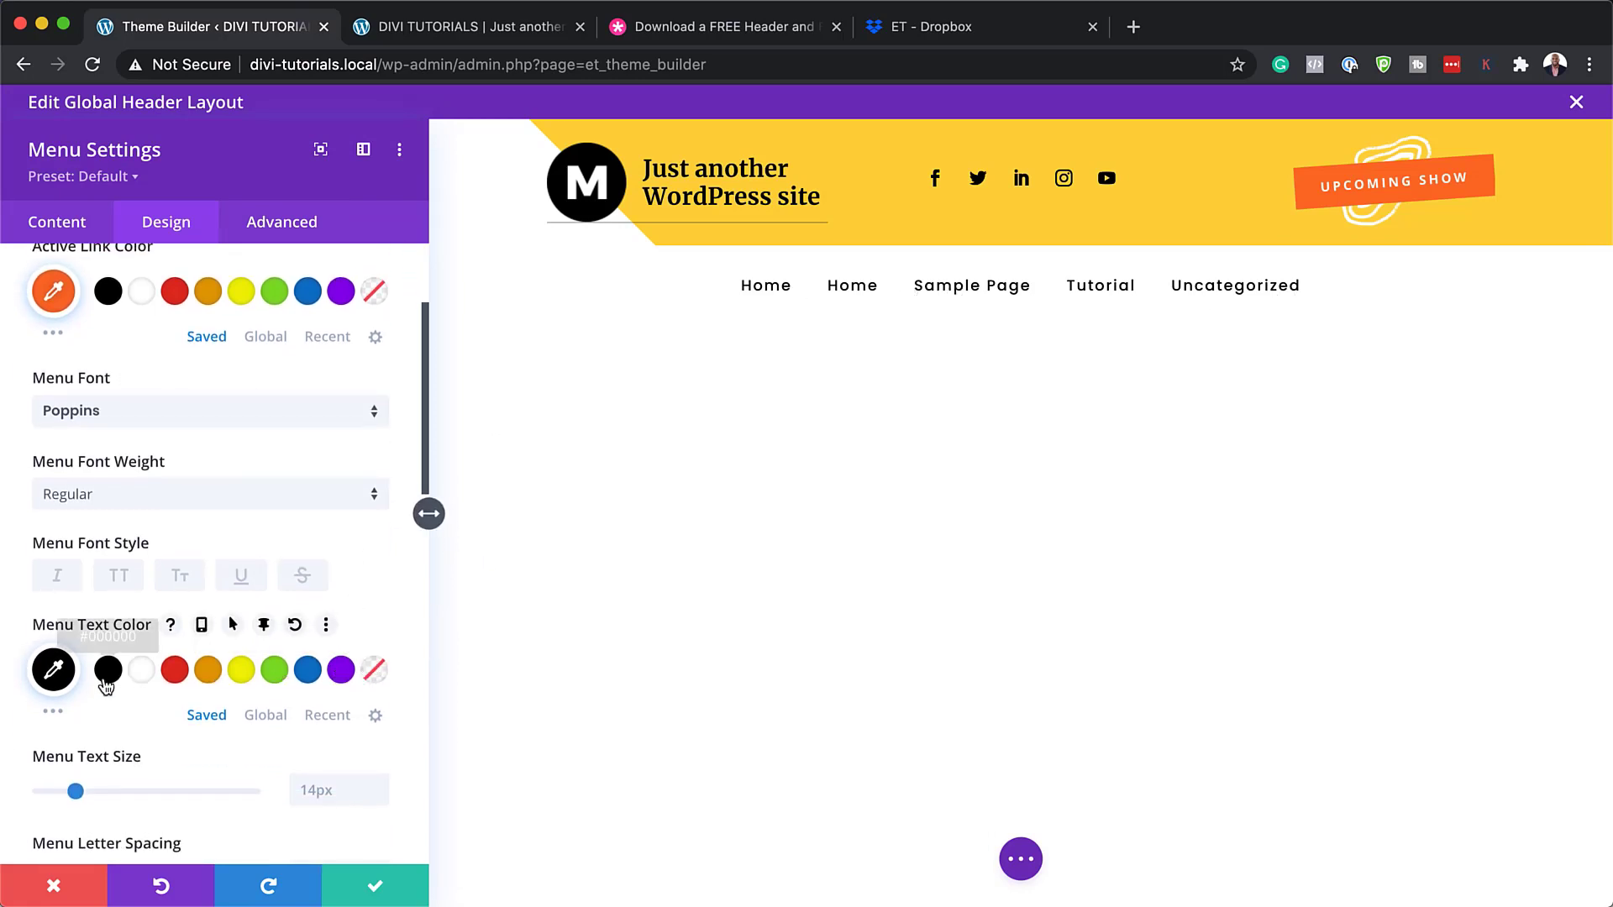
click(176, 672)
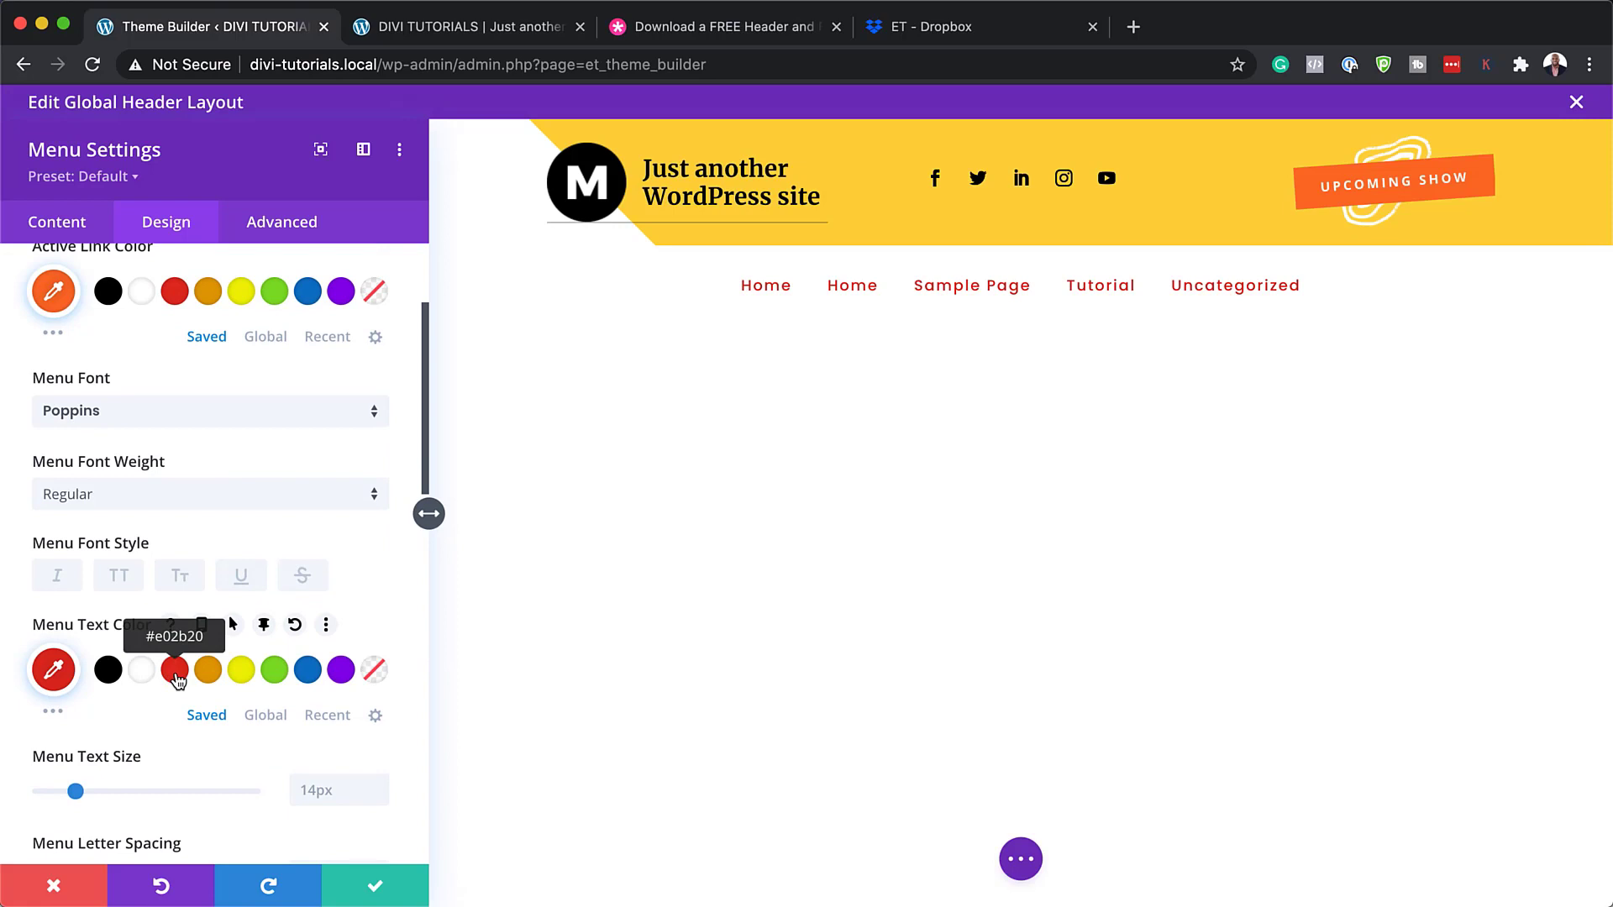
scroll(255, 557, up, 1)
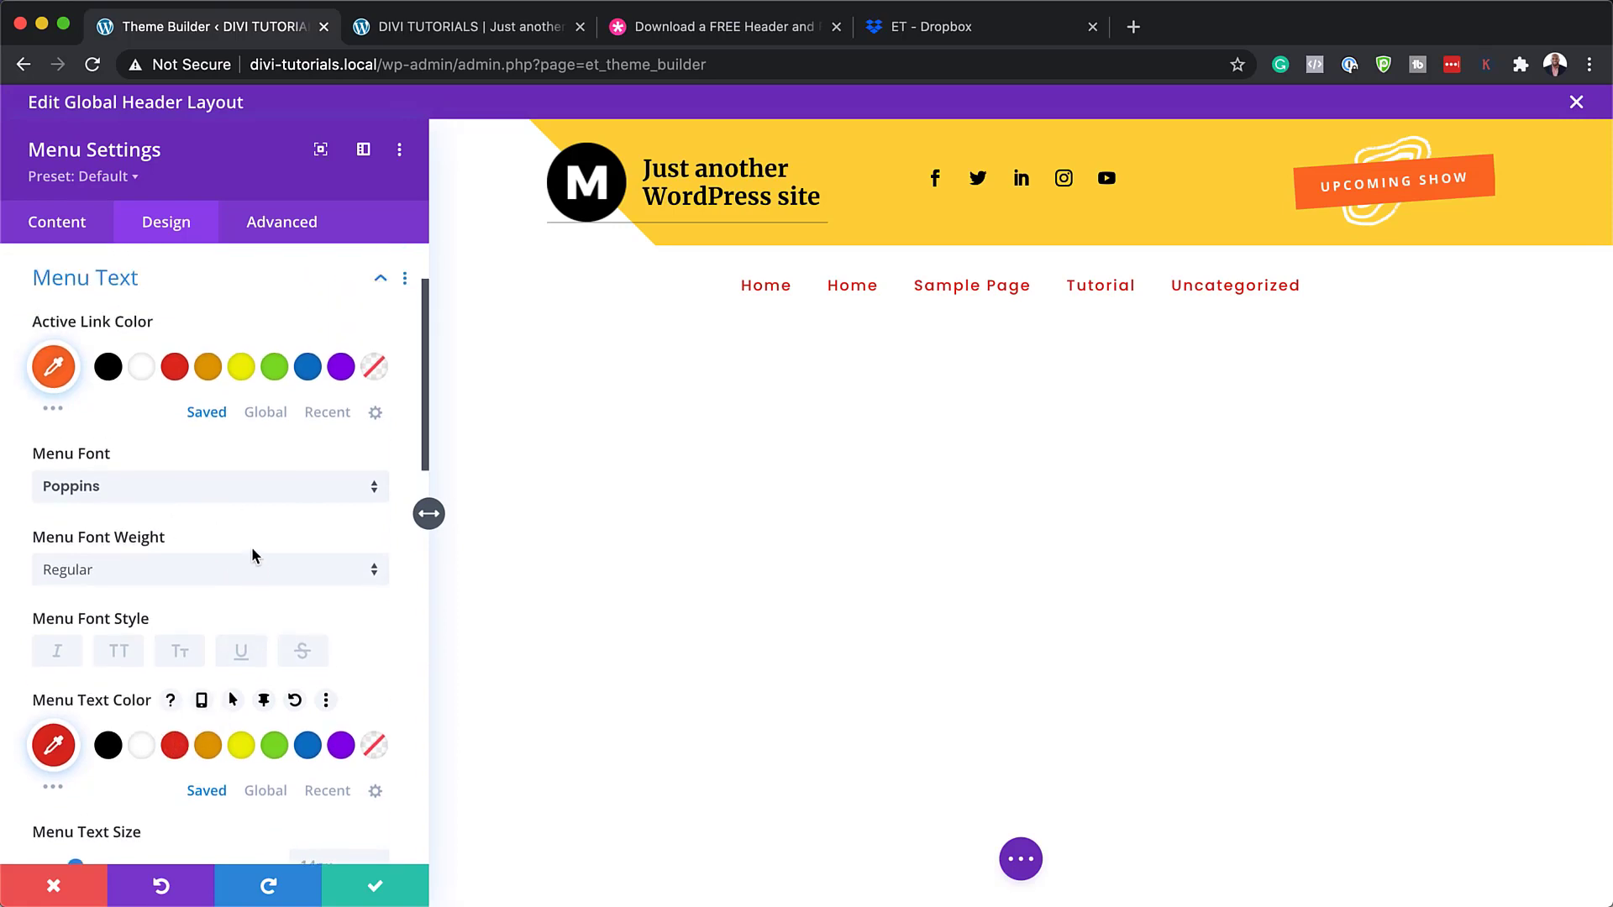
Discard the menu font and colour edits and exit the global header editor
click(54, 887)
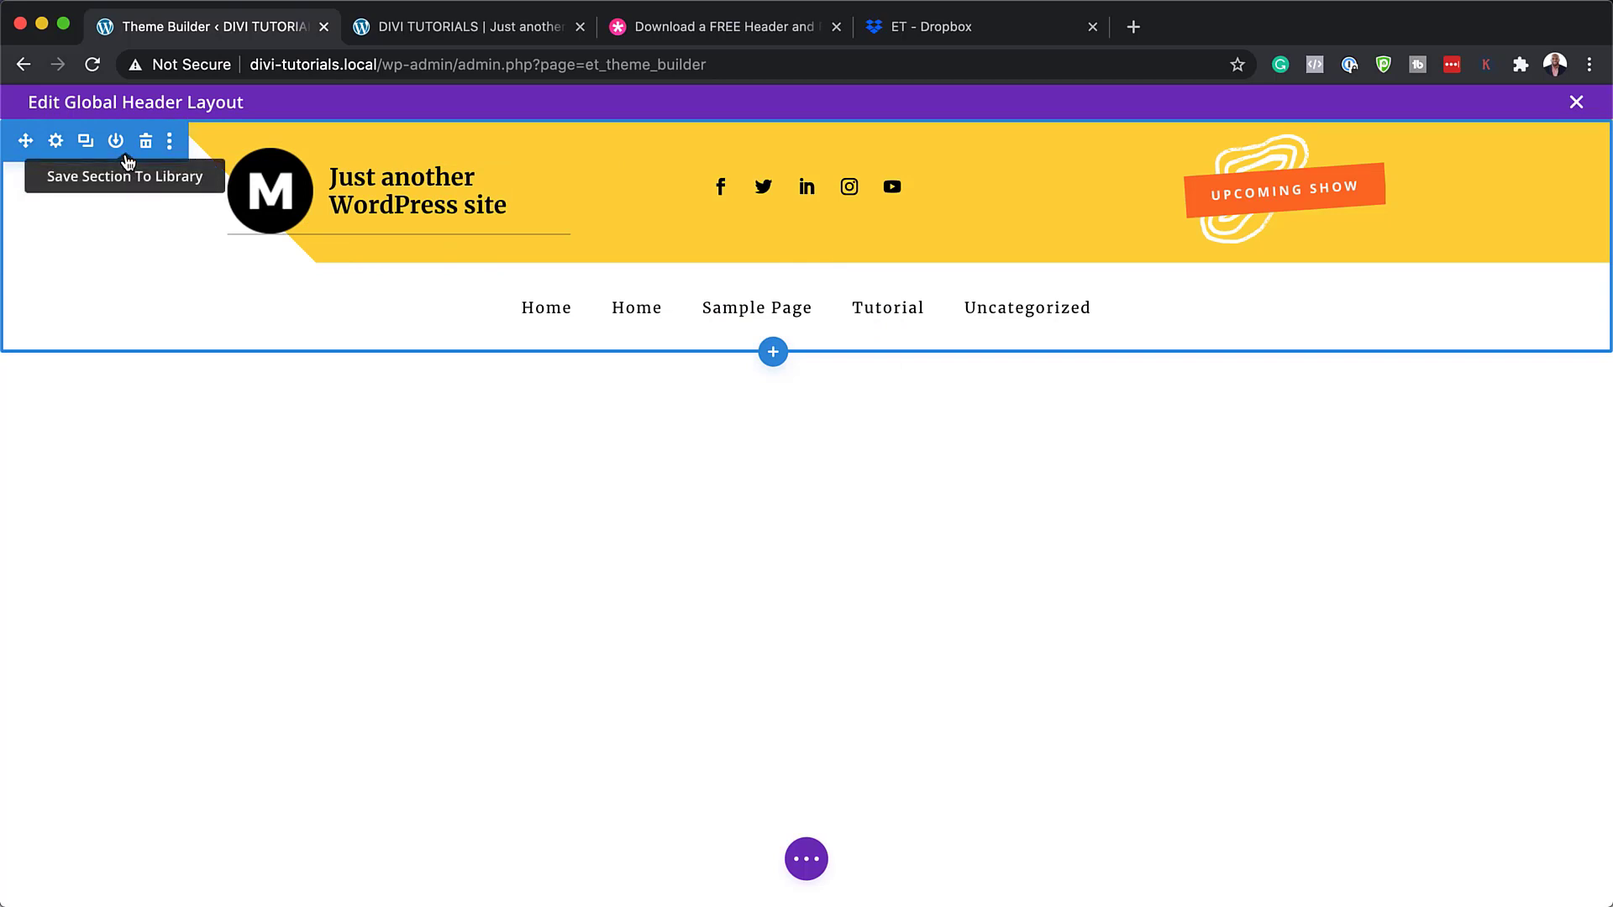
click(1576, 103)
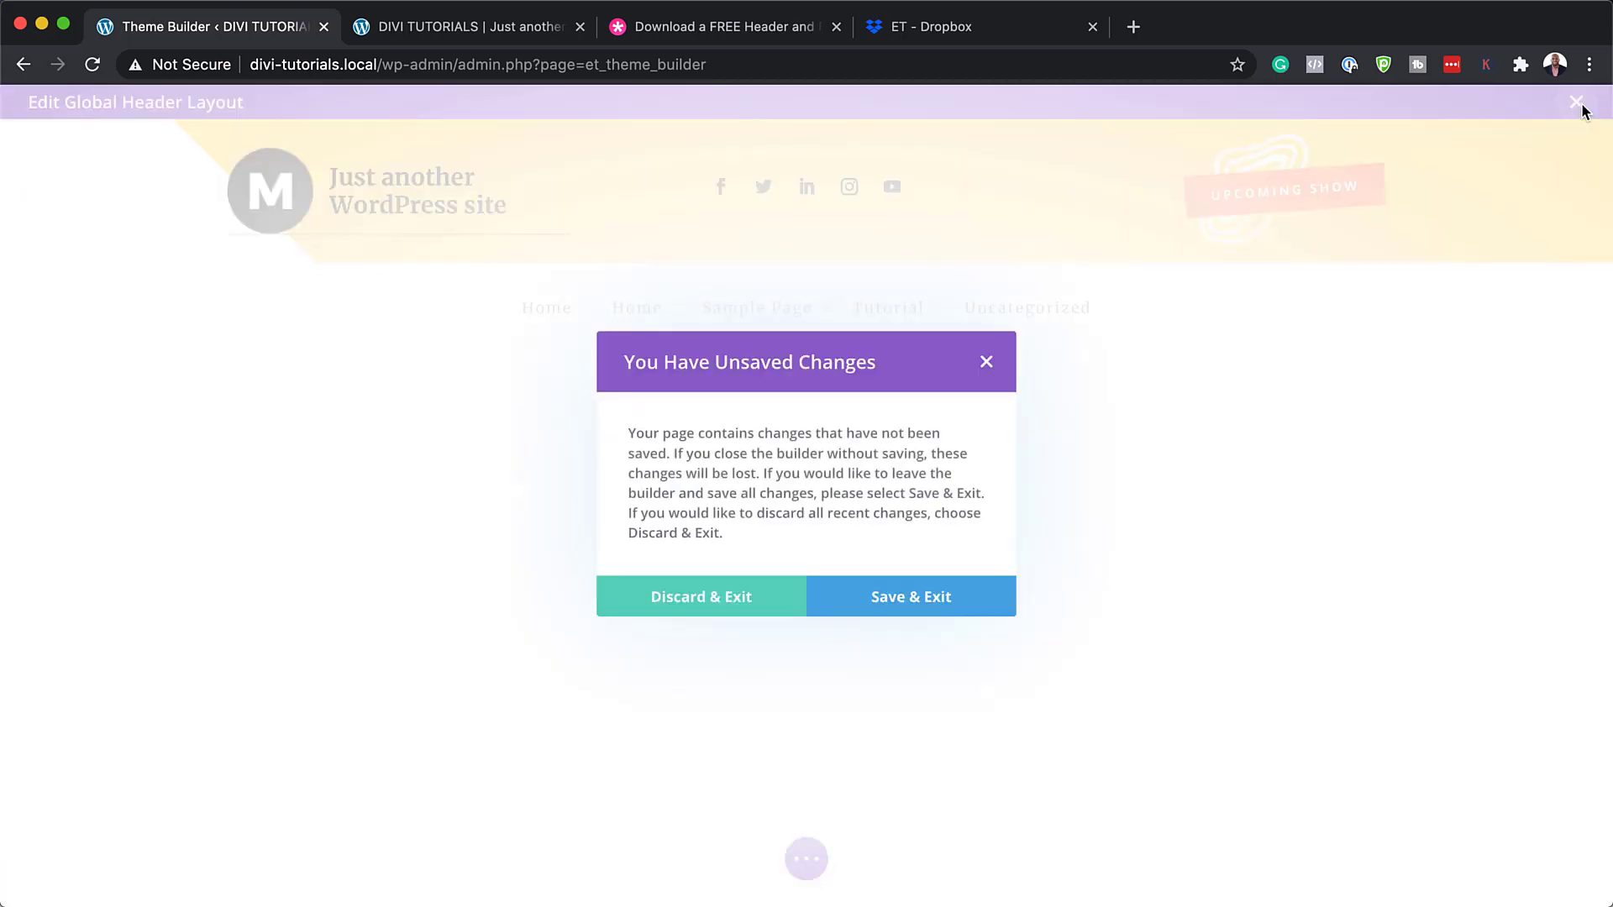
click(733, 601)
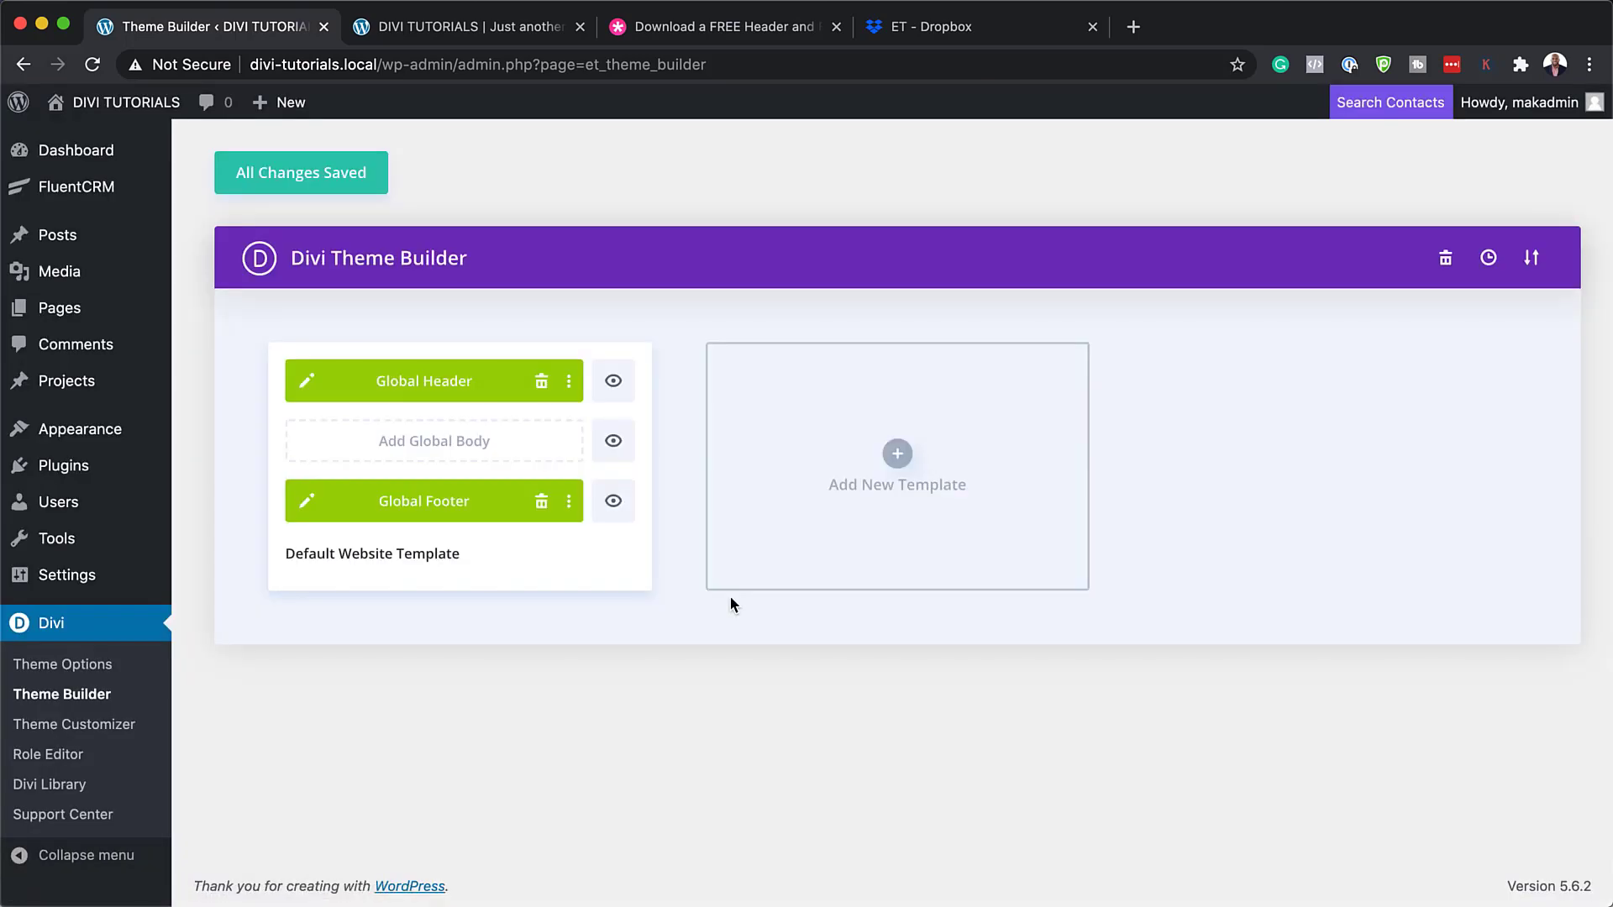
Open the Global Footer layout and the Exhibitions text module's settings
click(307, 503)
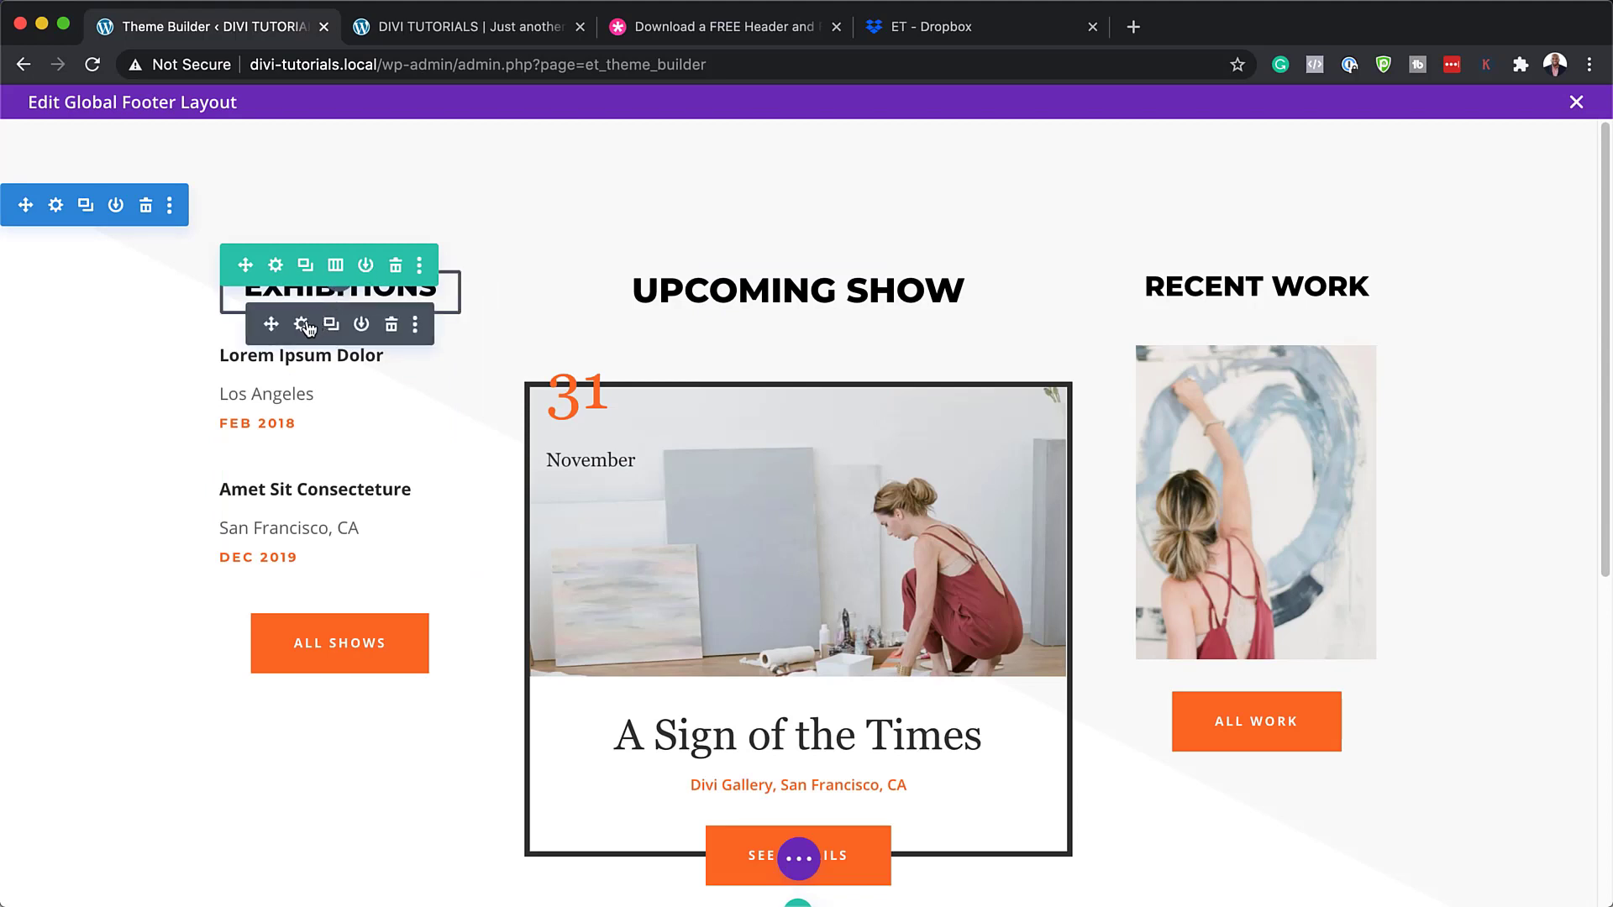
click(301, 324)
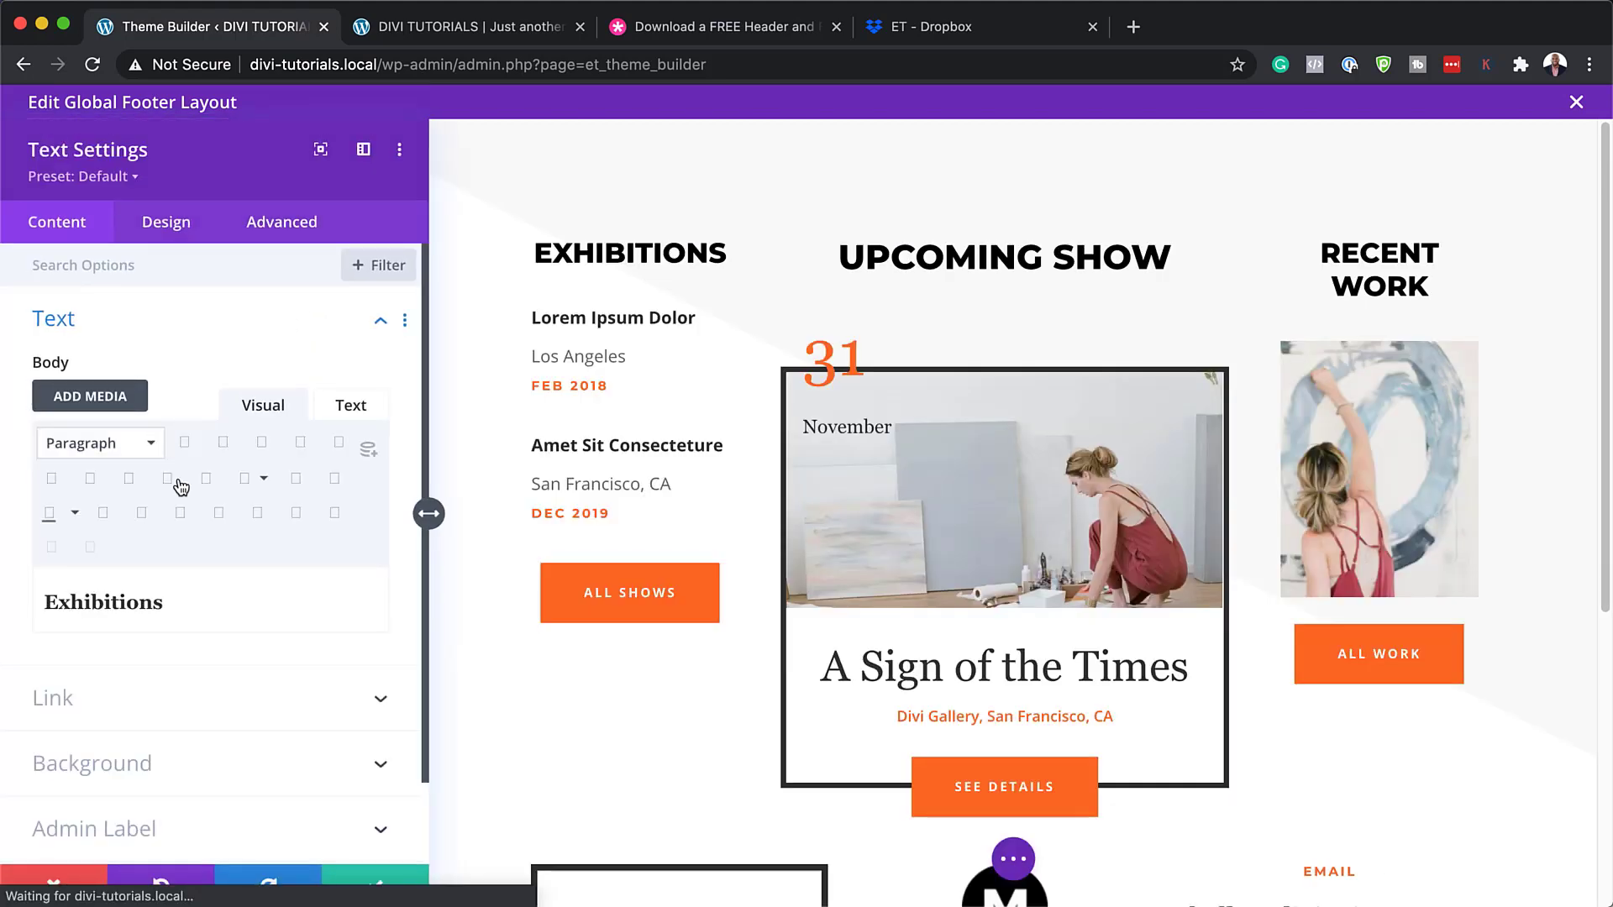
drag(168, 607, 7, 593)
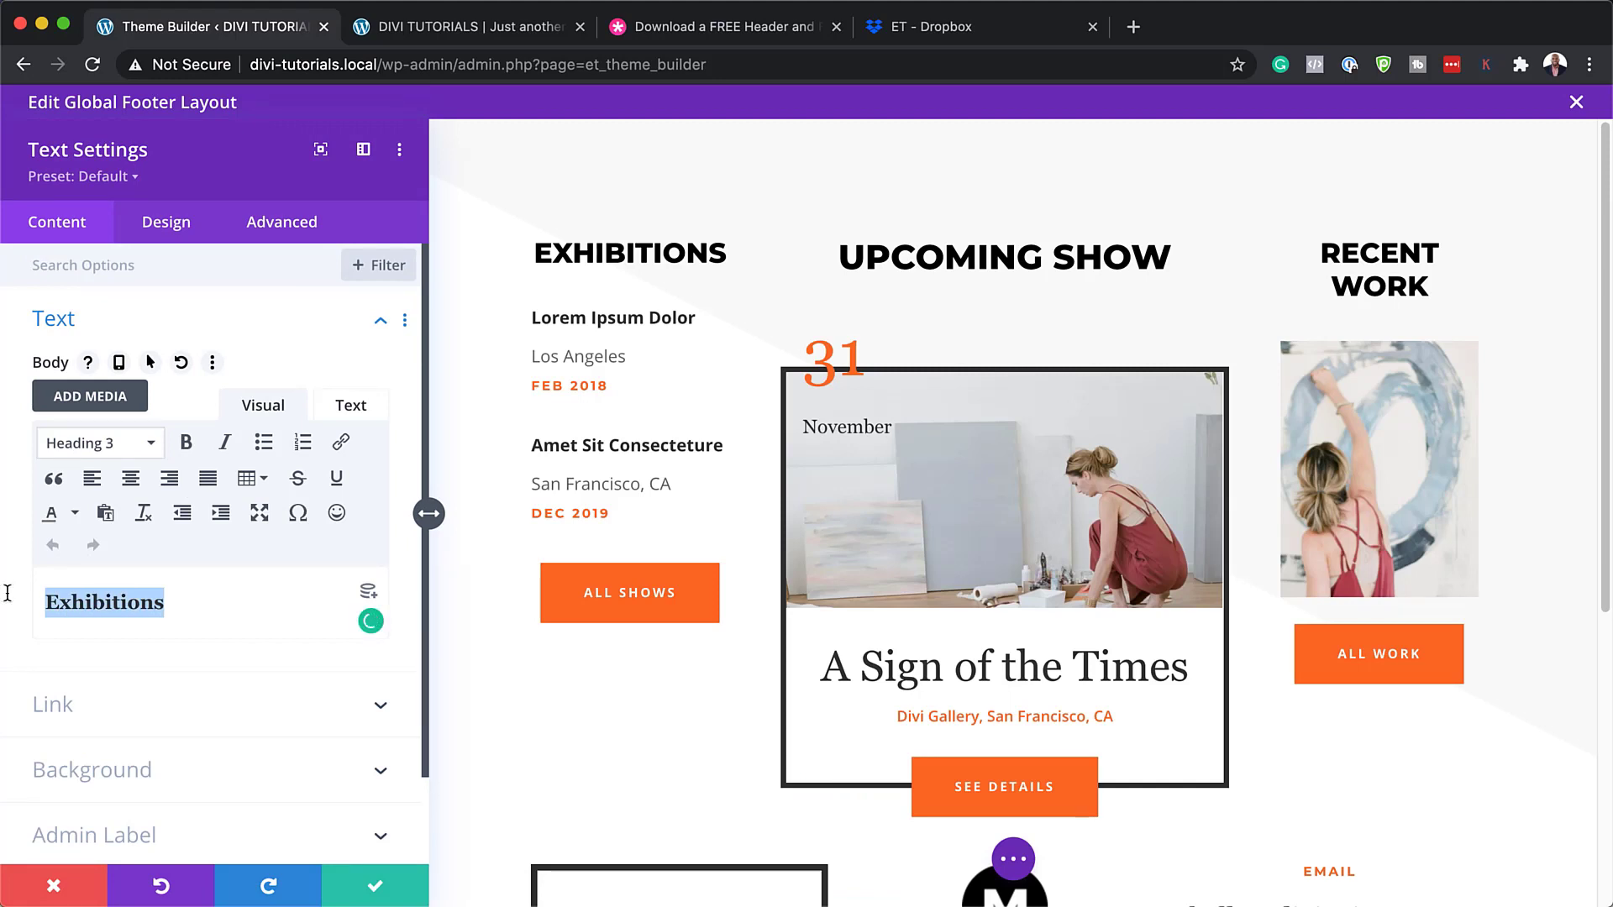
click(121, 602)
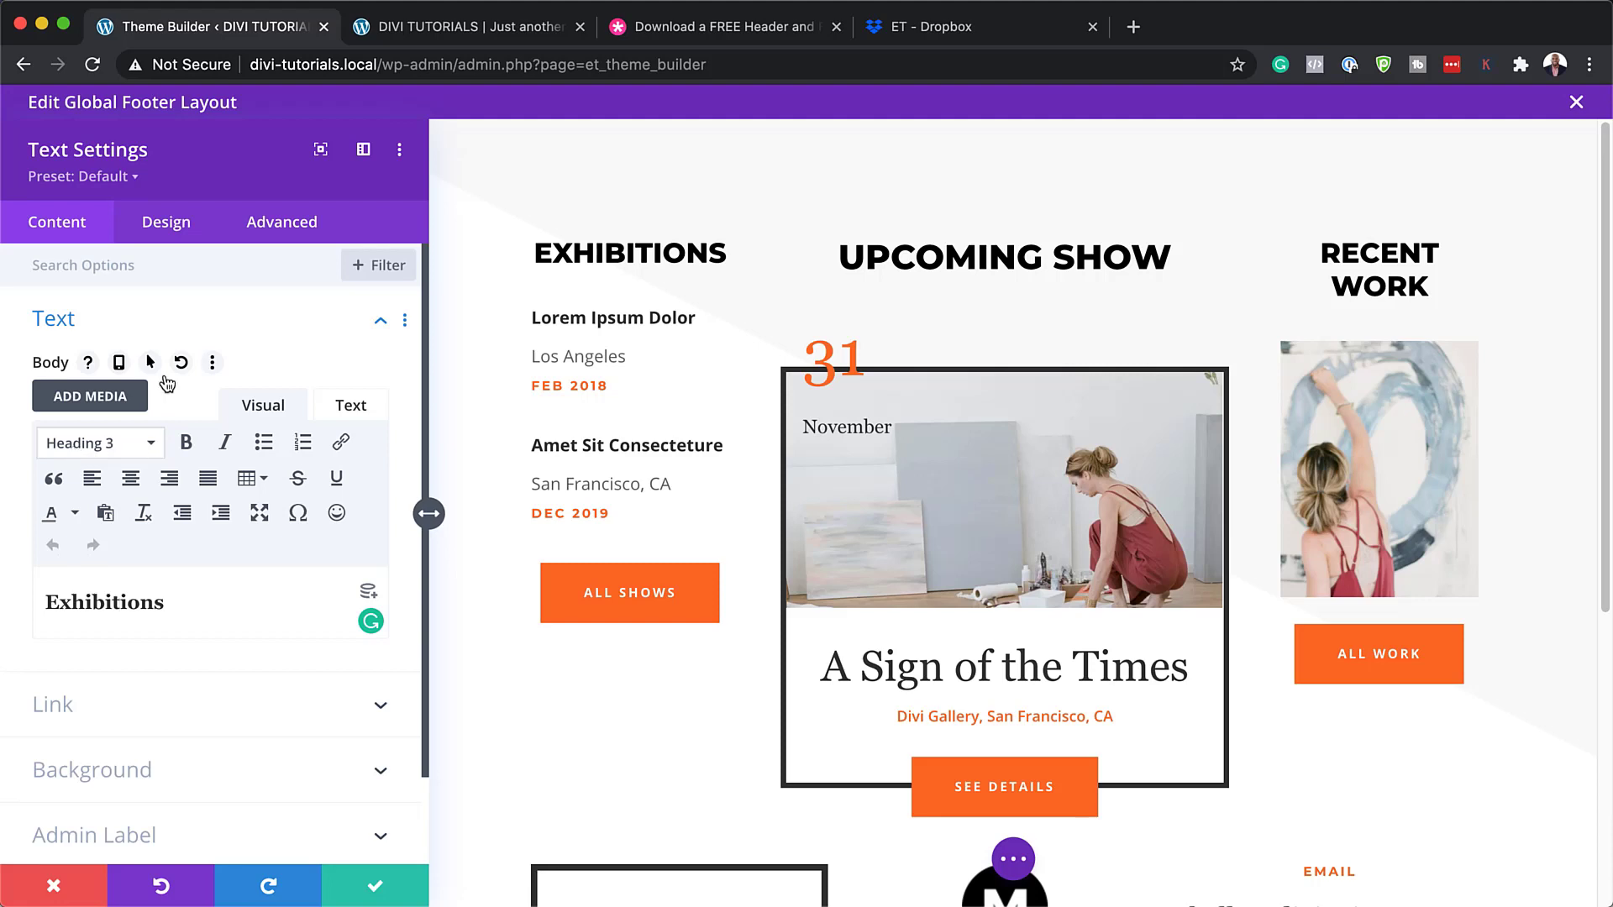
Try red, yellow, blue and purple on the Exhibitions H3 heading, then discard them
click(172, 222)
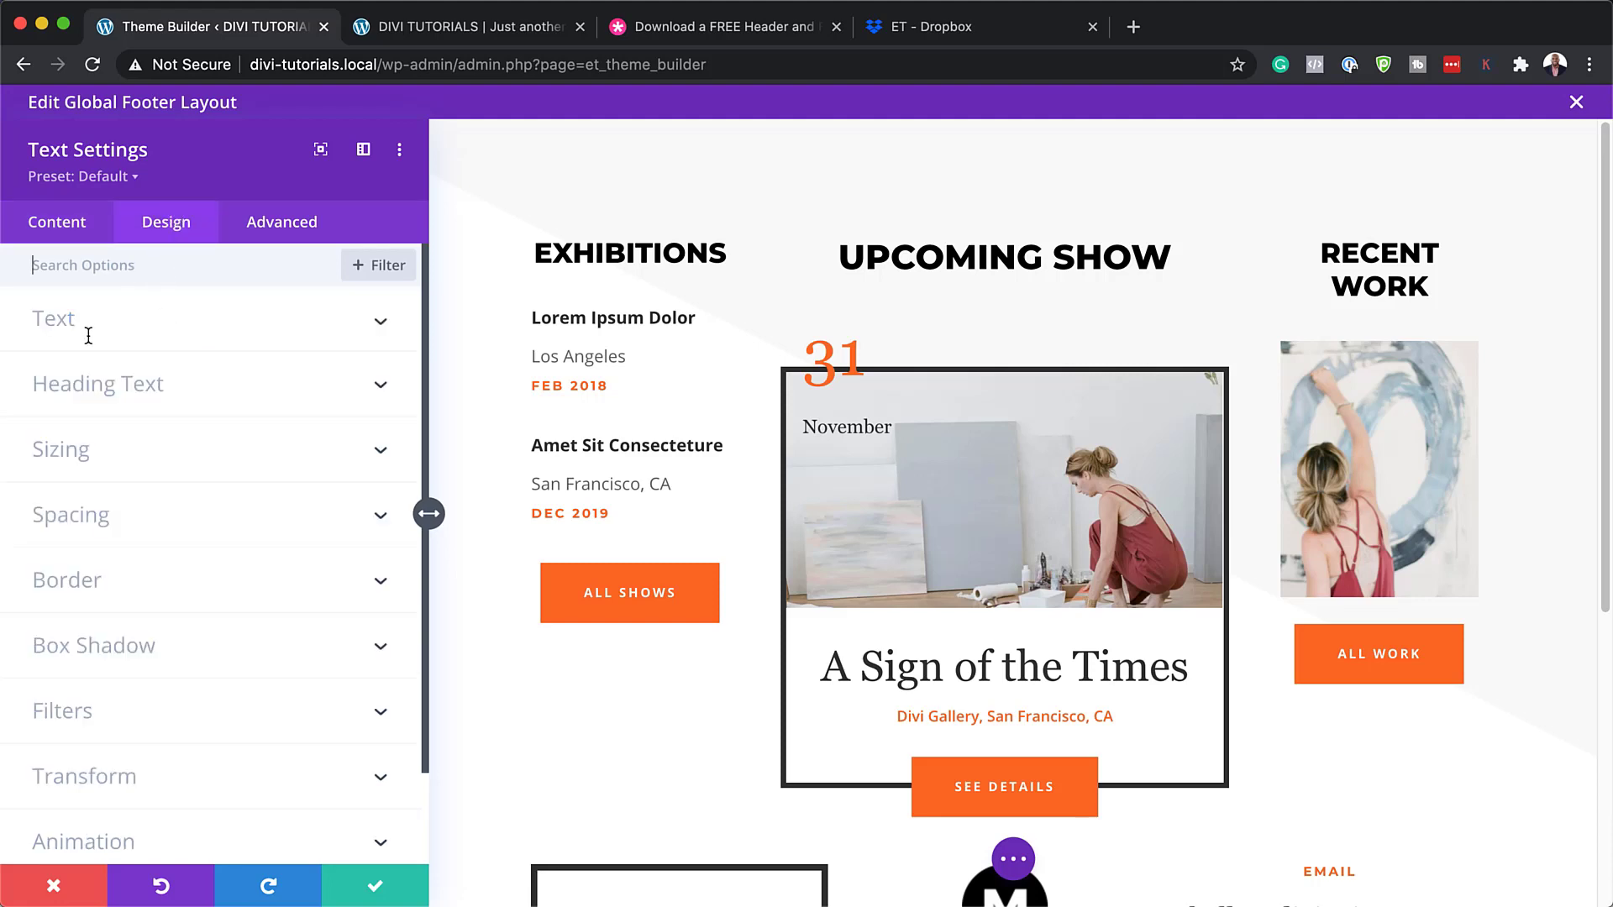
click(82, 388)
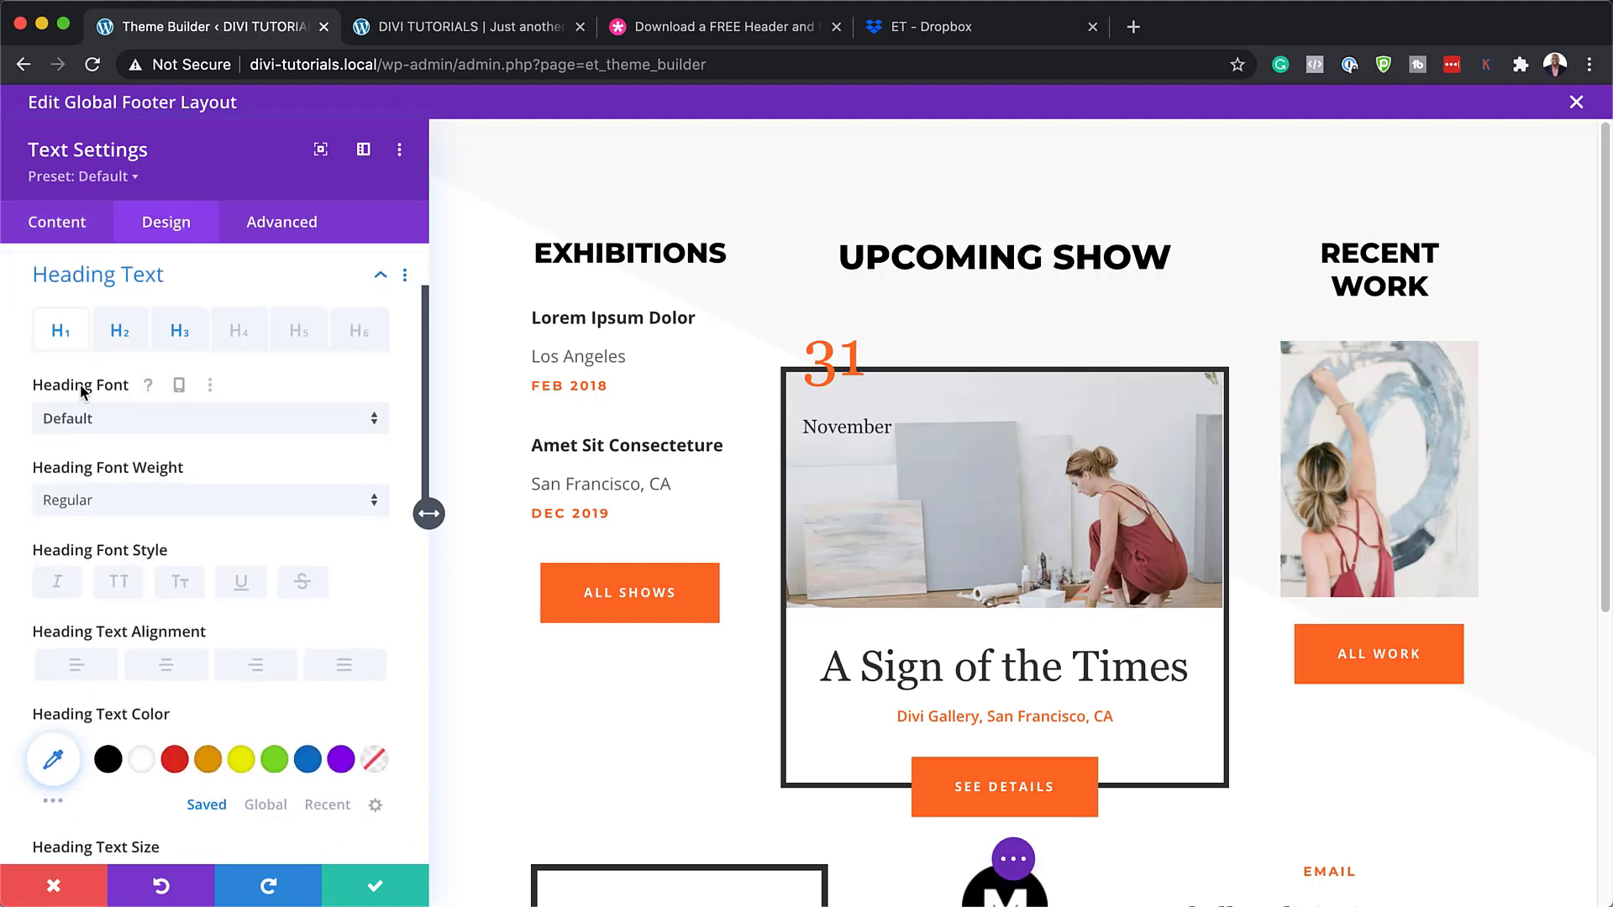
click(205, 335)
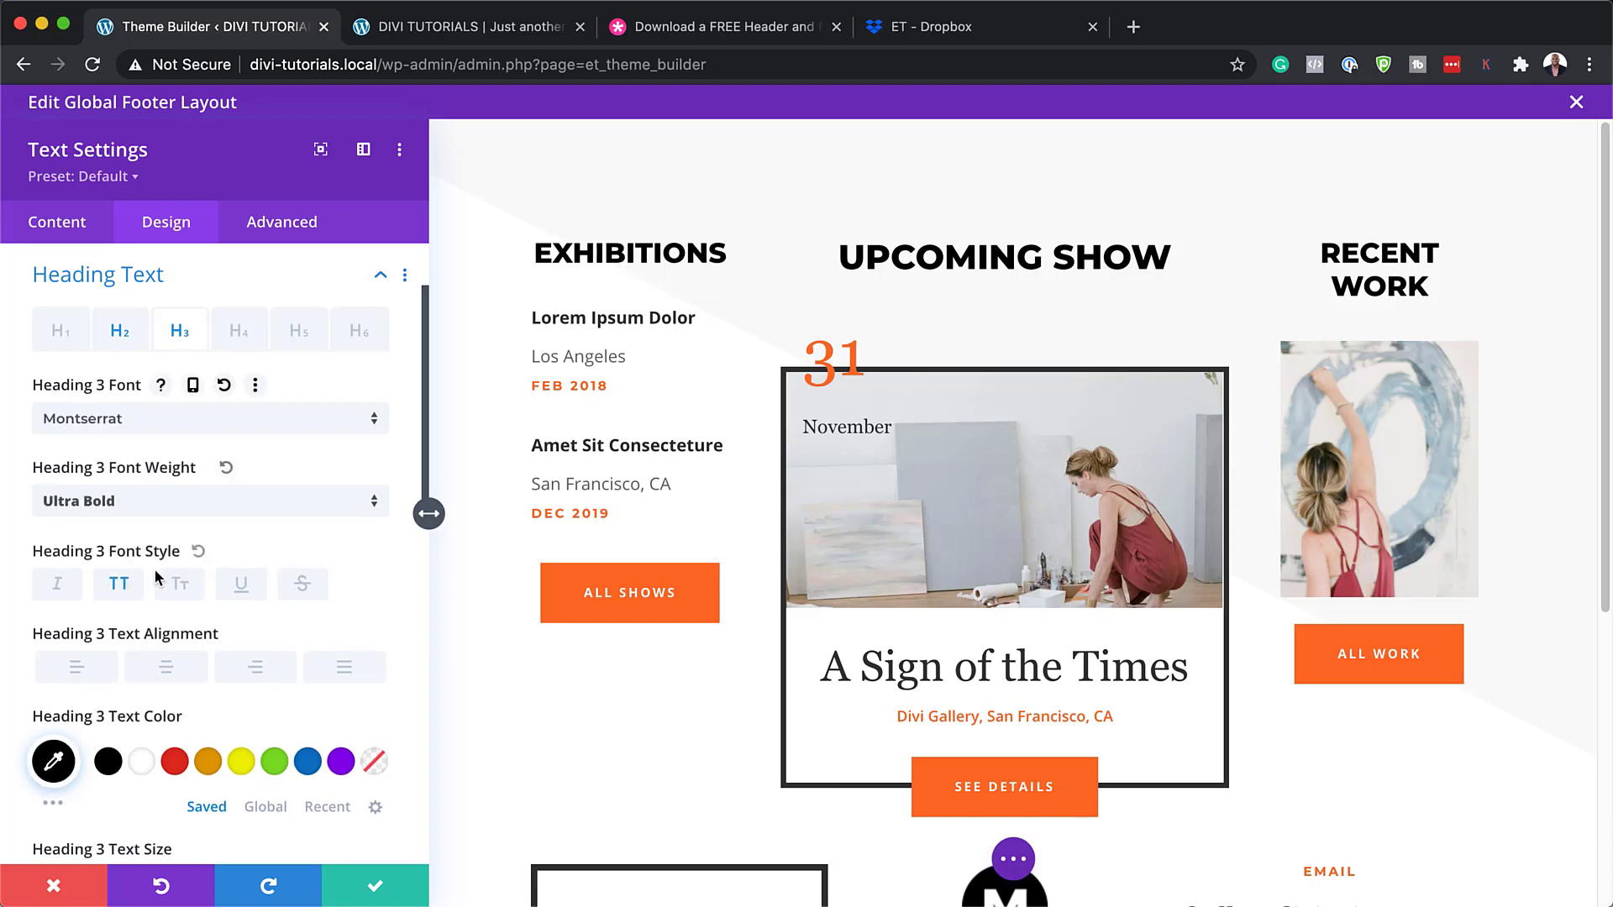
click(176, 762)
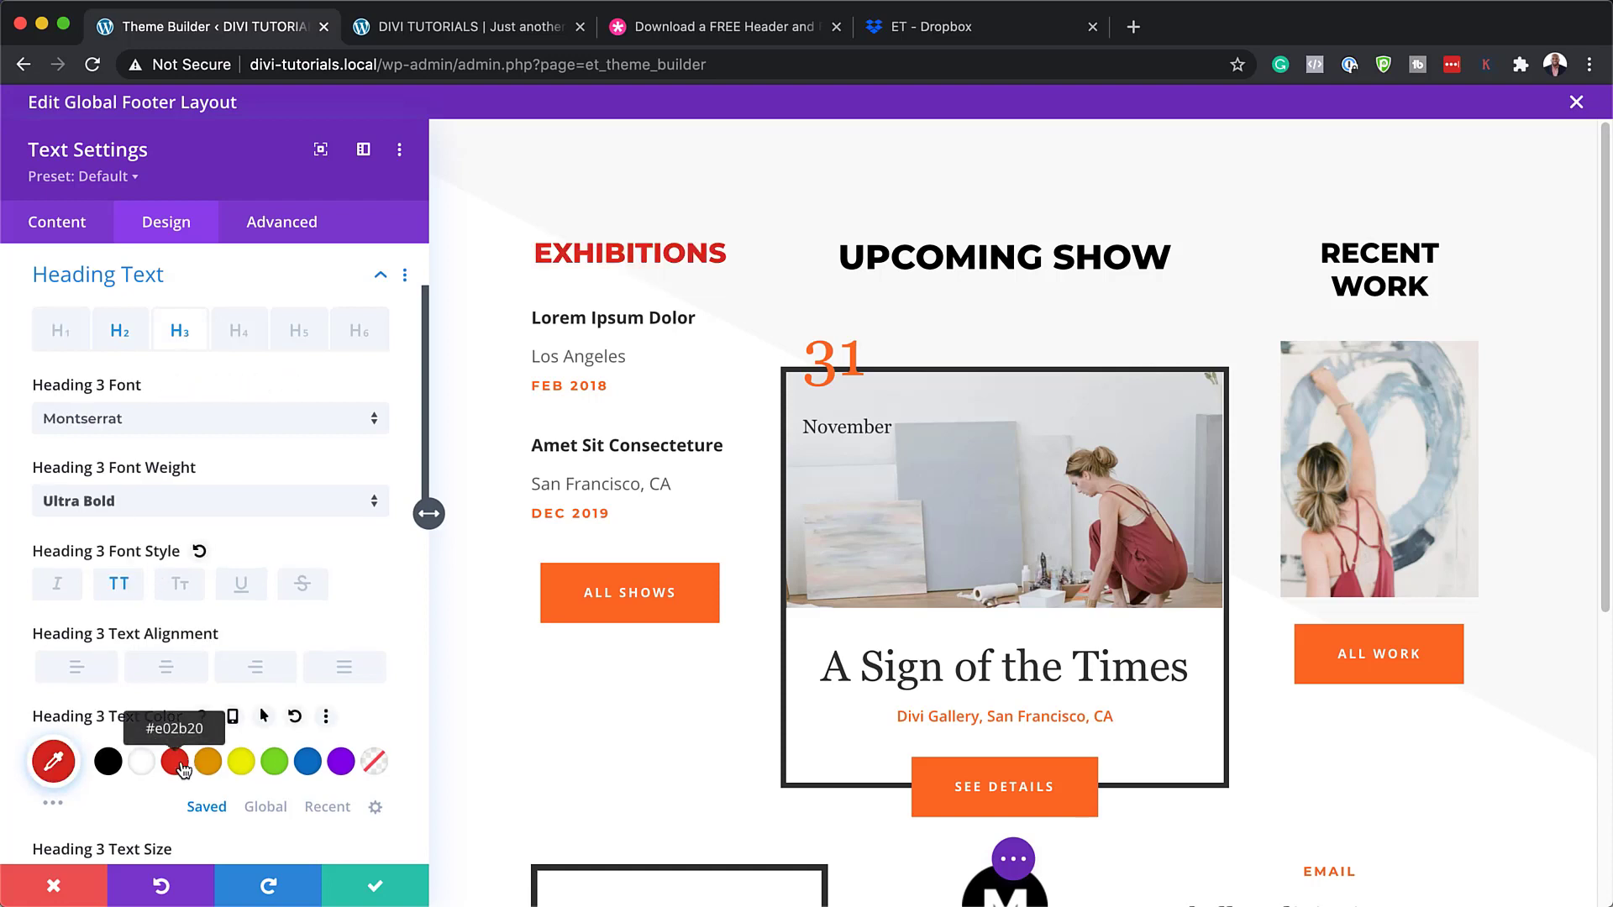
click(241, 762)
click(309, 765)
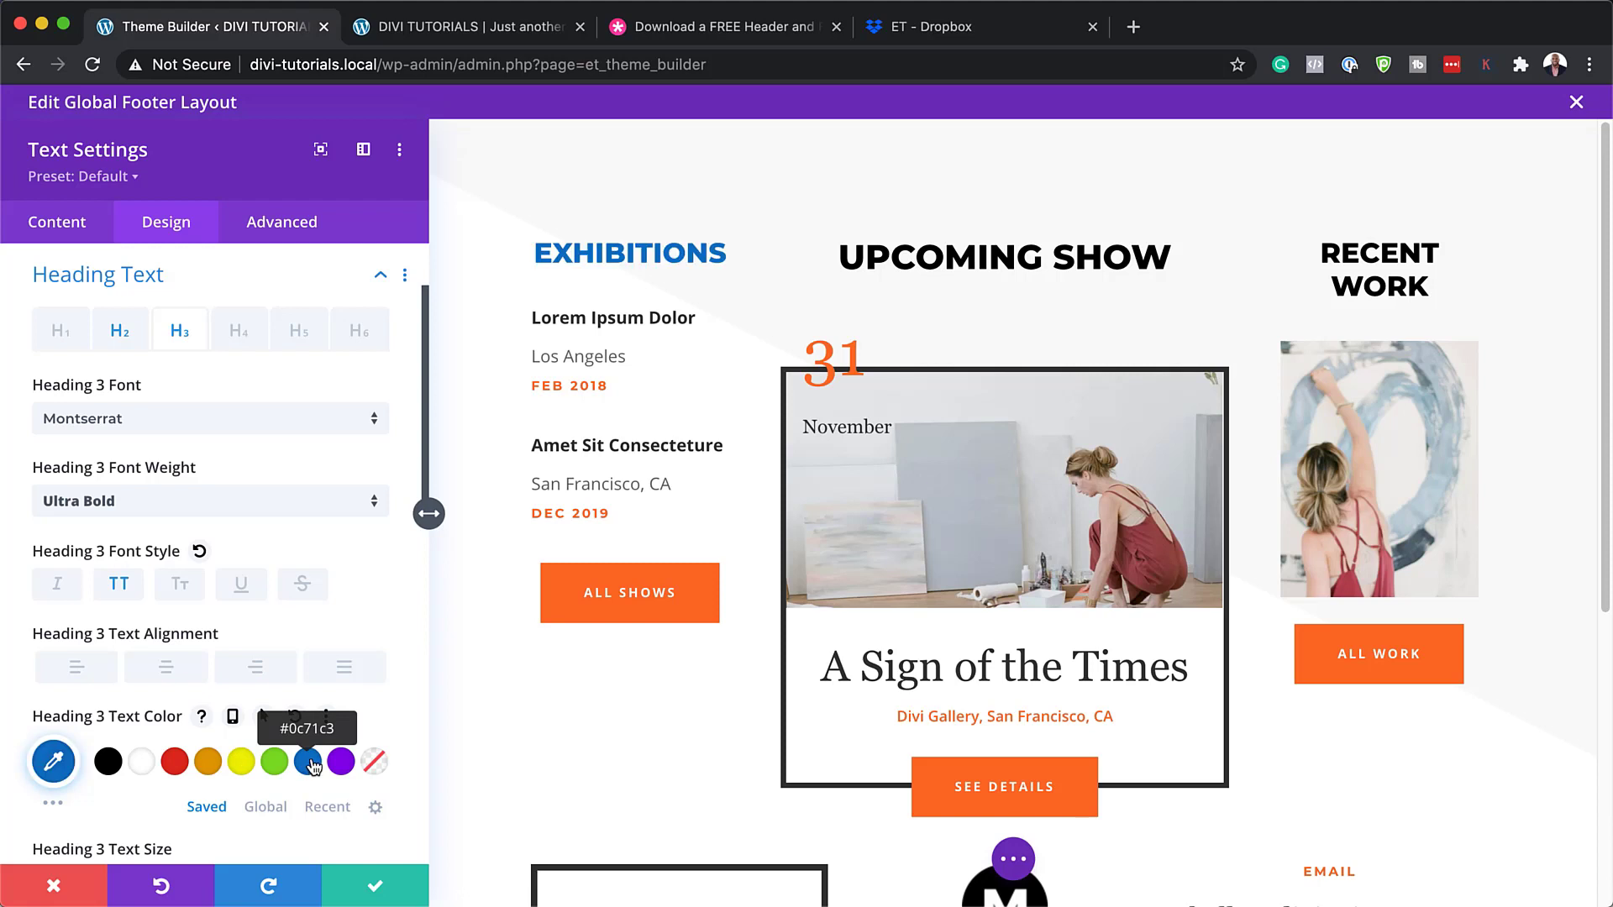
click(342, 762)
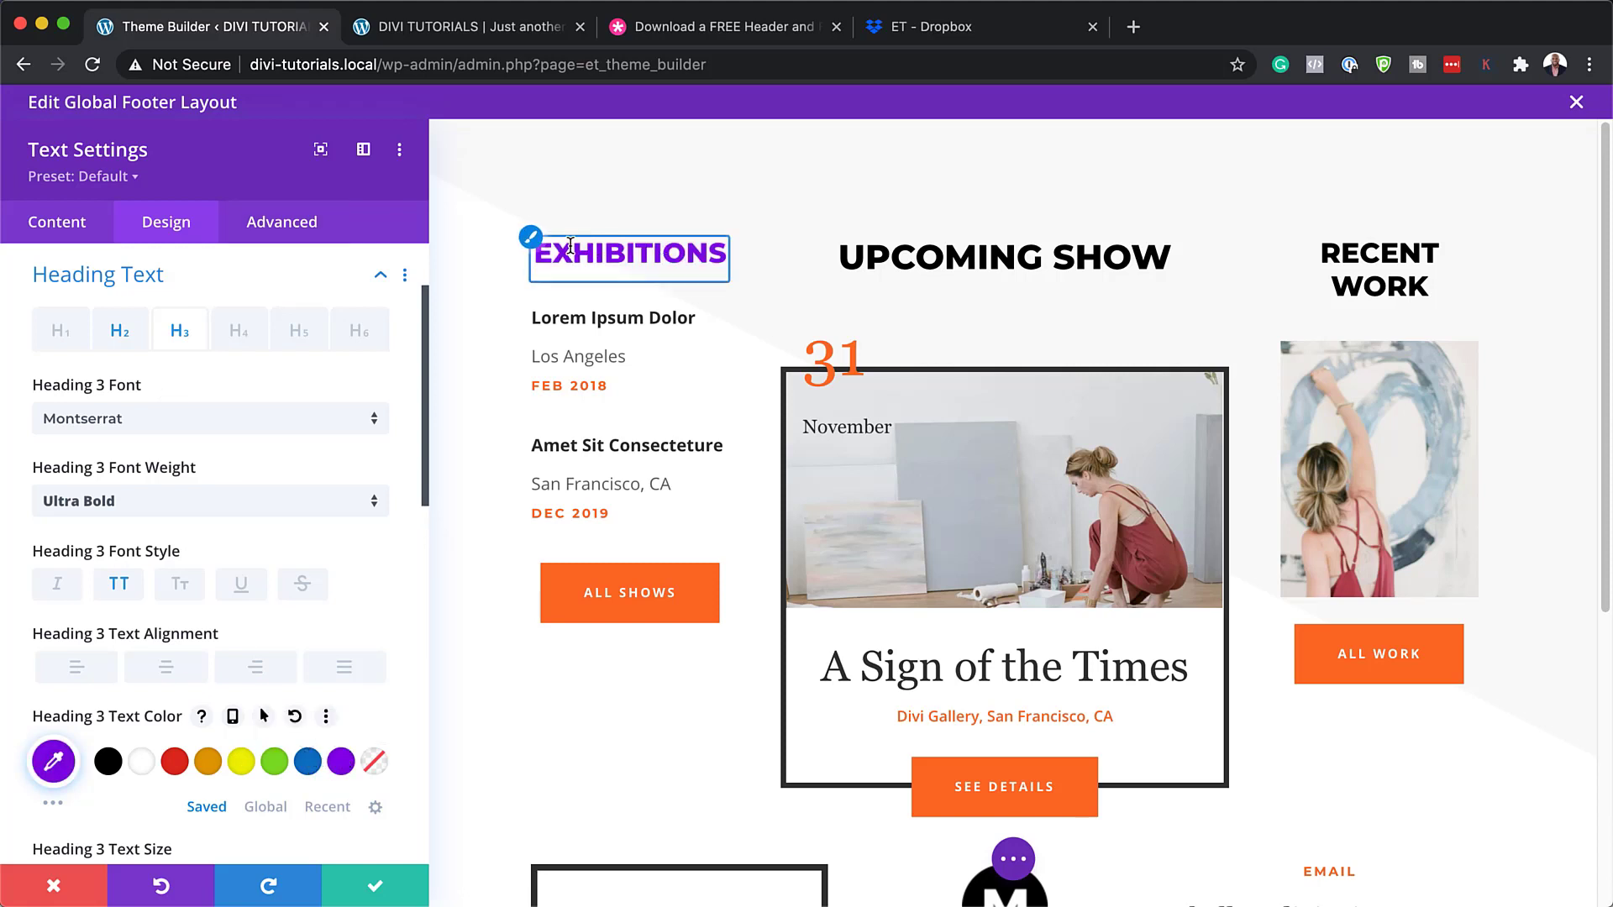
click(60, 888)
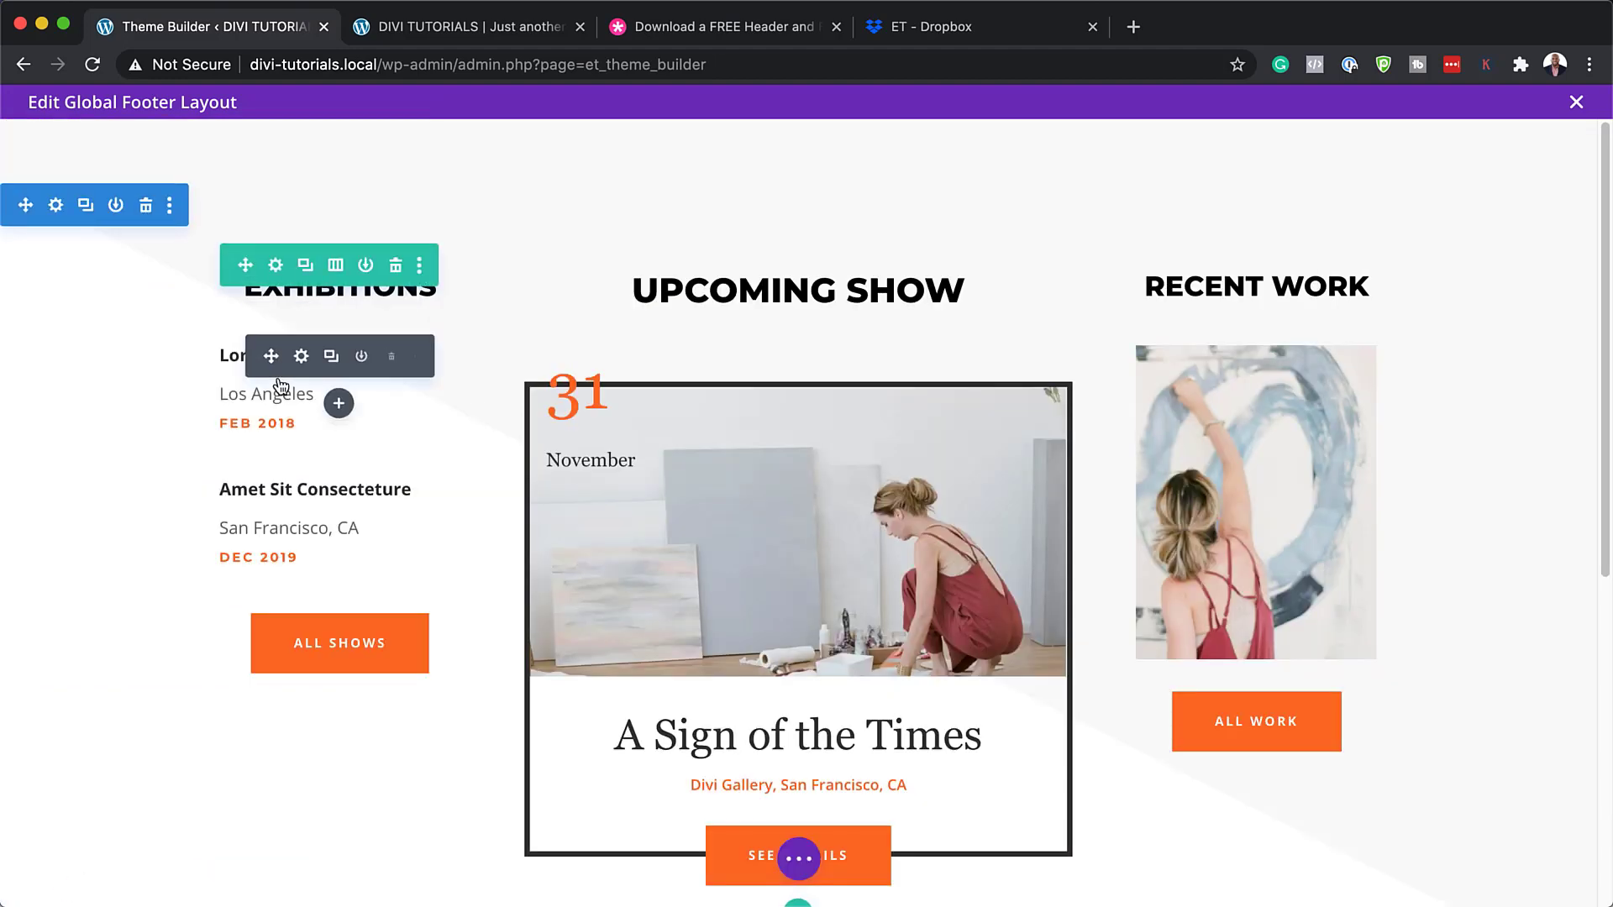
click(302, 357)
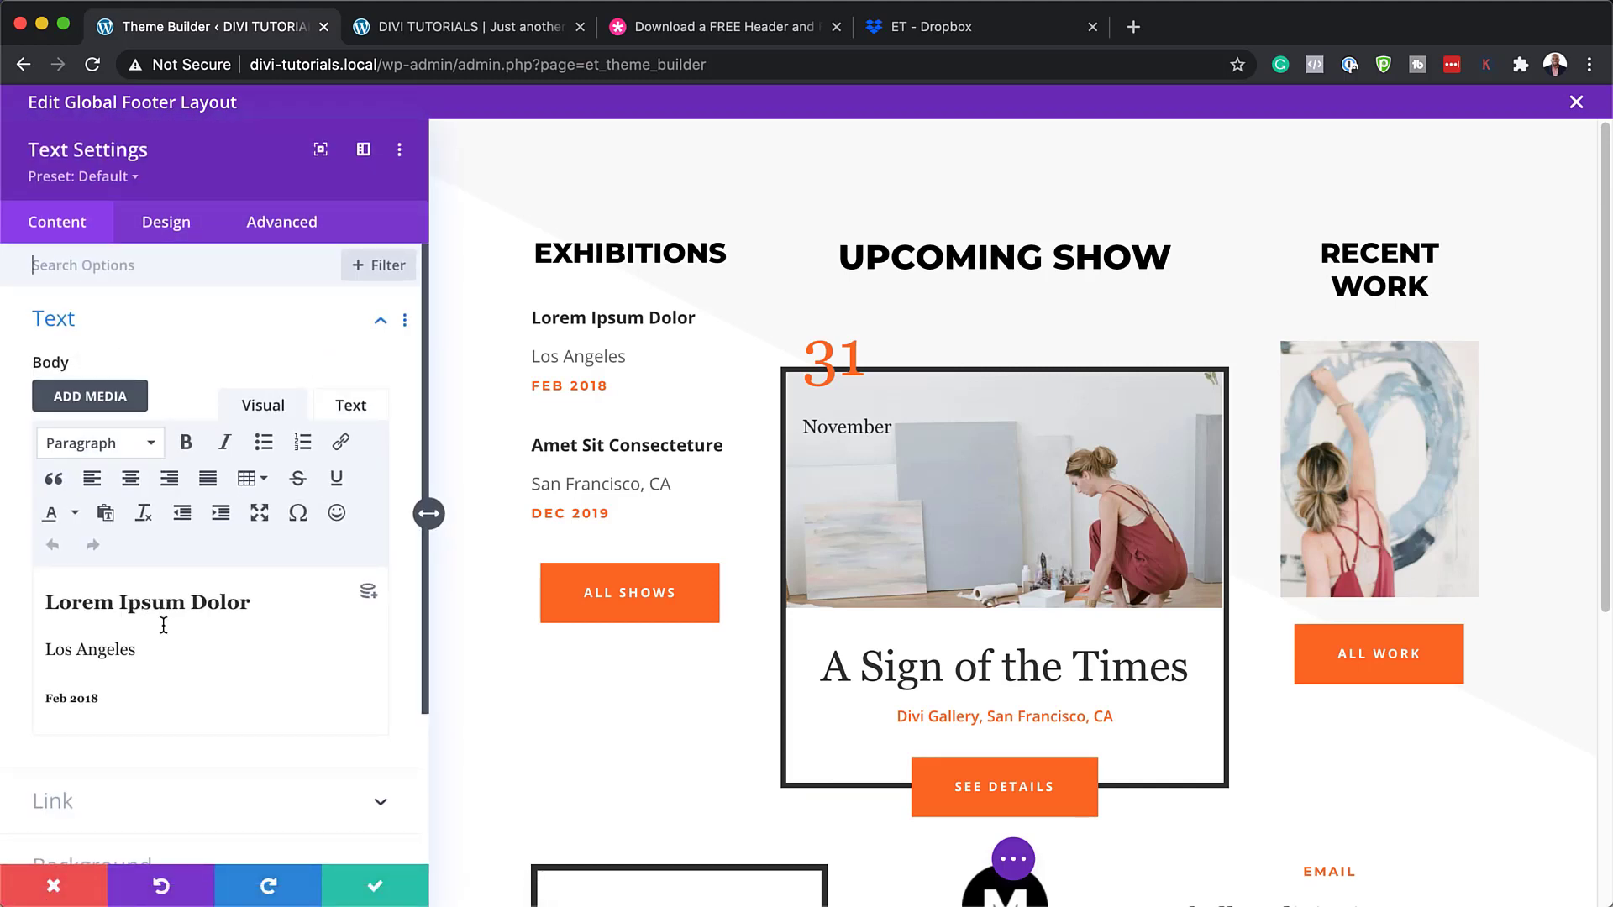
drag(252, 603, 44, 600)
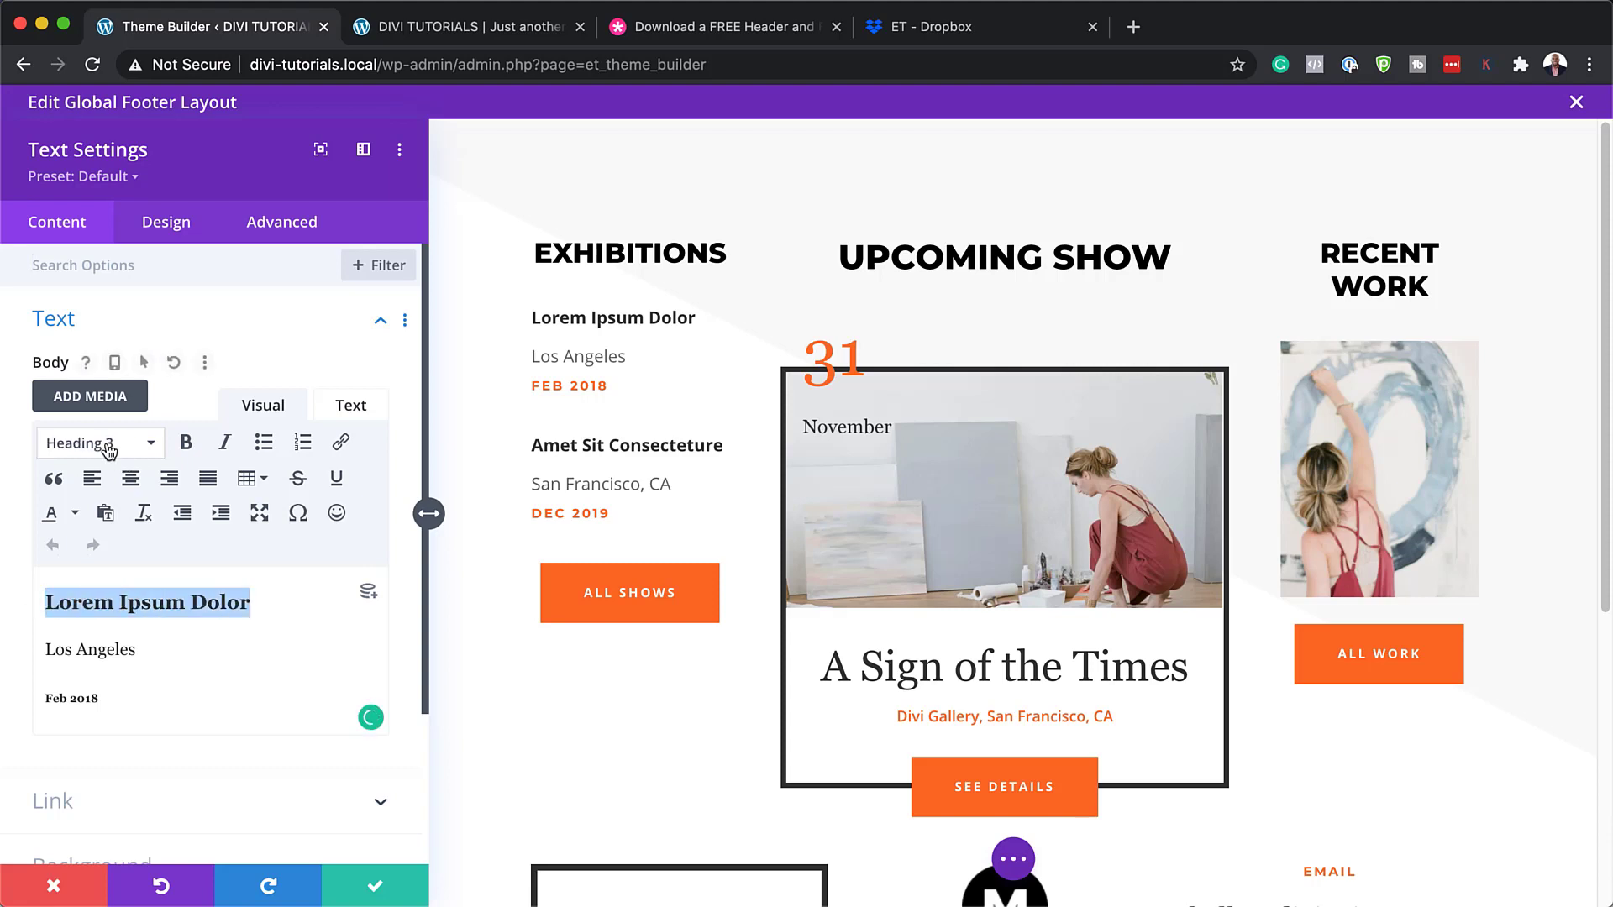
click(118, 654)
drag(137, 651, 32, 647)
click(68, 699)
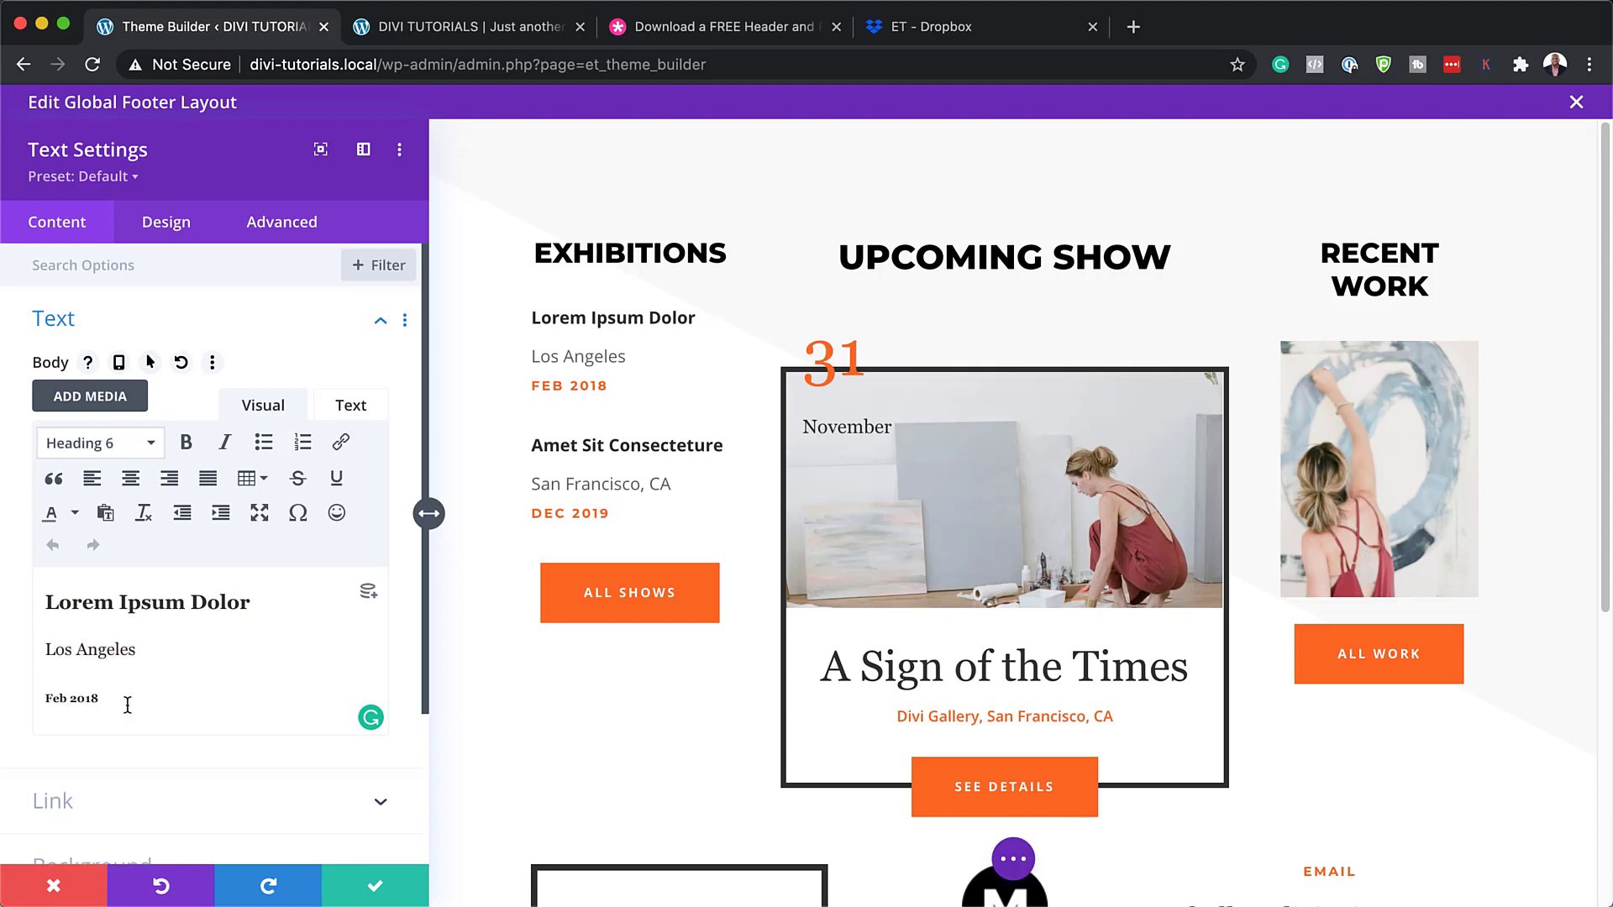
drag(109, 702, 27, 696)
click(168, 223)
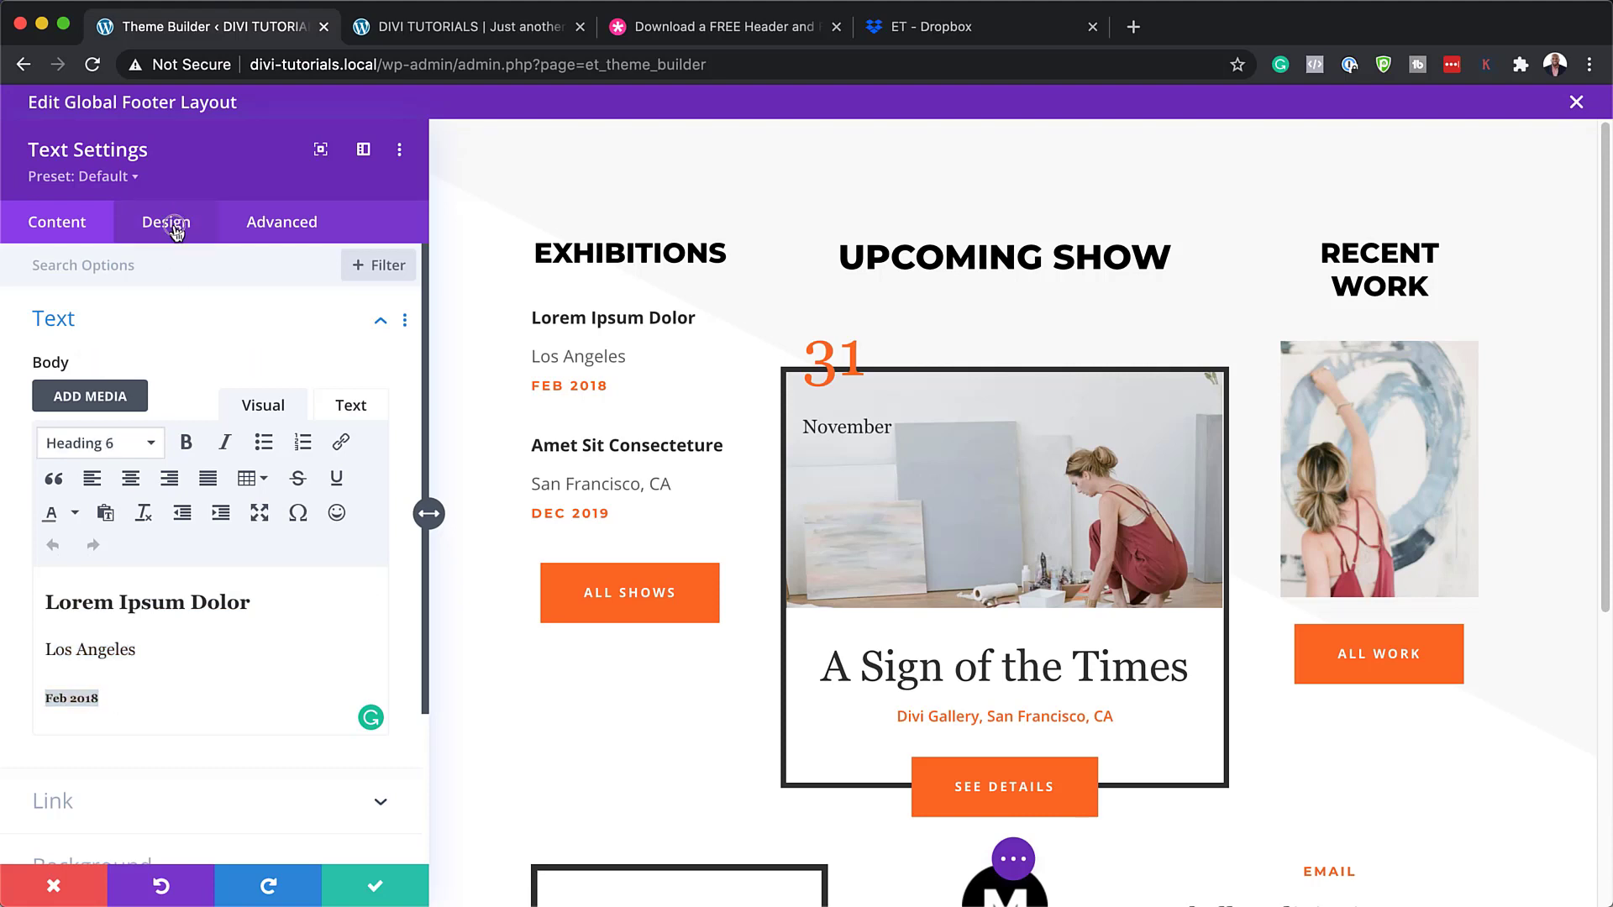
click(110, 389)
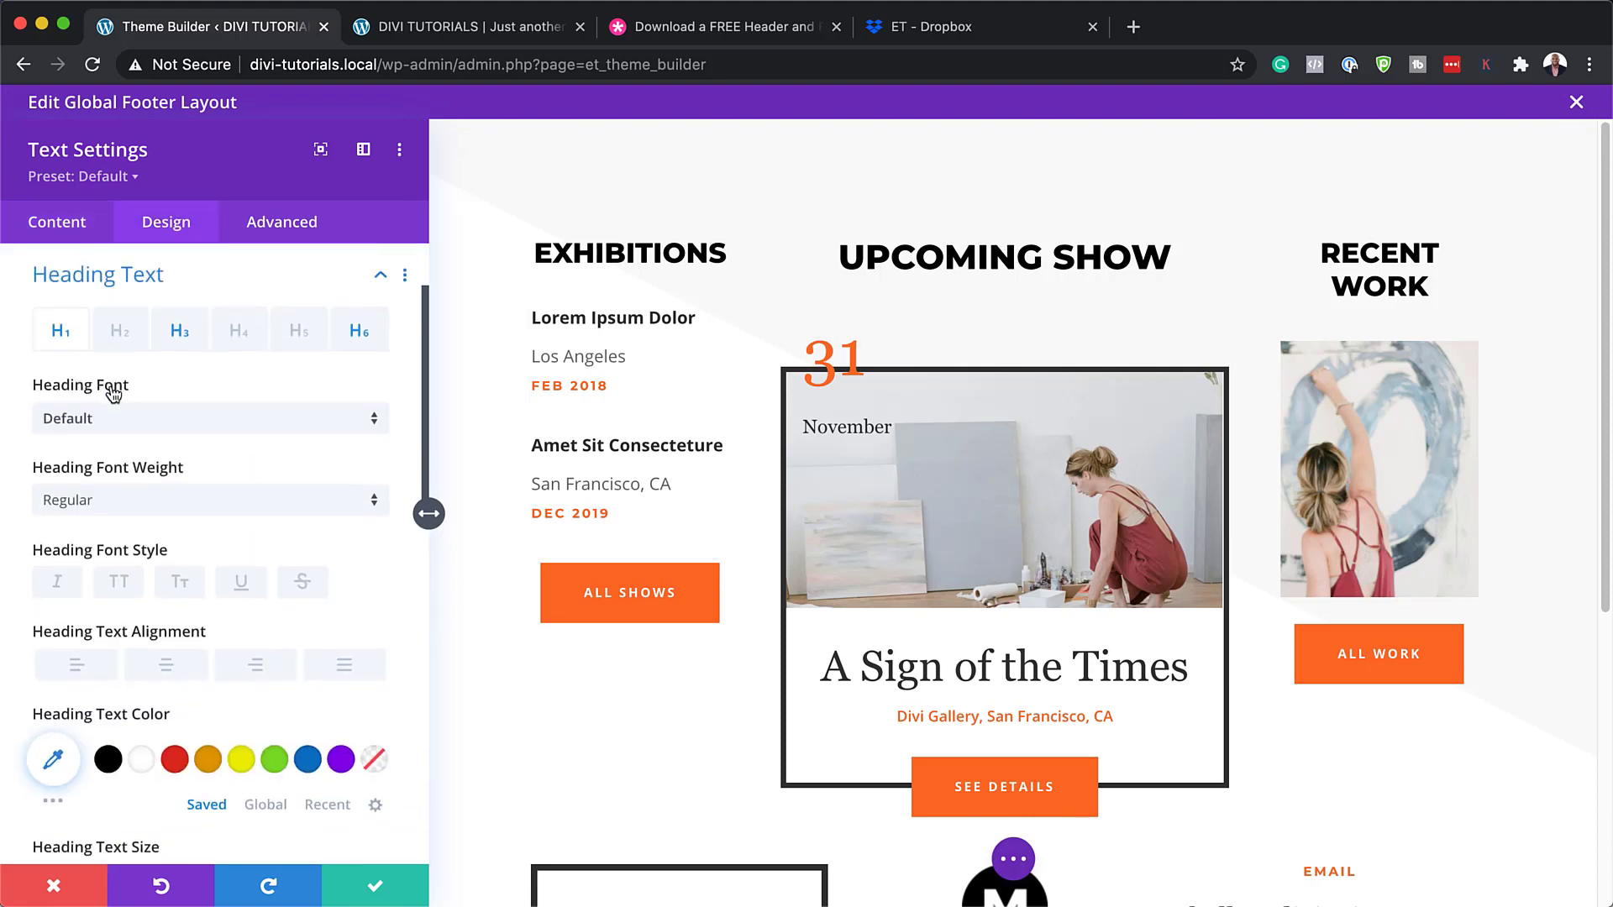
click(182, 332)
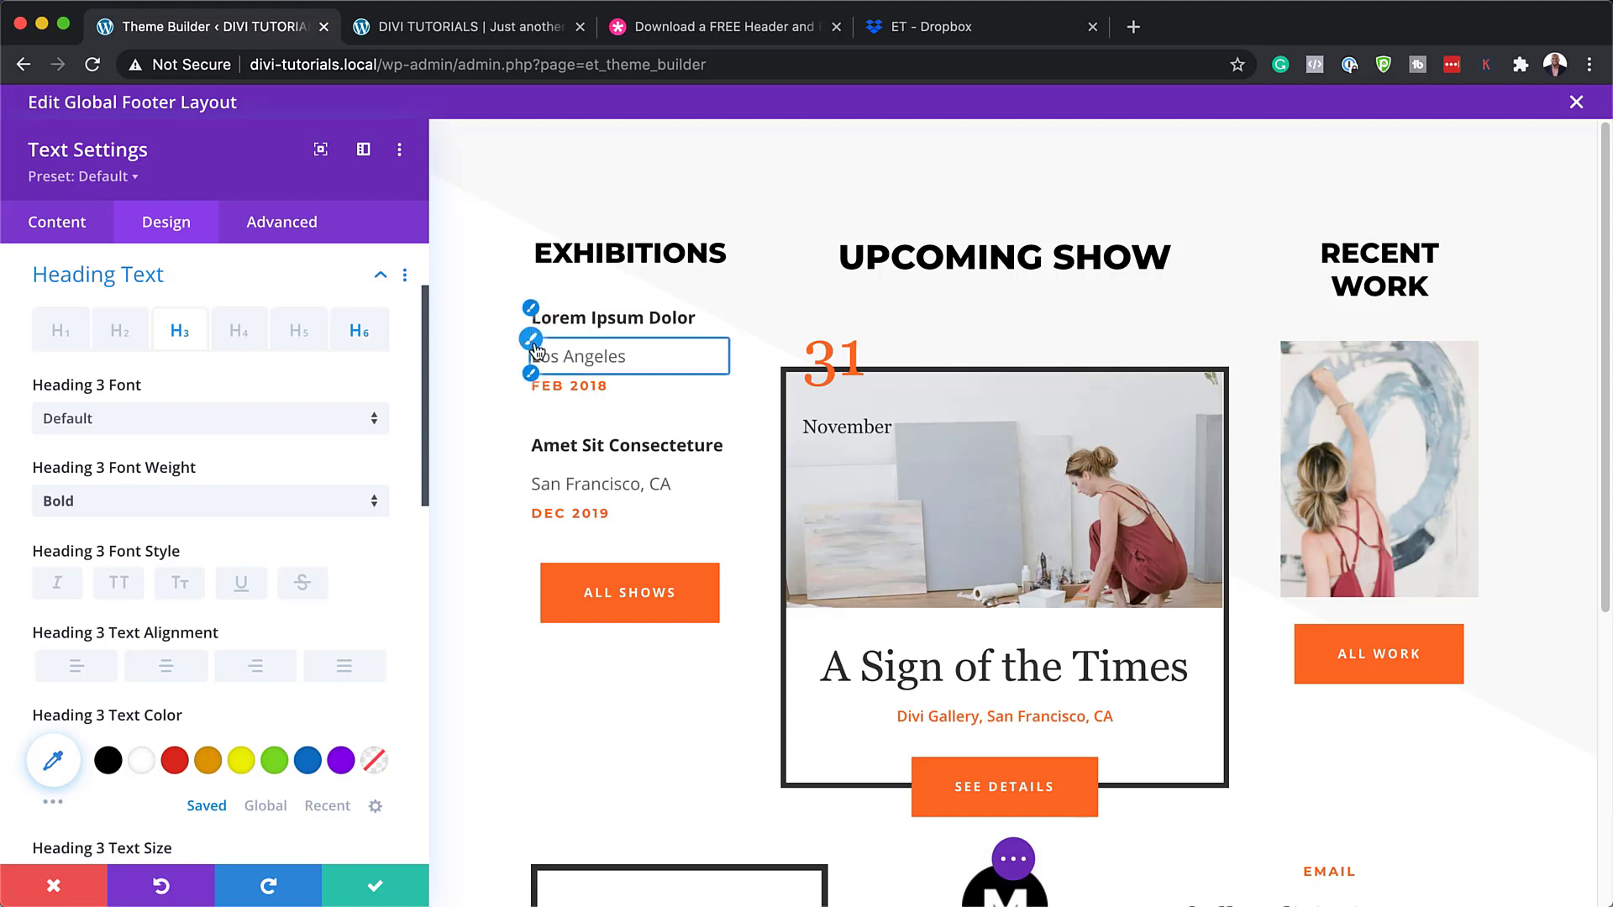
click(532, 380)
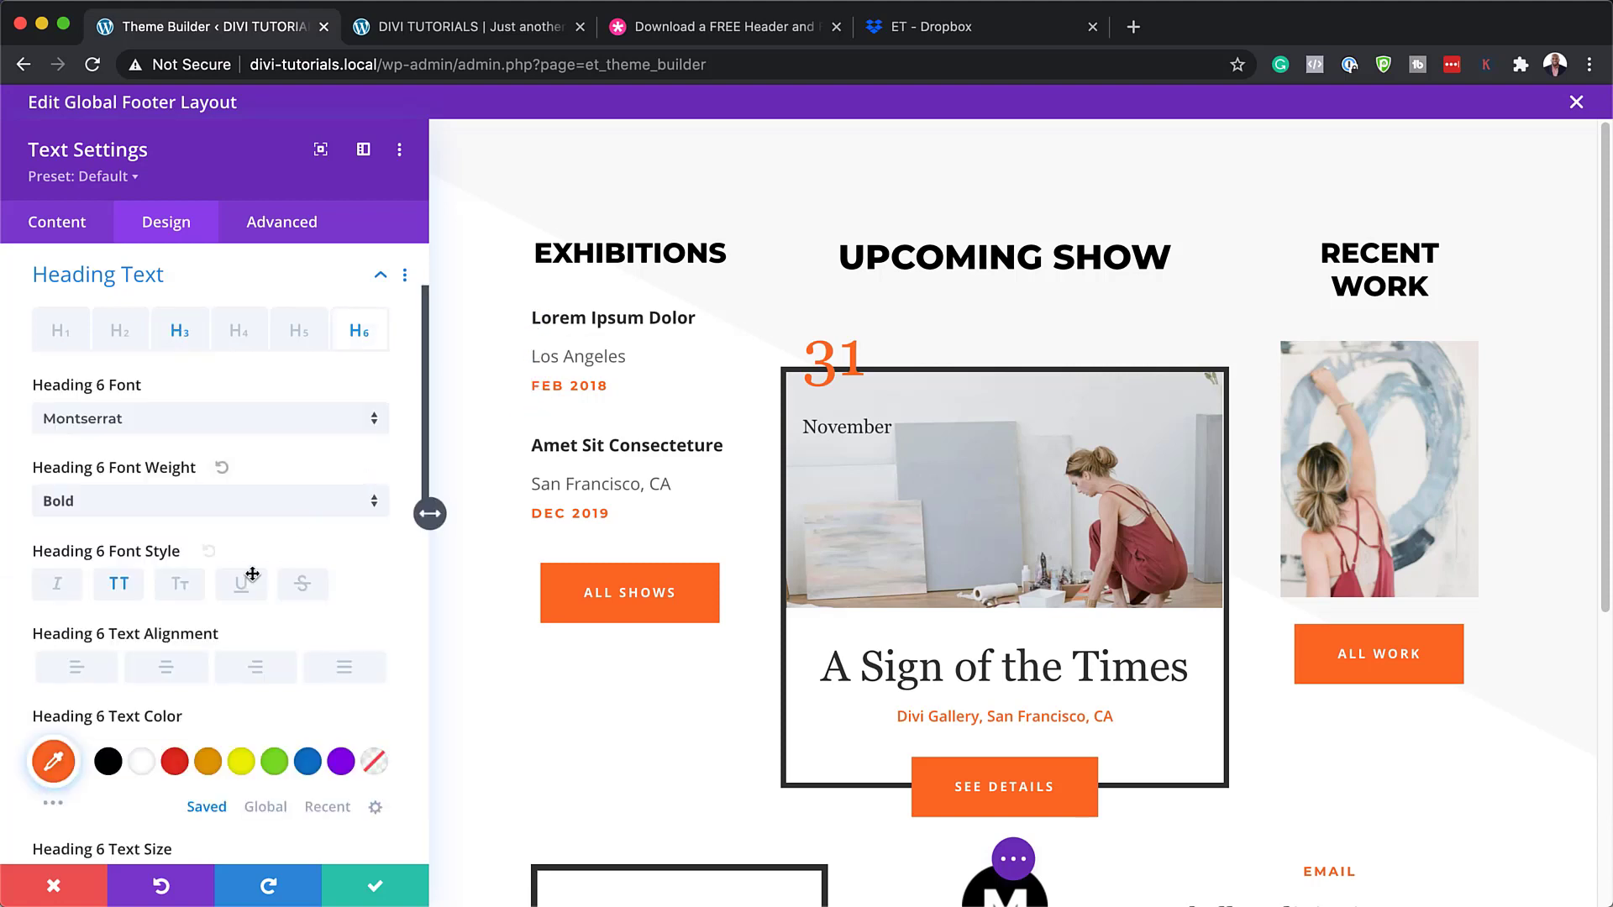
scroll(251, 611, down, 1)
scroll(252, 620, down, 3)
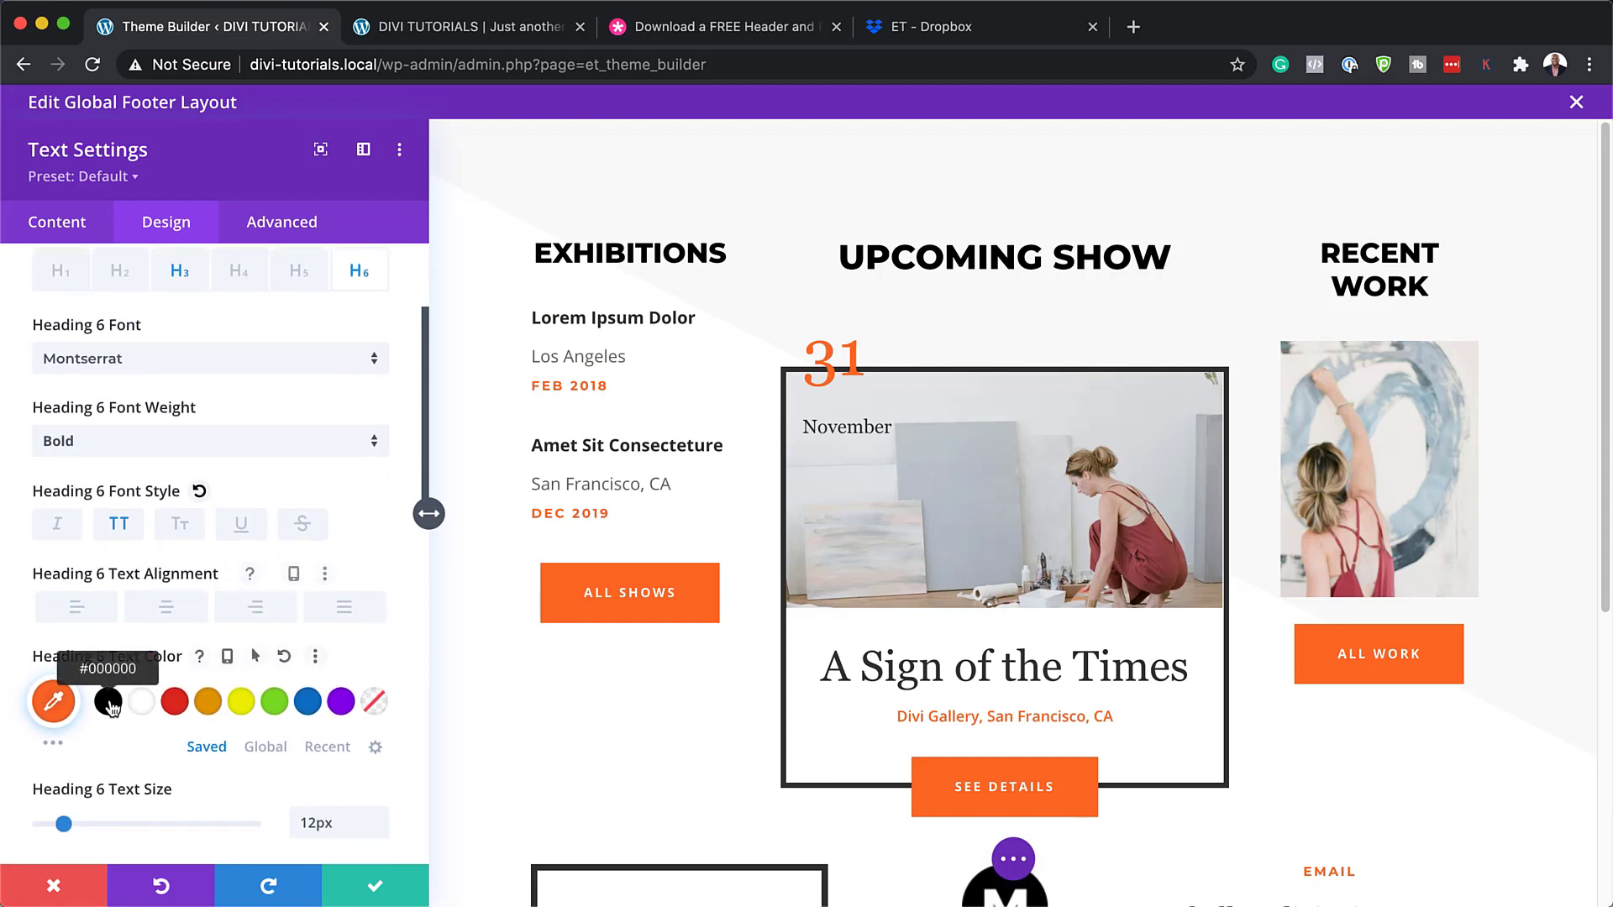
click(112, 704)
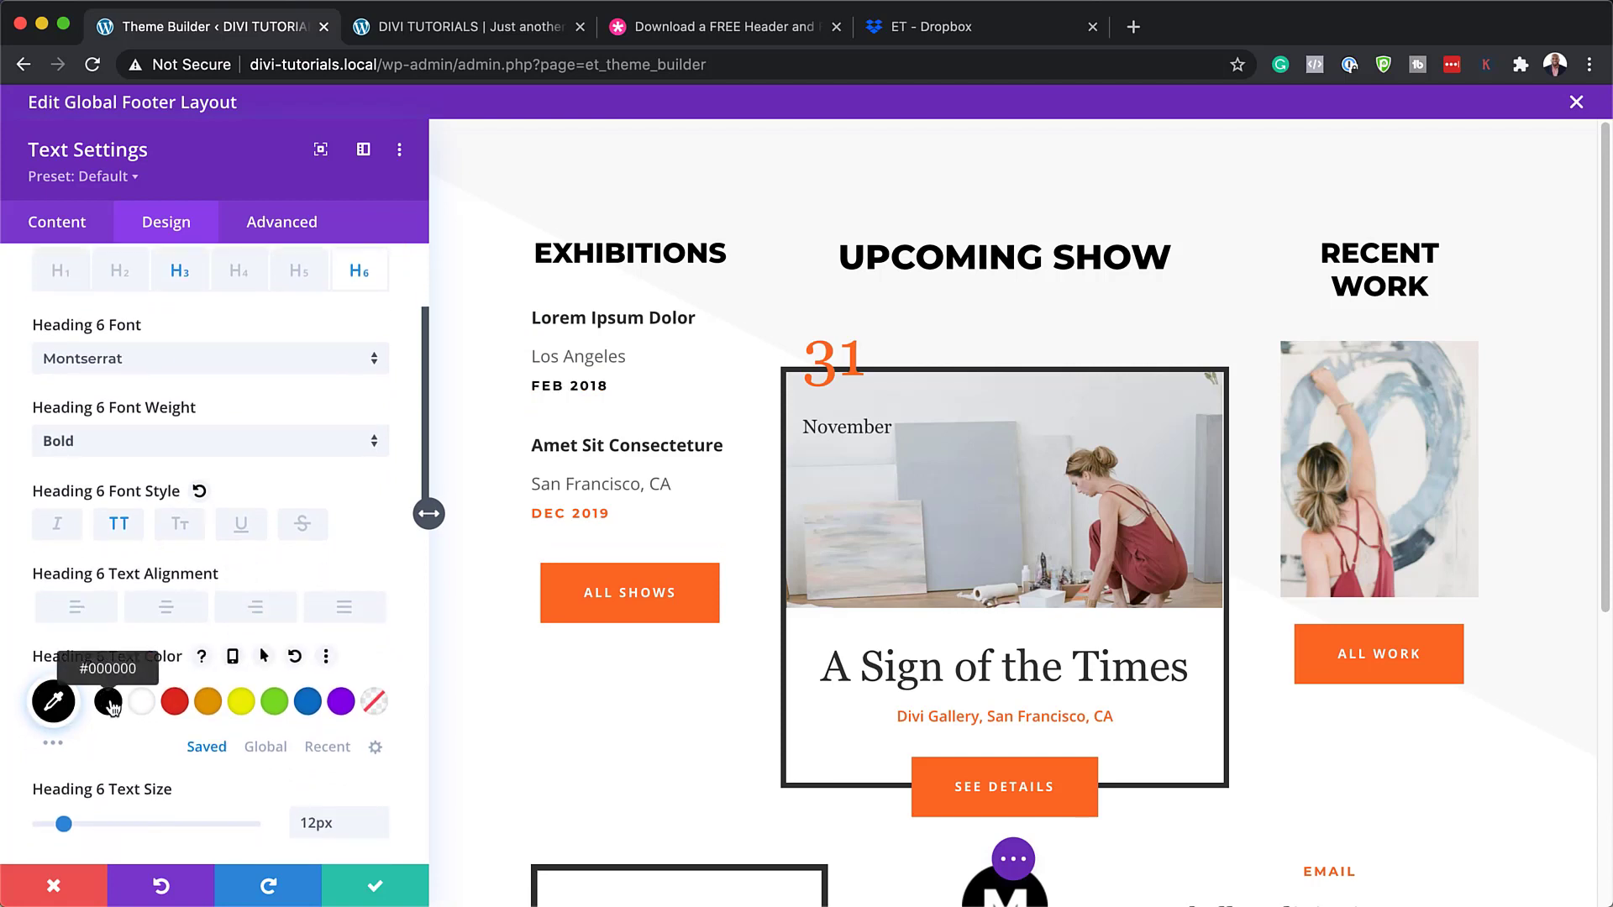
click(53, 701)
click(63, 742)
mouse_move(62, 743)
mouse_down()
mouse_move(43, 716)
mouse_move(38, 753)
mouse_up()
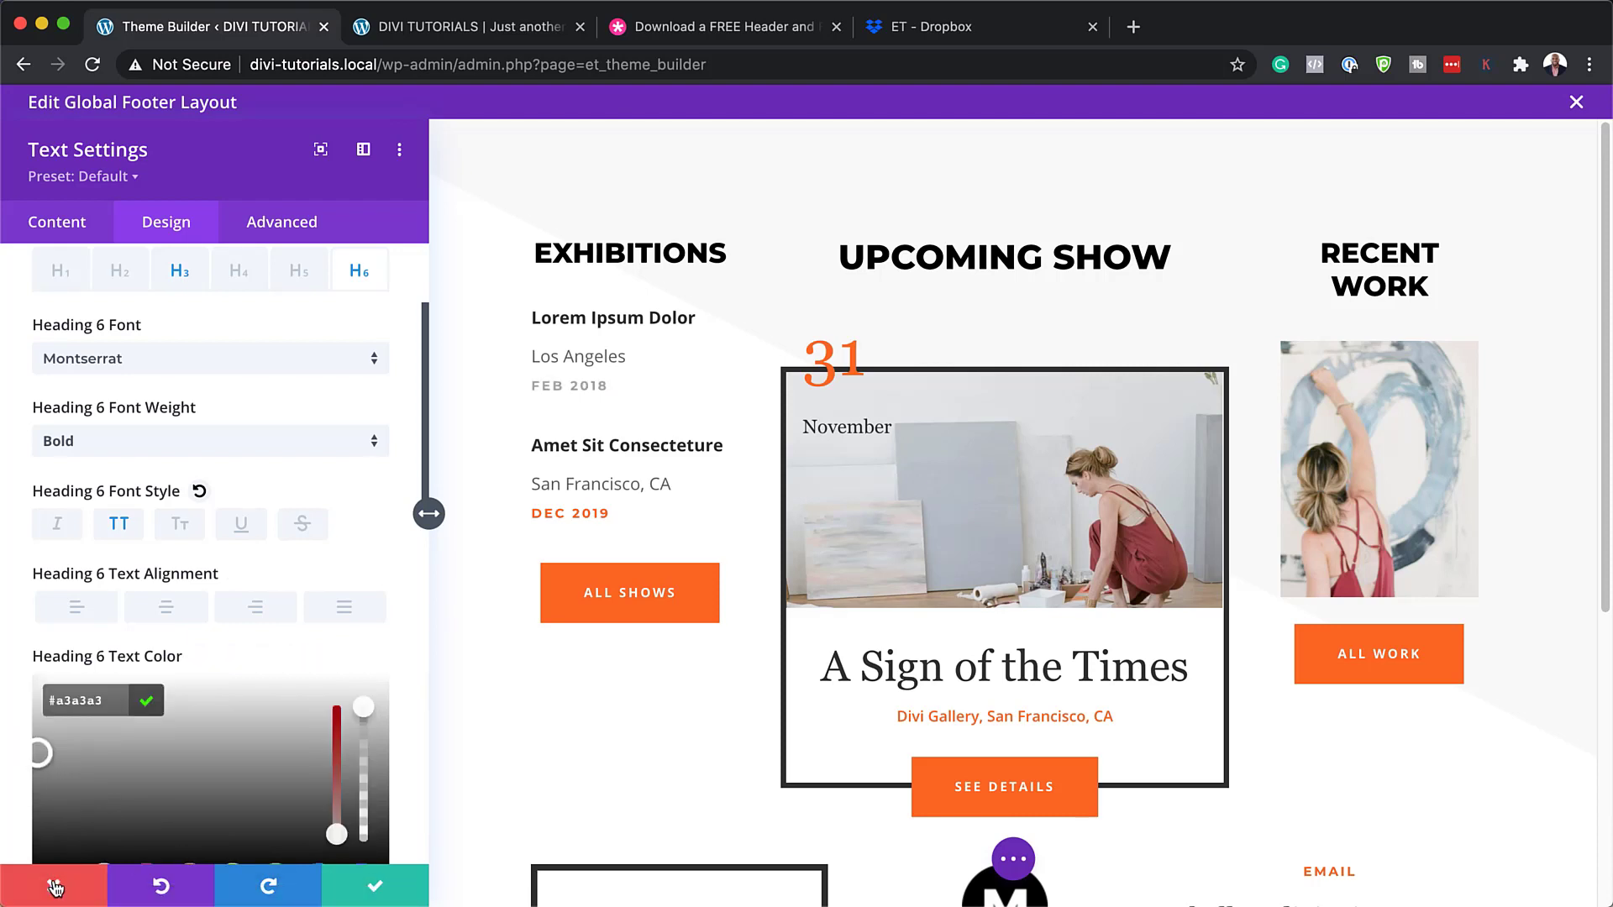
click(54, 887)
click(53, 886)
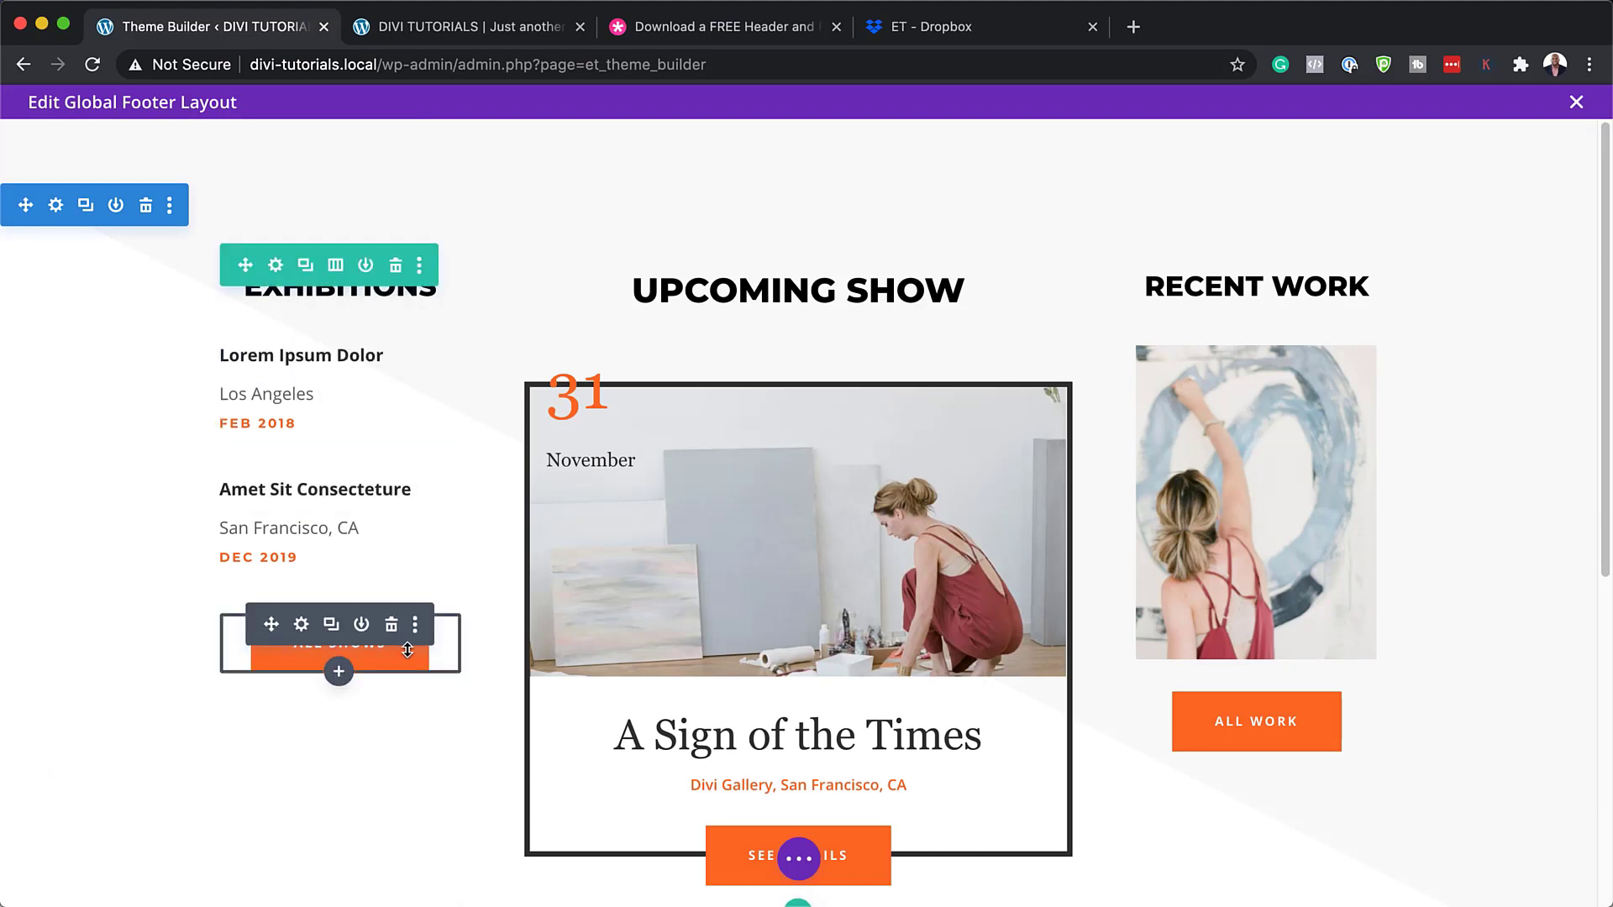
Append '!' to the footer button label so it reads 'All Shows!'
scroll(292, 637, down, 1)
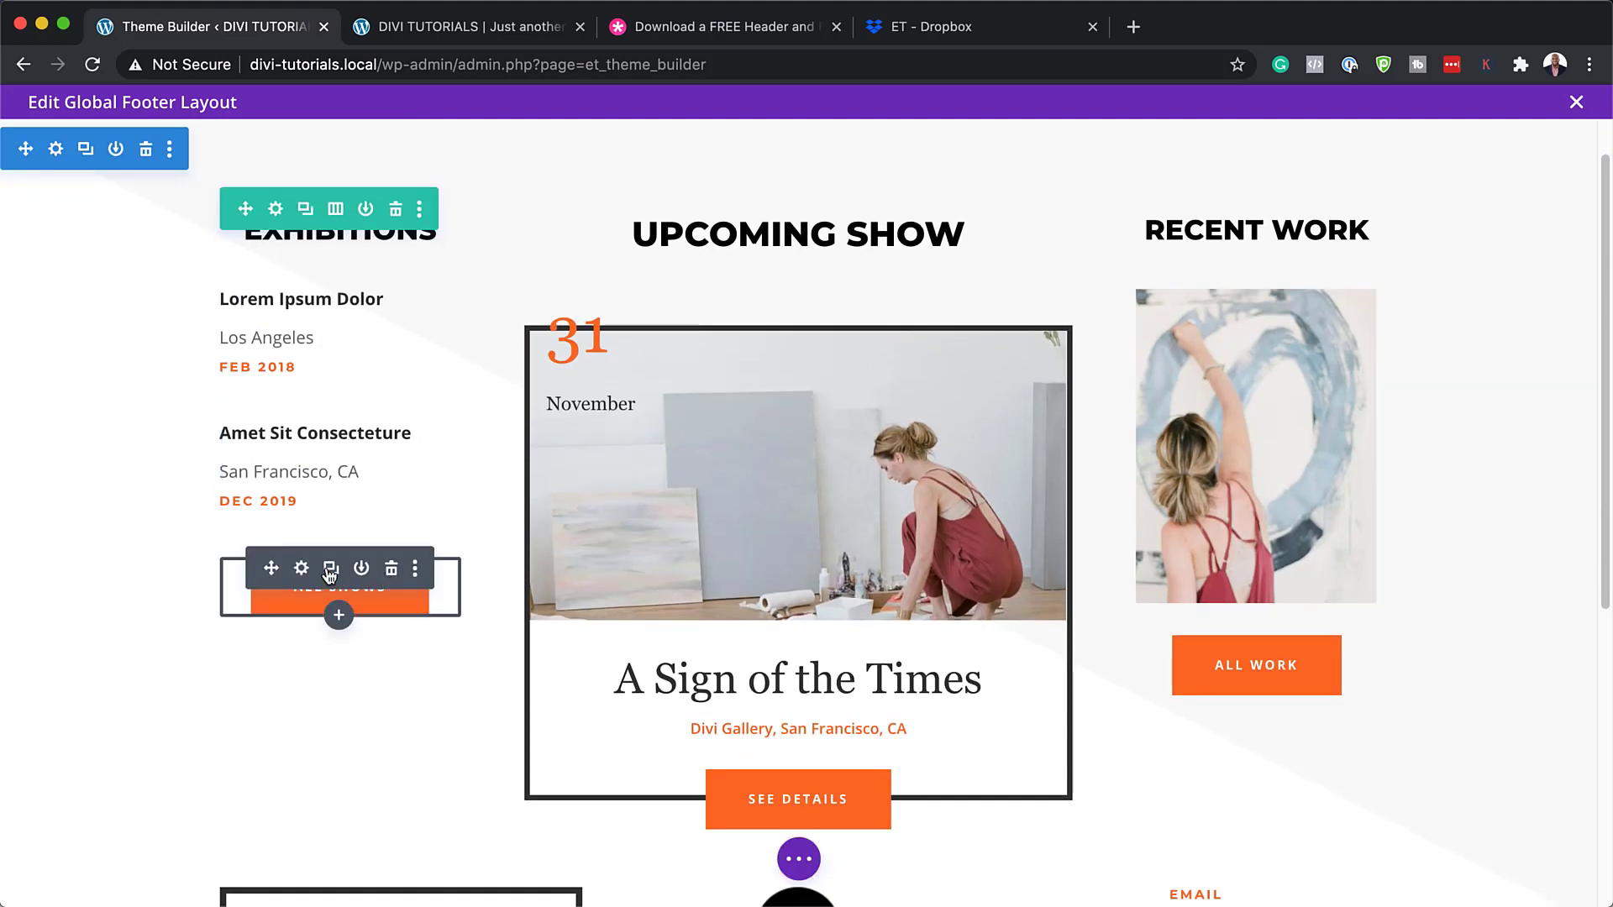
click(303, 568)
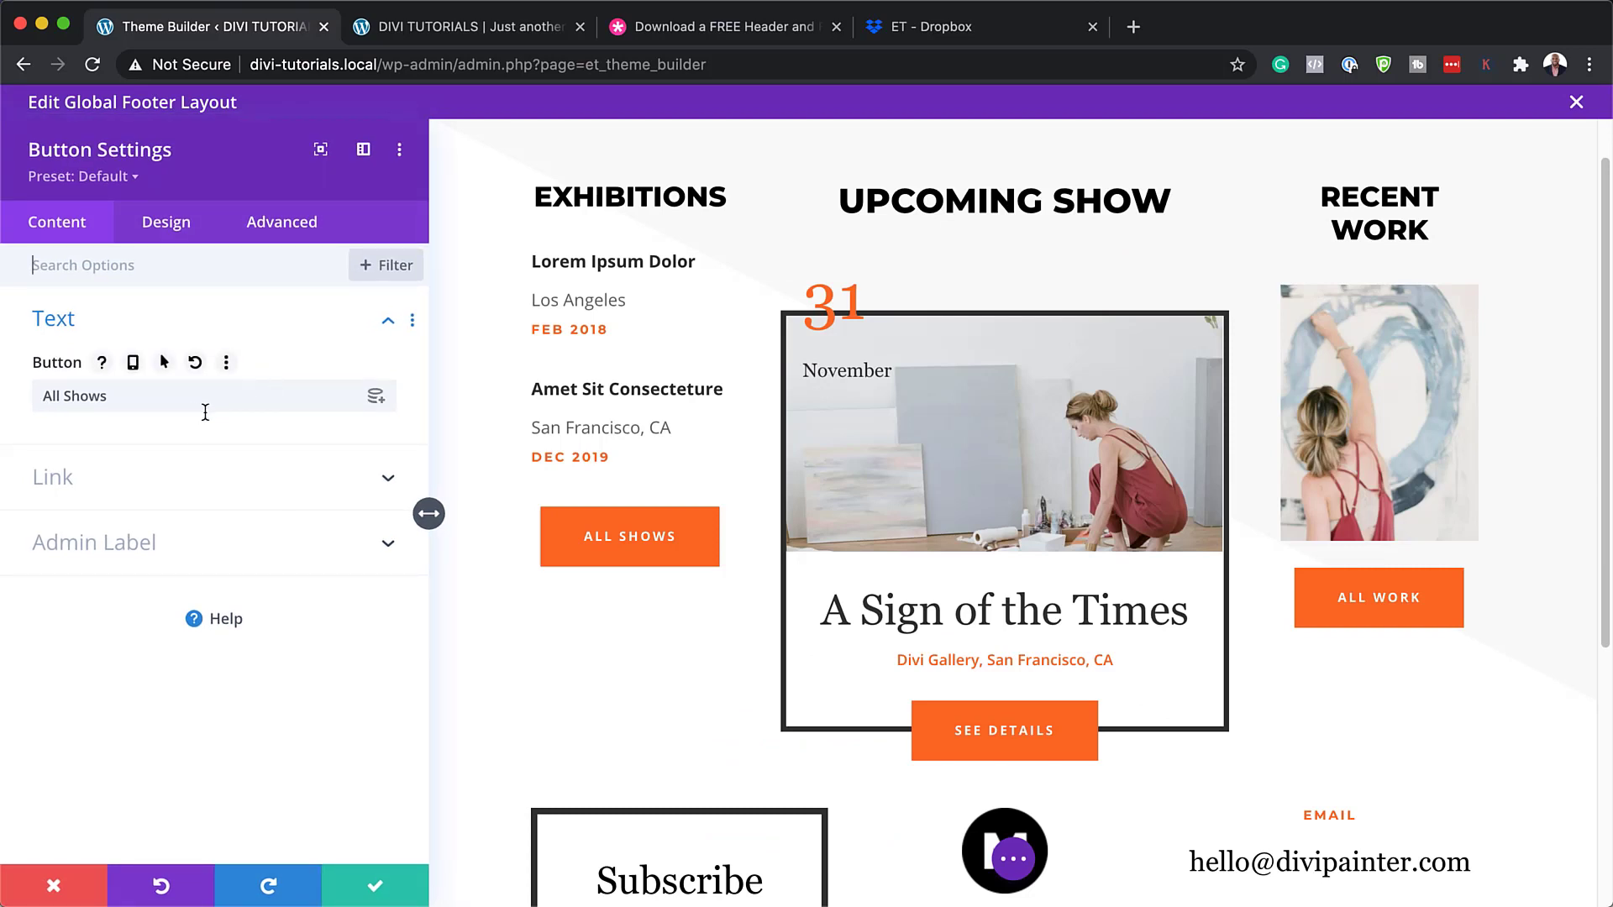
drag(127, 399, 3, 391)
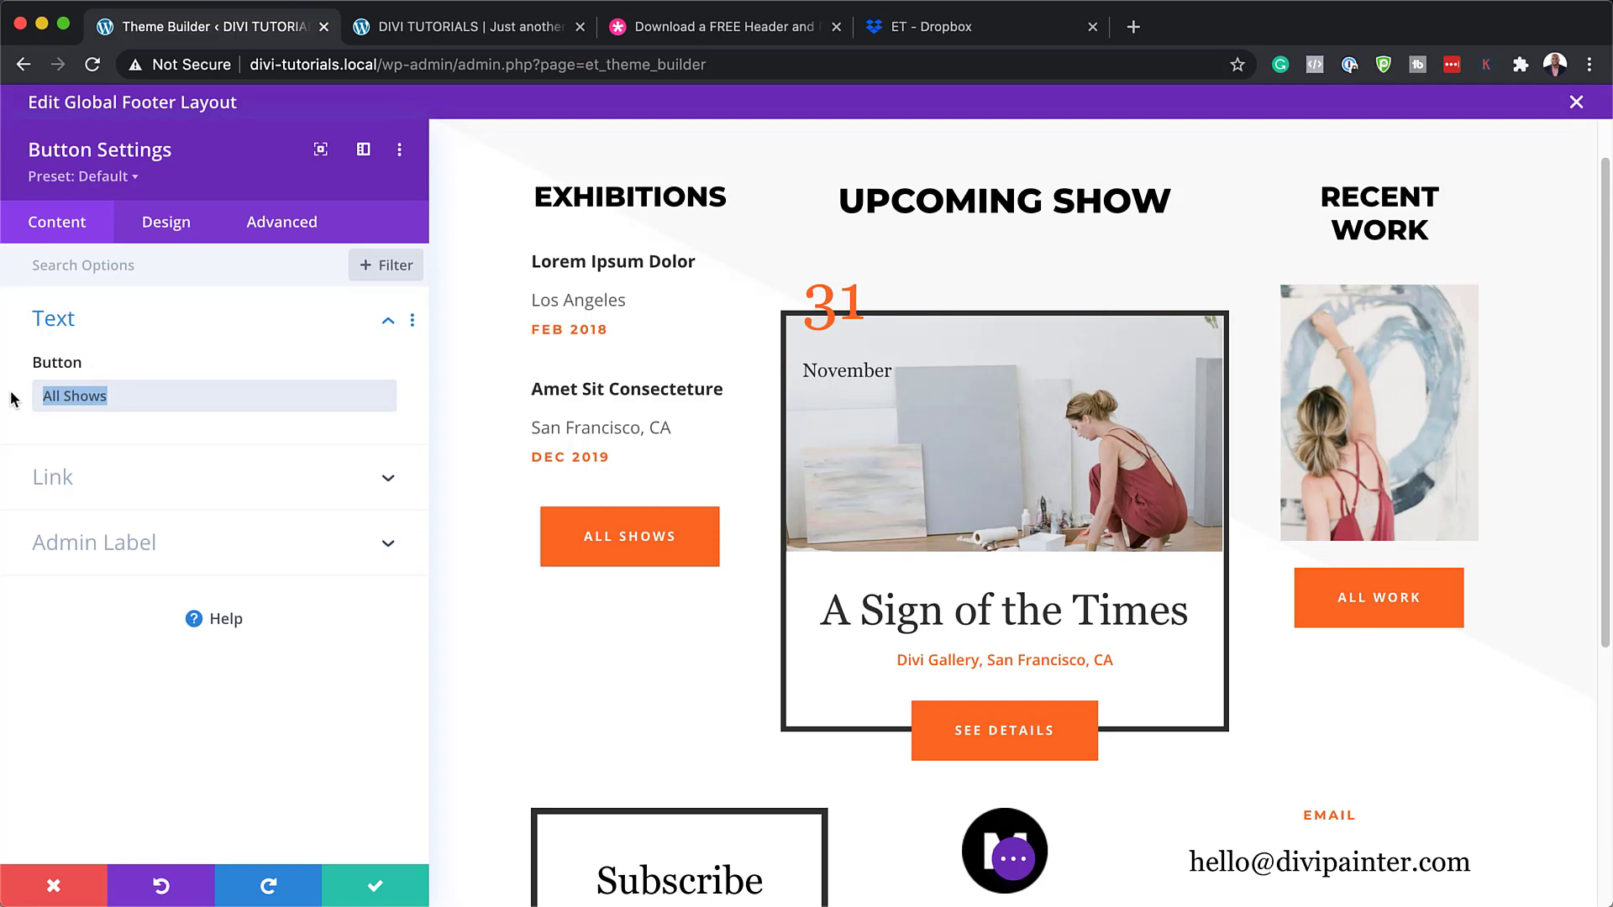
click(131, 399)
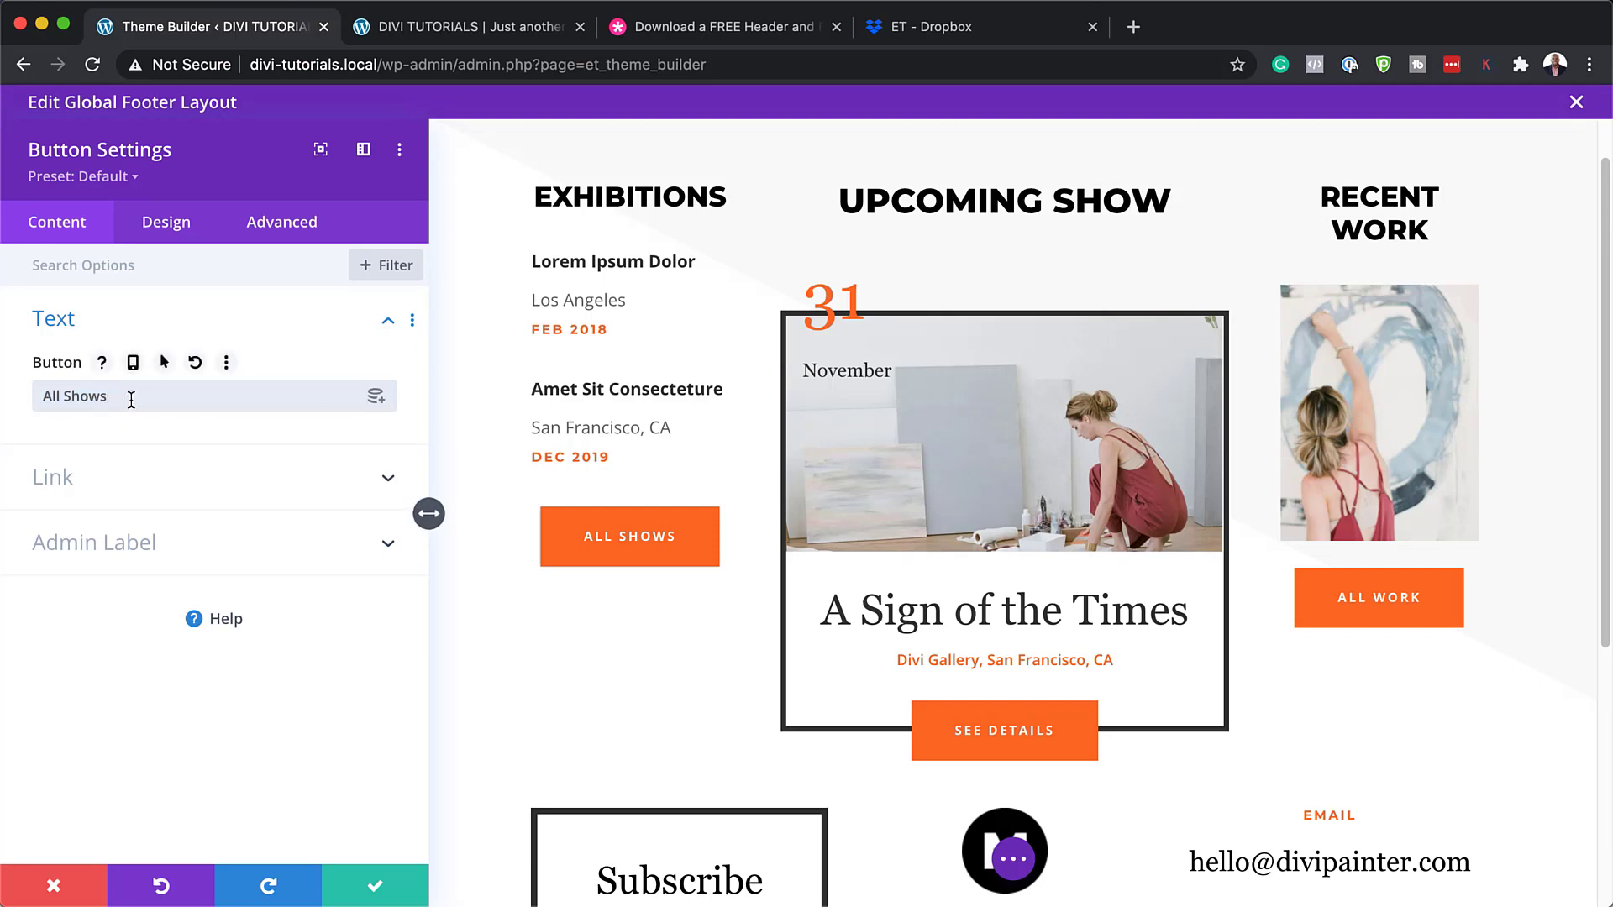
text(!)
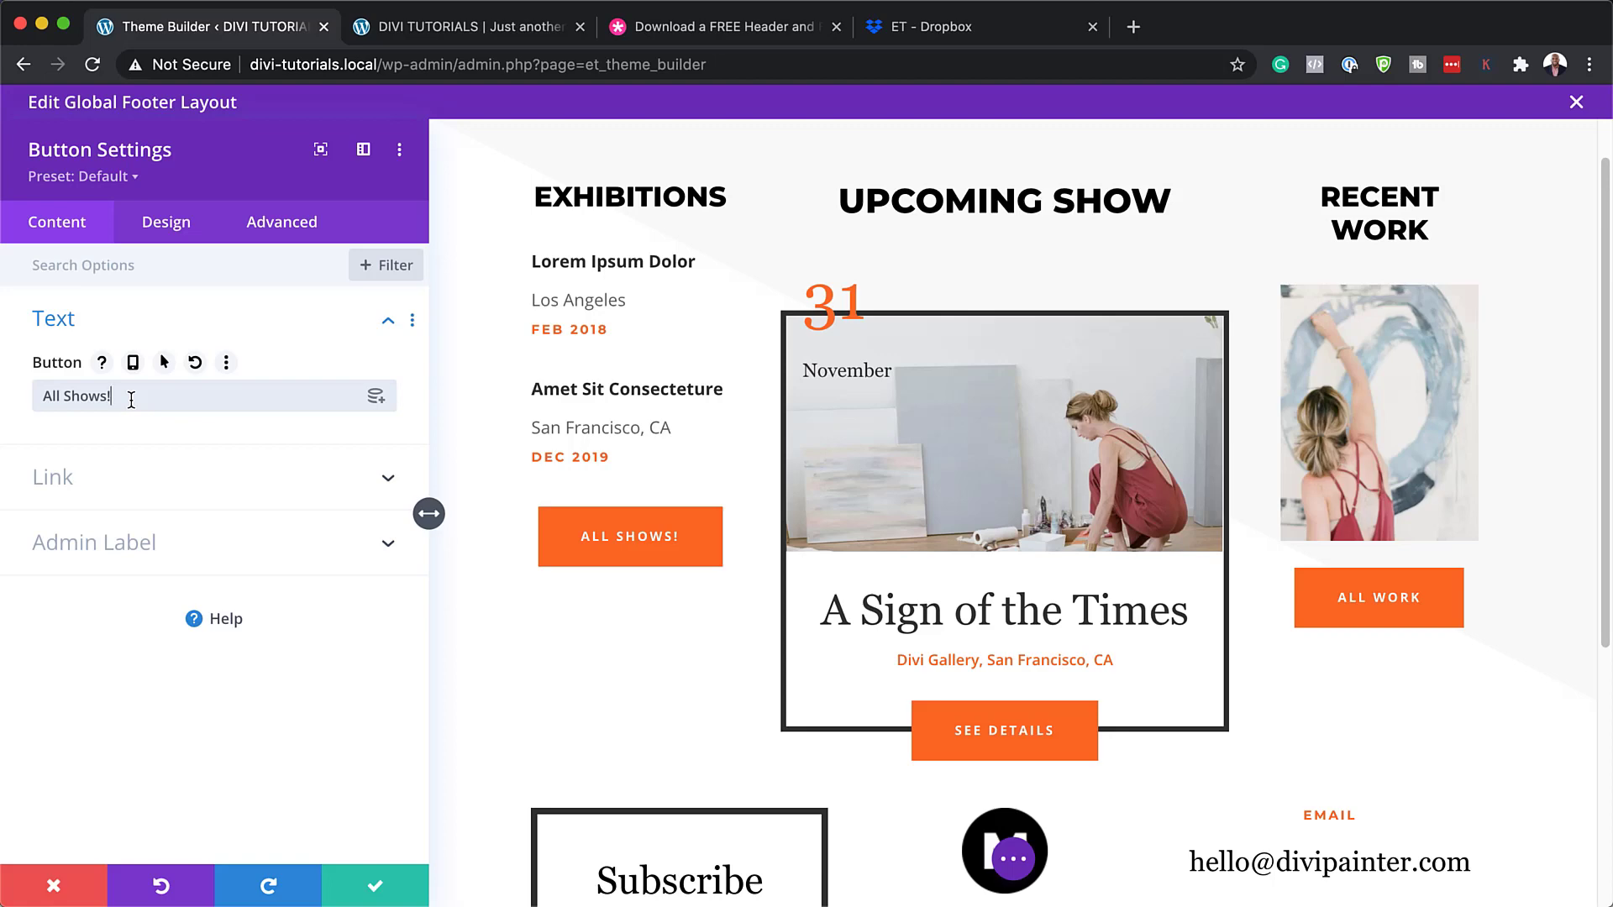
key(super+Tab)
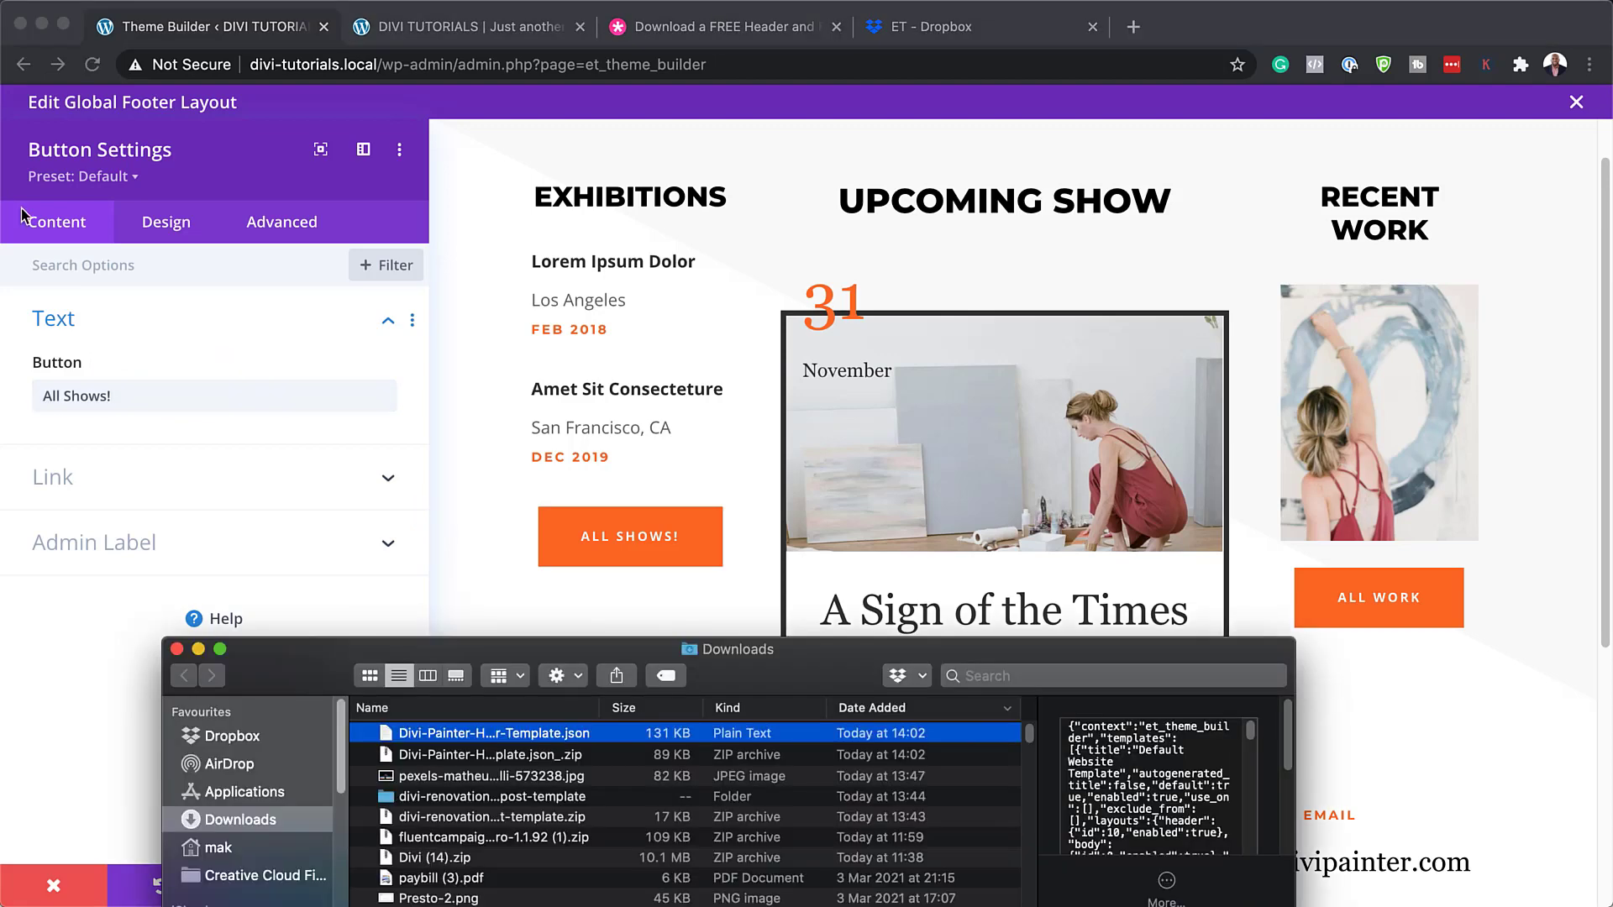
click(178, 650)
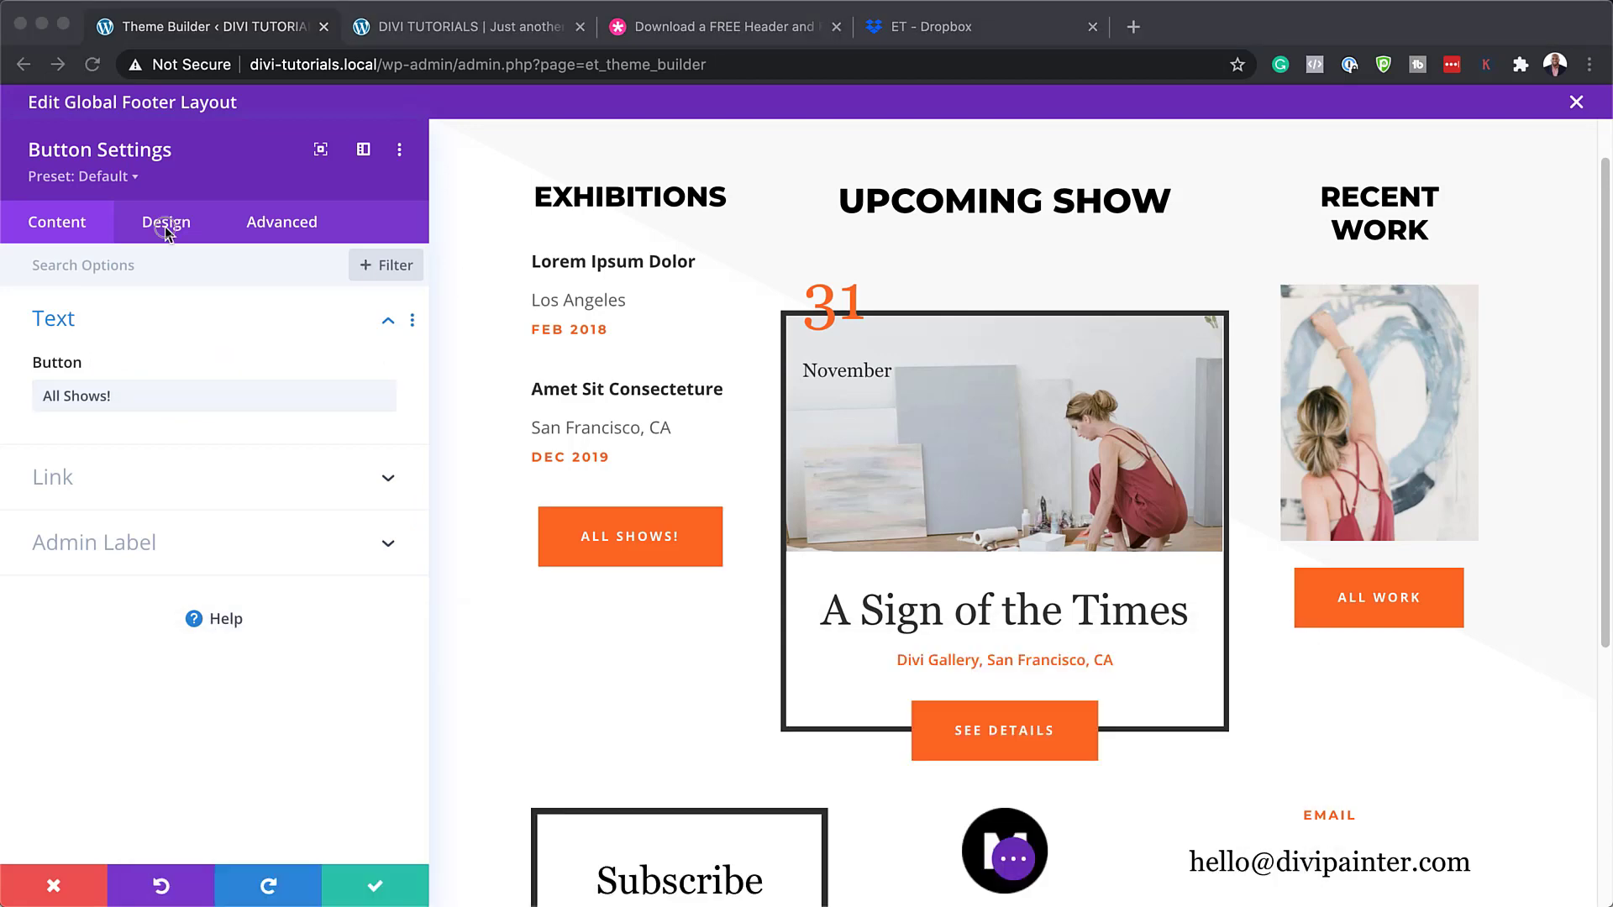
click(166, 222)
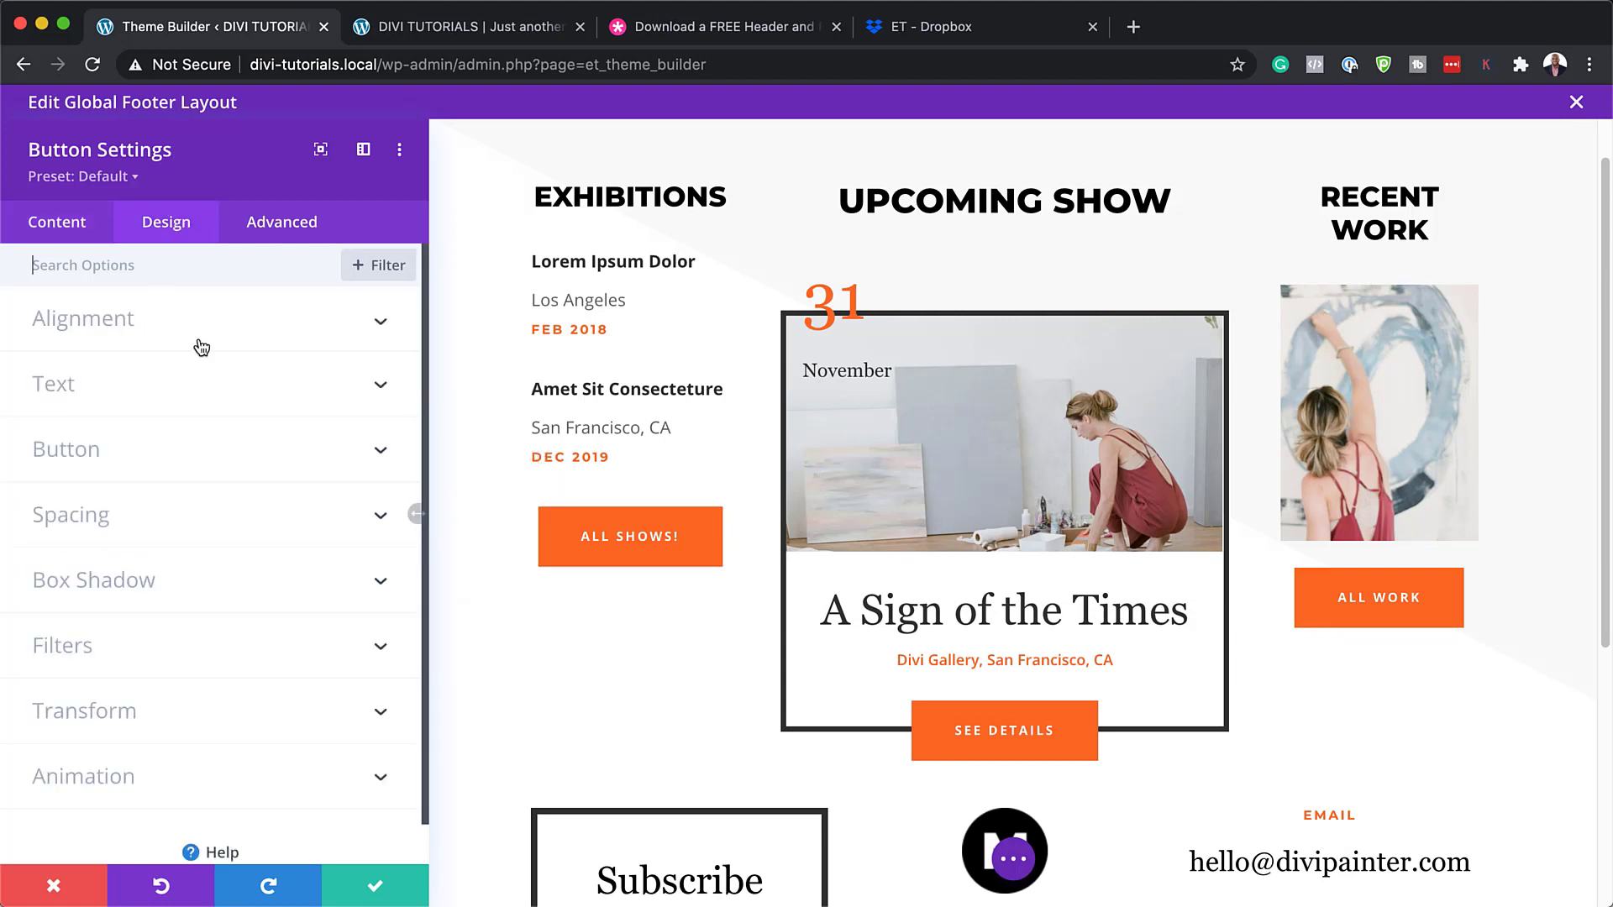
Try left alignment for the All Shows button, then centre it
click(143, 320)
click(117, 403)
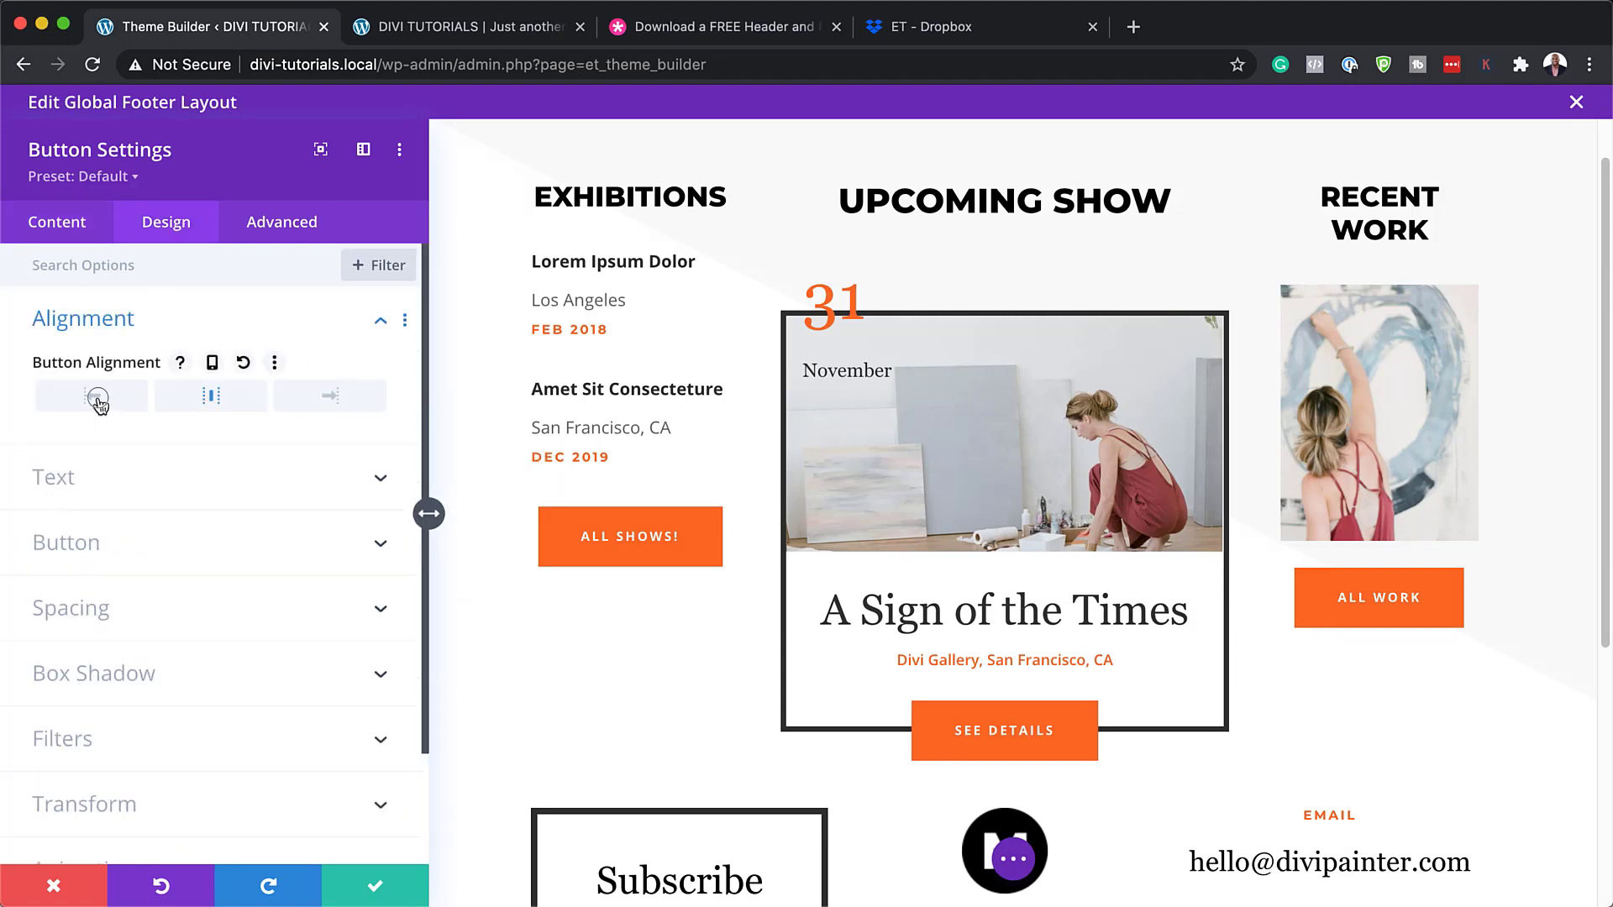
click(222, 405)
Set the button background to dark magenta #9b1262 after trying green, blue and purple
click(106, 551)
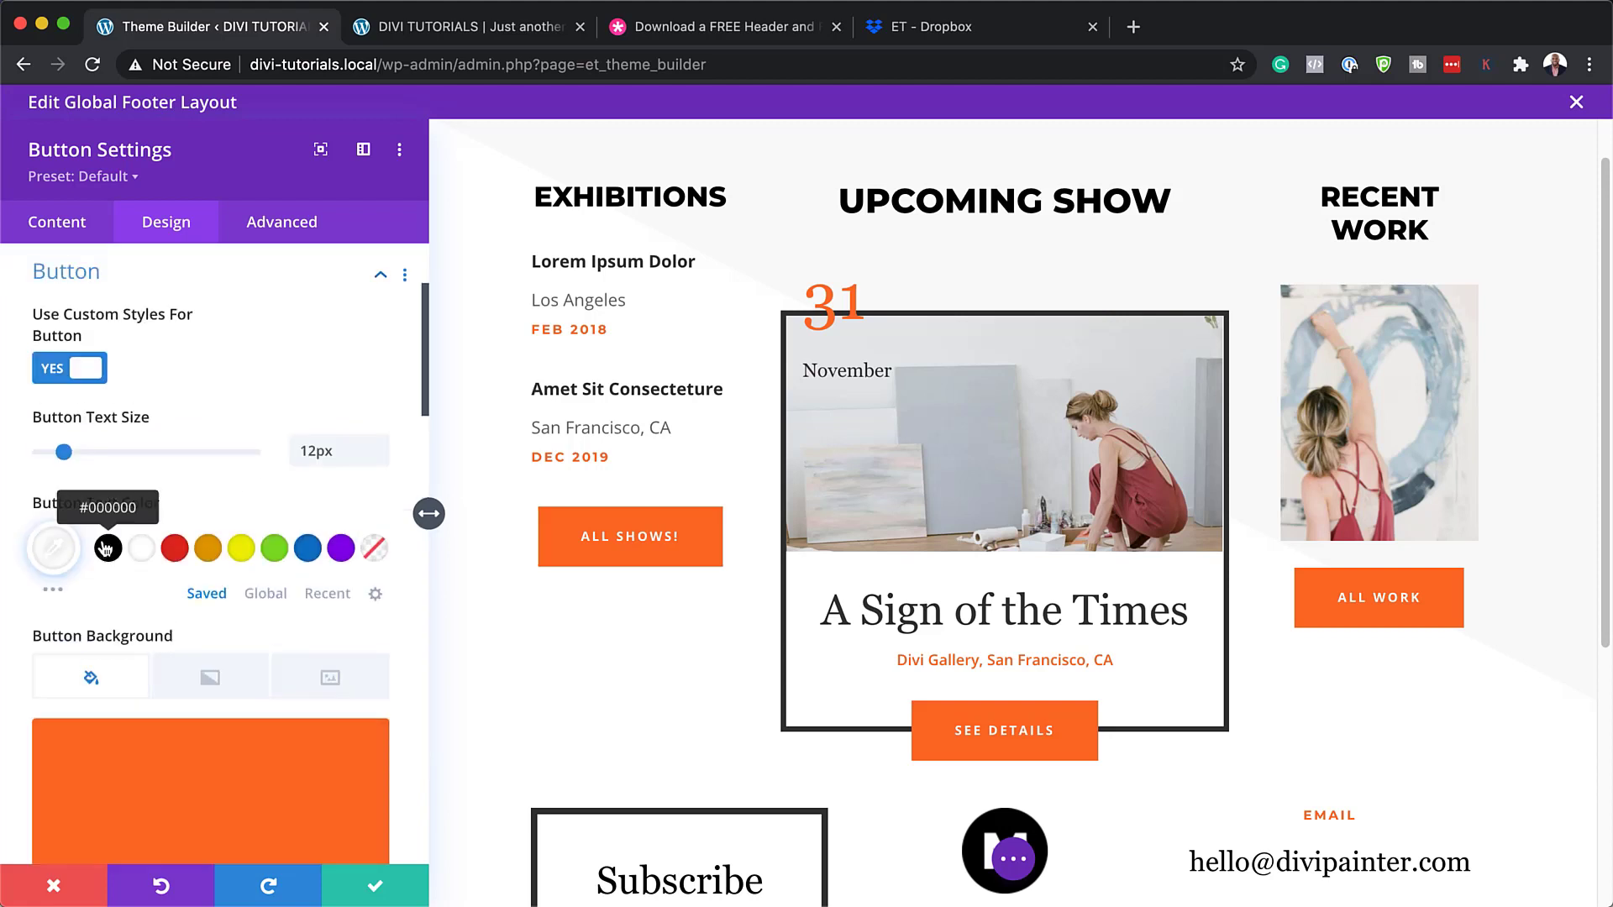
scroll(197, 574, down, 4)
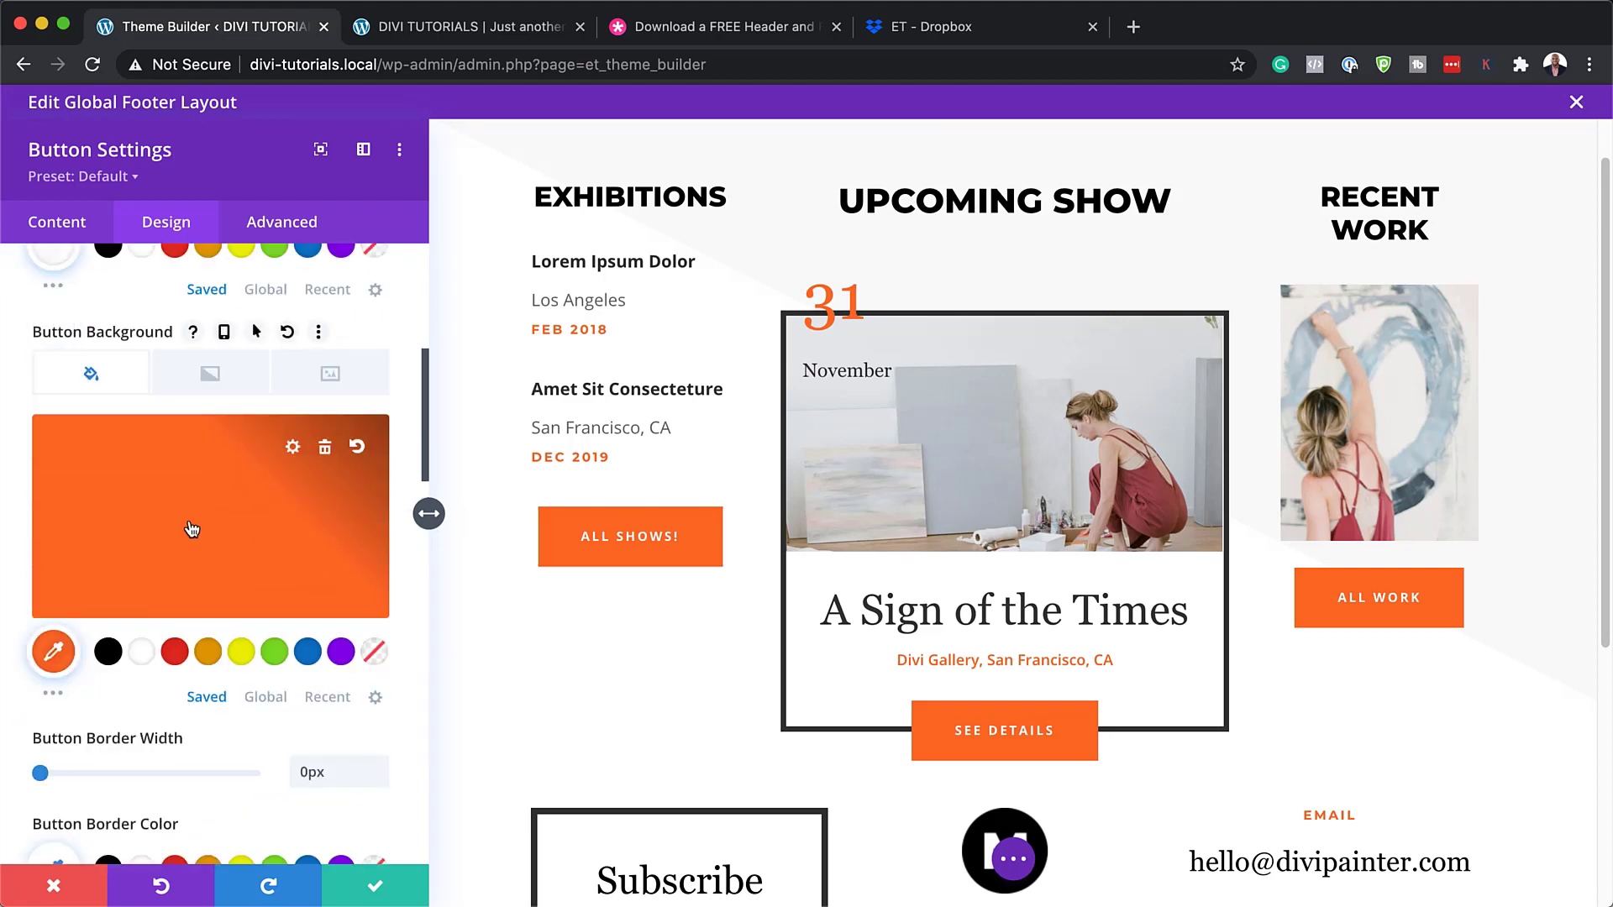
click(191, 527)
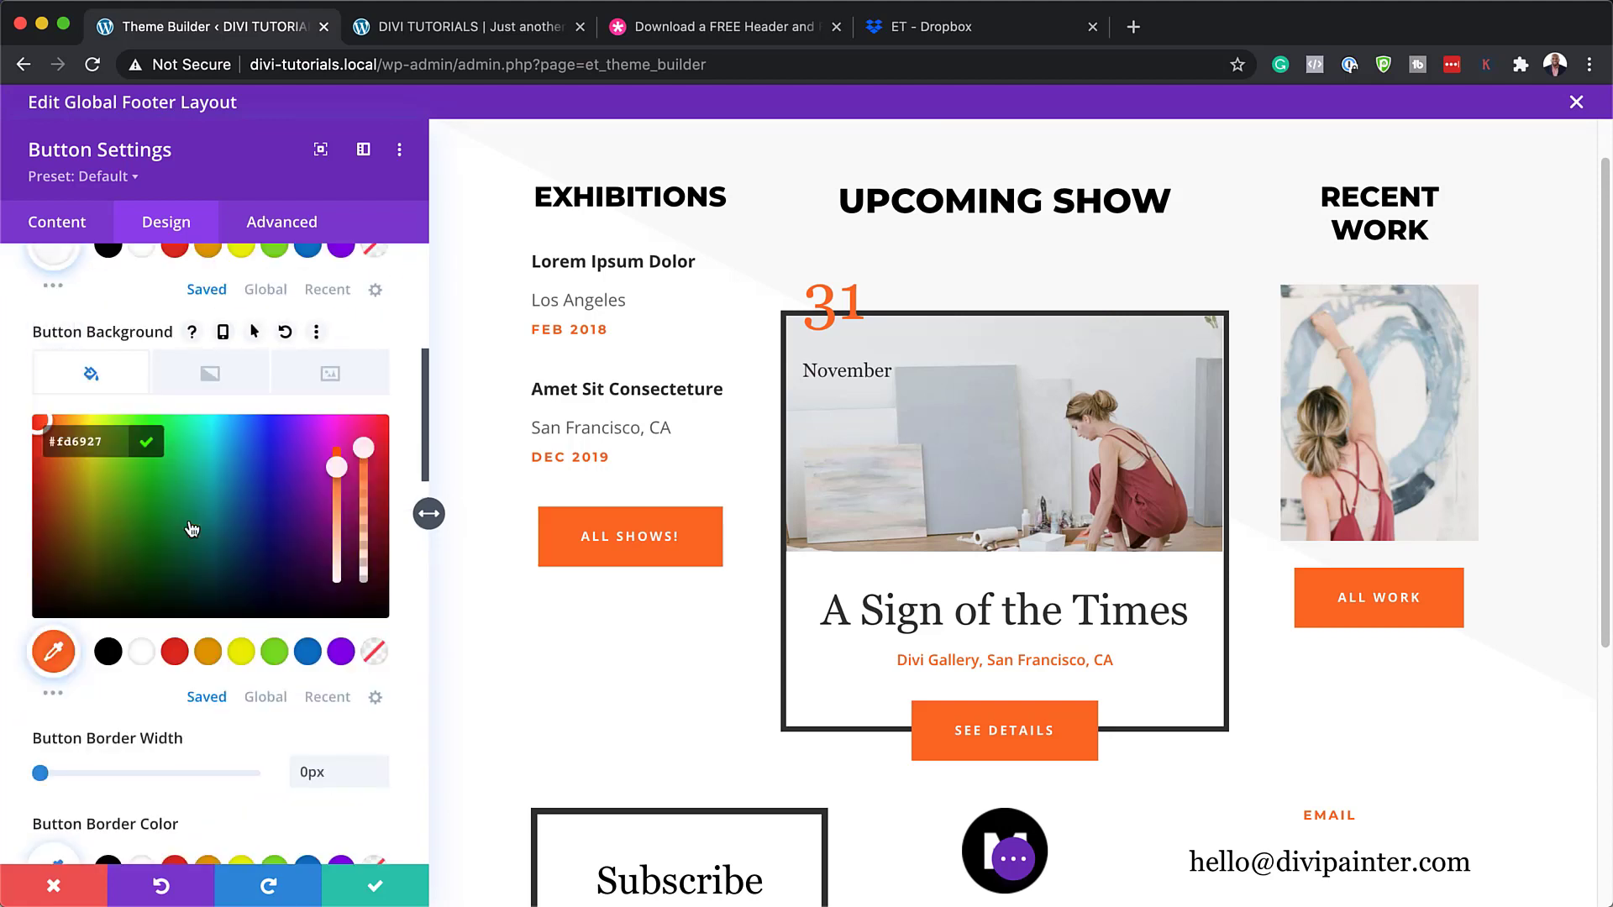
click(177, 581)
click(244, 531)
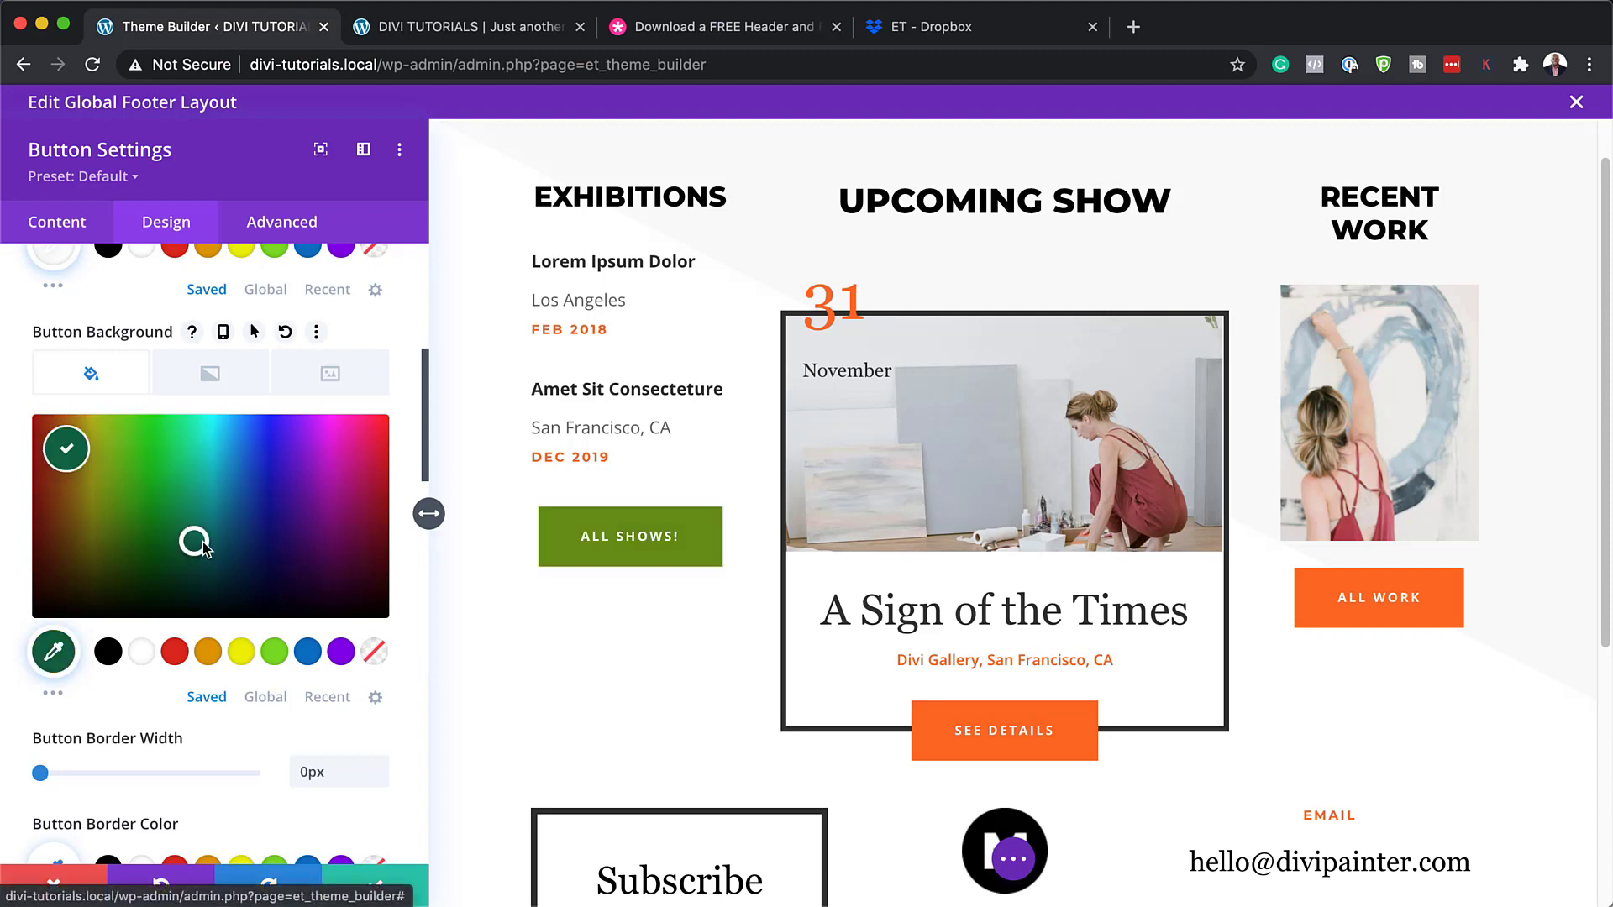
click(250, 553)
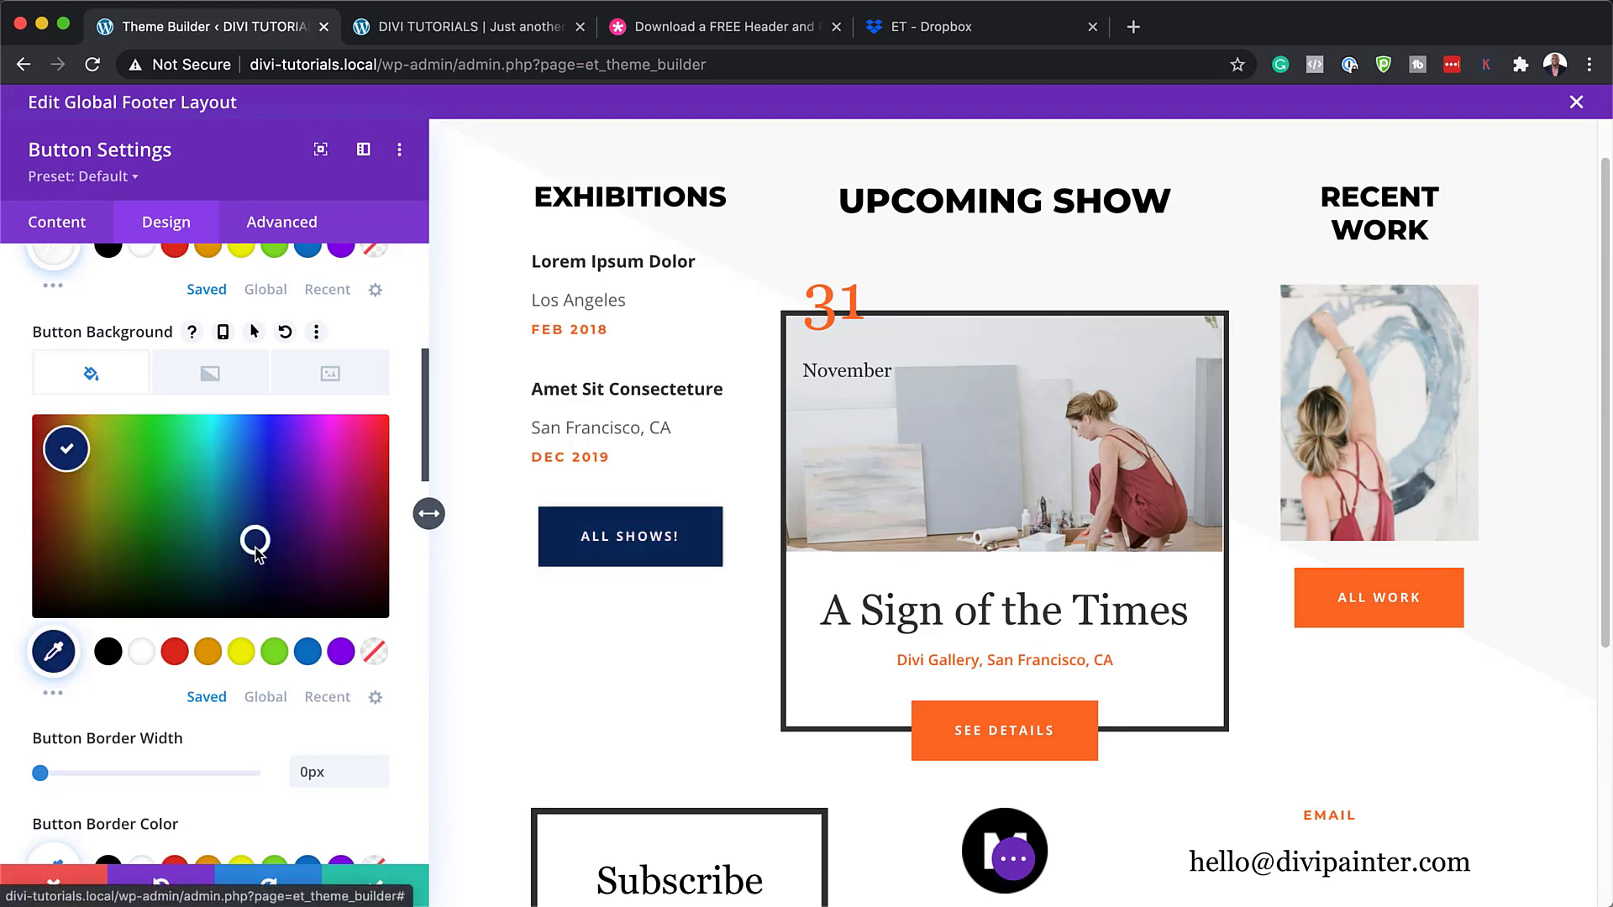
click(330, 473)
click(349, 457)
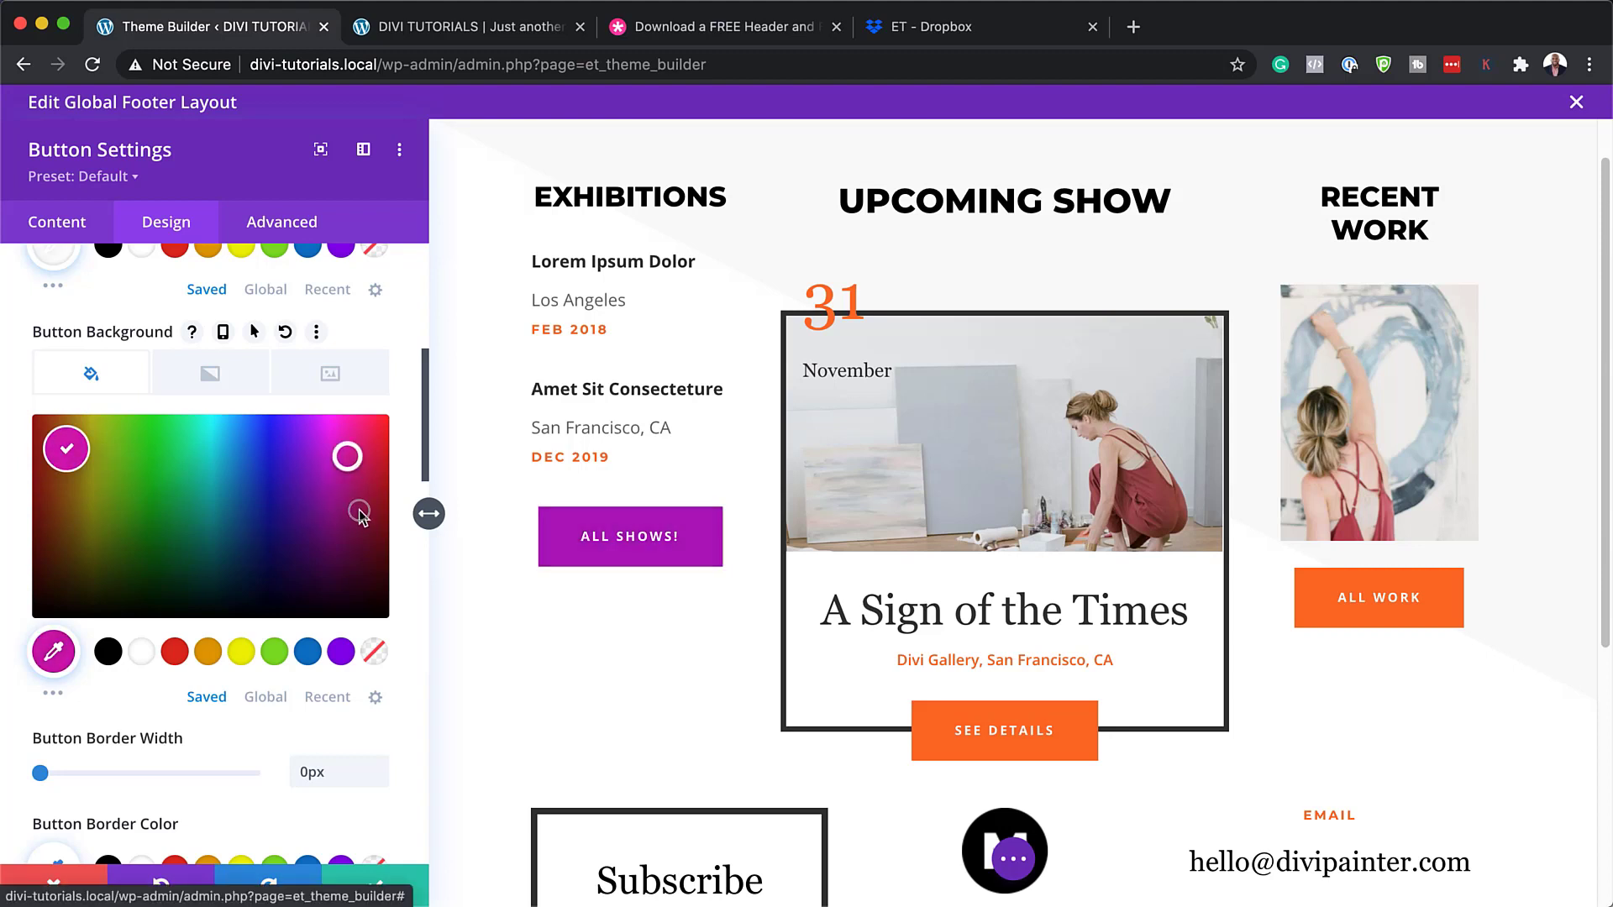
click(360, 509)
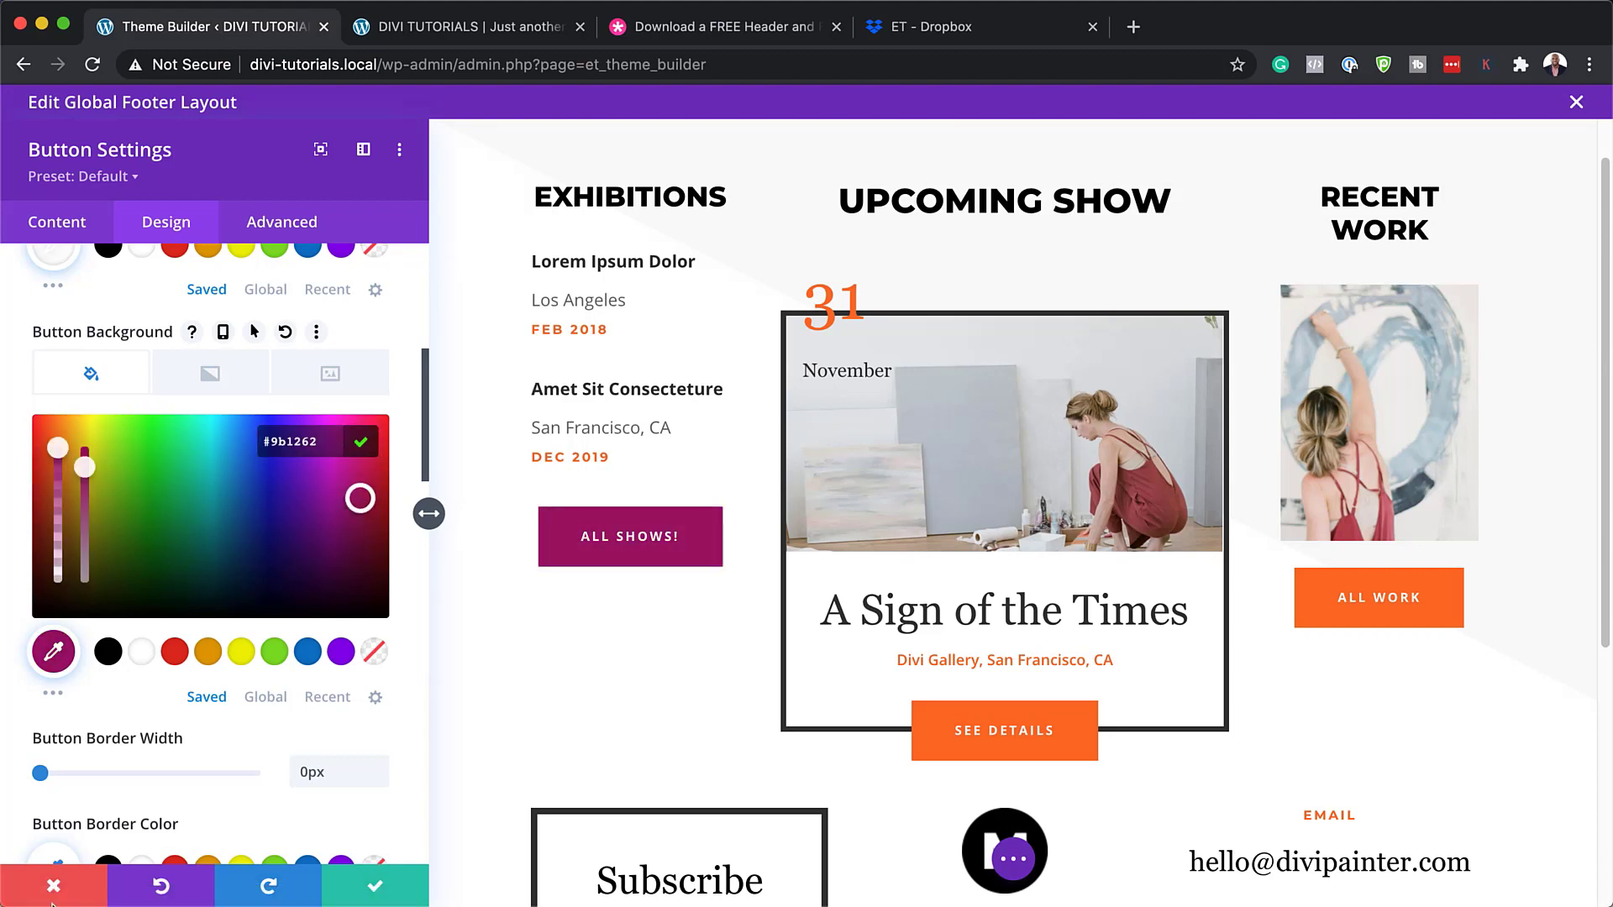
Check the button's link target choices, then discard all button changes
click(63, 224)
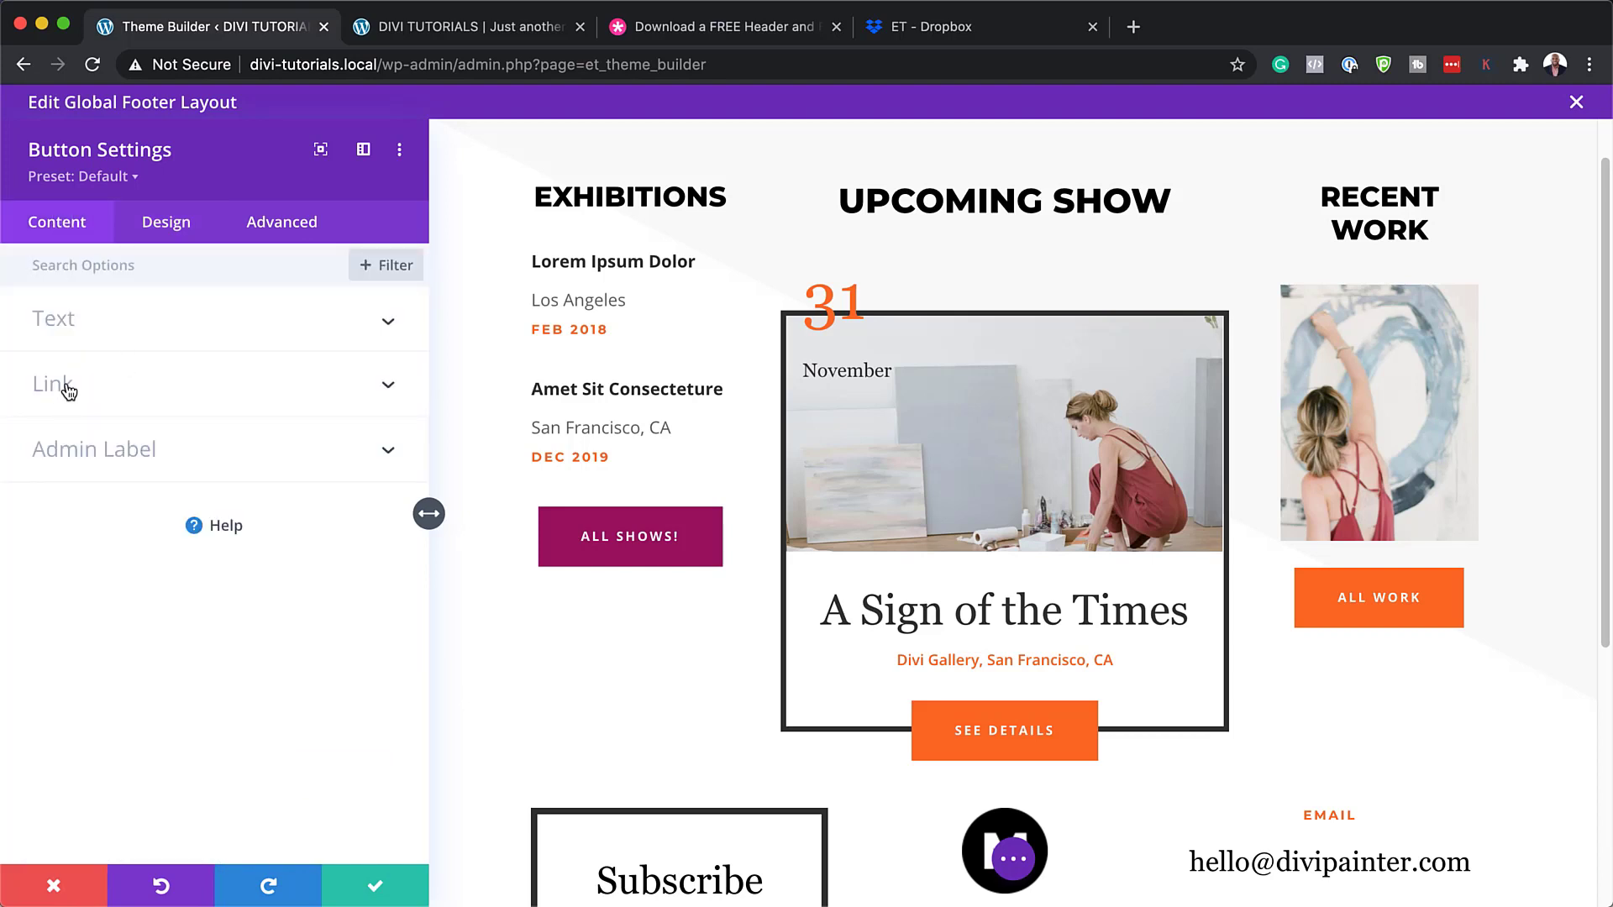
click(69, 391)
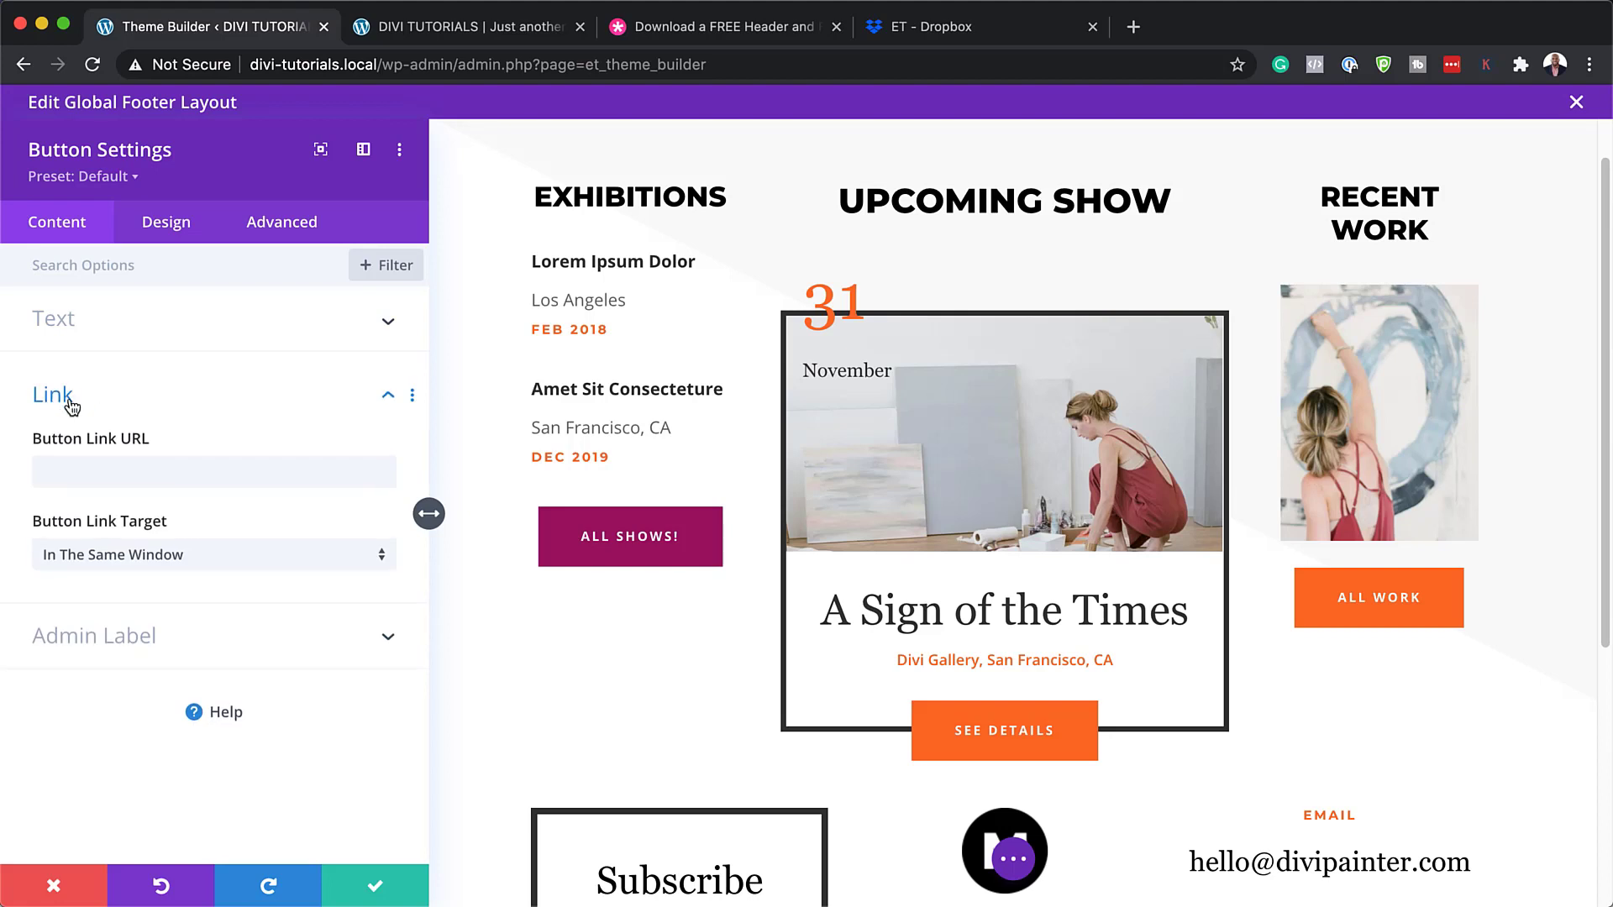
click(65, 473)
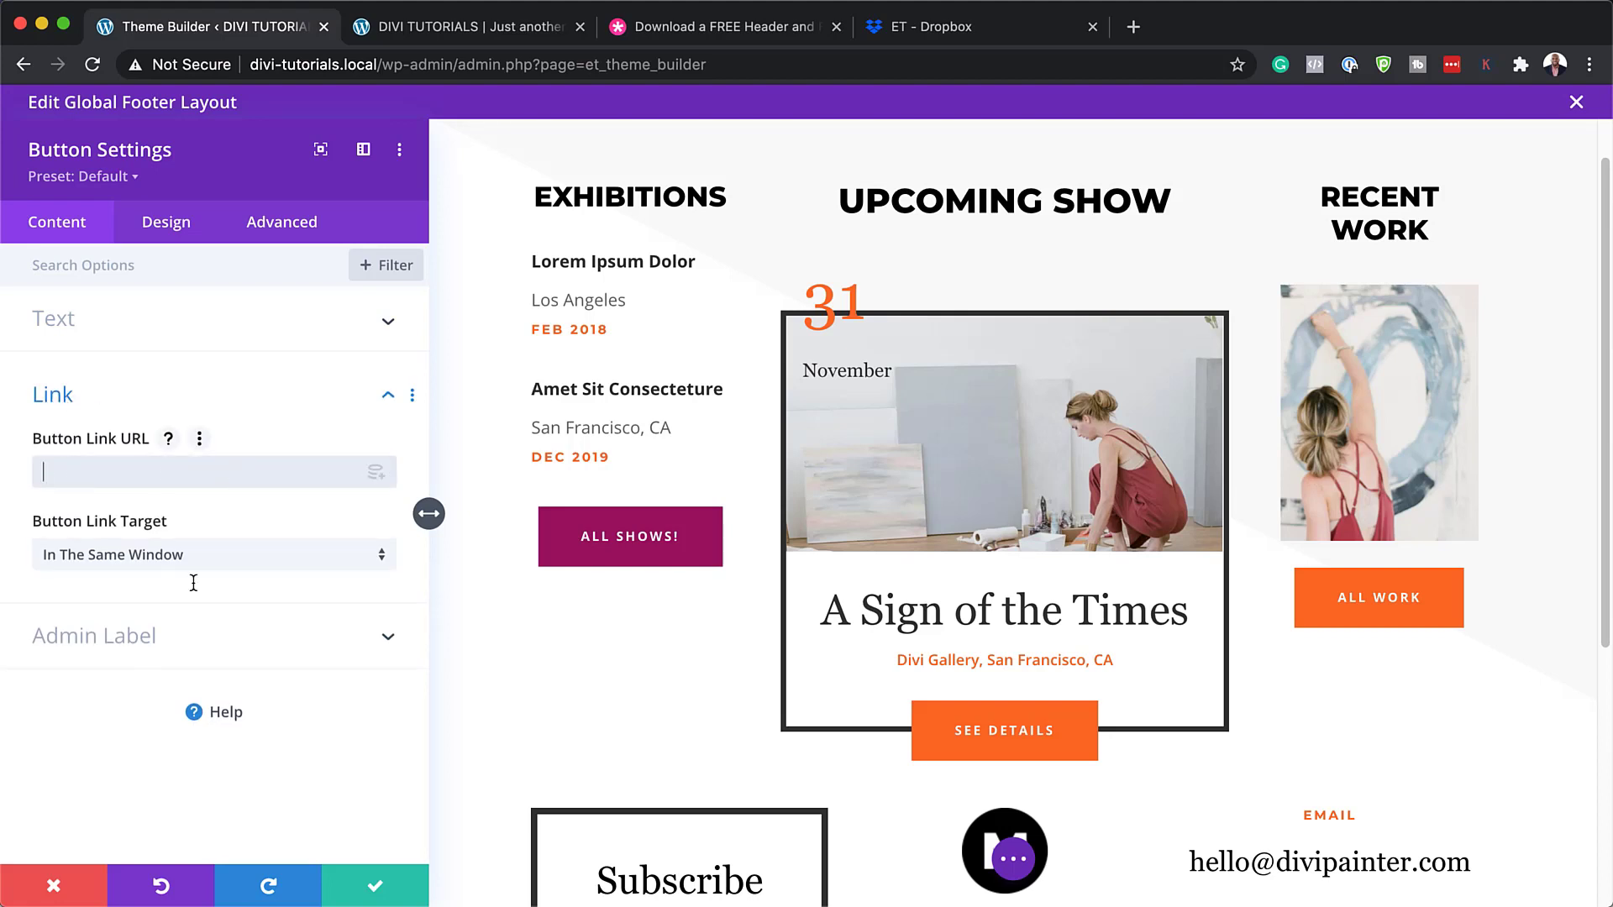
click(190, 558)
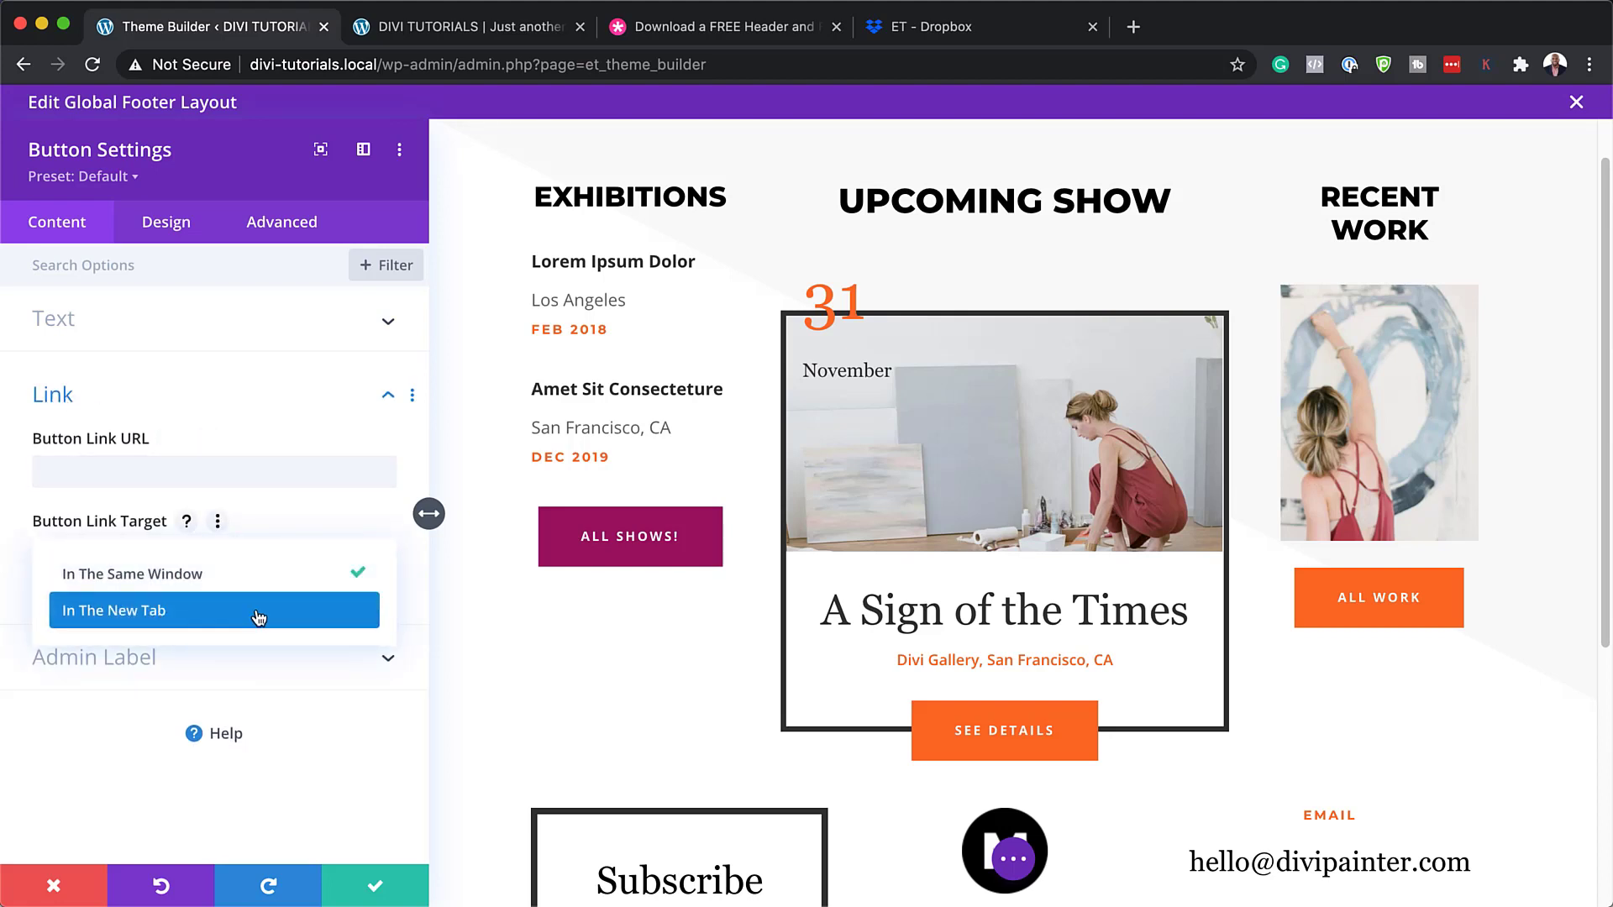
click(55, 888)
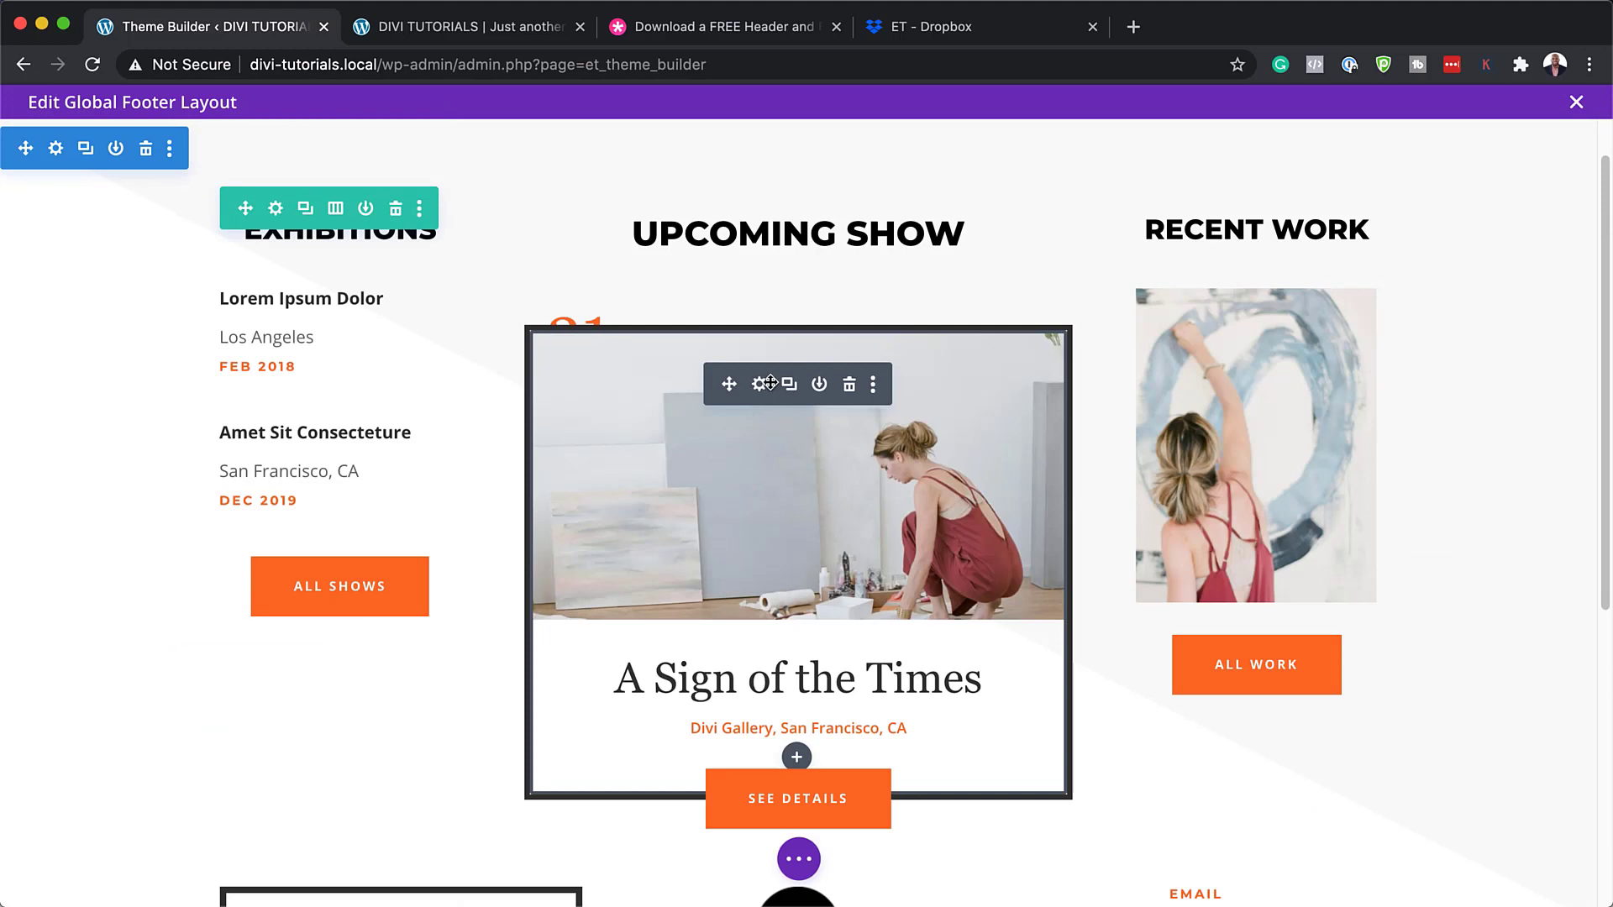
Append '!' to the show card title so it reads 'A Sign of the Times!'
click(760, 386)
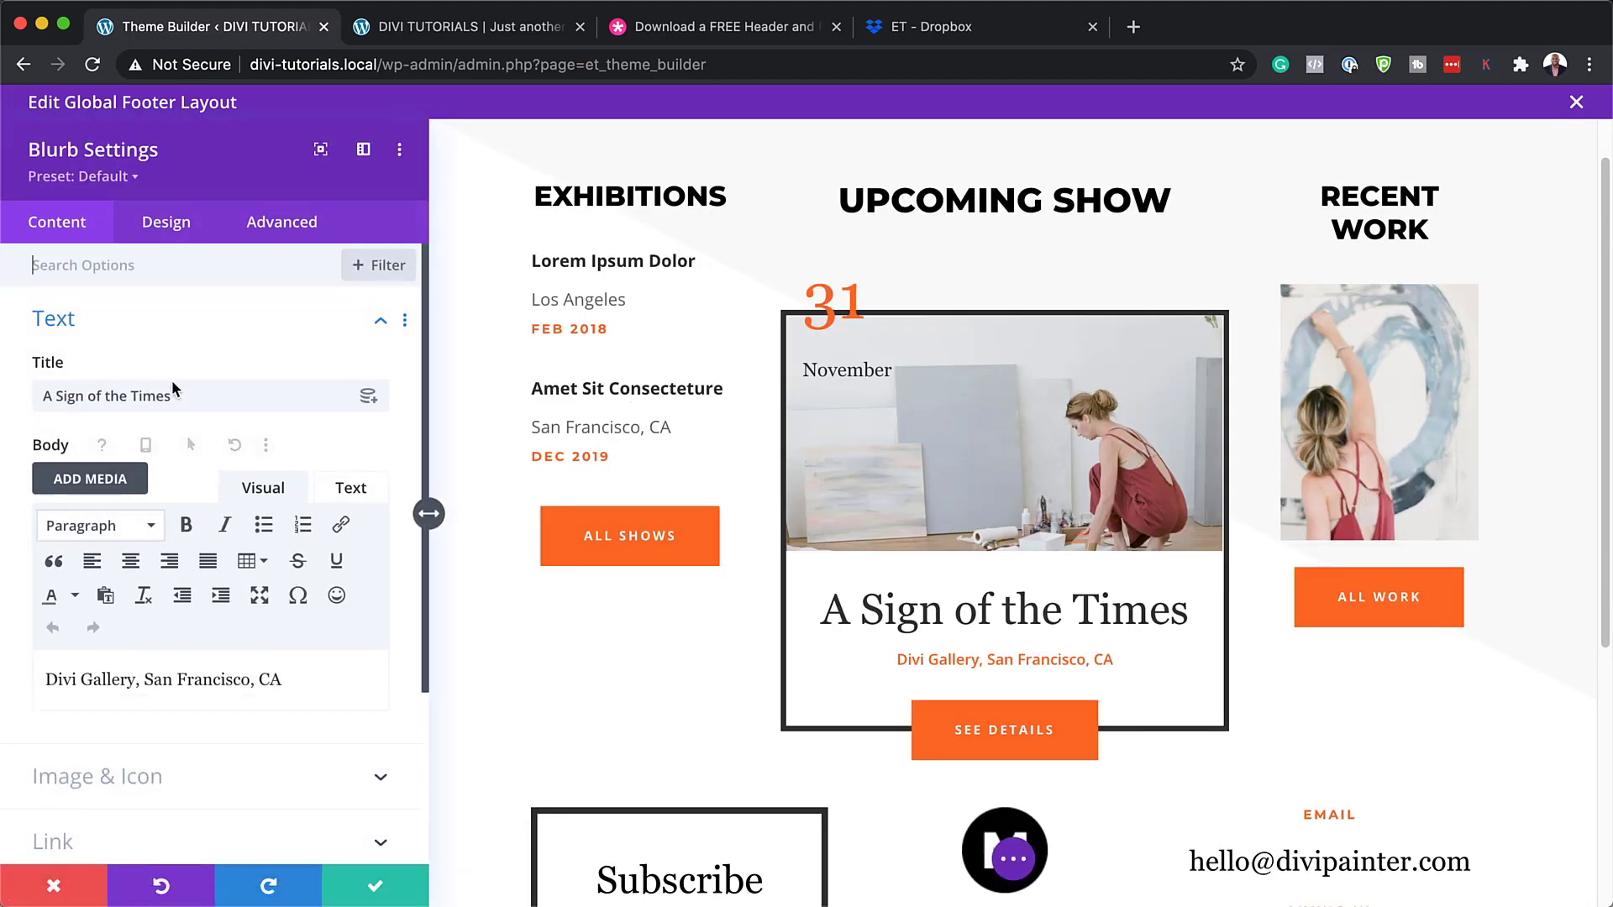
drag(178, 401, 36, 396)
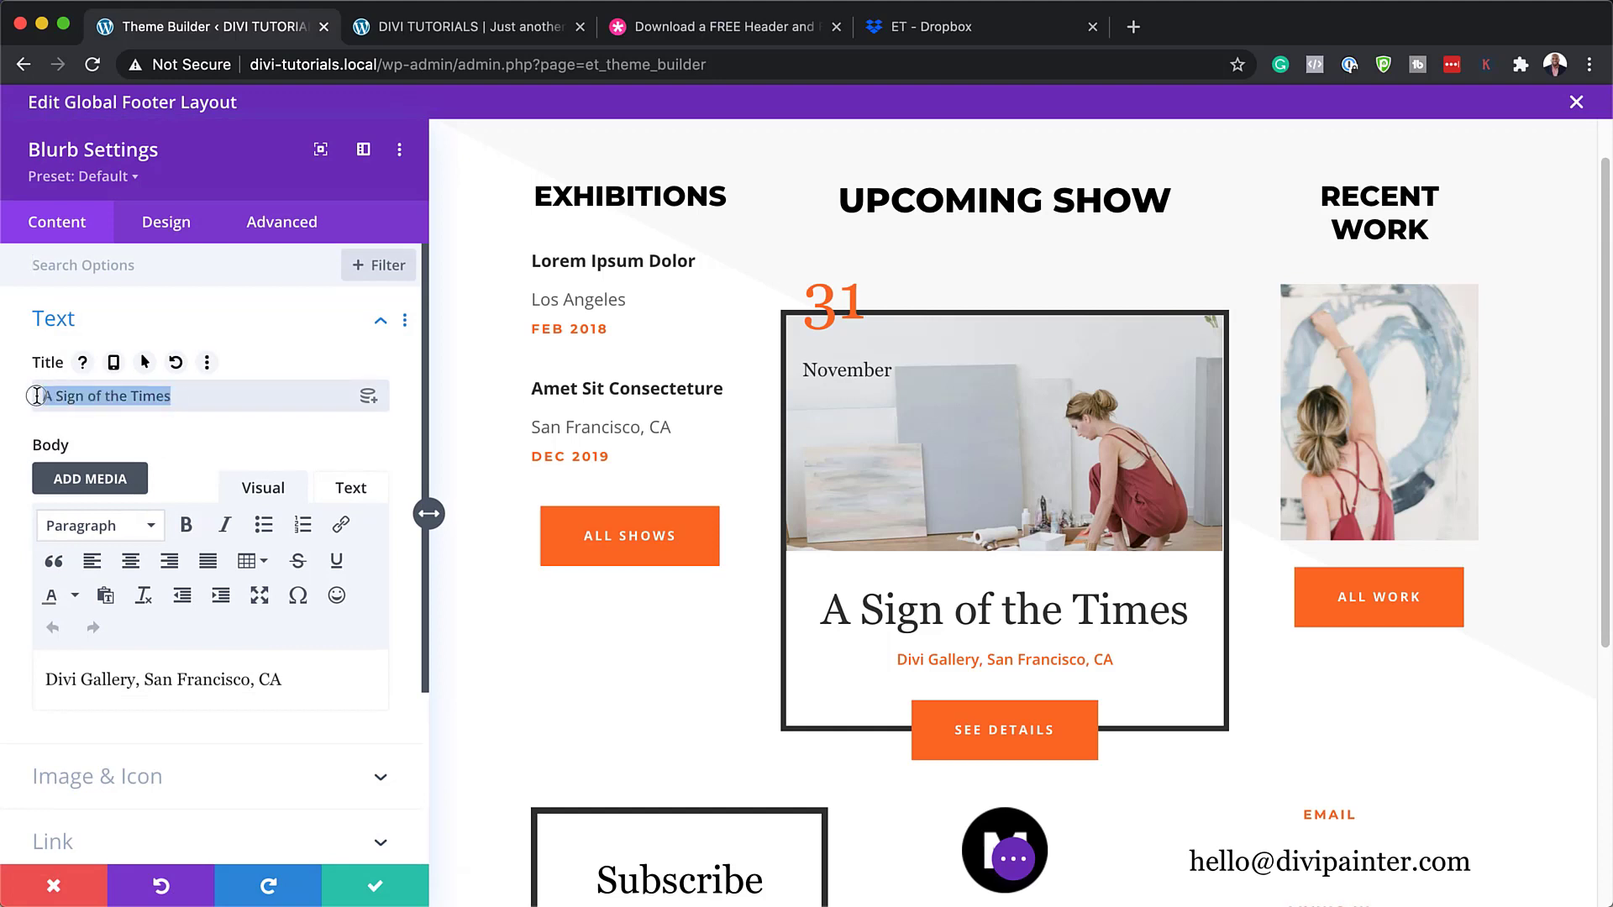
click(199, 392)
text(!)
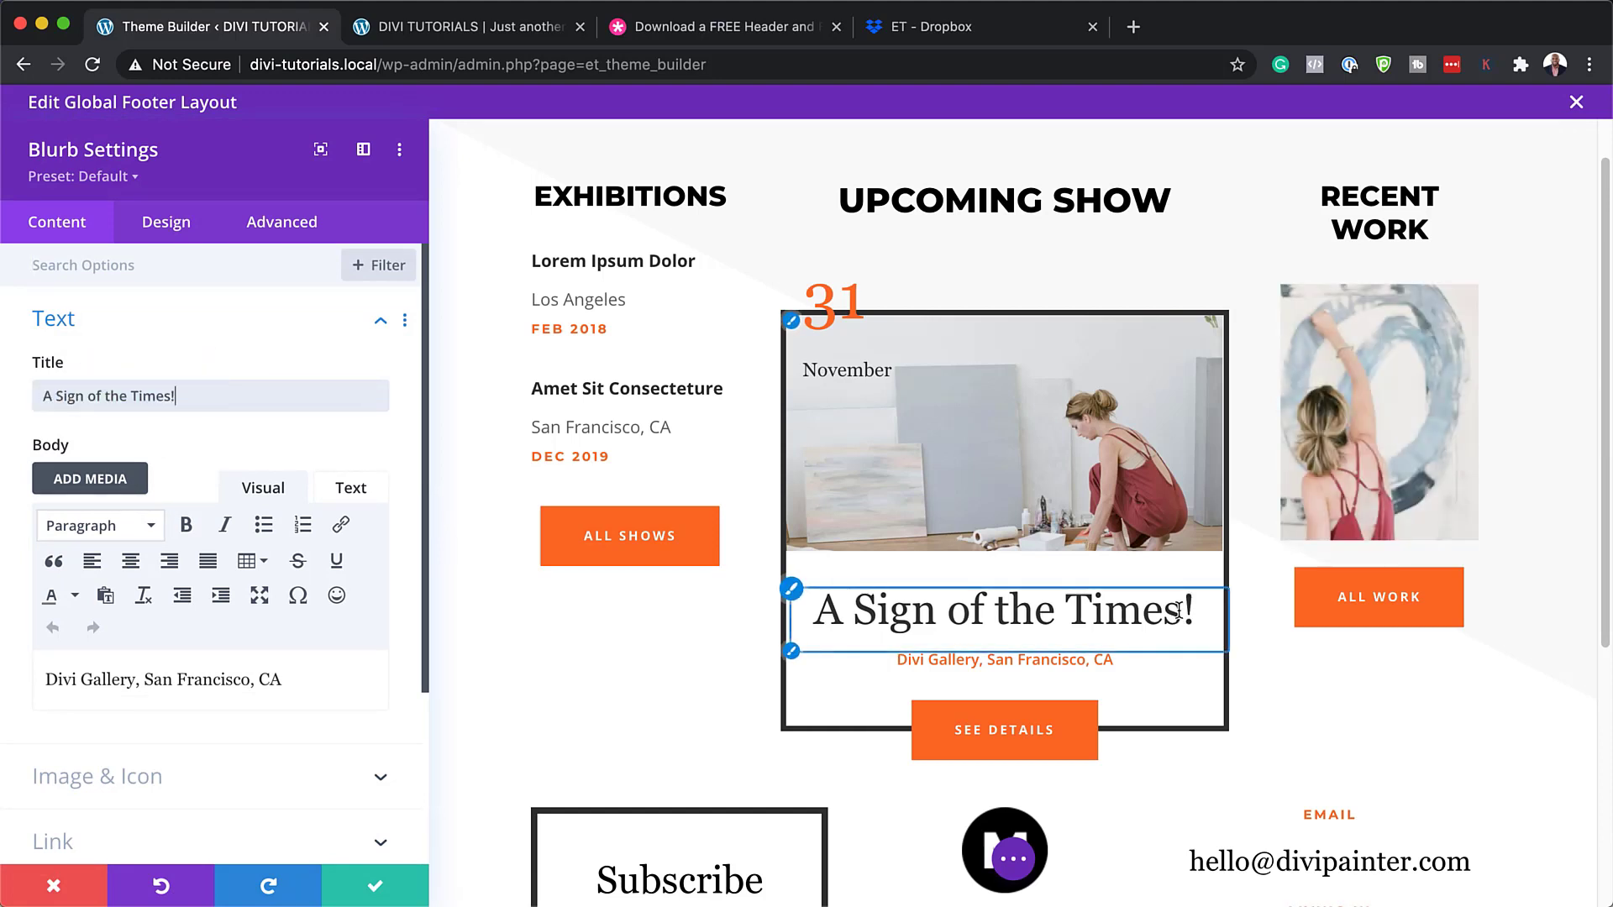
Select the card's body text and expand its Image & Icon options
scroll(267, 563, down, 3)
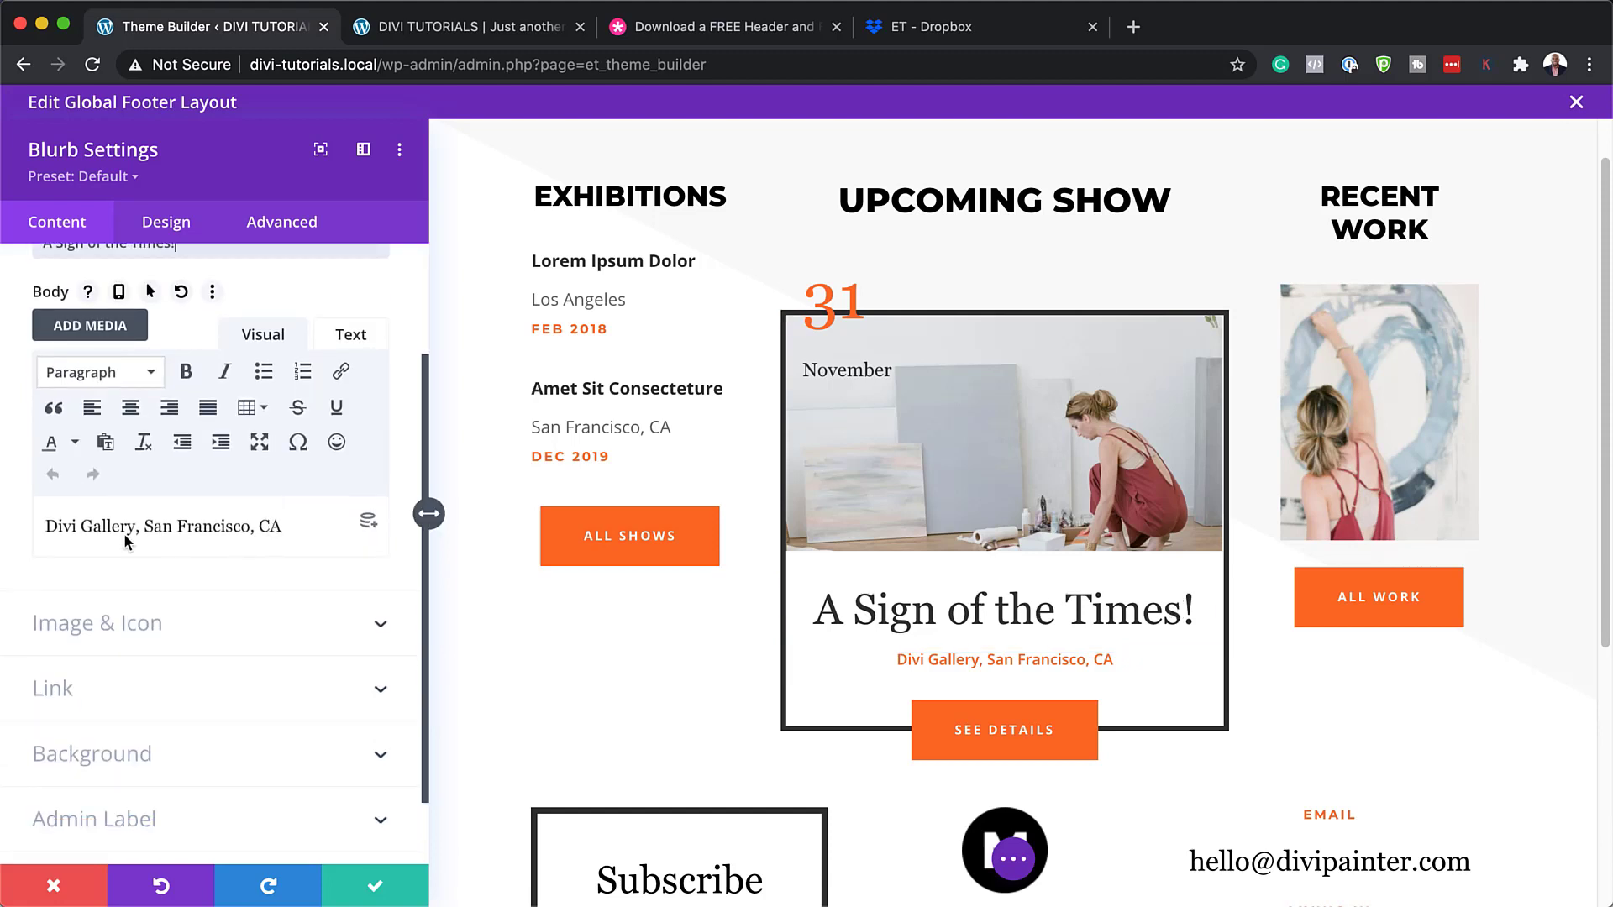
drag(47, 526, 300, 526)
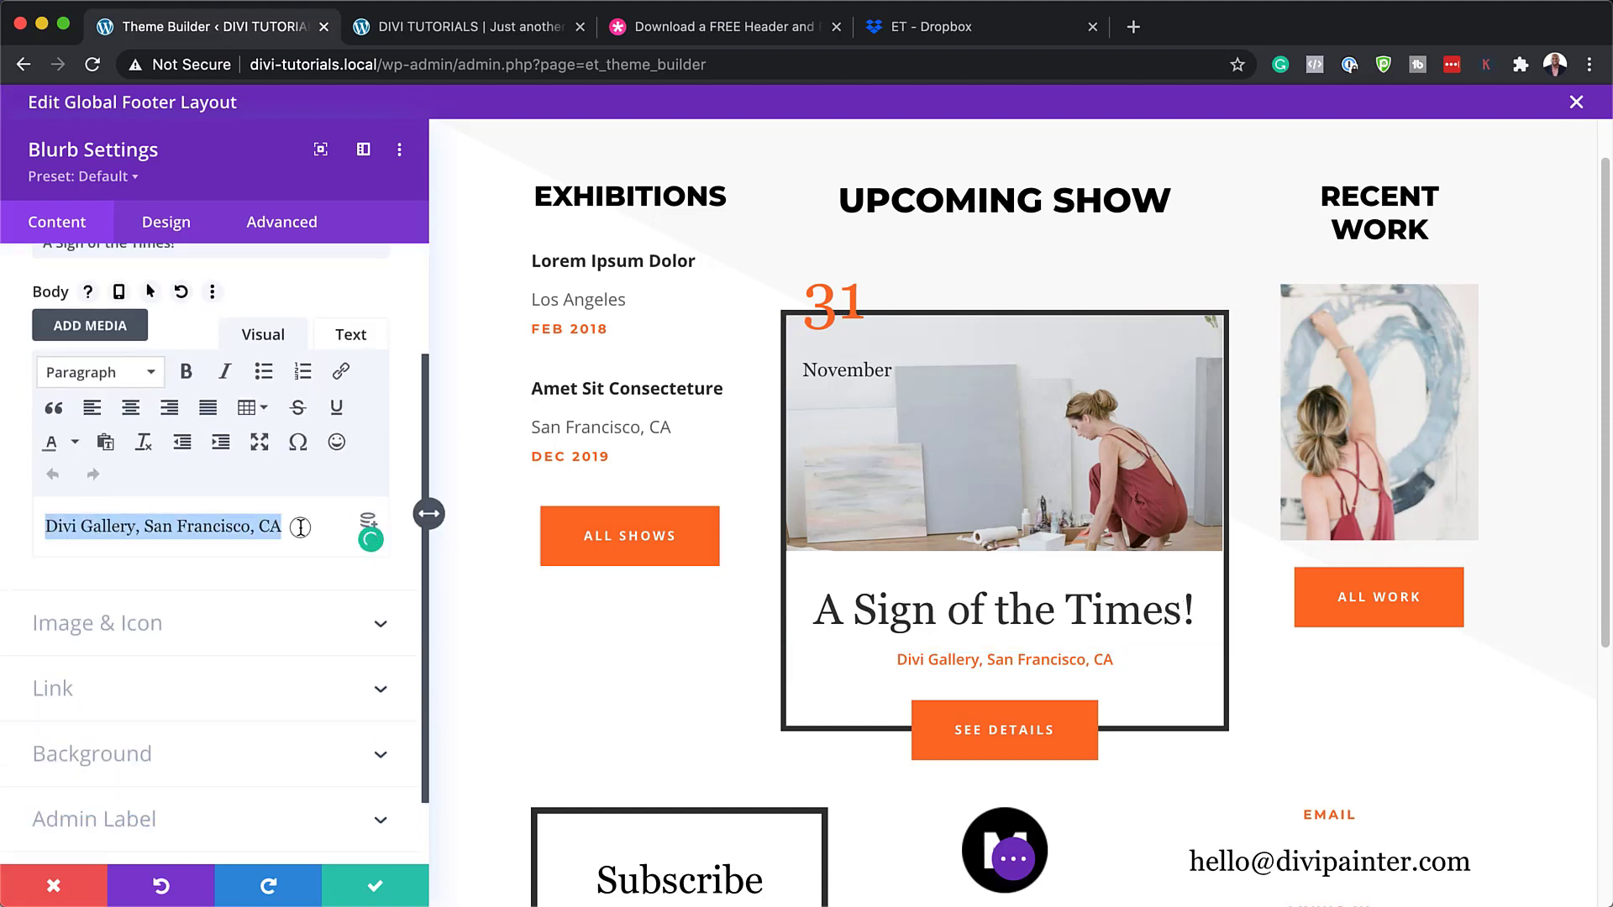
scroll(319, 521, up, 1)
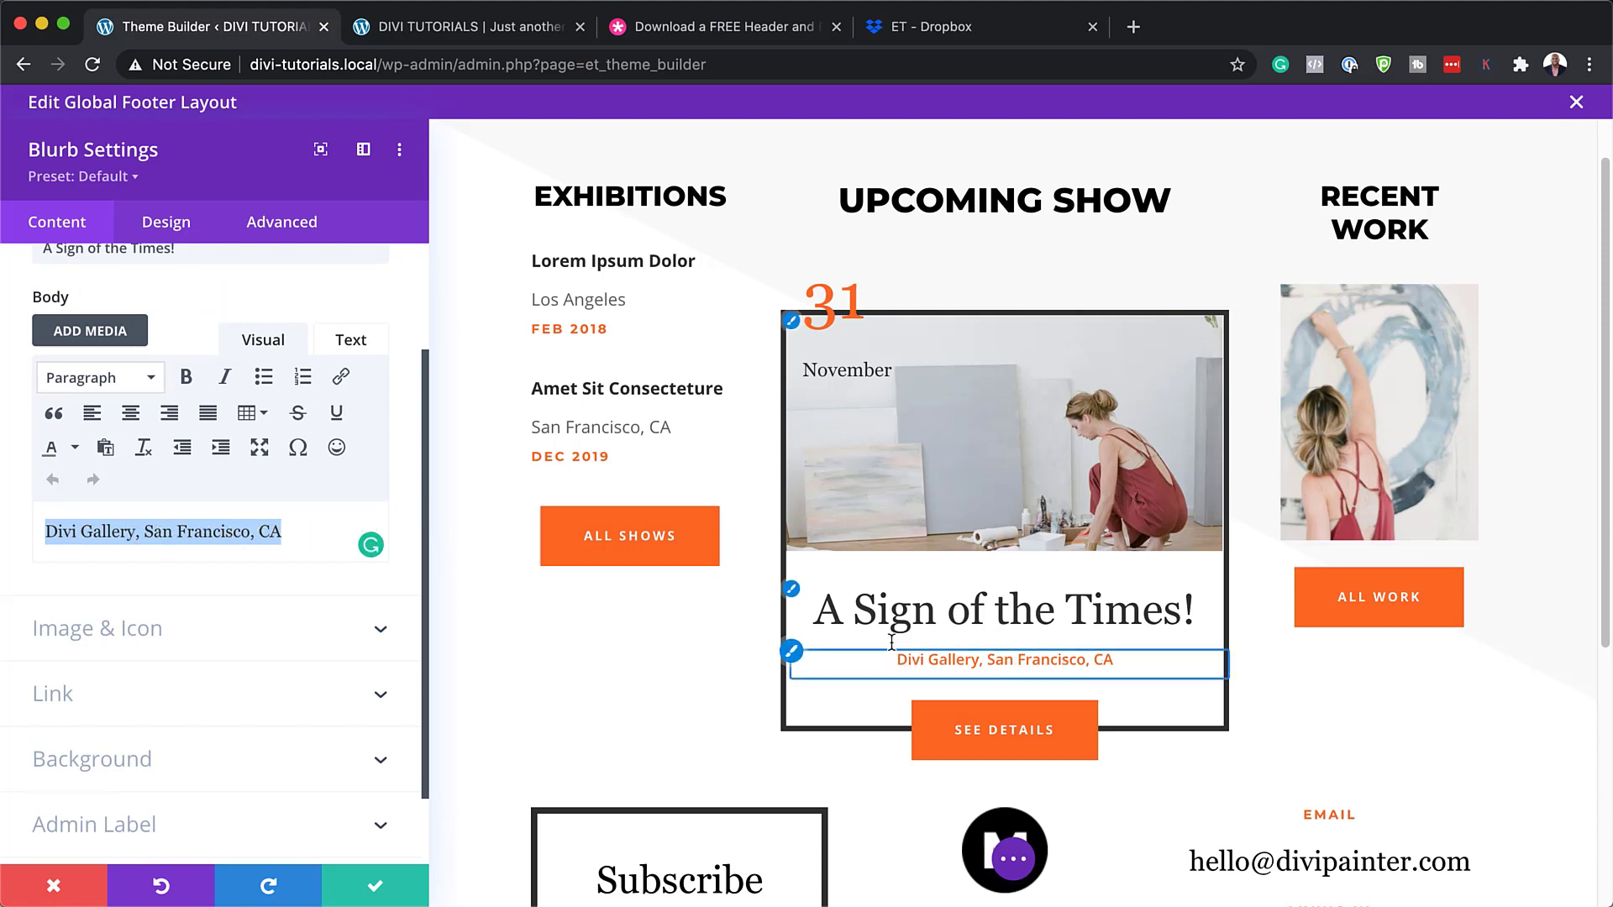
scroll(130, 591, down, 1)
click(129, 591)
mouse_move(240, 553)
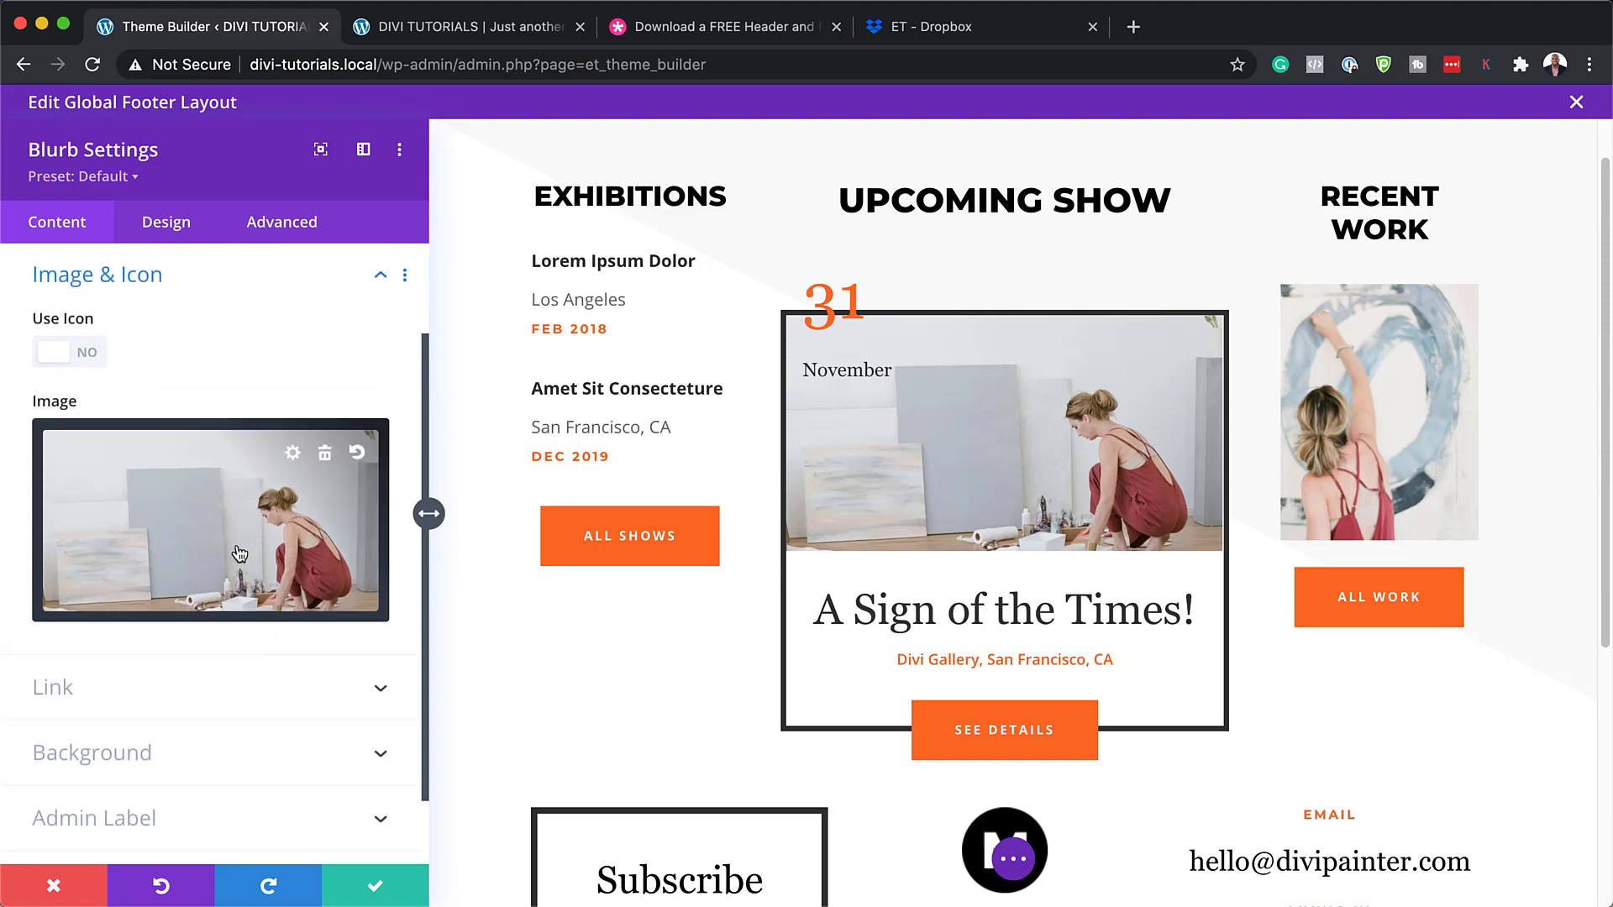
Swap the card image for the umbrella night photo, then discard all card changes
click(302, 544)
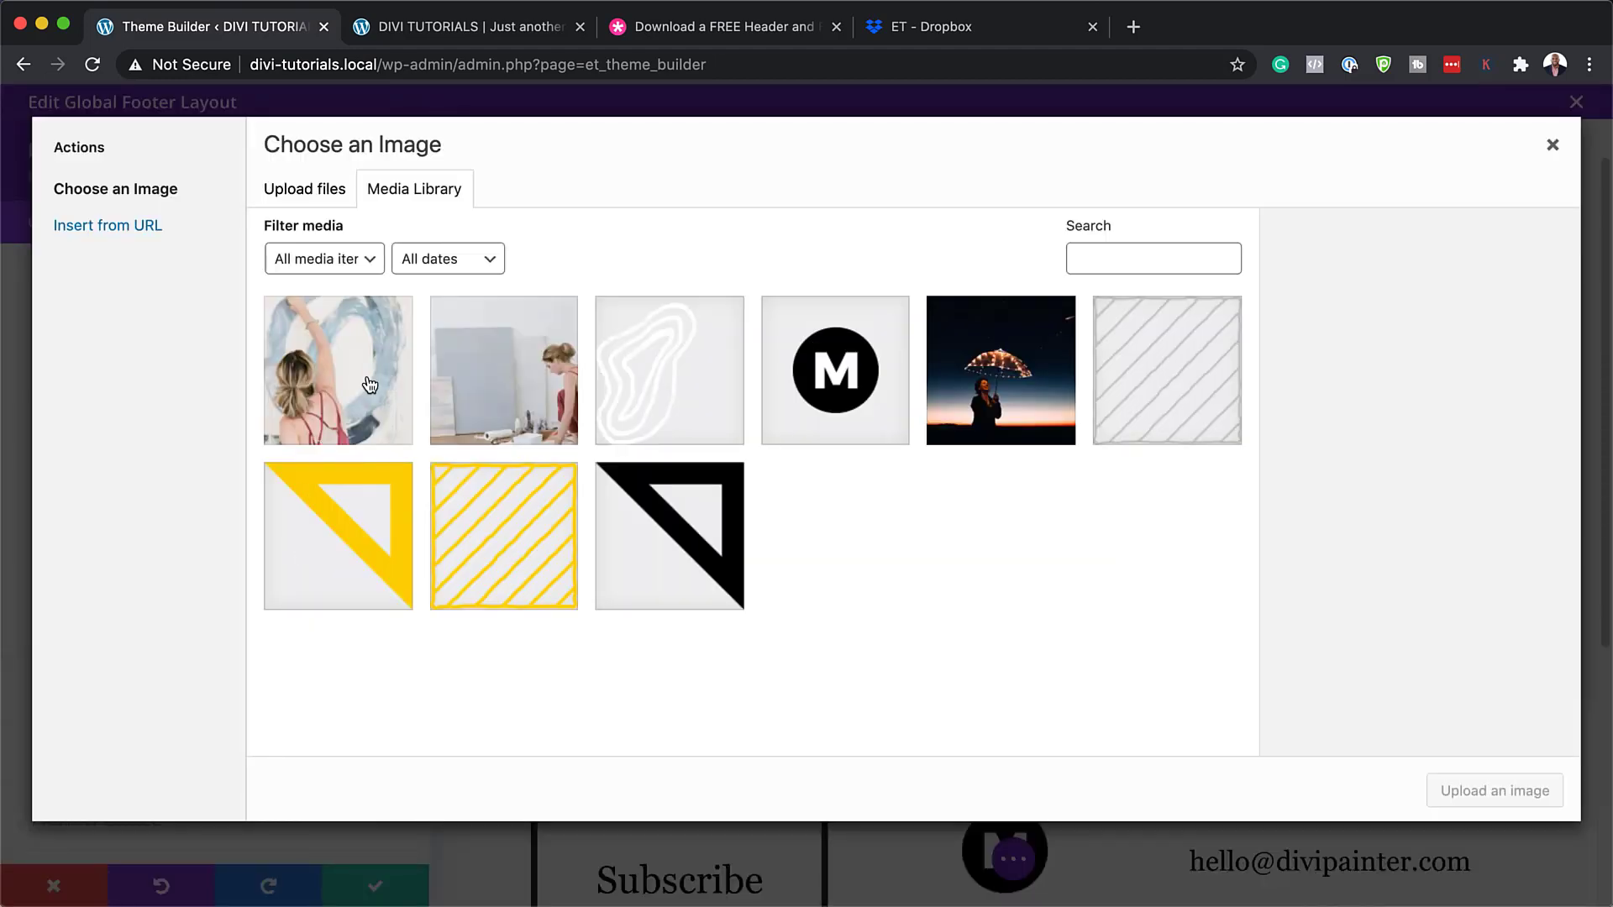
click(369, 385)
click(1026, 408)
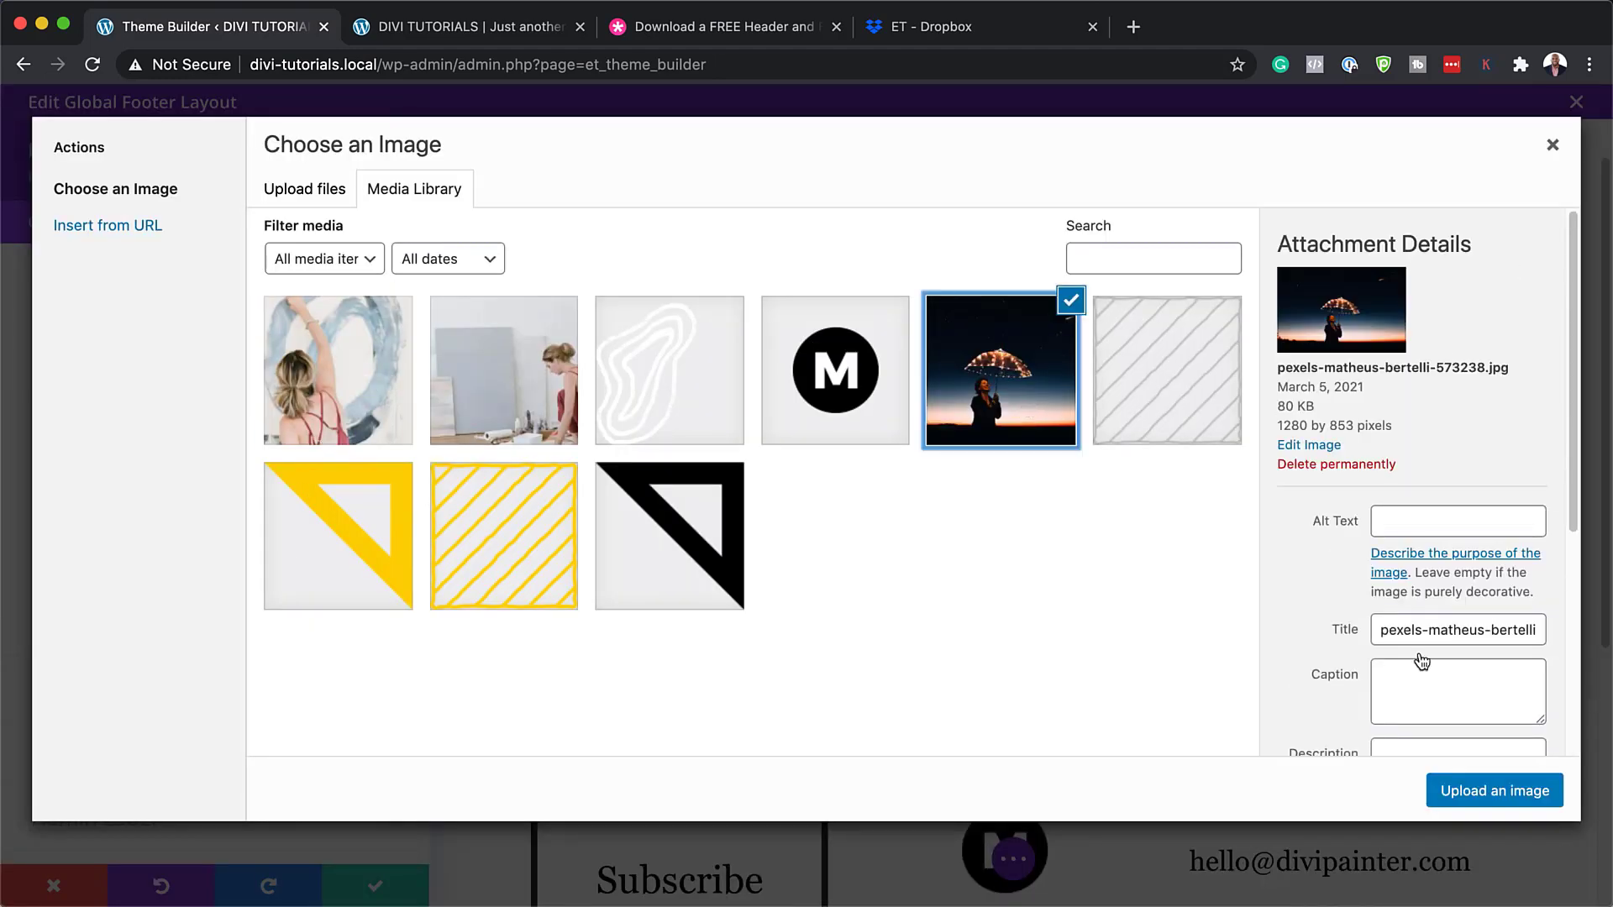
click(1521, 791)
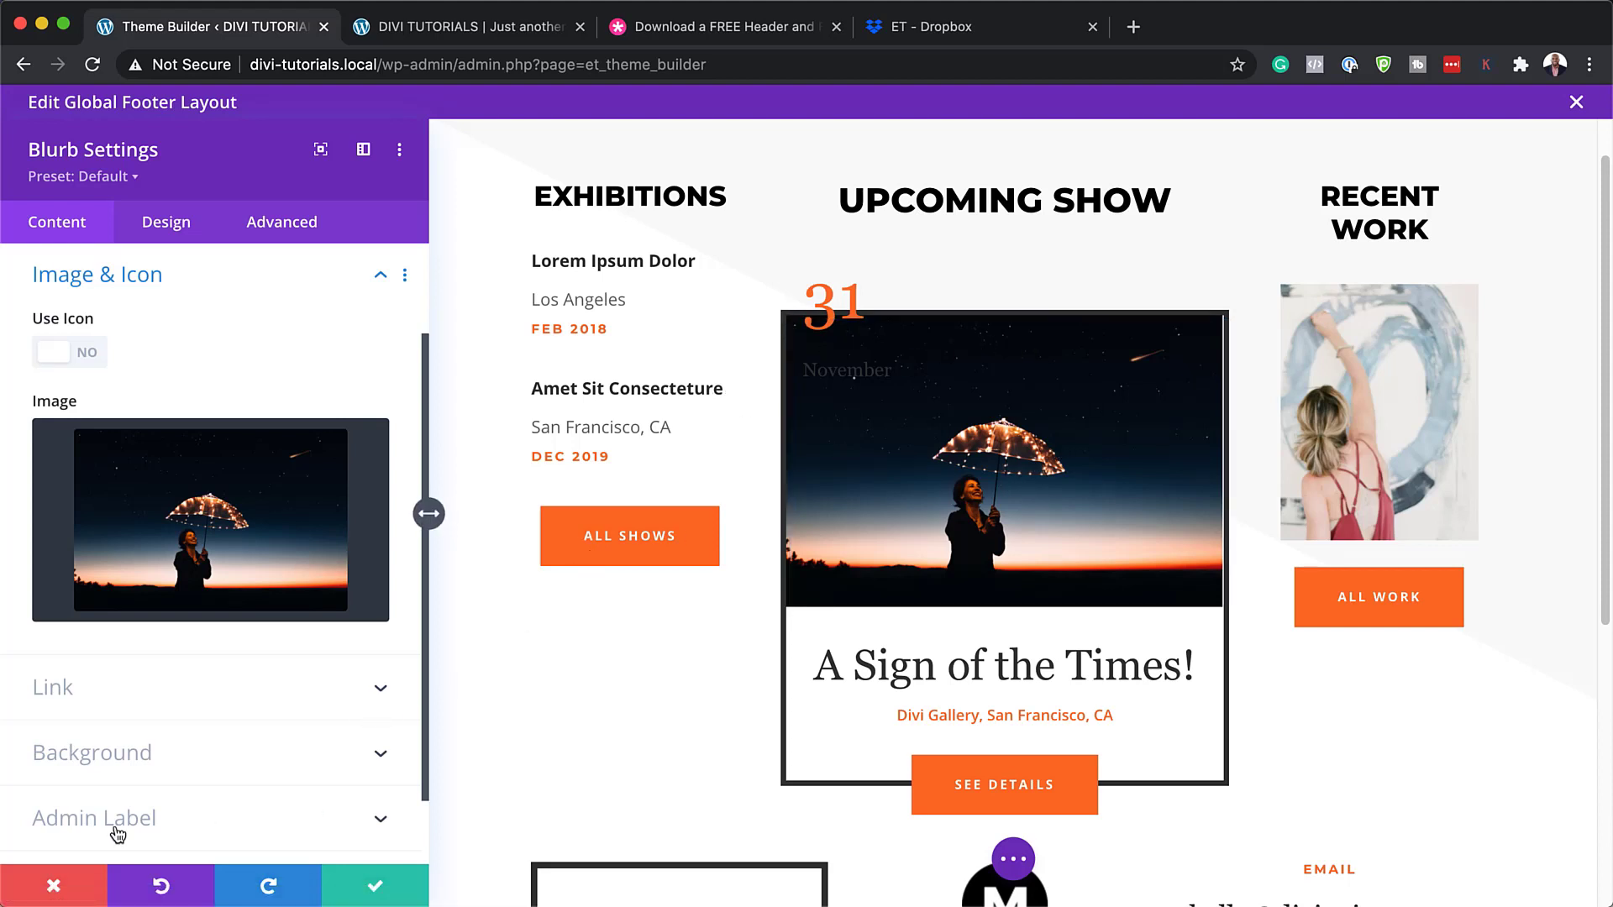
click(55, 889)
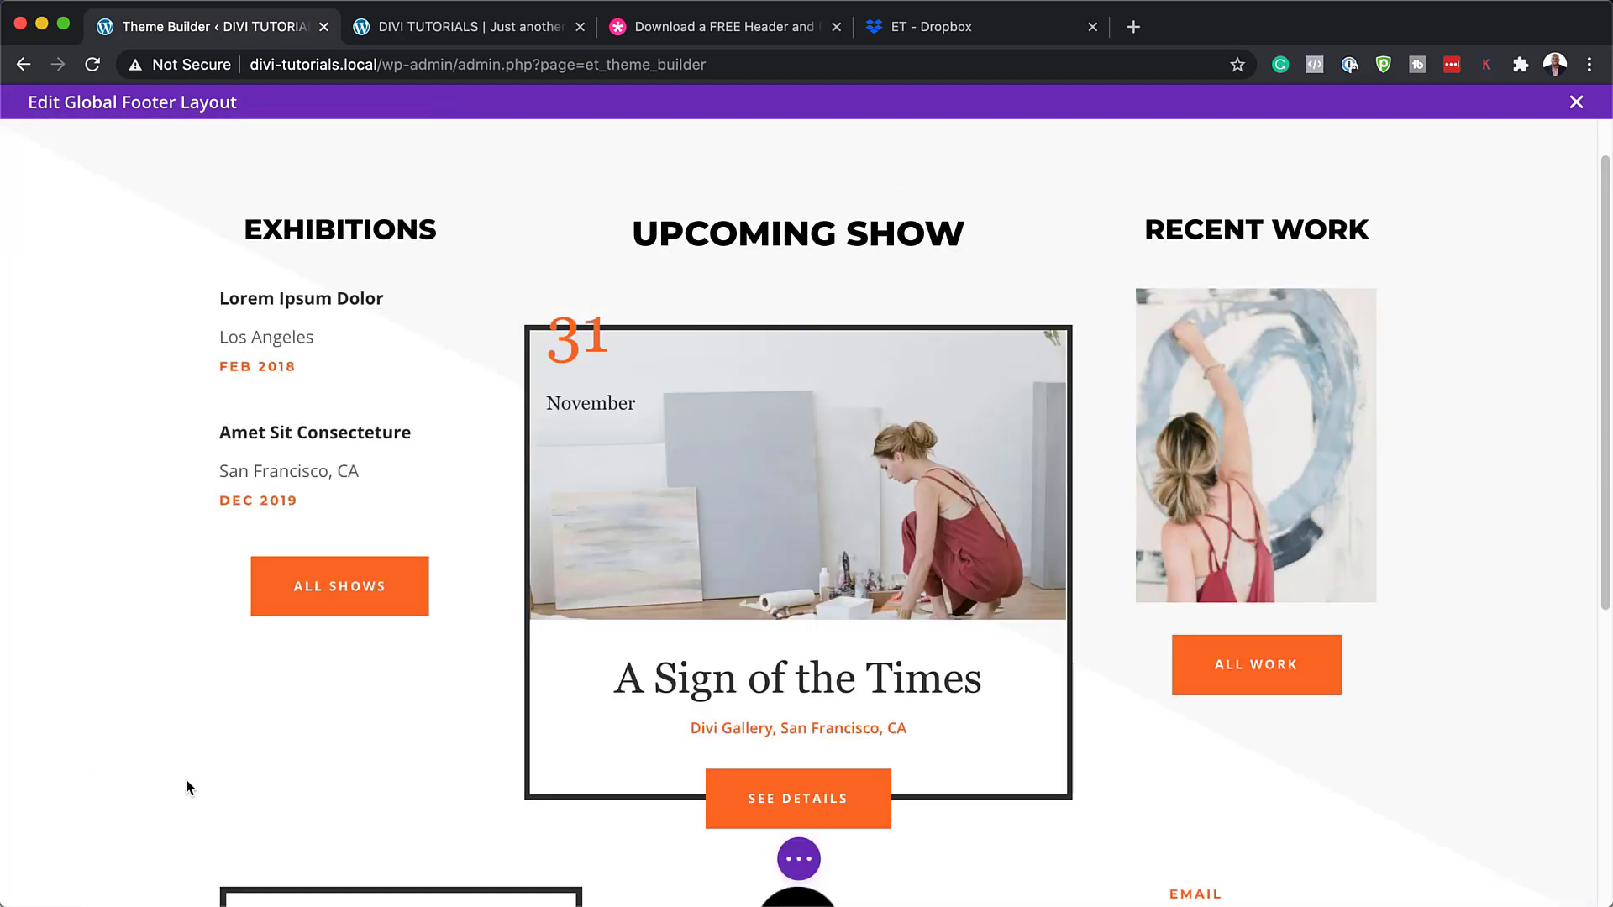
Open the Subscribe email opt-in settings and check its 'Subscribe' title and button text
scroll(976, 575, down, 4)
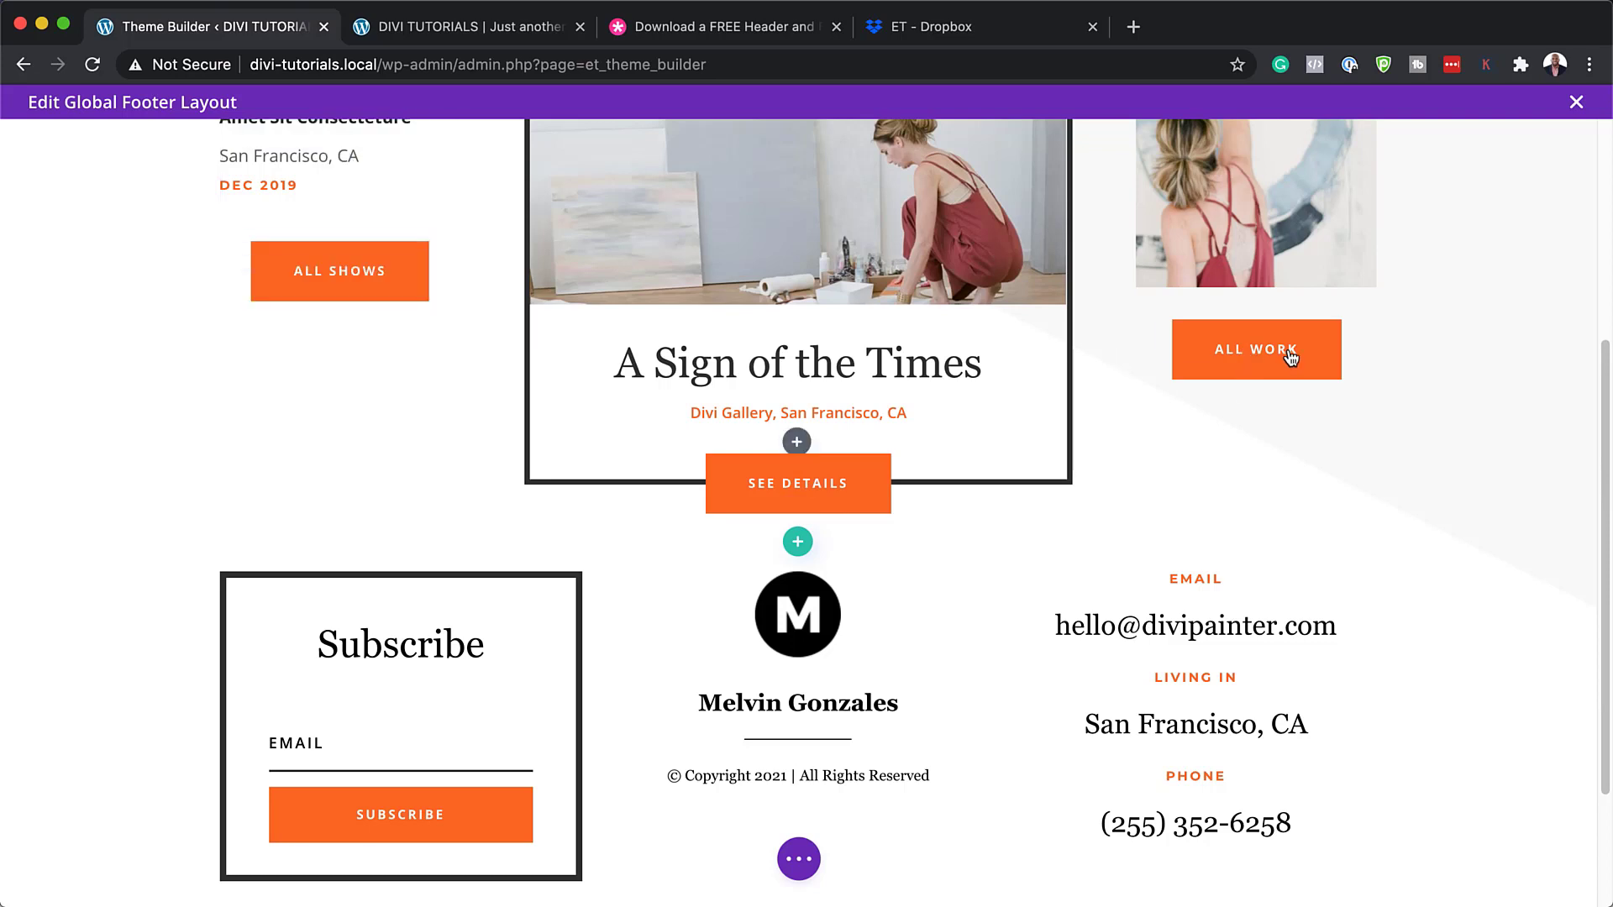
scroll(1126, 526, down, 2)
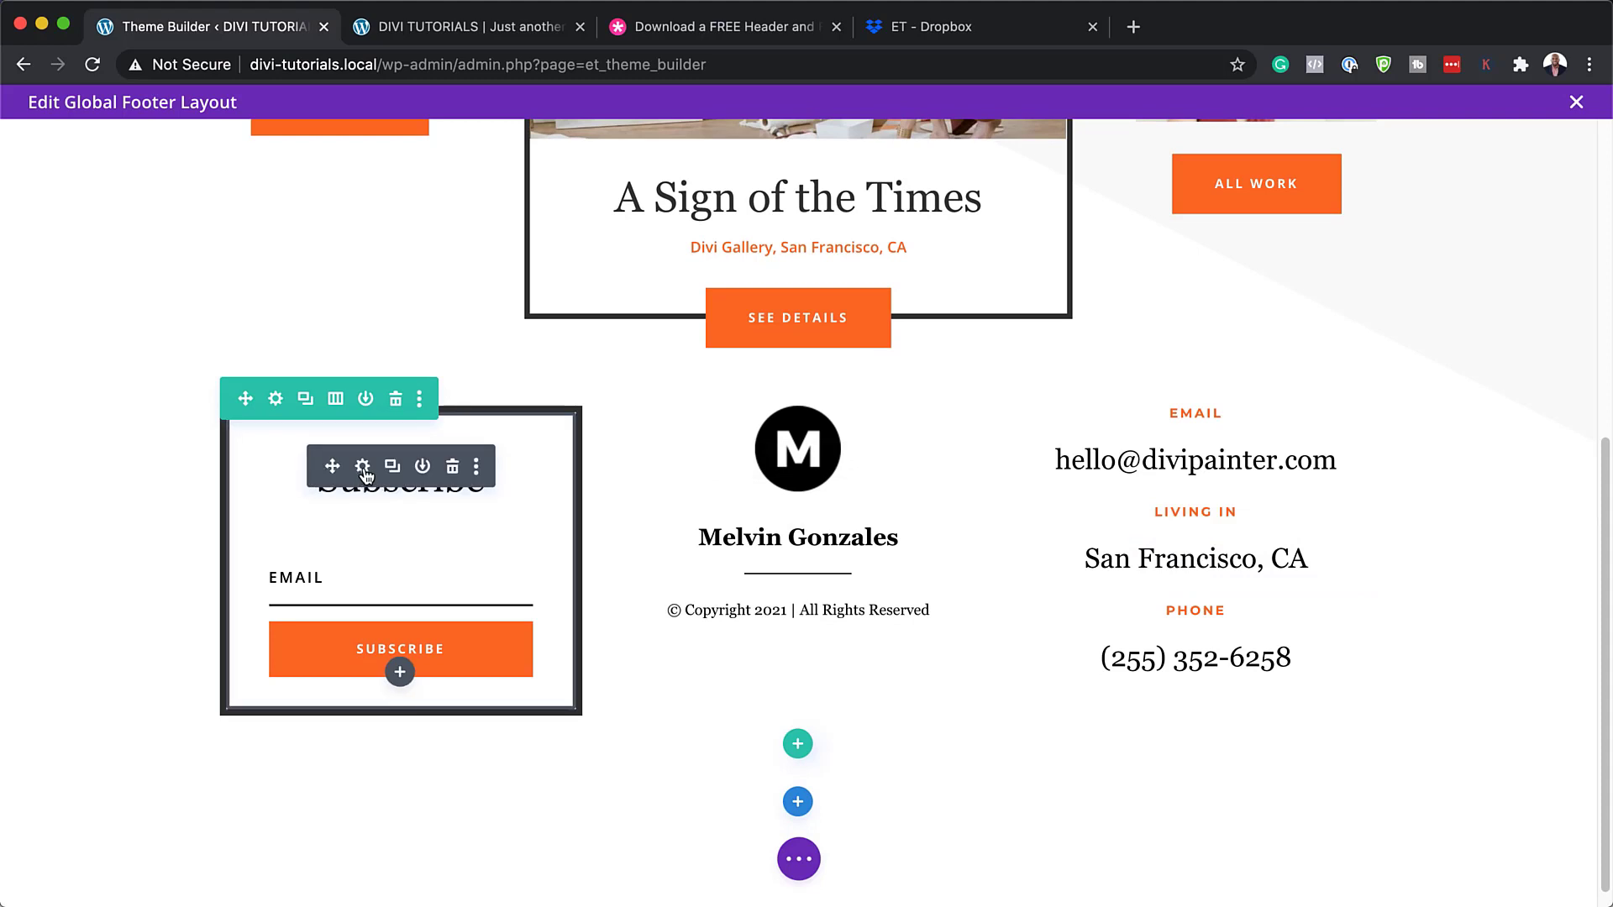
click(363, 469)
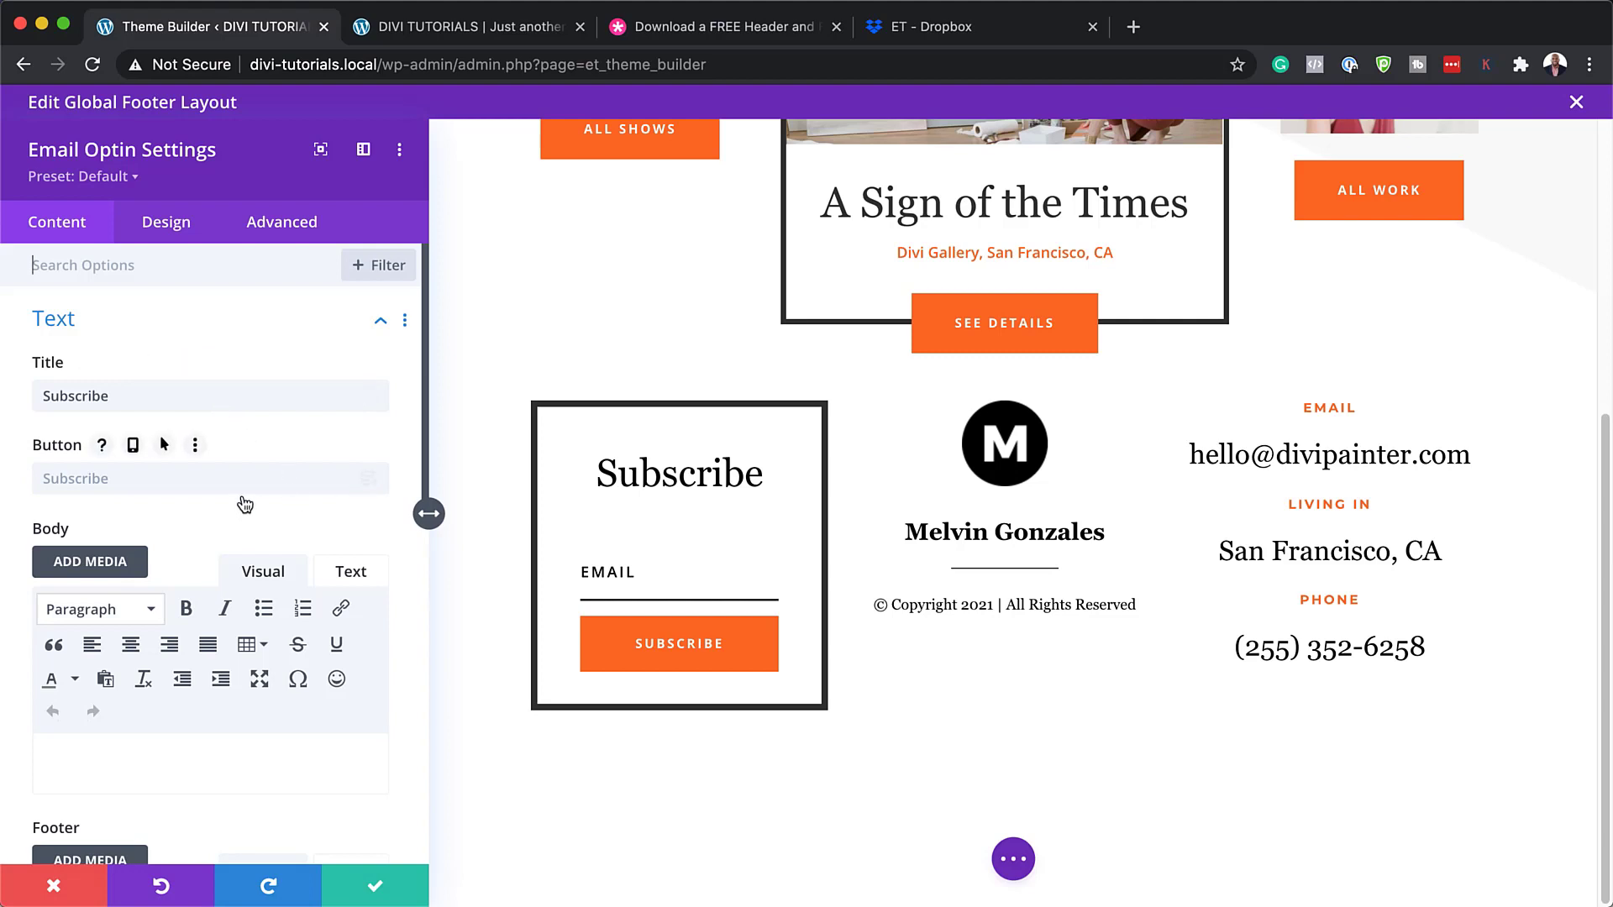
scroll(245, 495, down, 1)
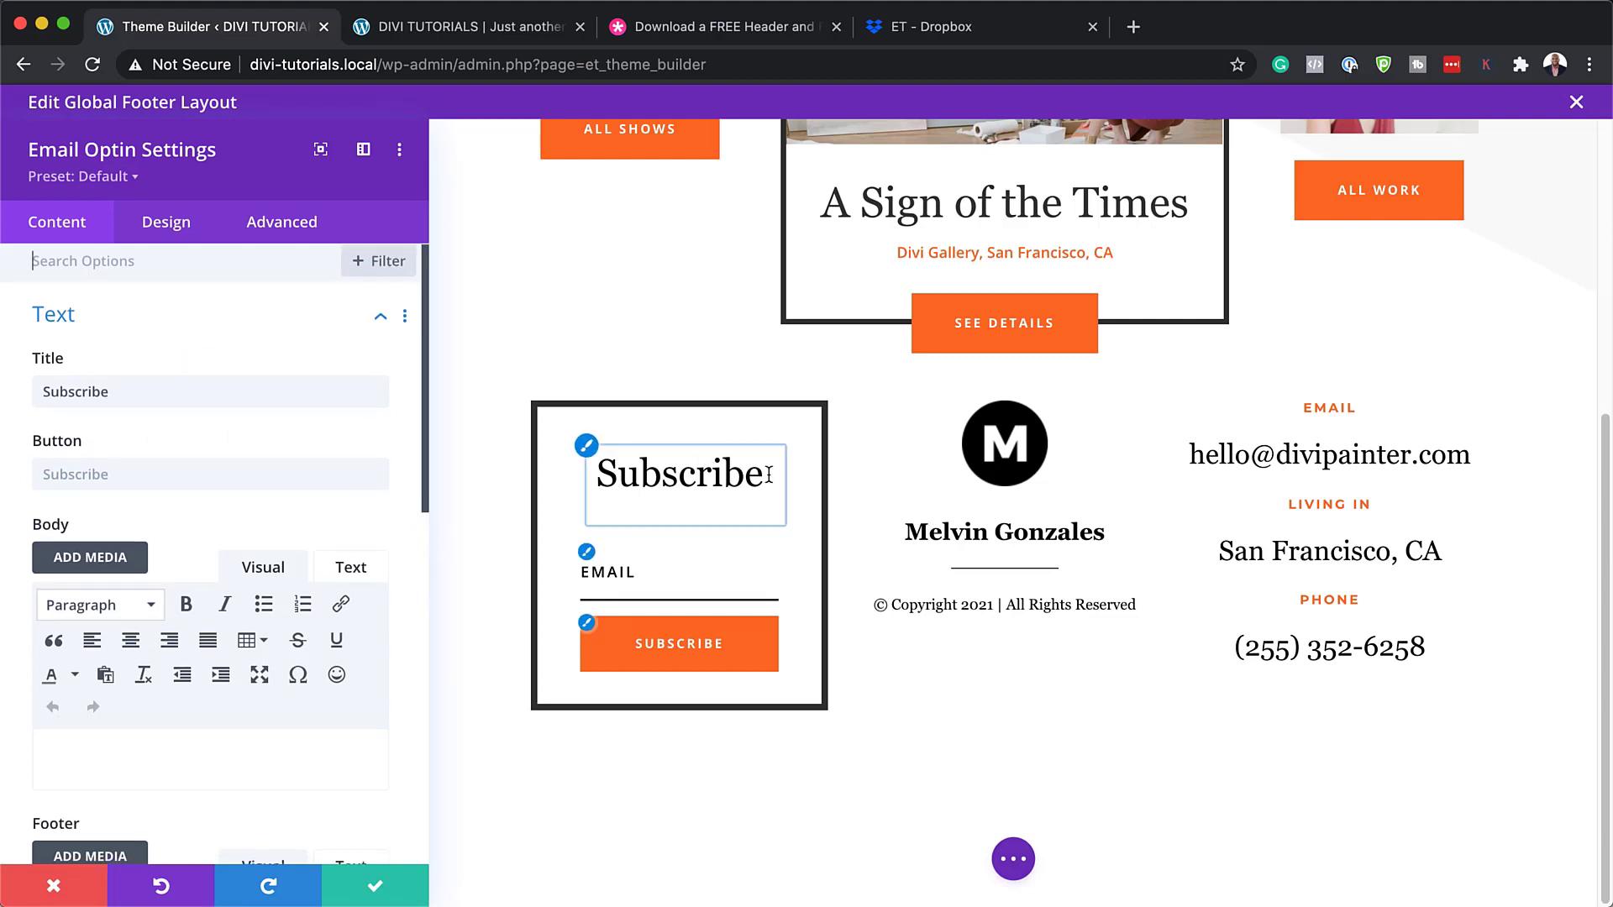
drag(124, 391, 45, 384)
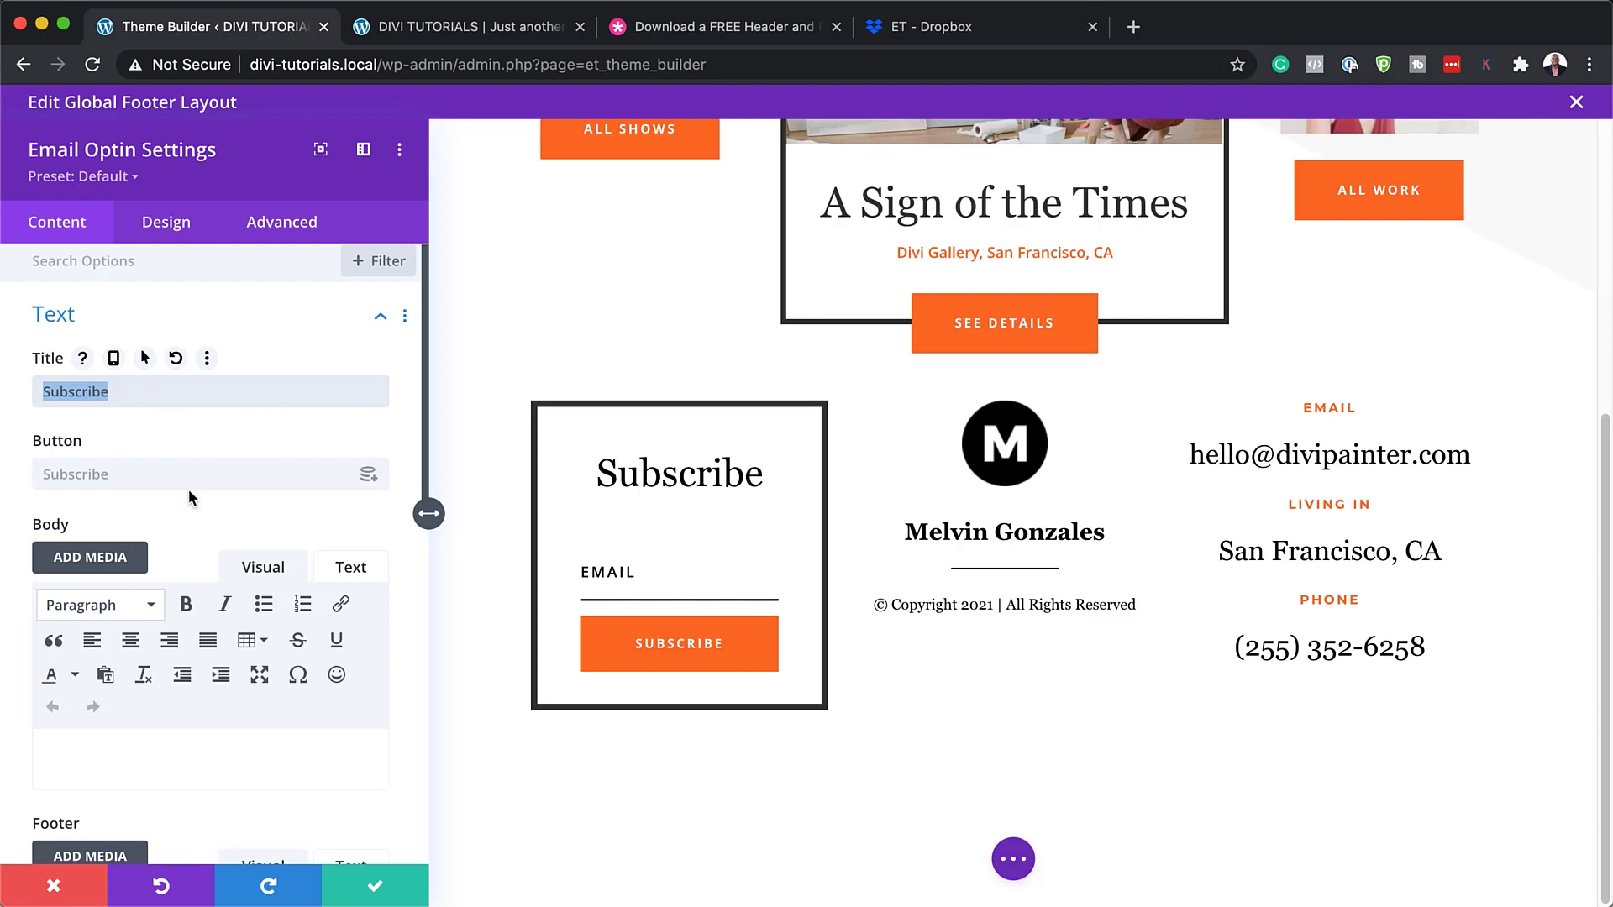
click(168, 478)
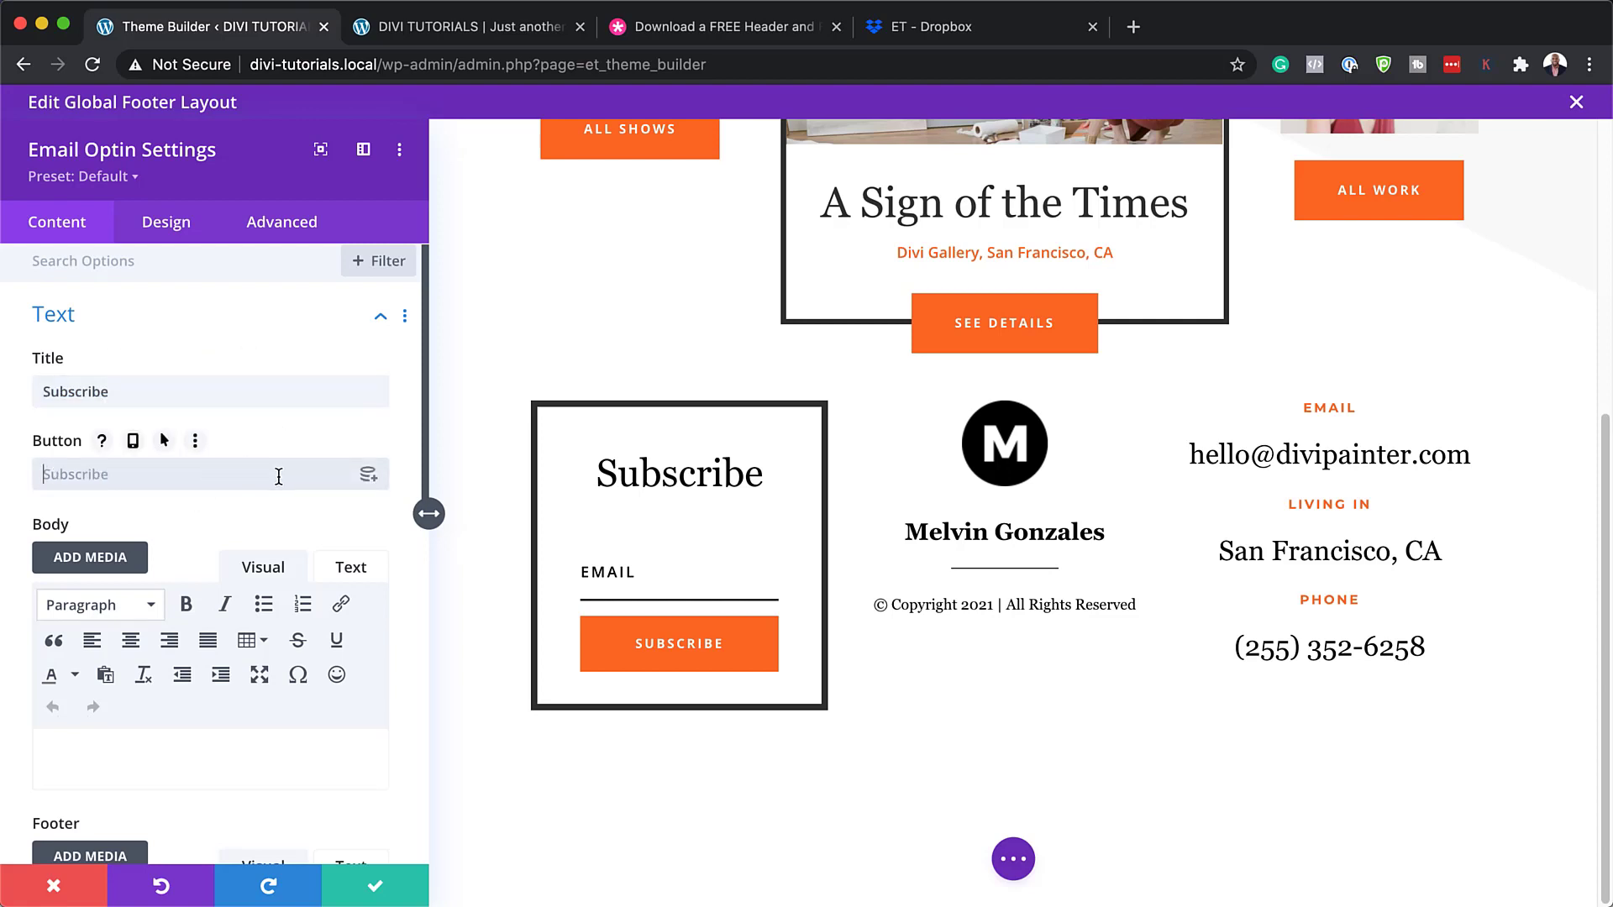
scroll(334, 513, down, 10)
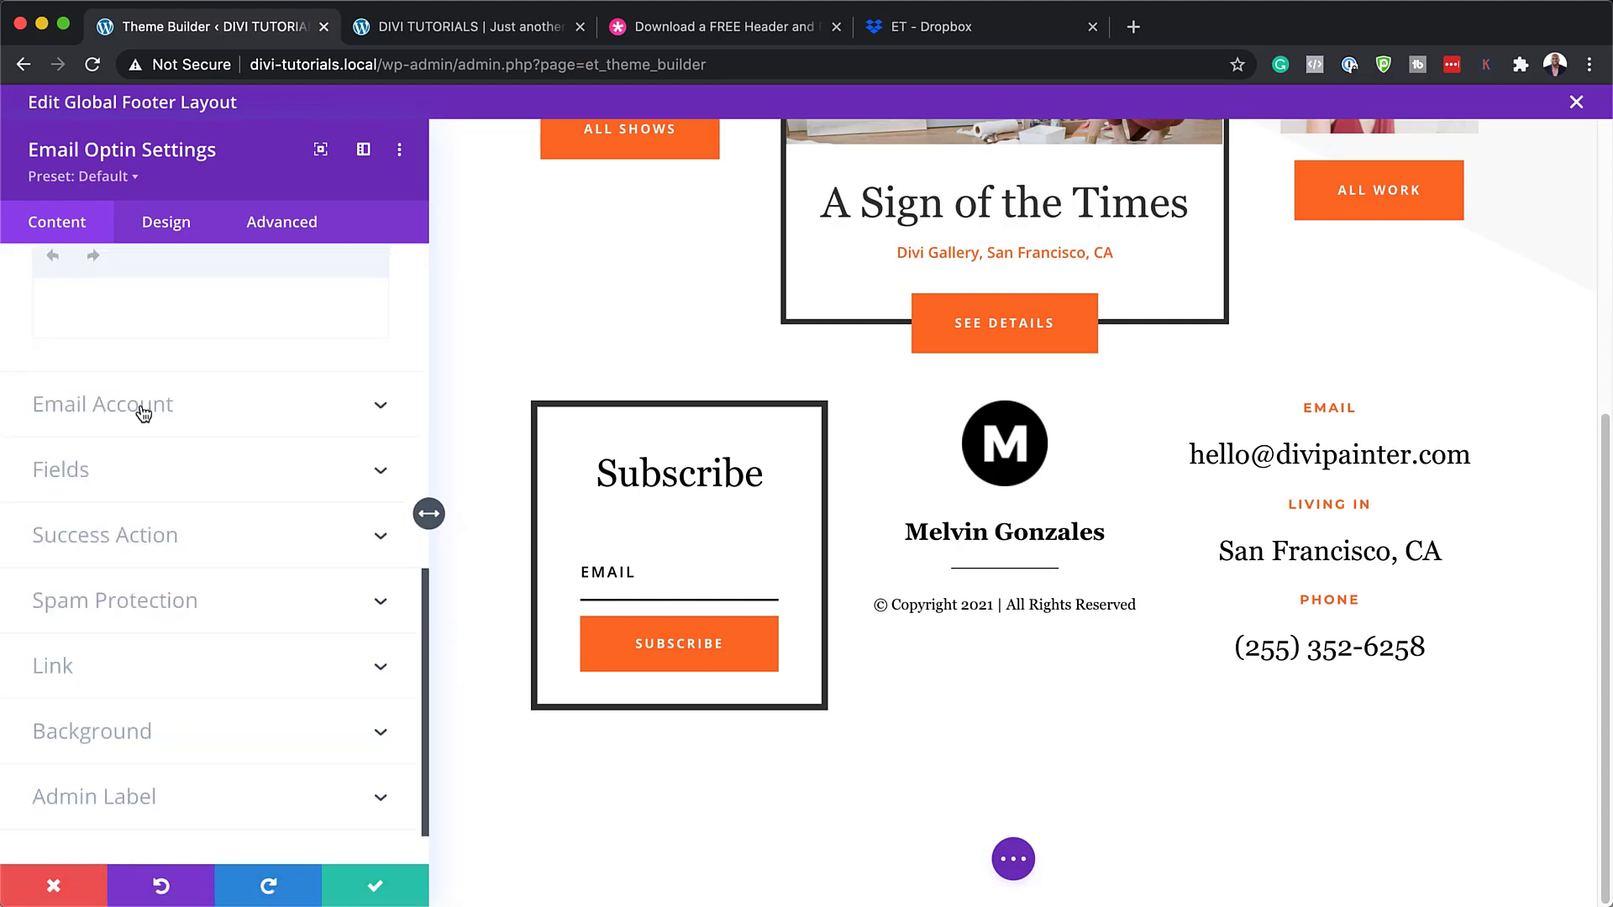
Keep MailChimp as the email provider, view the button design options, then close without saving
click(144, 407)
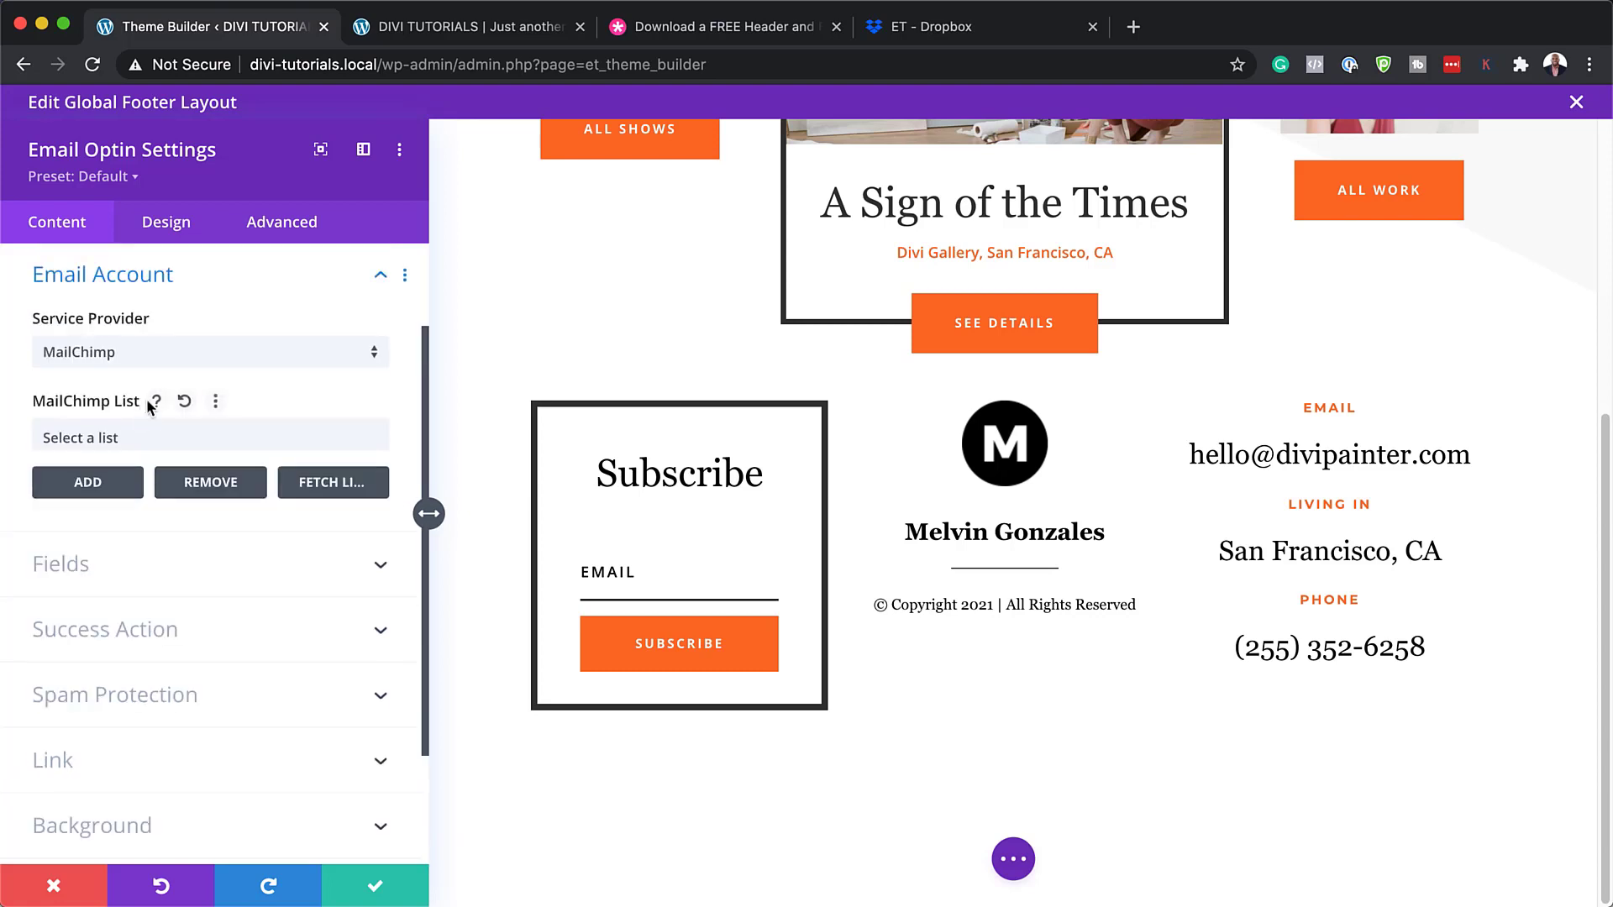
click(137, 351)
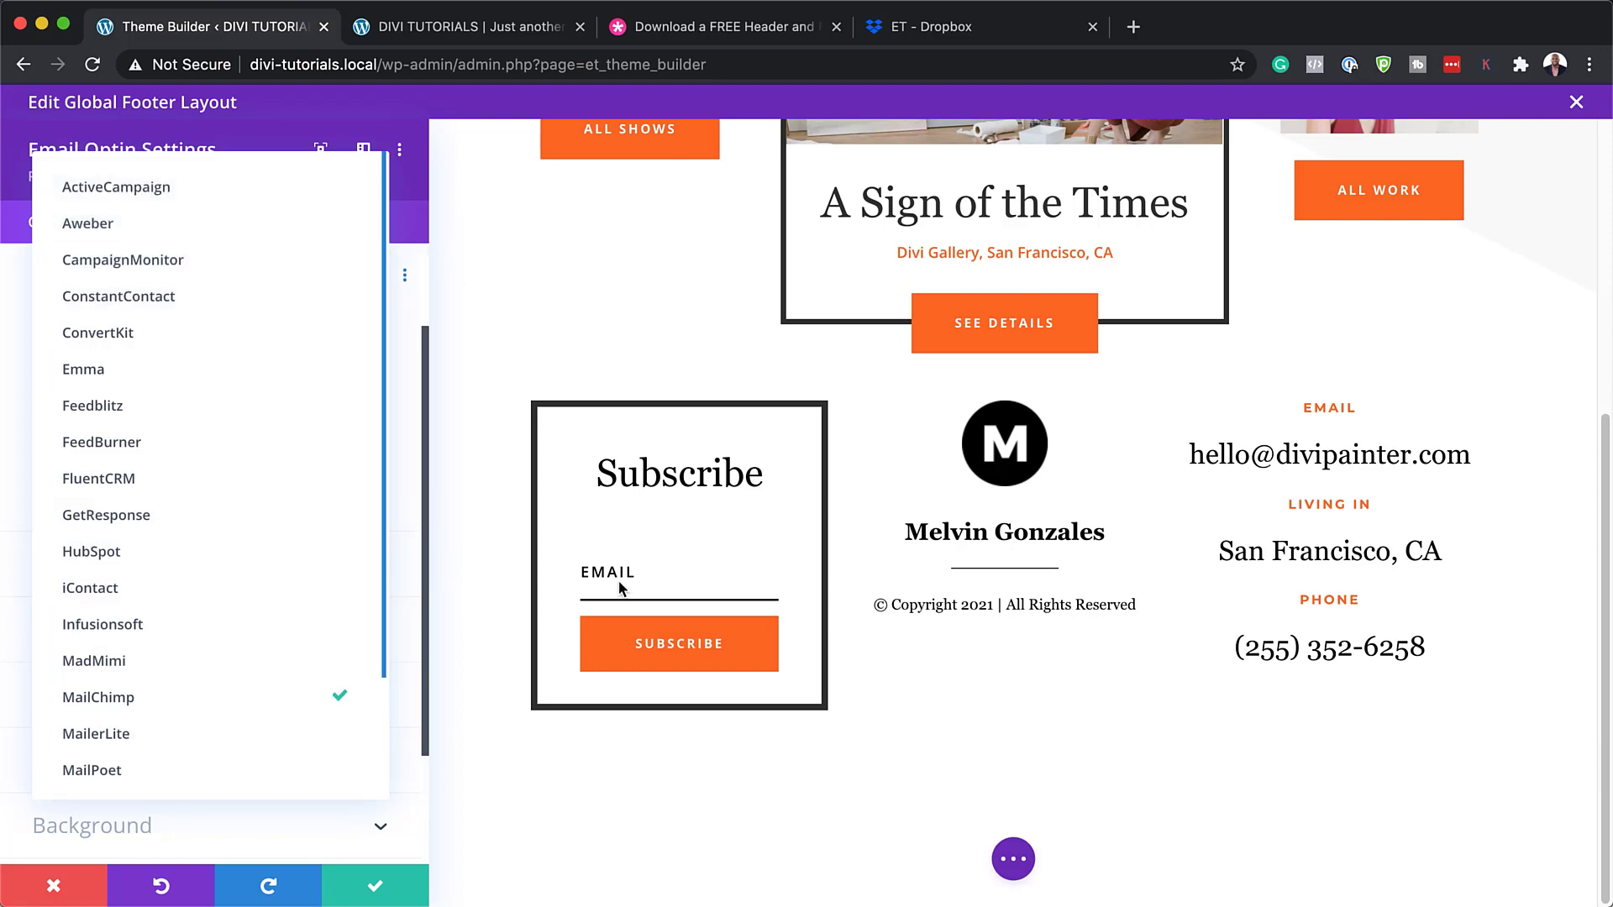
click(406, 719)
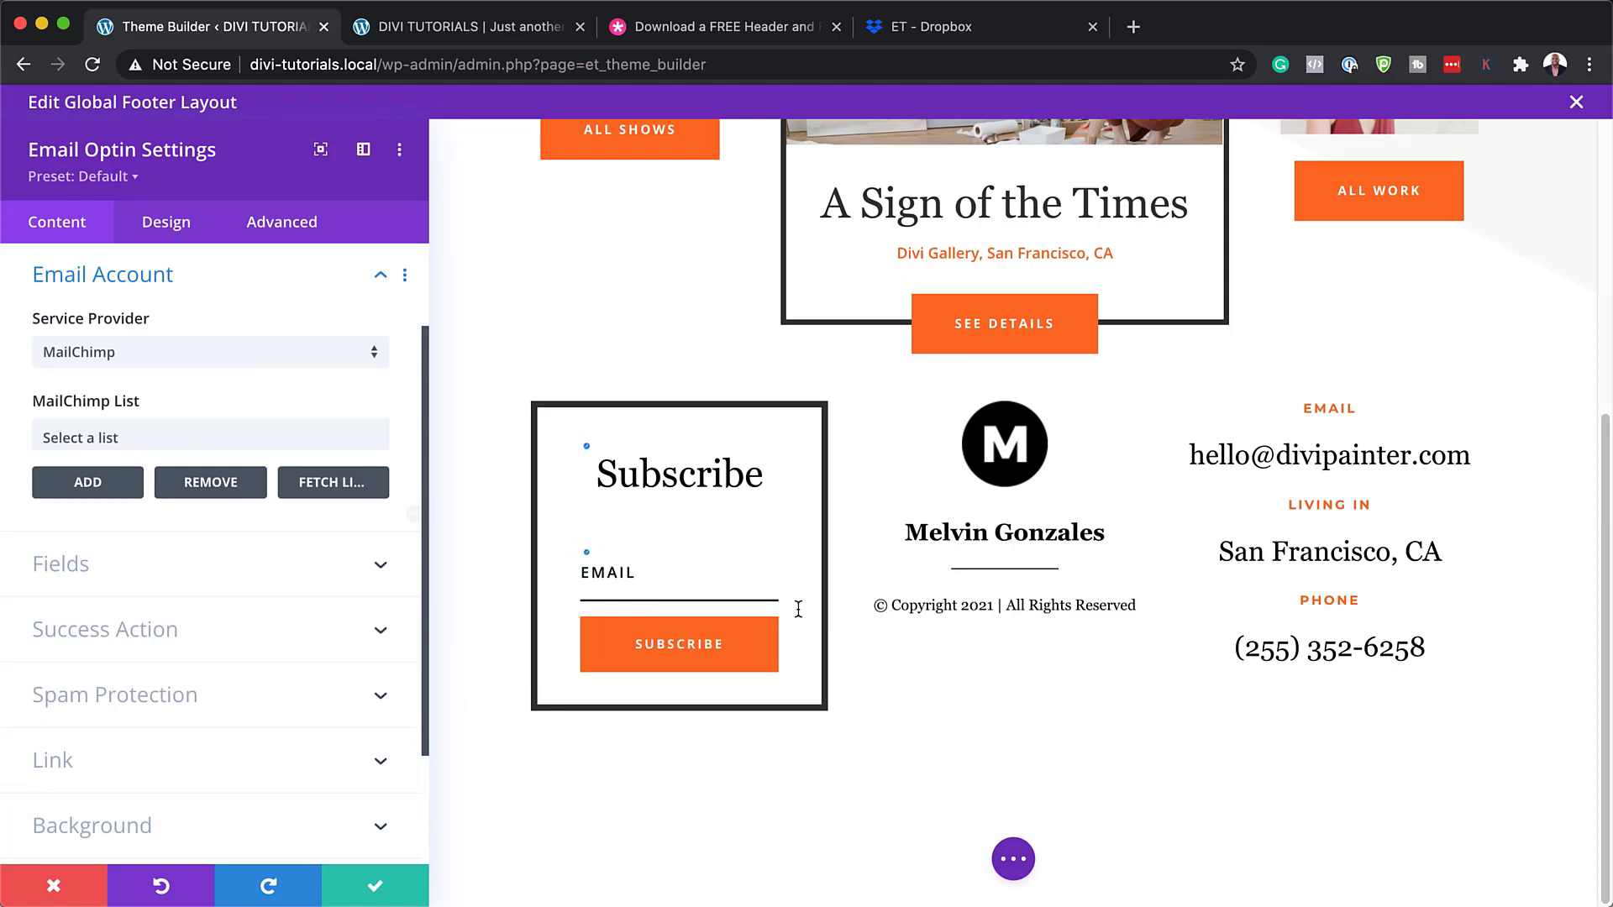
click(587, 625)
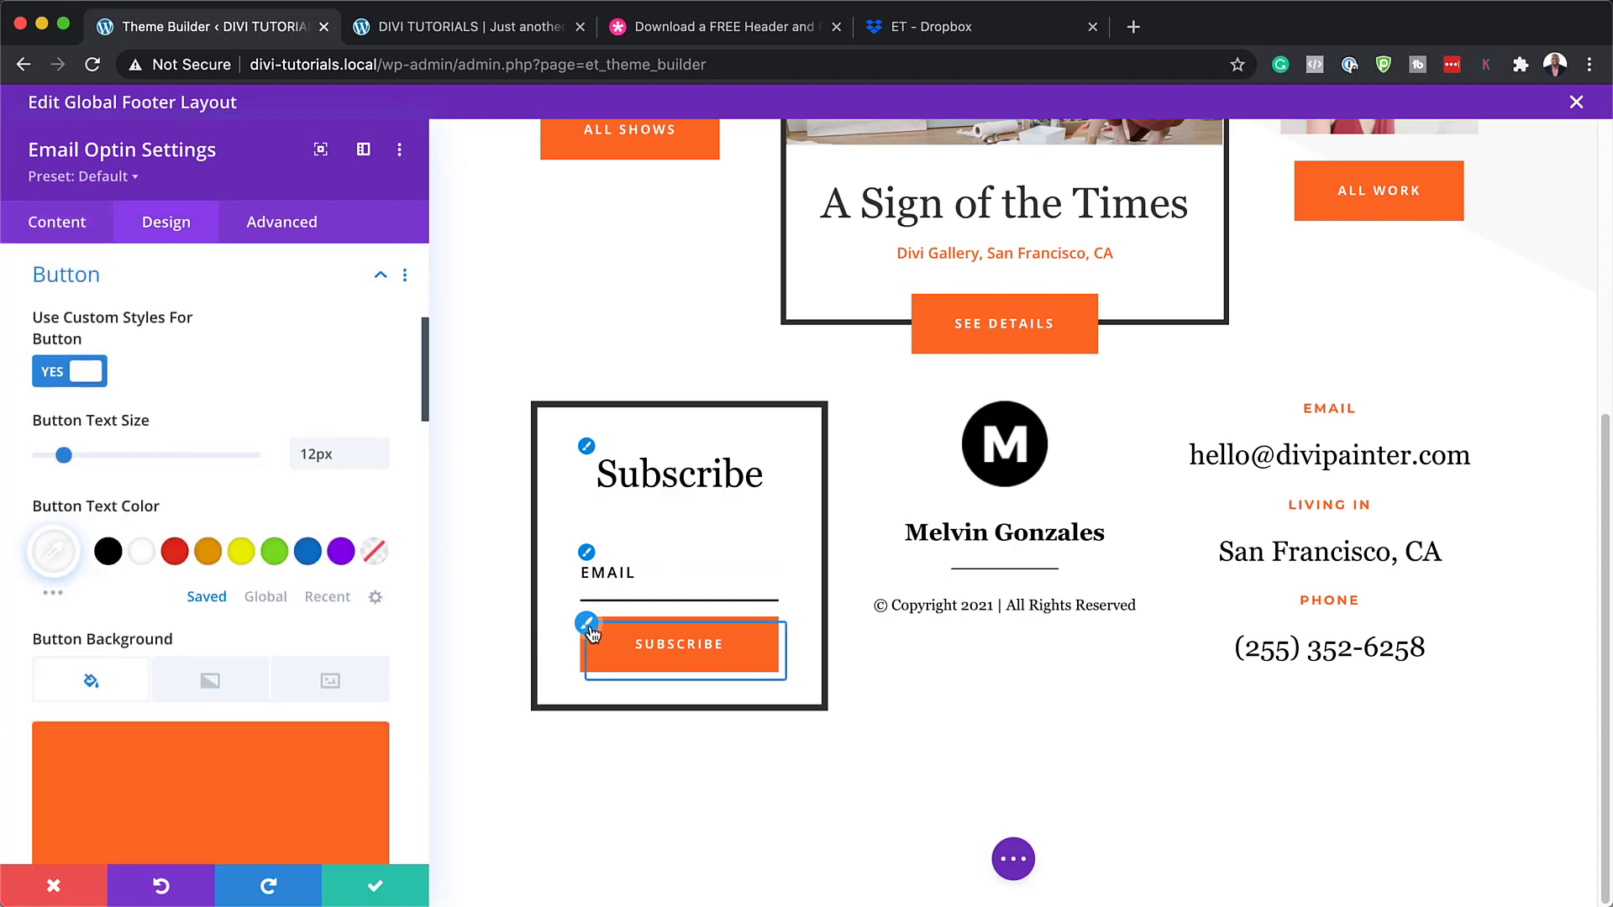
scroll(239, 739, down, 5)
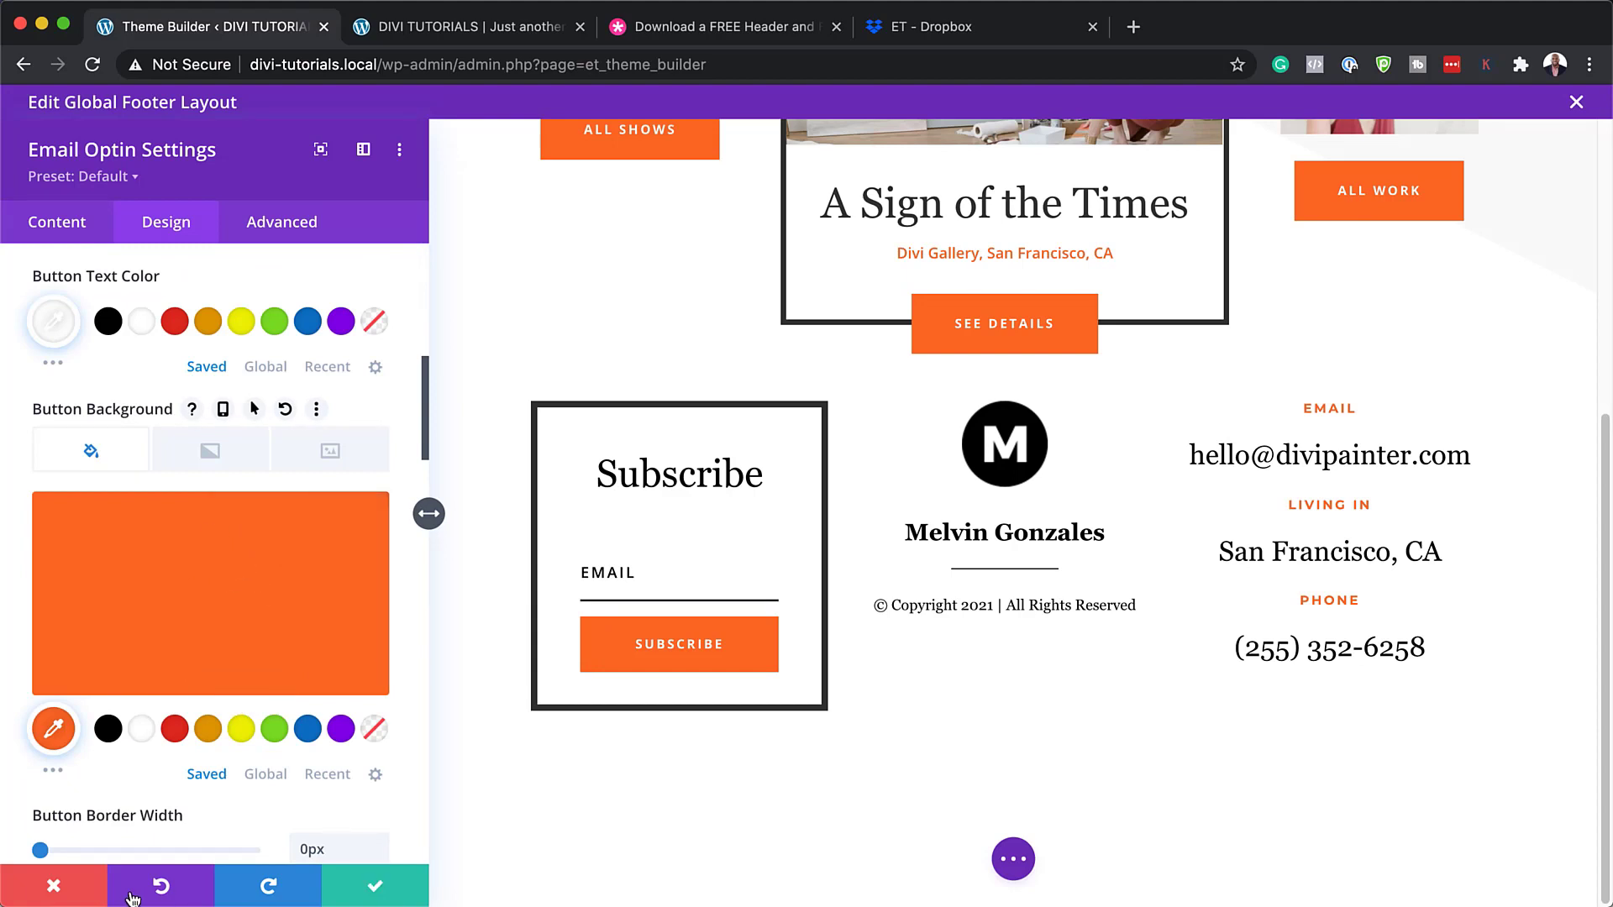
click(56, 886)
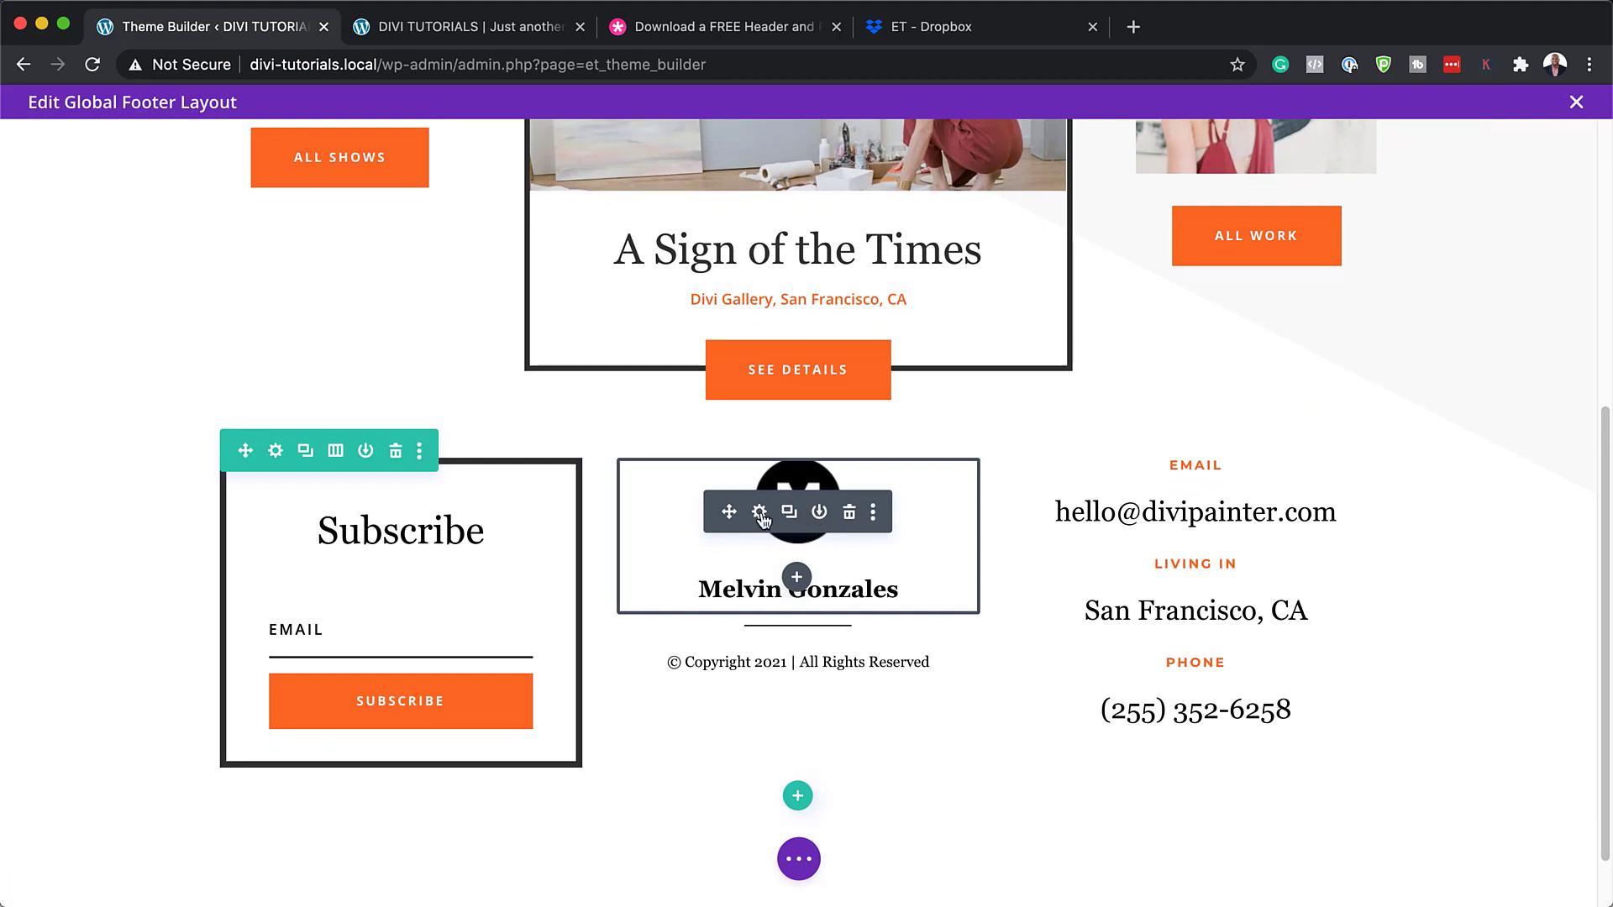
click(760, 514)
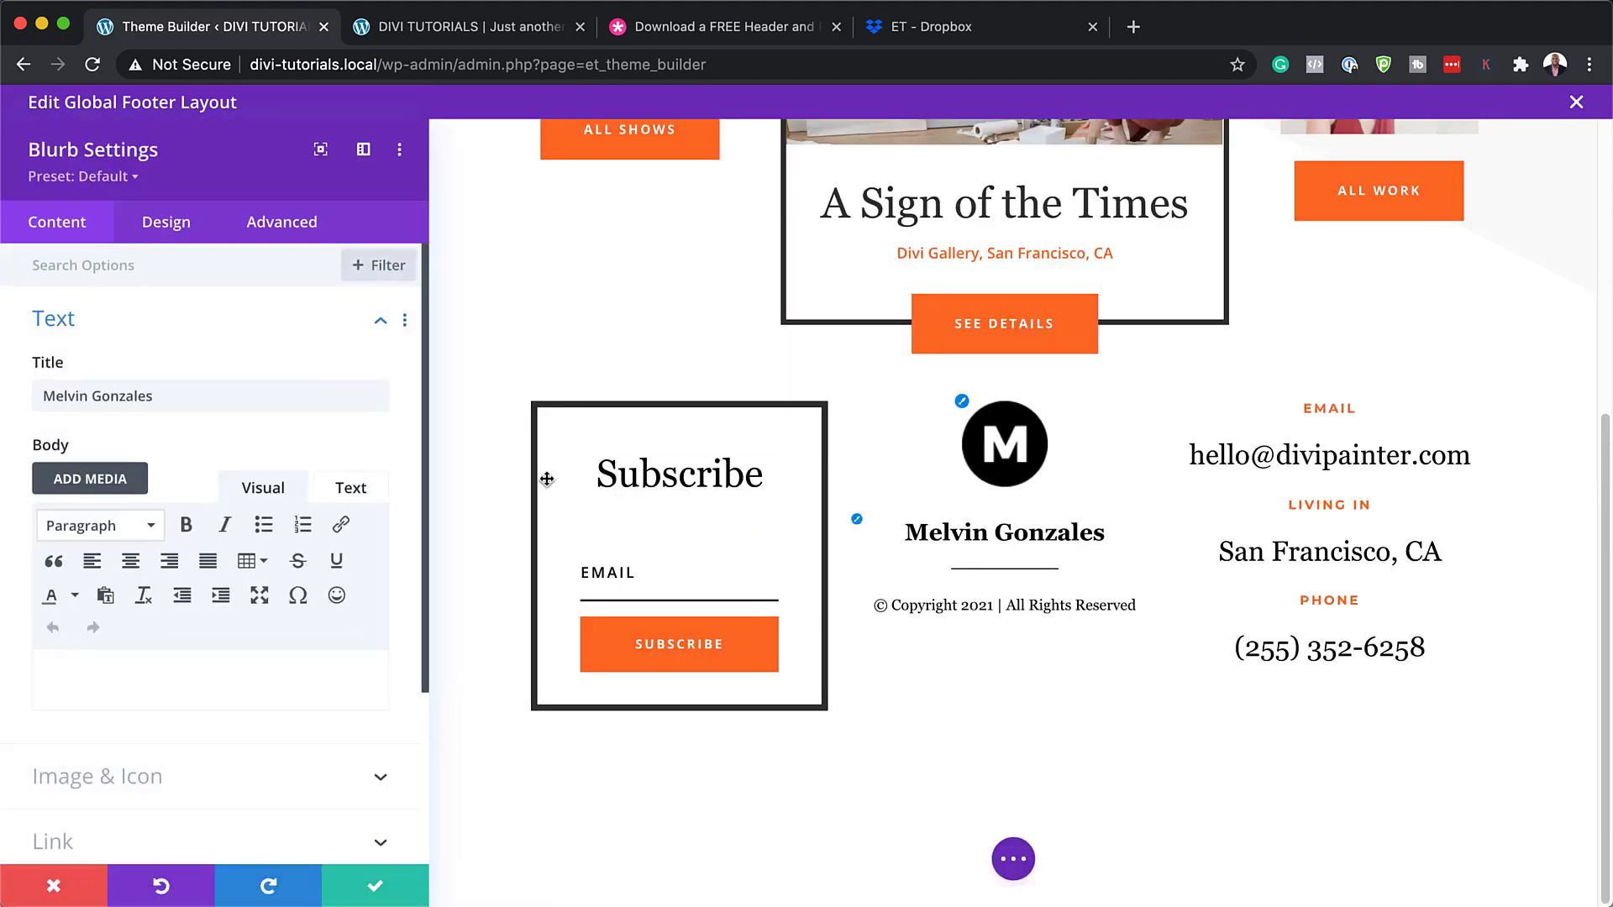
scroll(220, 739, down, 2)
click(124, 760)
mouse_move(259, 465)
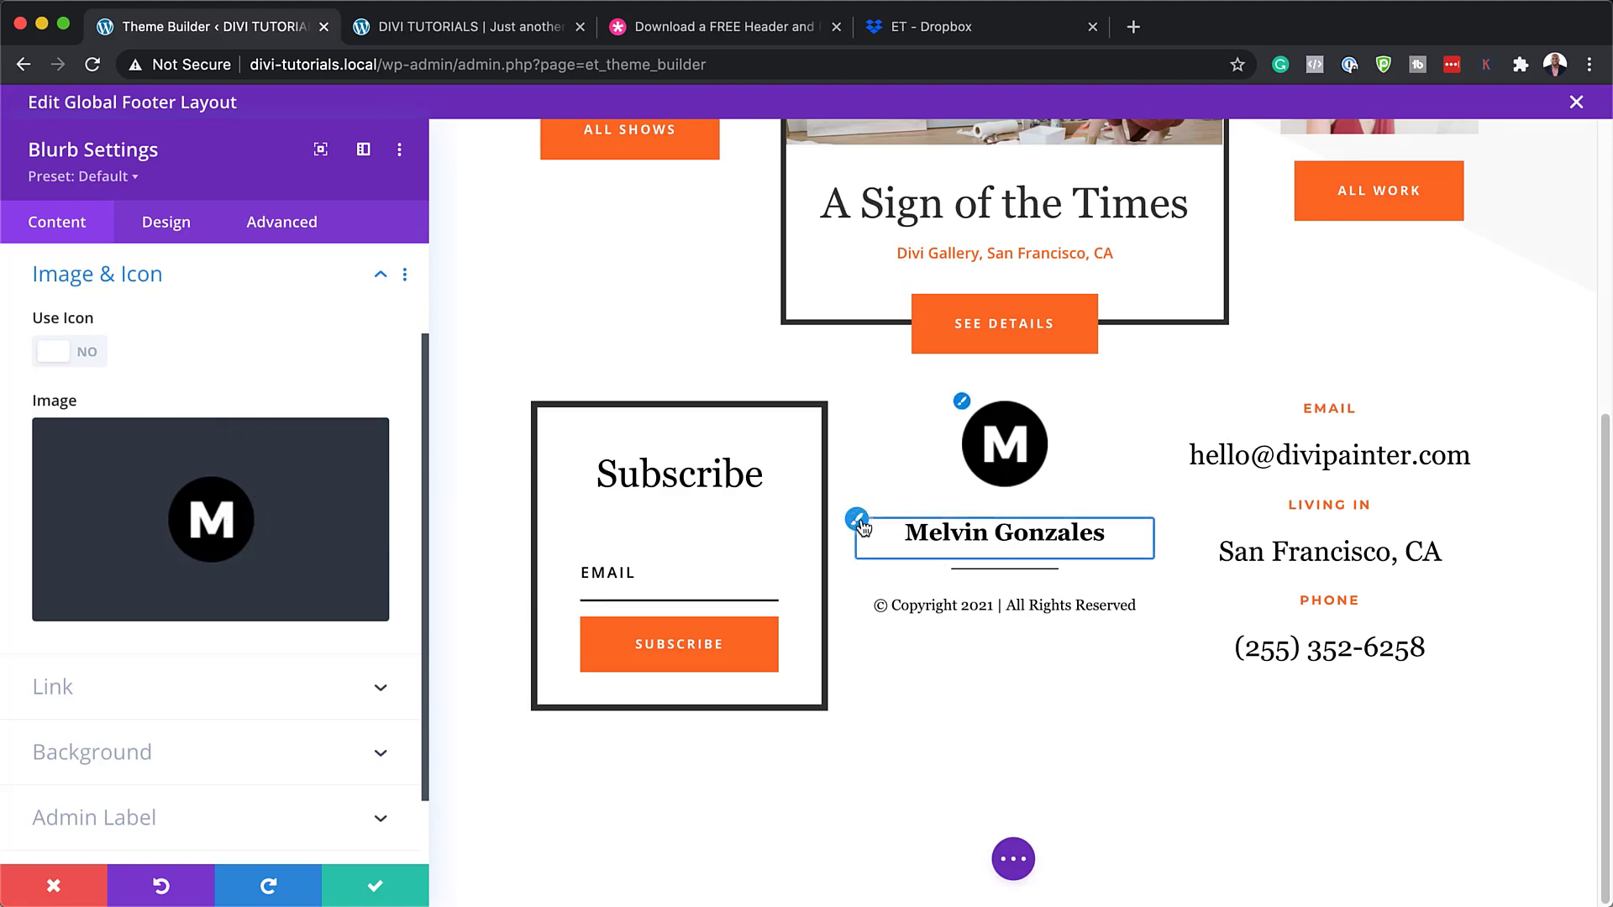
click(857, 519)
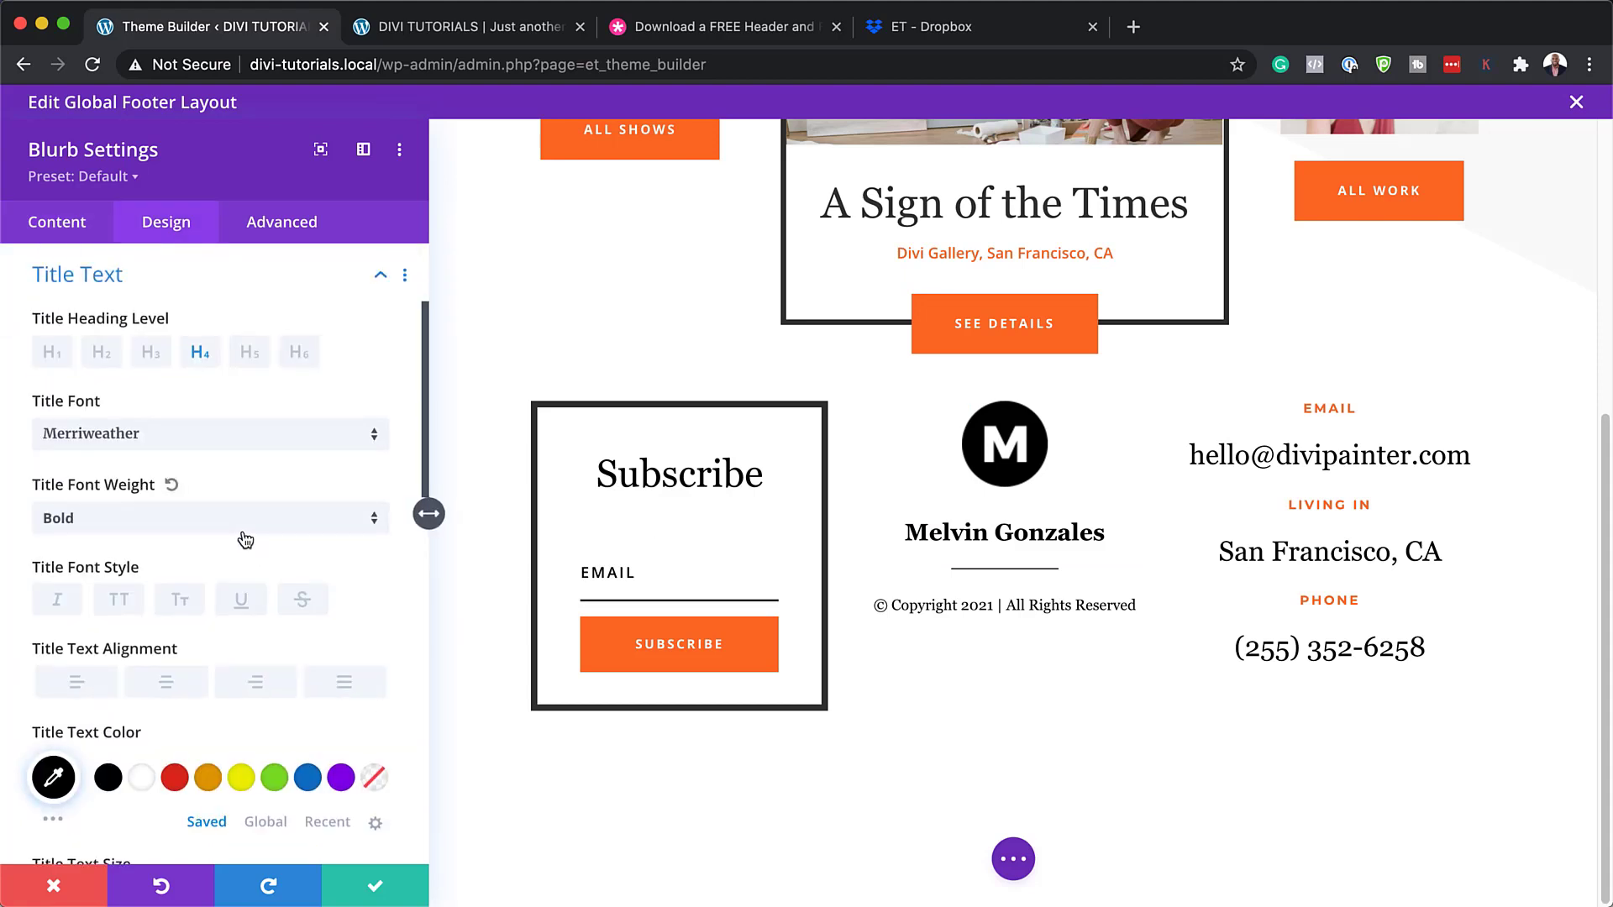
click(175, 778)
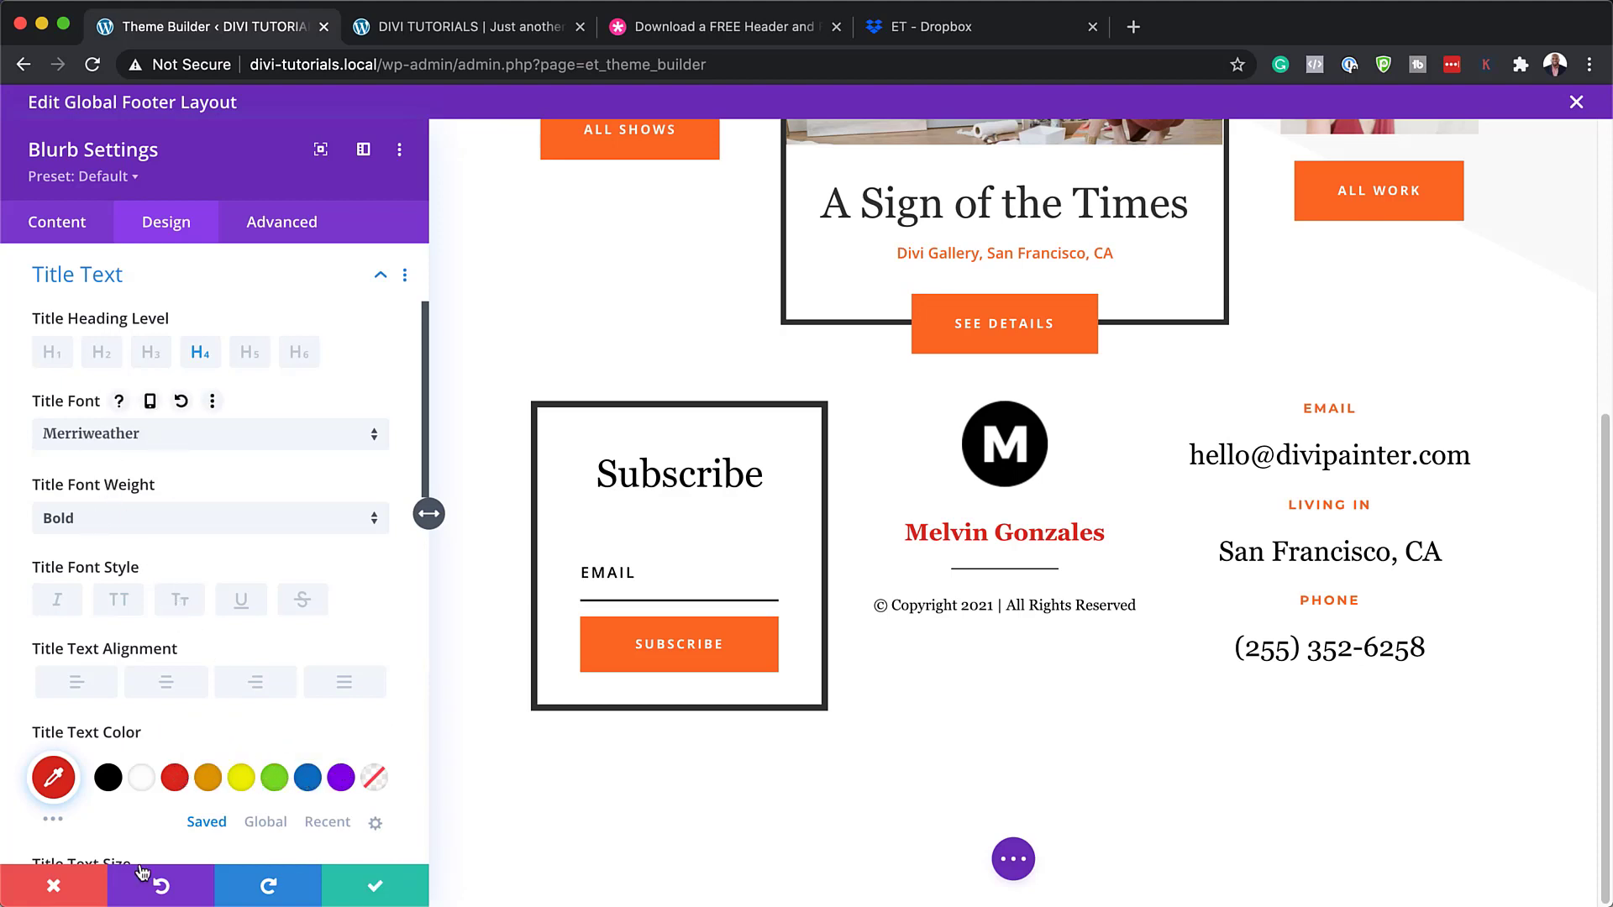
click(53, 886)
scroll(947, 691, down, 1)
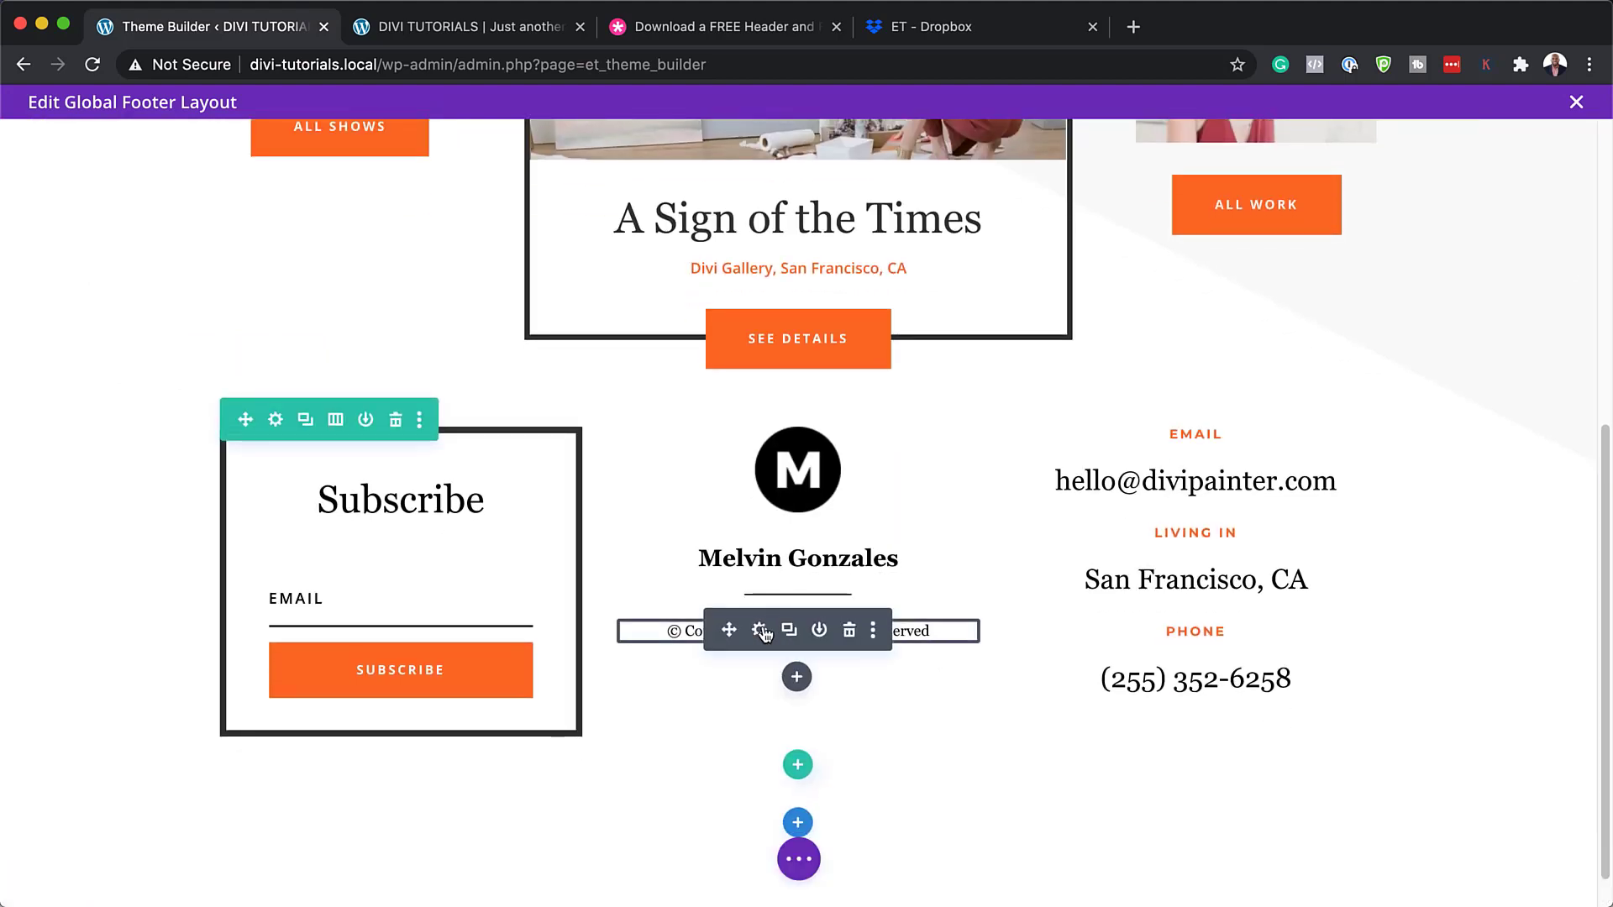
click(761, 630)
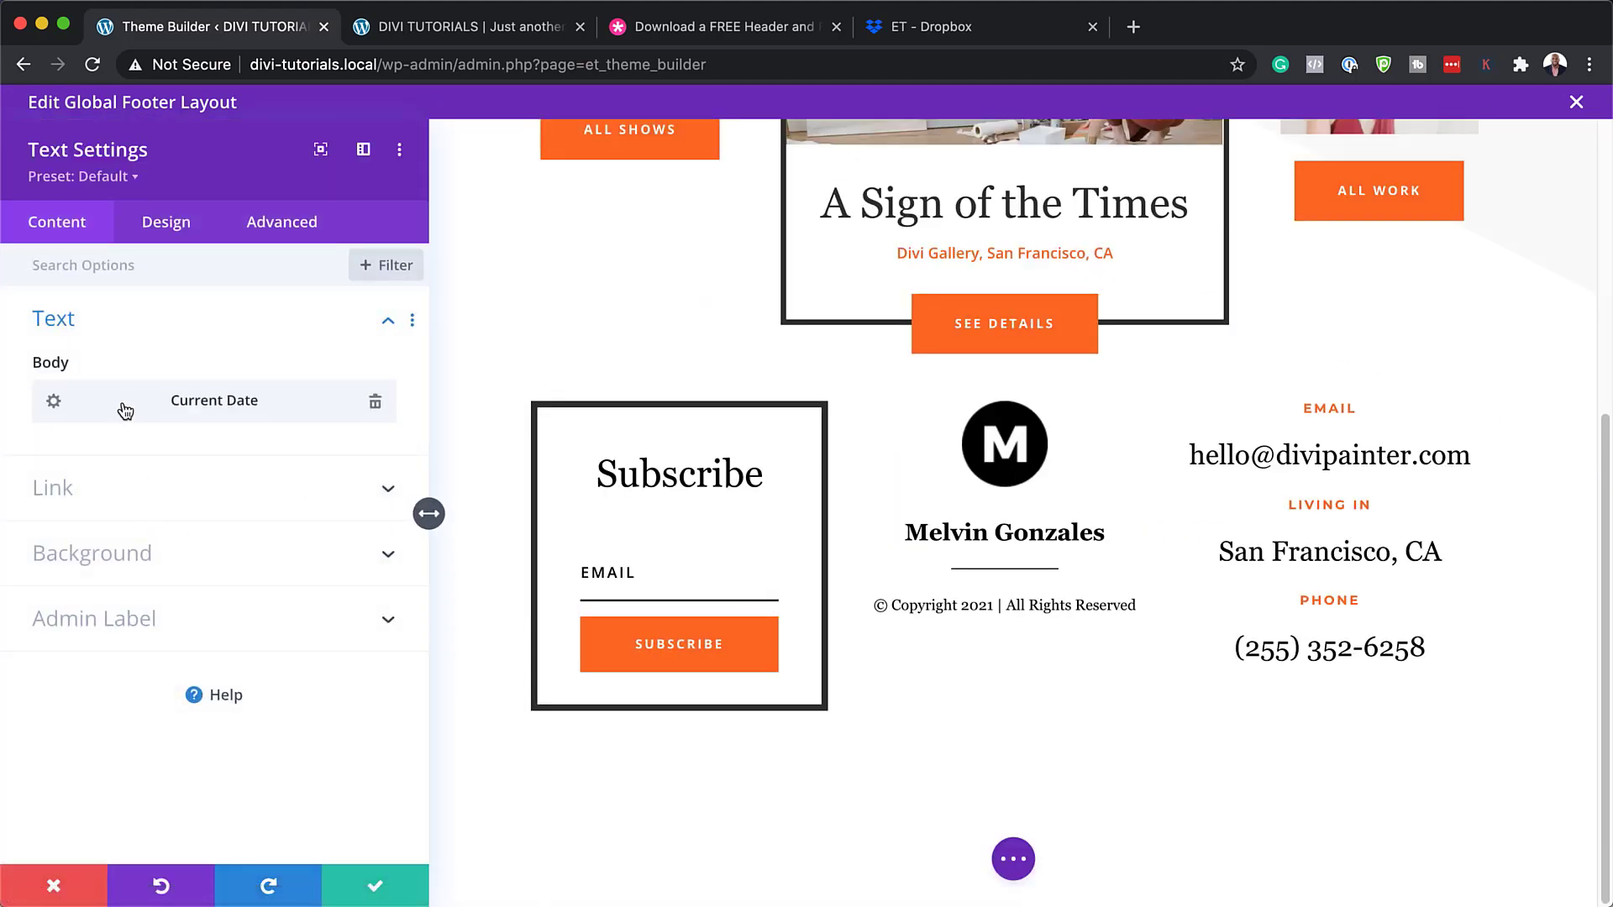
click(164, 222)
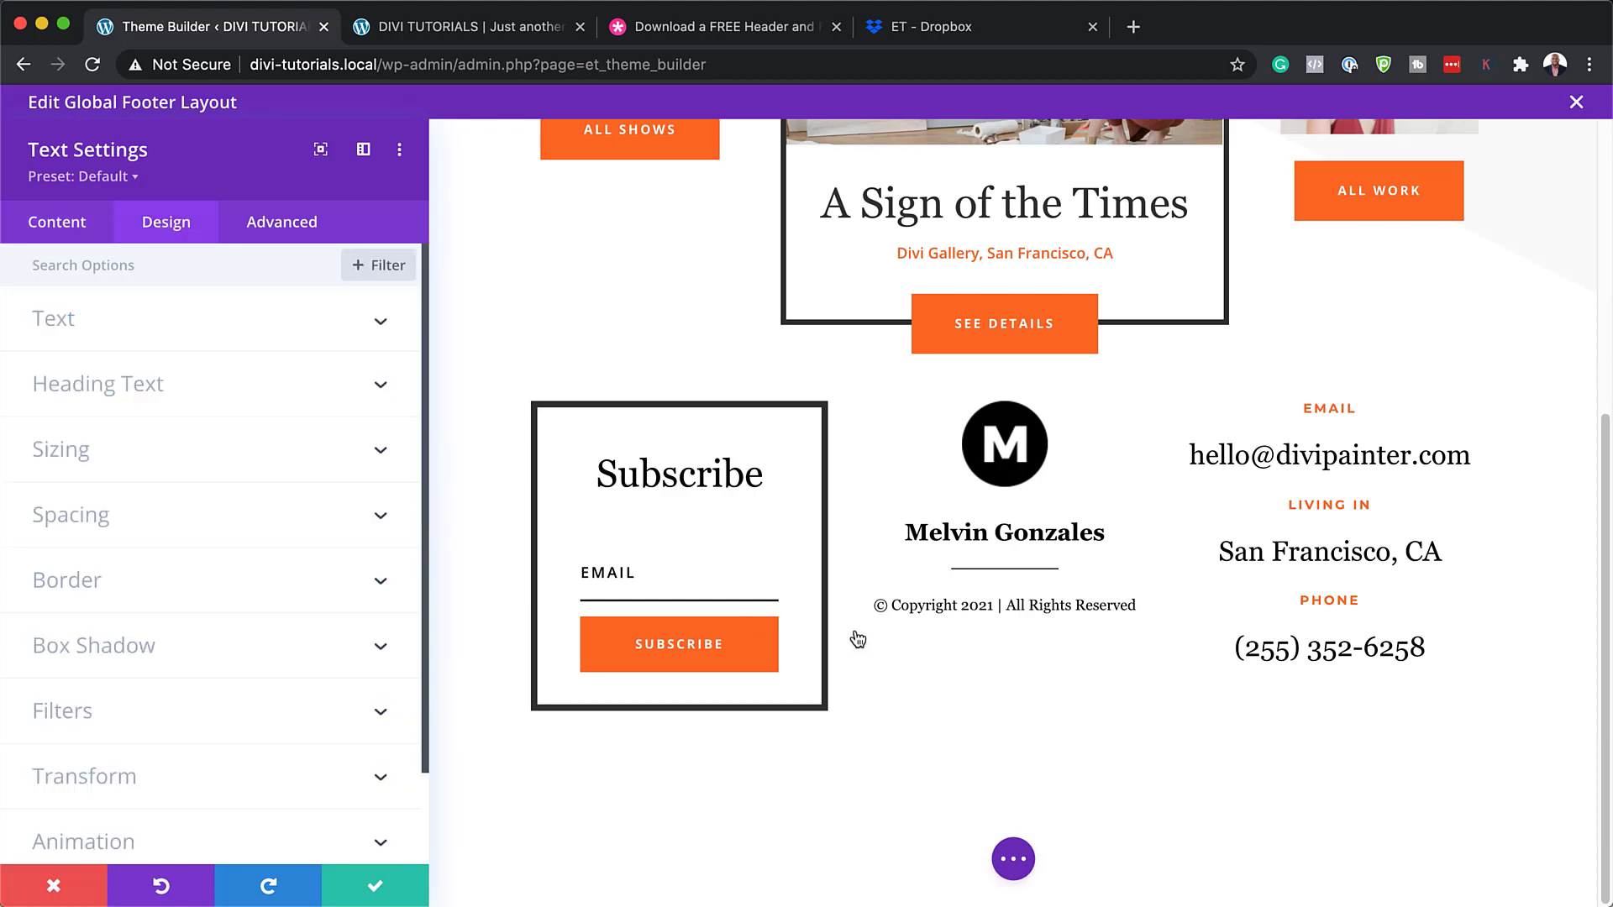
click(74, 321)
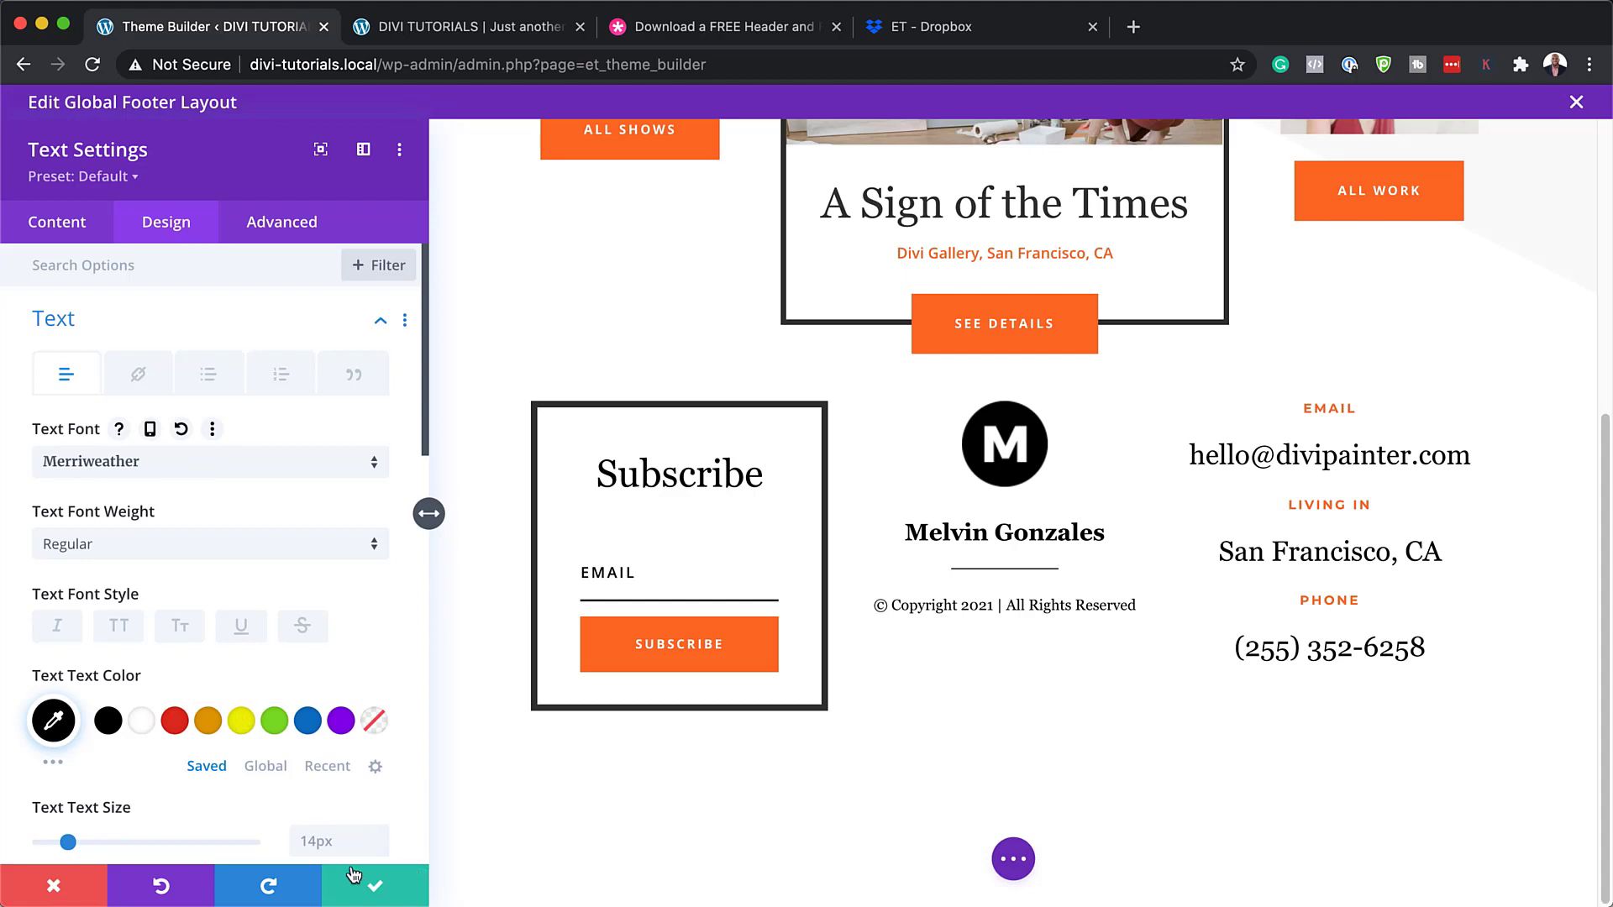
click(63, 887)
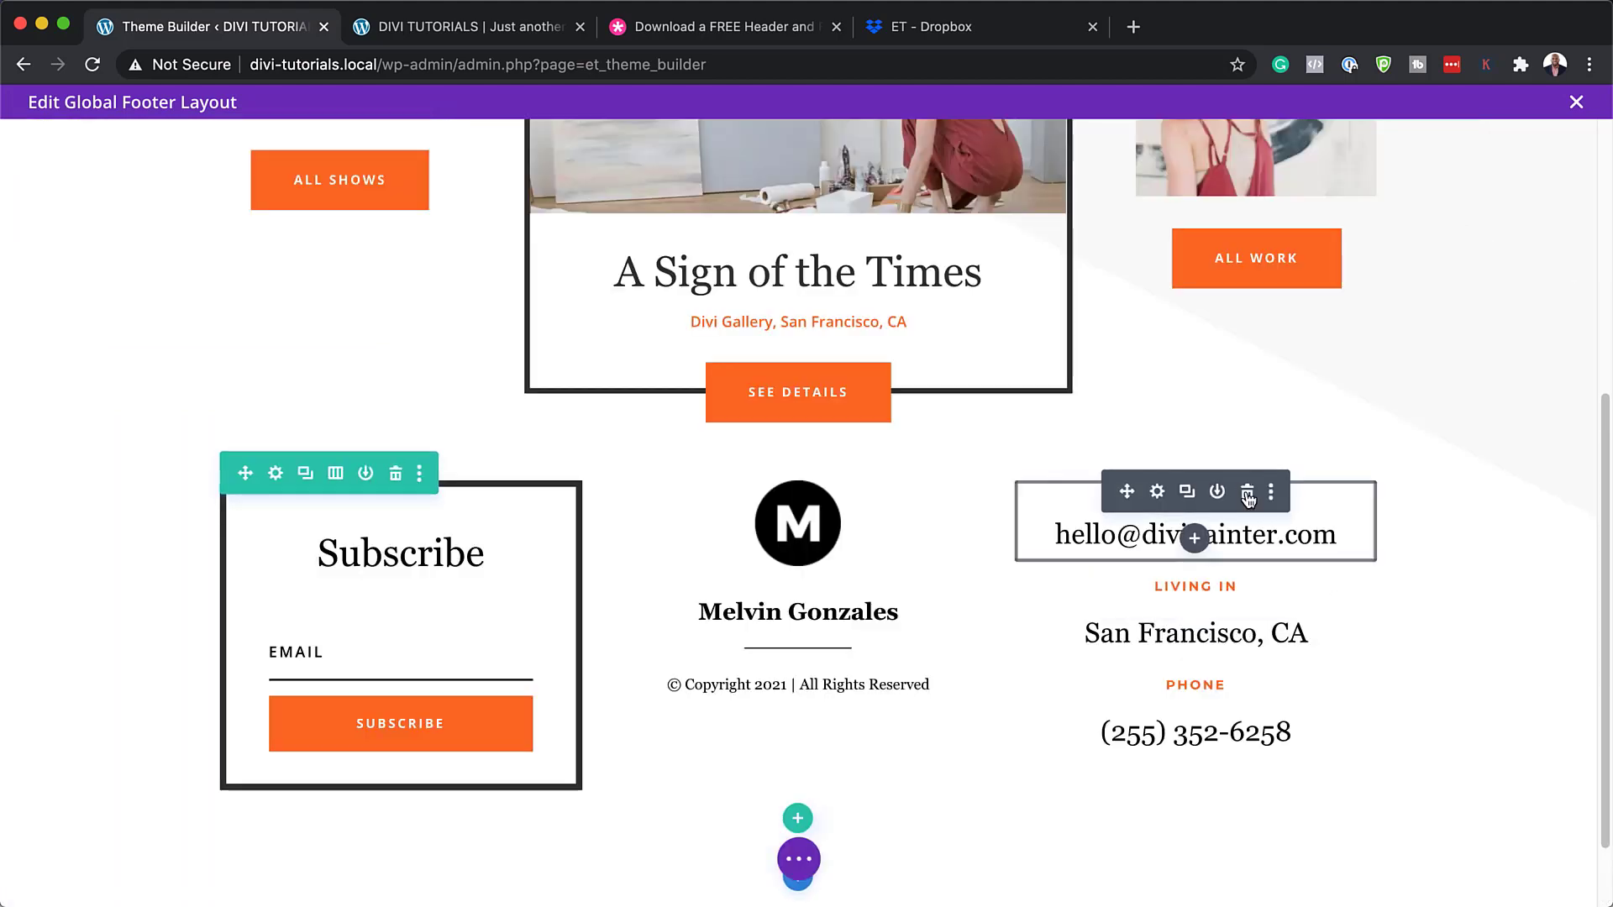
click(1159, 494)
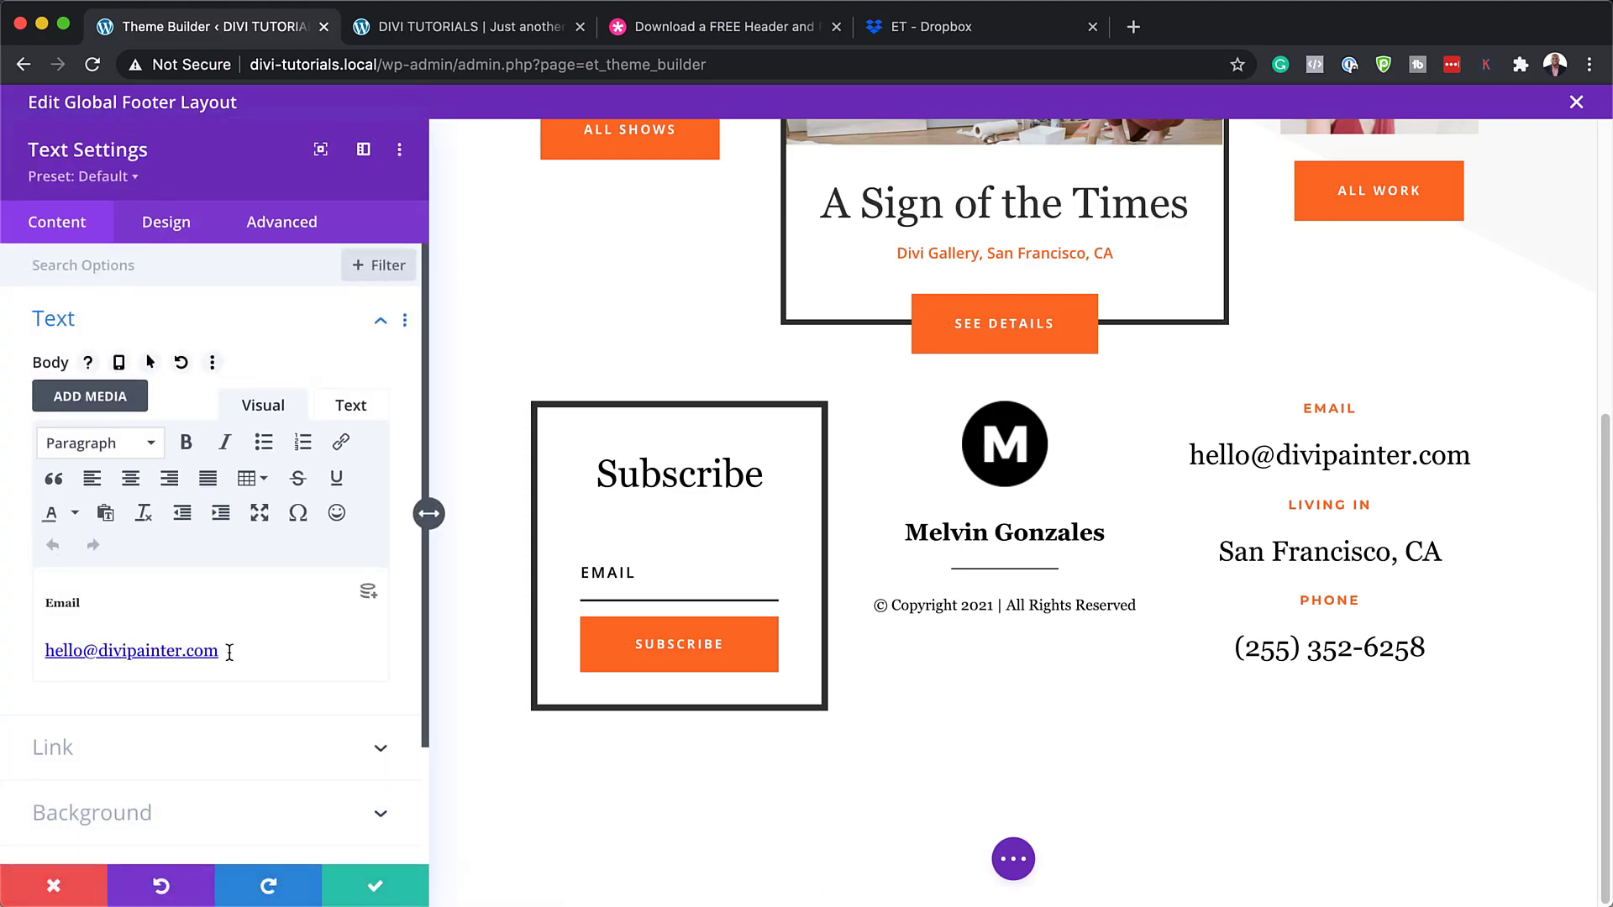
drag(224, 651, 34, 643)
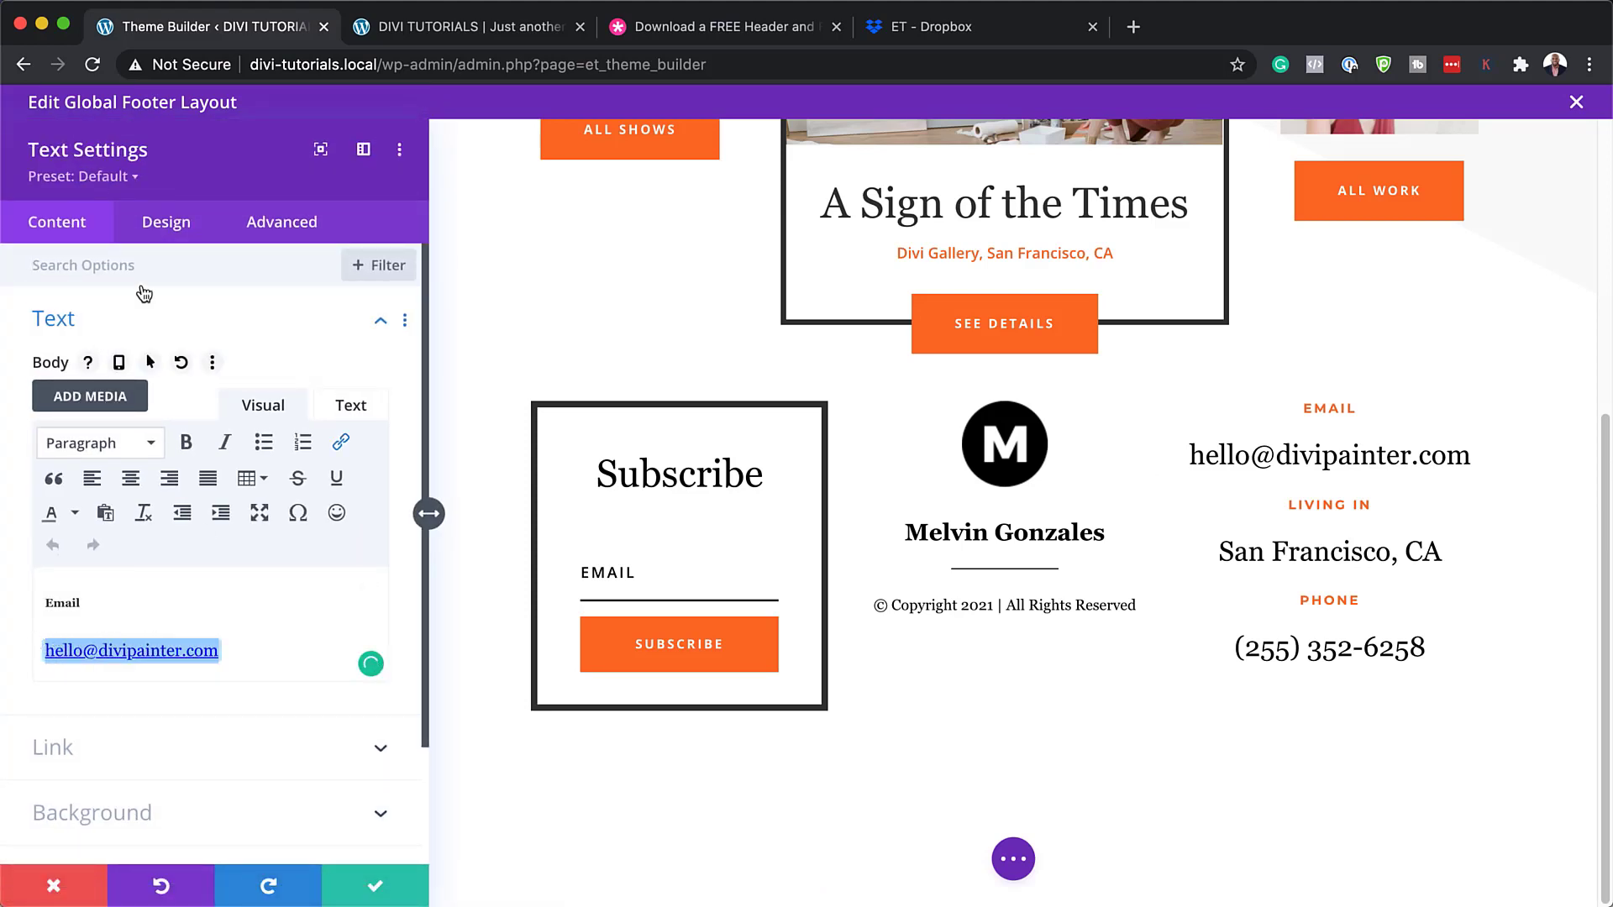
click(167, 223)
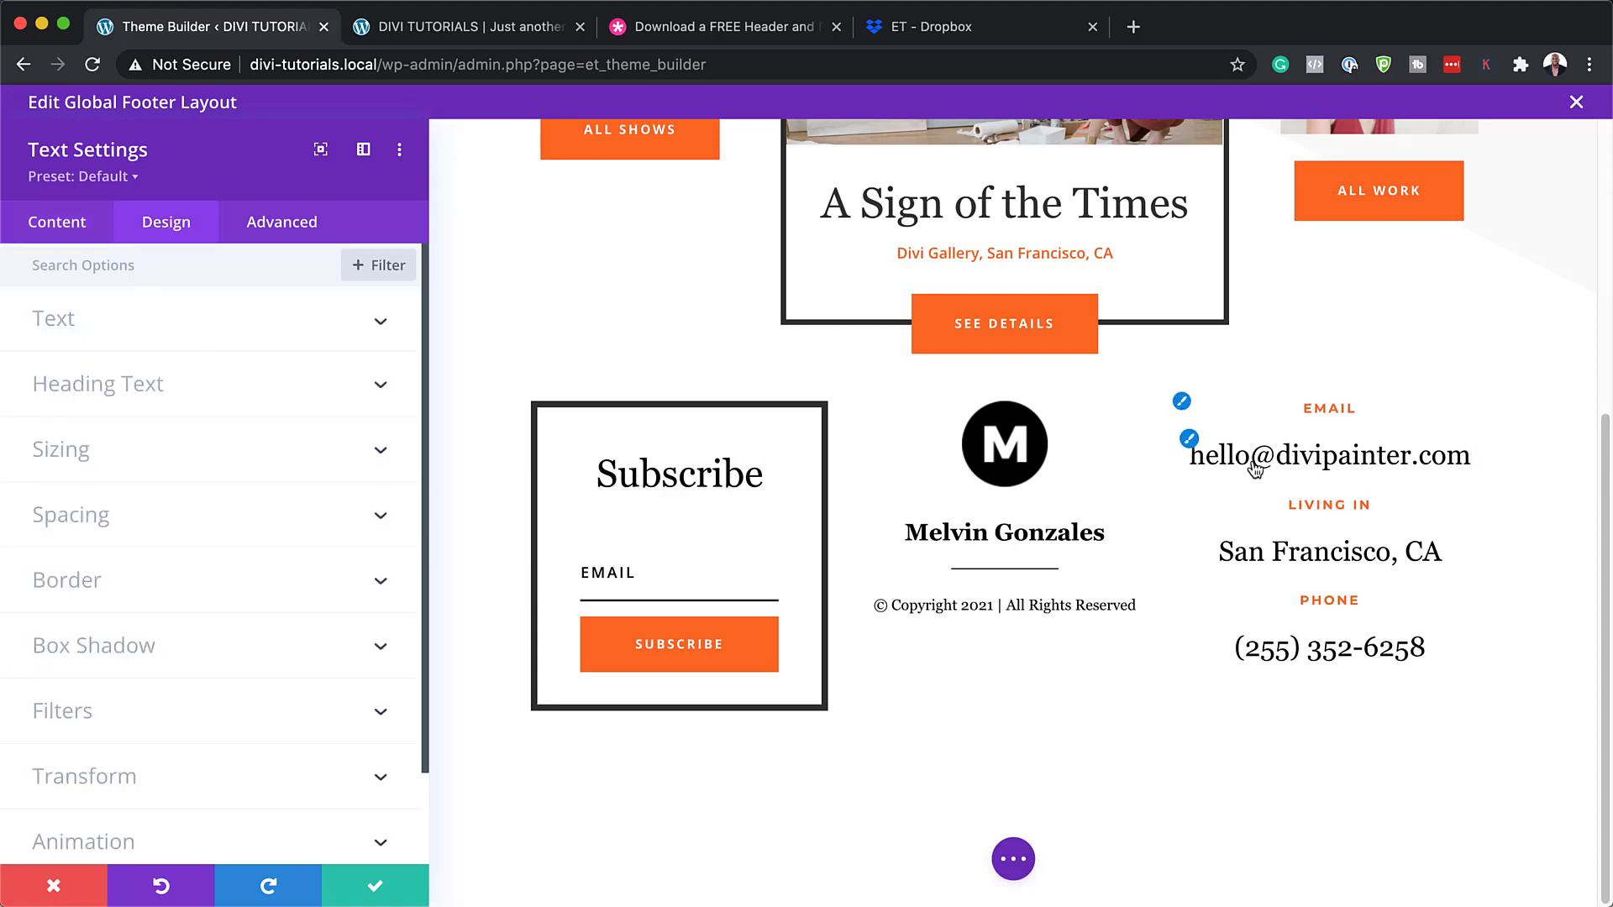
click(1174, 440)
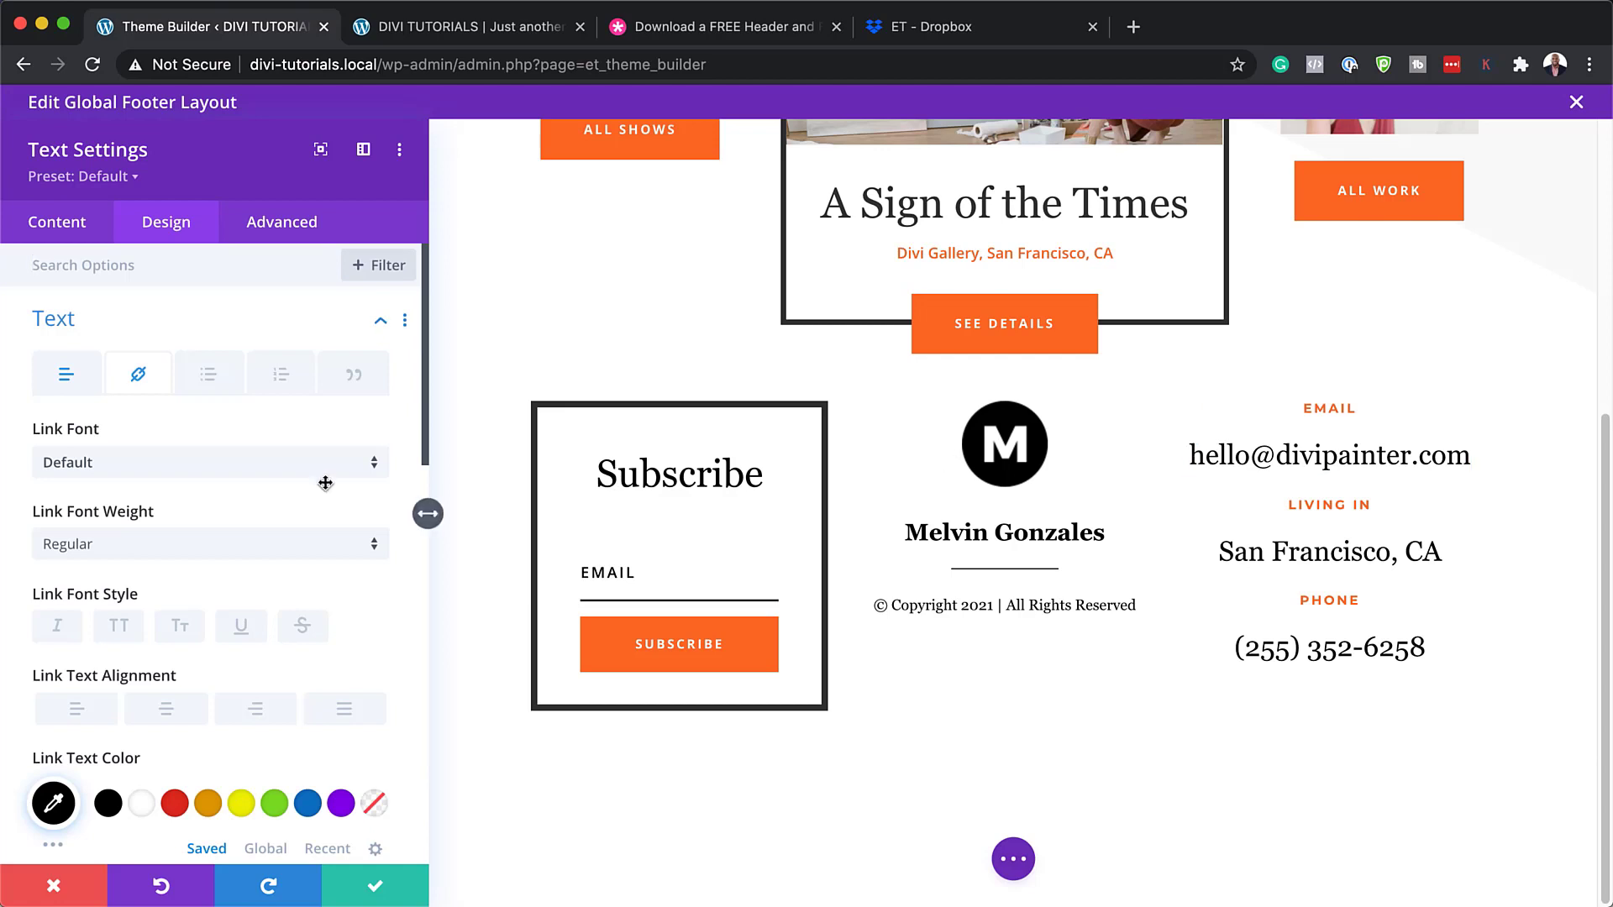
click(175, 462)
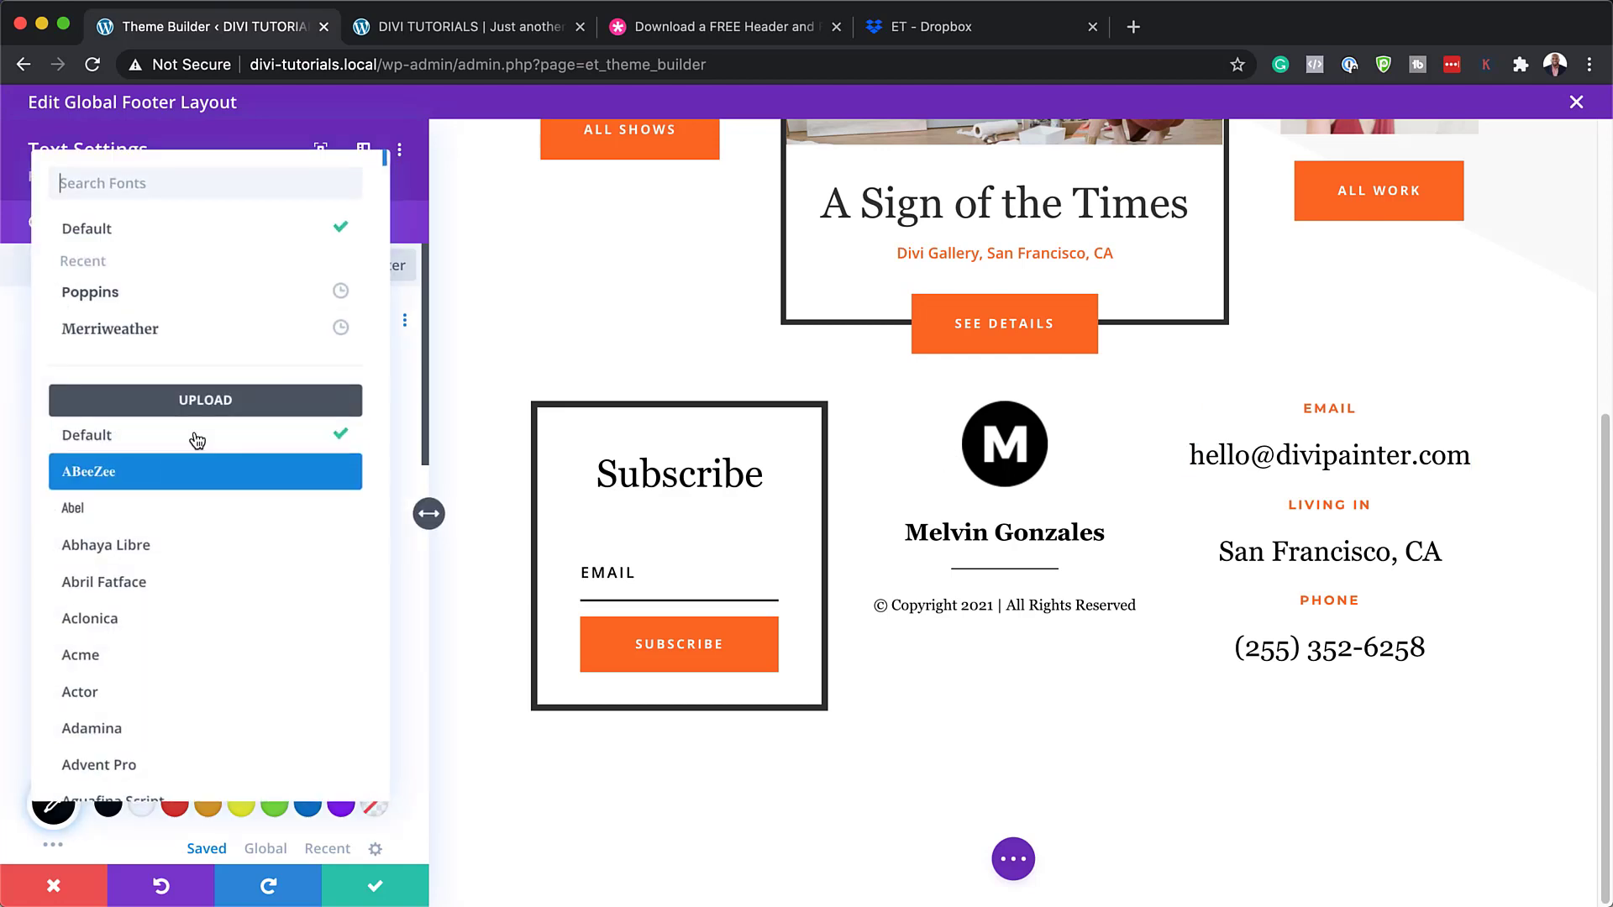
click(173, 330)
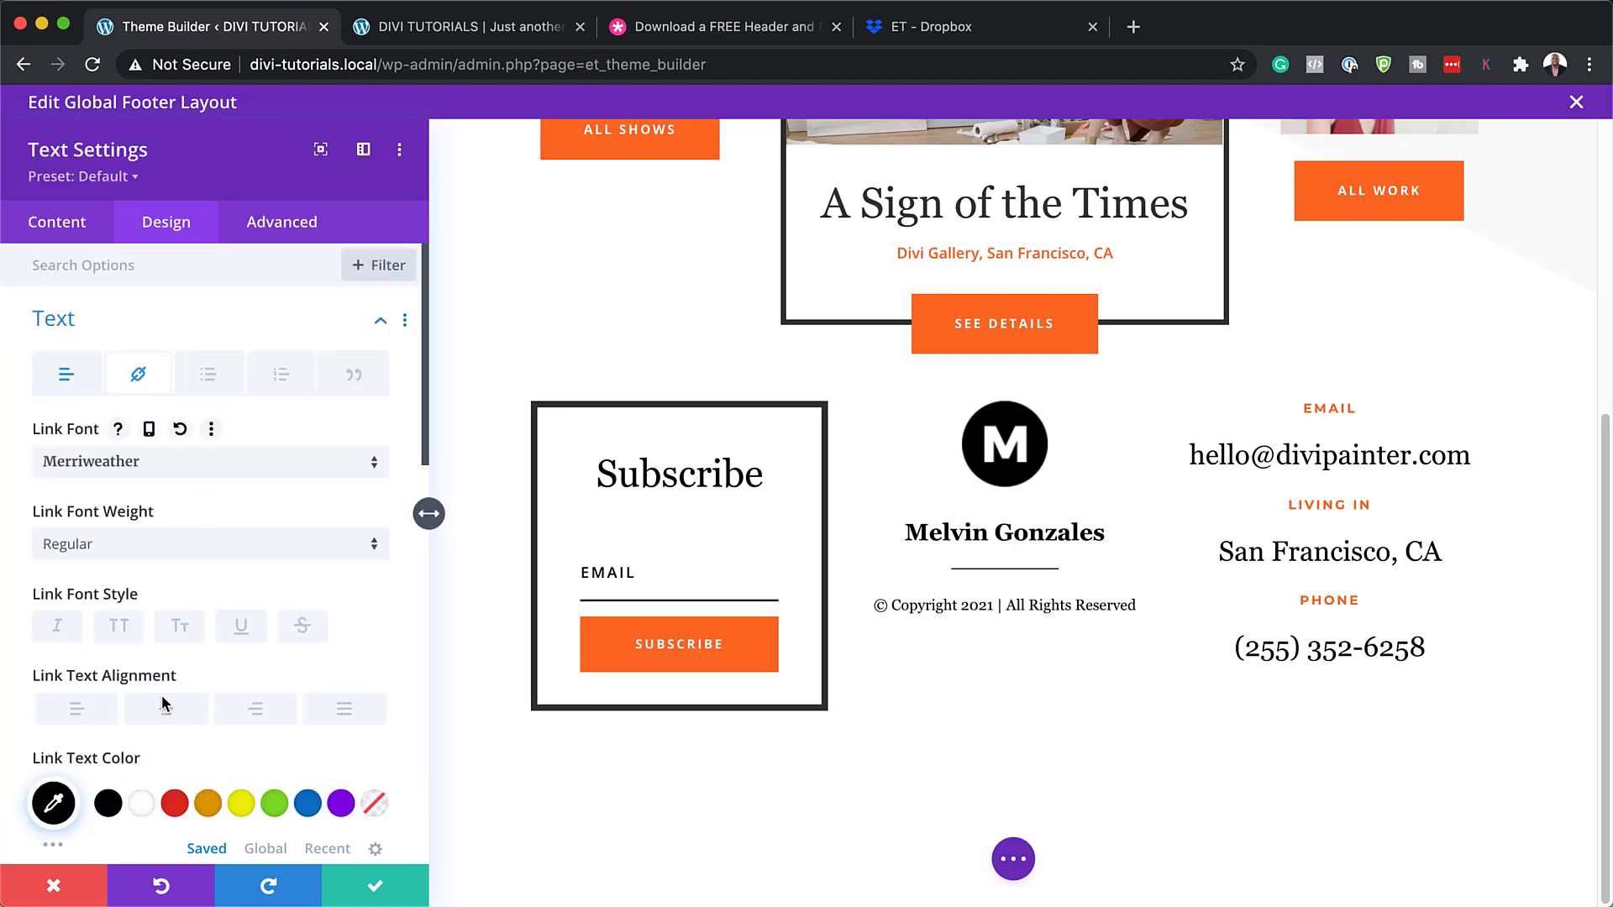
scroll(162, 704, down, 5)
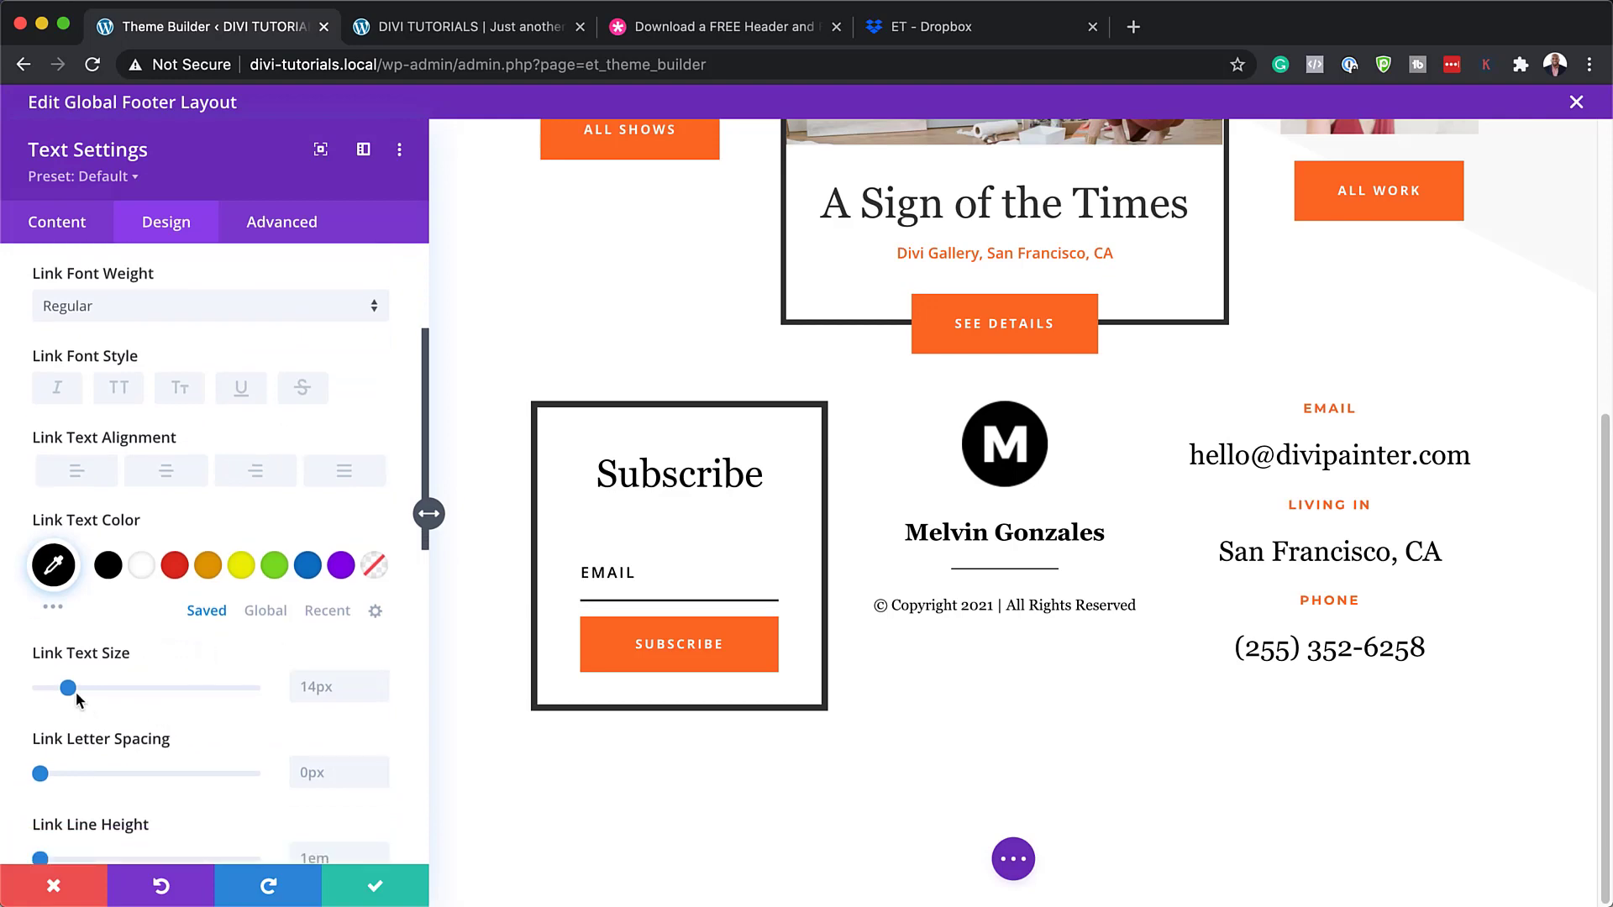
click(55, 887)
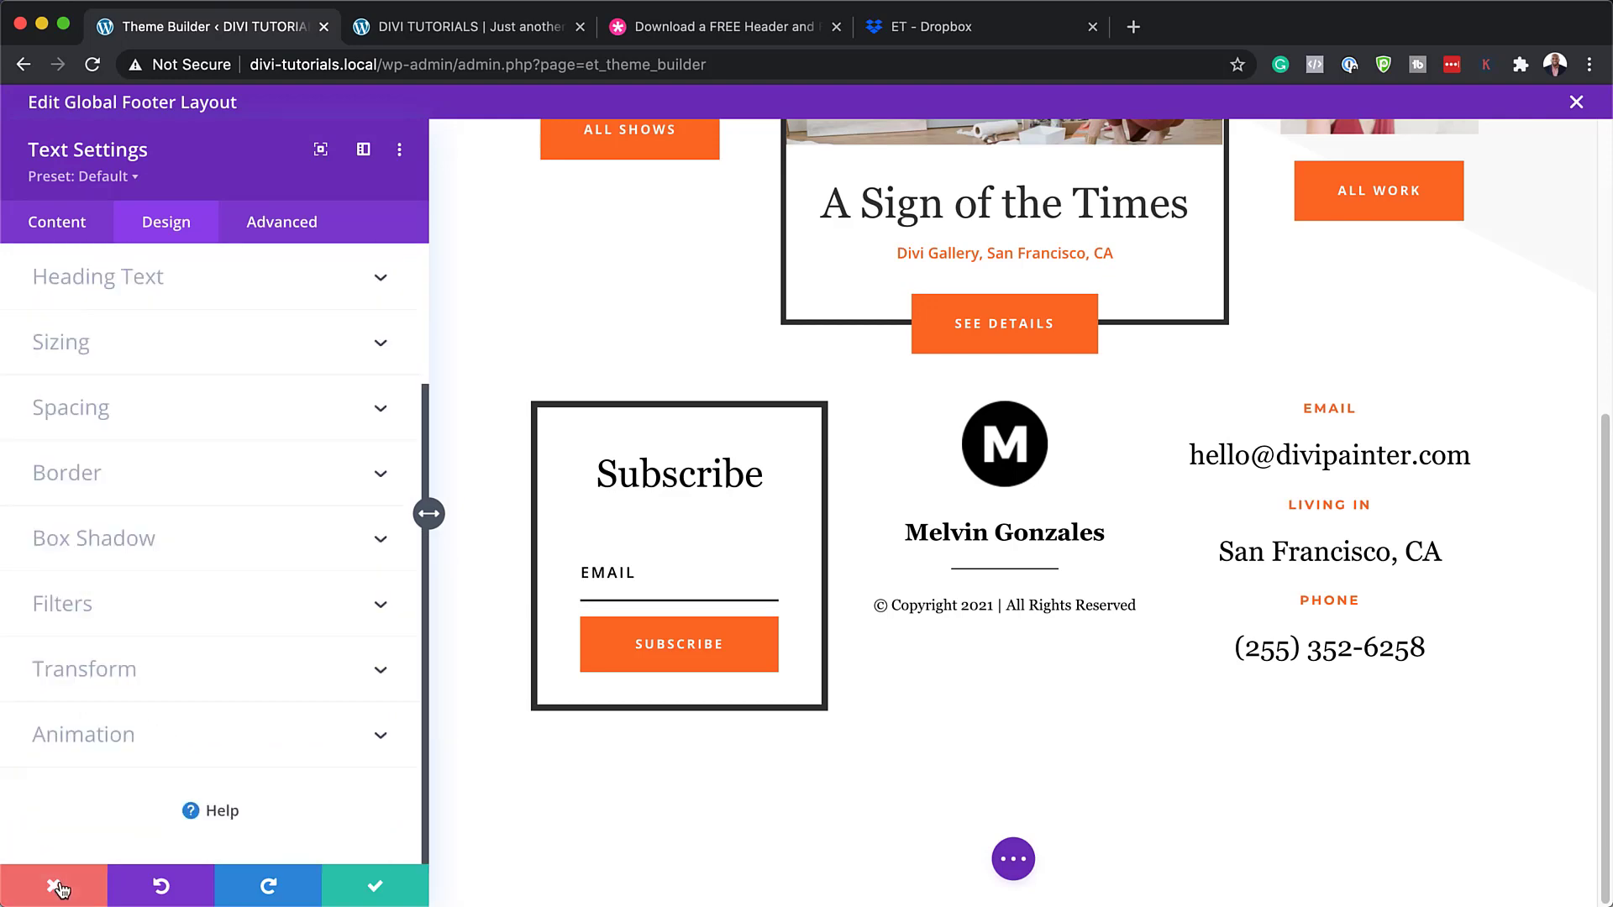
scroll(972, 829, down, 5)
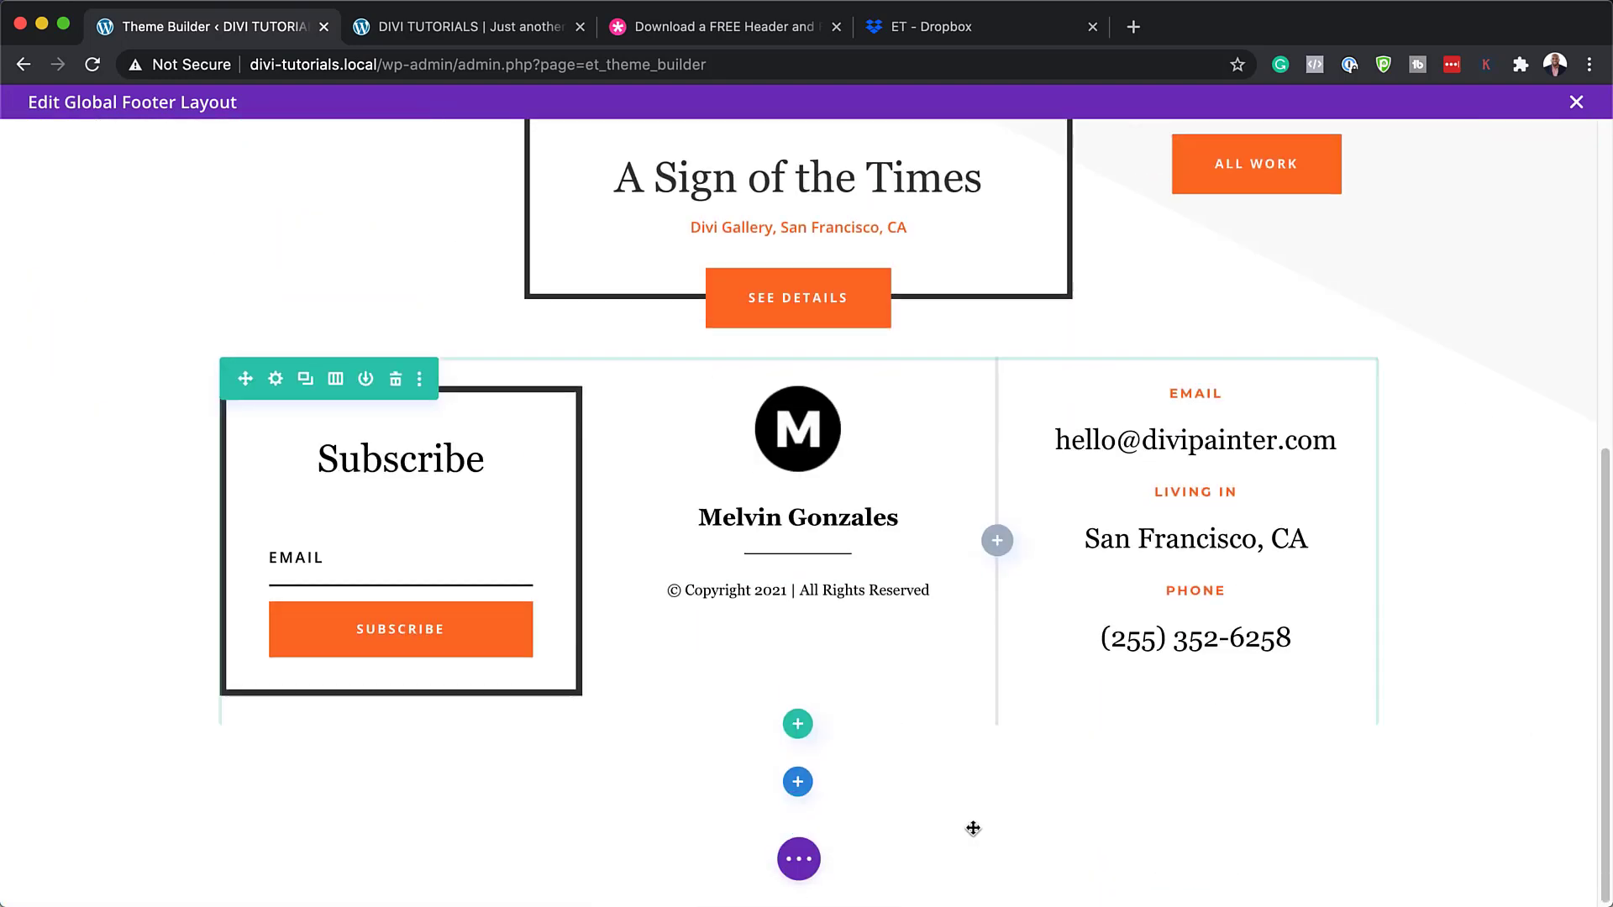
Exit the Global Footer editor, choosing Discard & Exit to drop the unsaved module edits
click(801, 860)
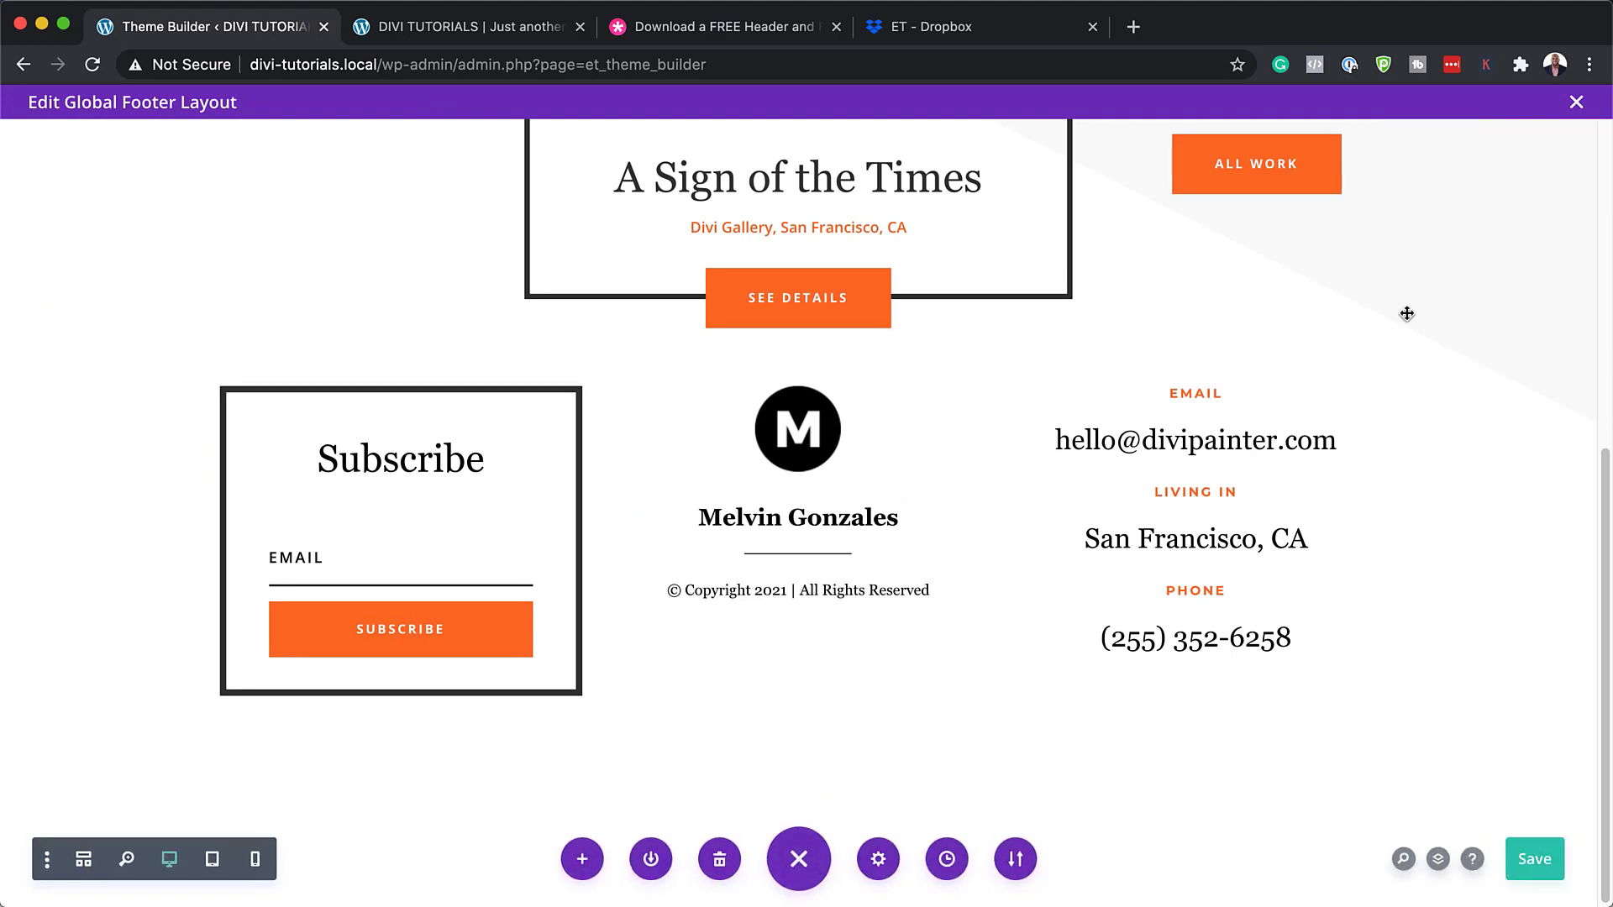
click(1577, 103)
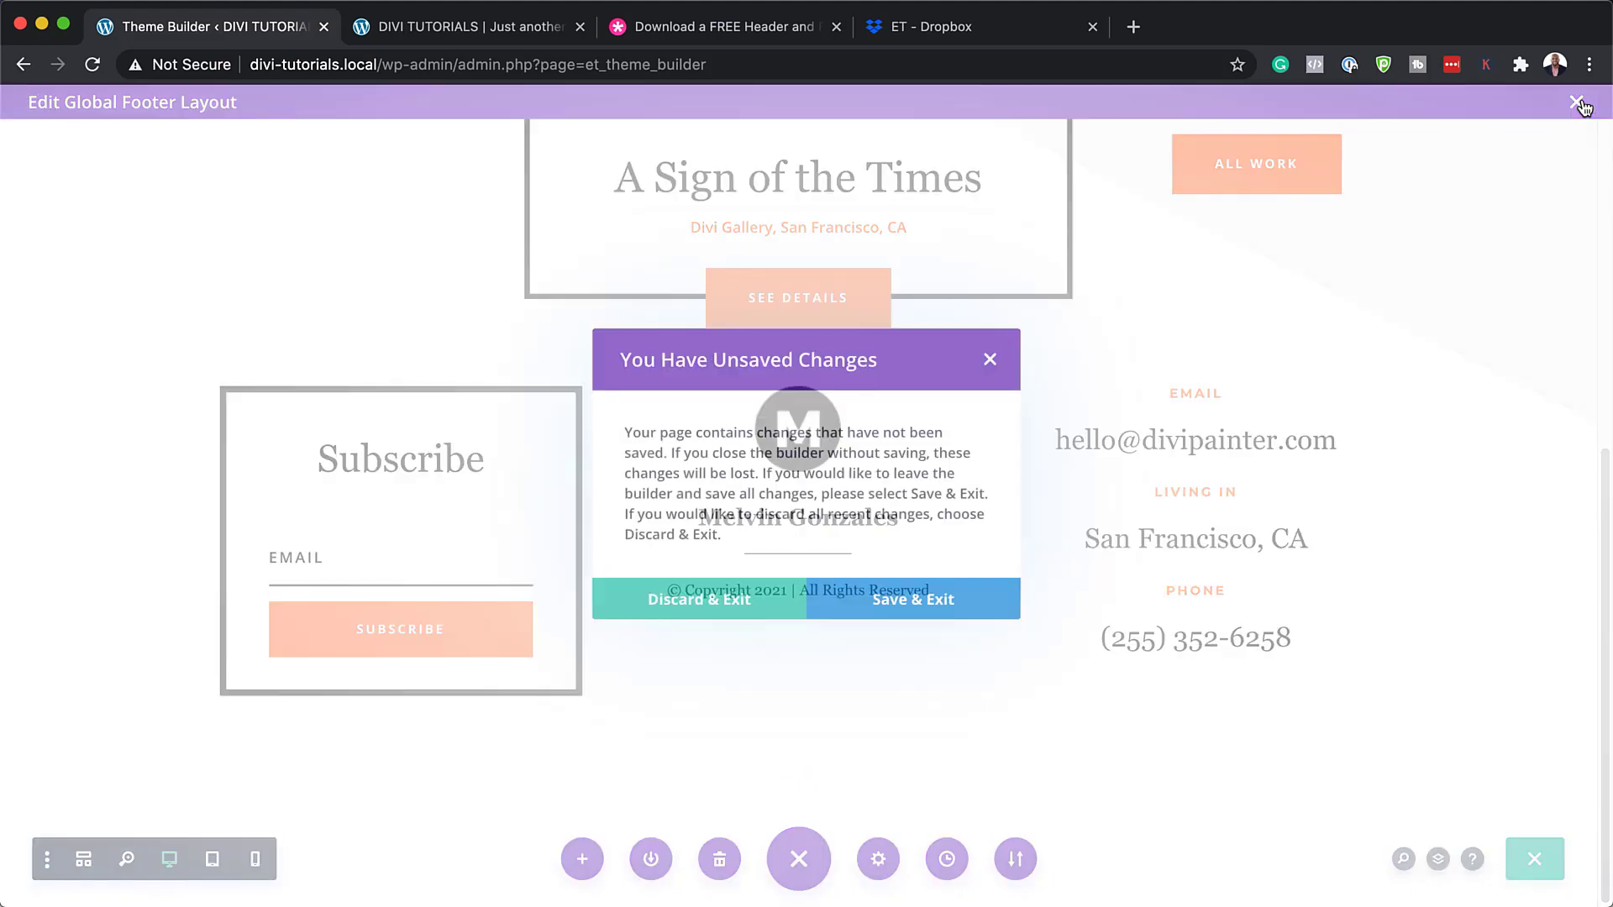
click(710, 598)
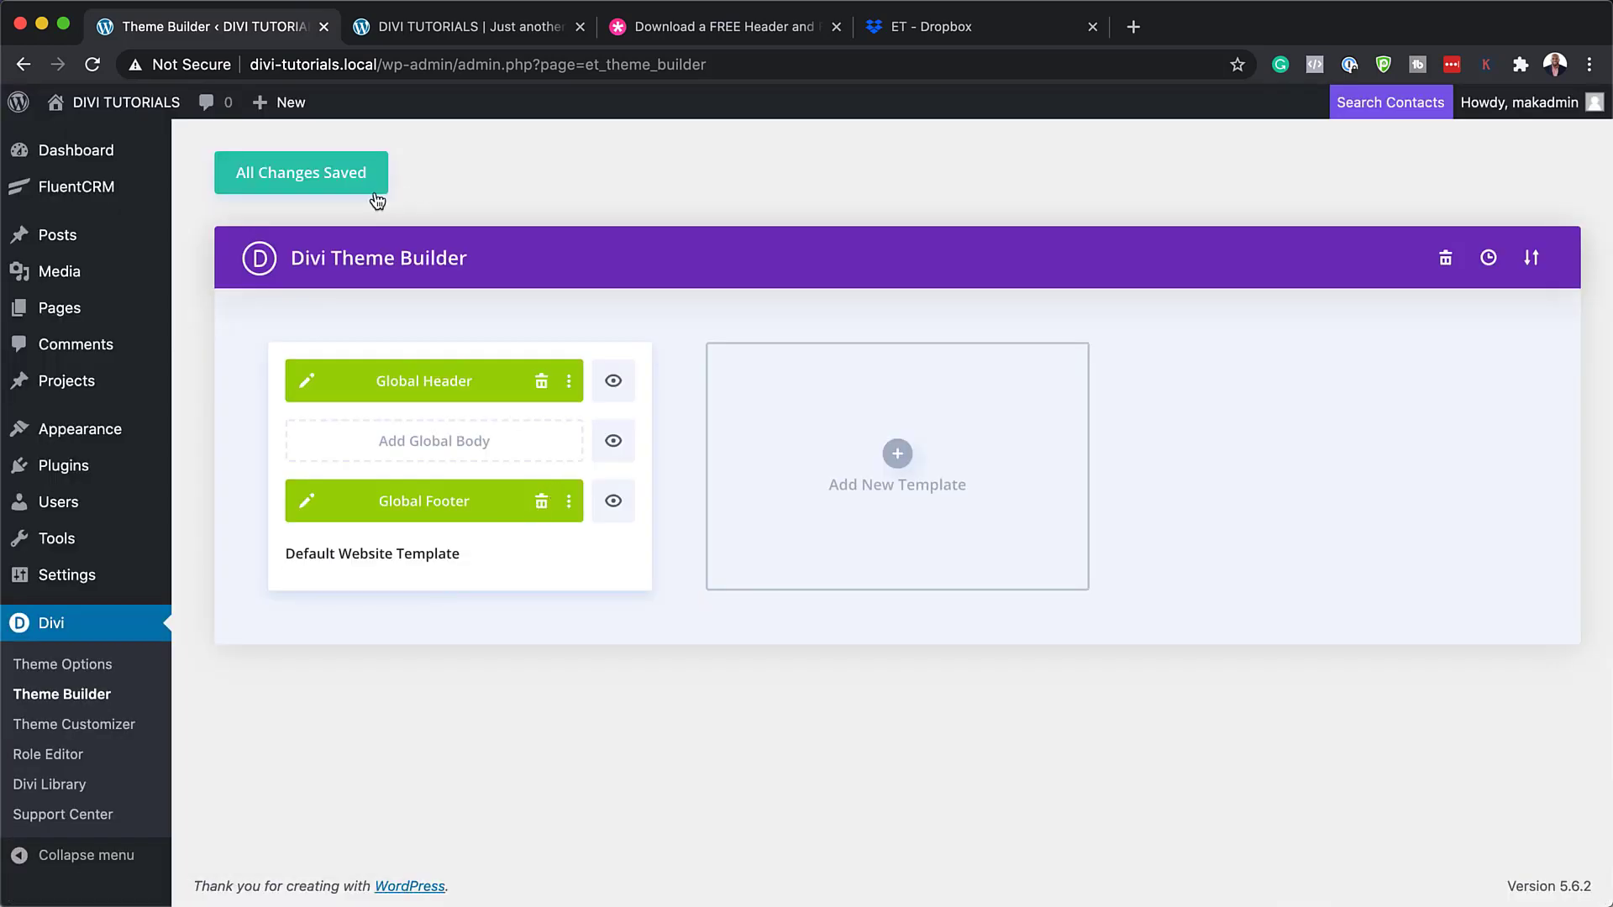